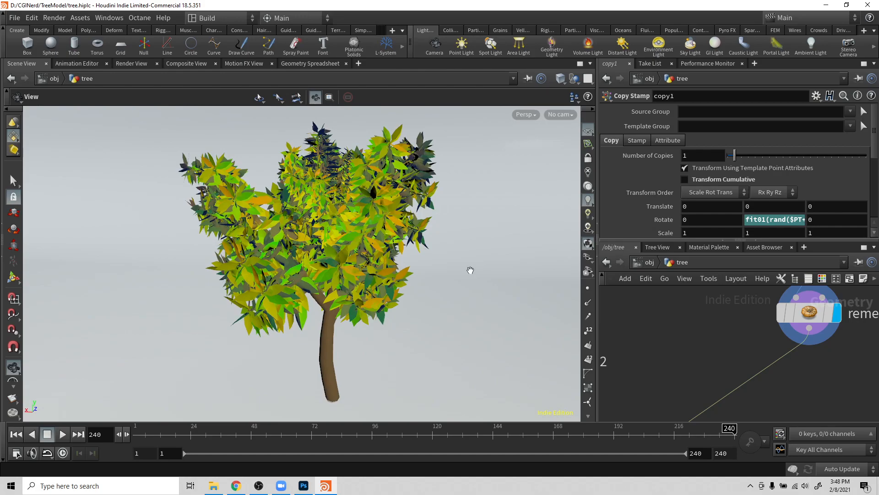
Look over the finished tree's node network, from the final remesh to the branch and leaf copy nodes.
scroll(792, 360, down, 6)
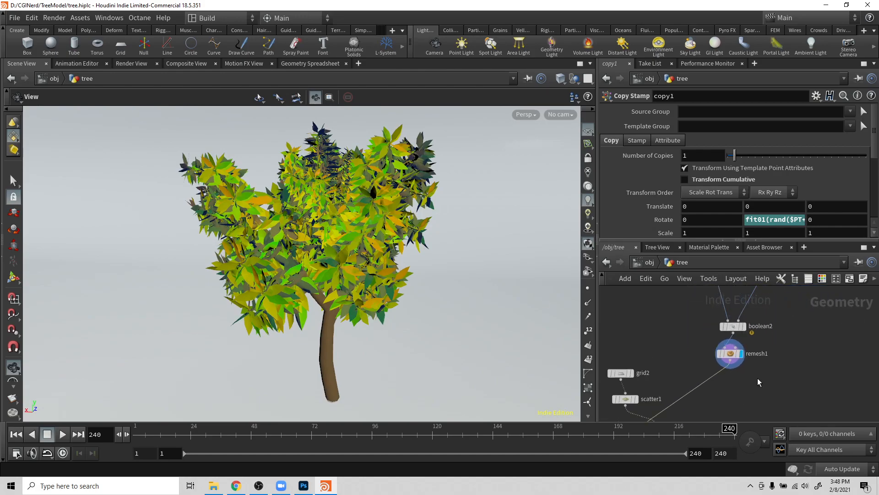
middle_drag(762, 380, 700, 431)
middle_drag(700, 364, 639, 369)
scroll(693, 369, down, 3)
scroll(728, 378, up, 1)
middle_drag(730, 379, 591, 394)
scroll(688, 374, up, 1)
scroll(701, 377, up, 3)
middle_drag(705, 373, 683, 430)
scroll(760, 365, down, 2)
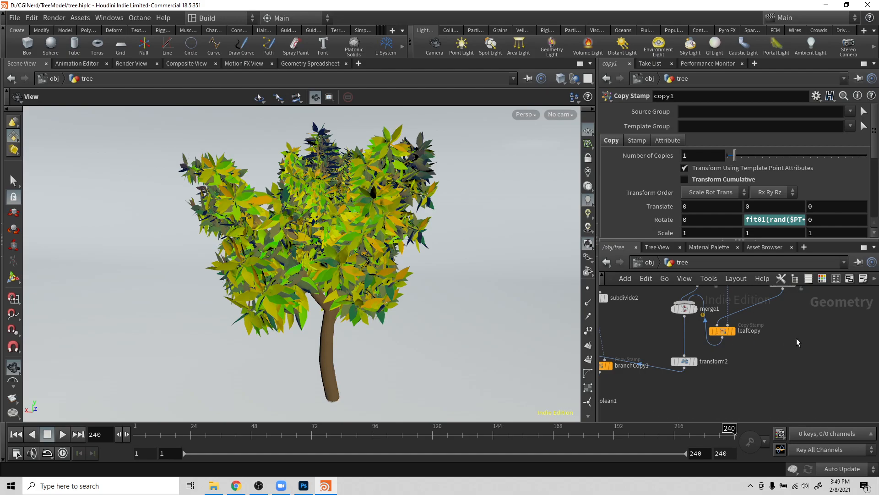
scroll(795, 333, up, 2)
middle_drag(793, 340, 780, 426)
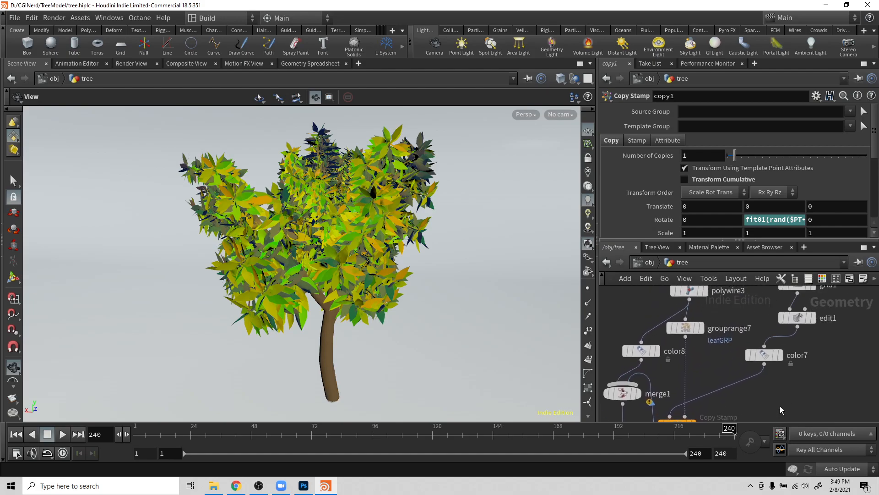
Inspect the colour settings of the color7, color8 and color10 nodes used for the leaves and branches.
click(769, 356)
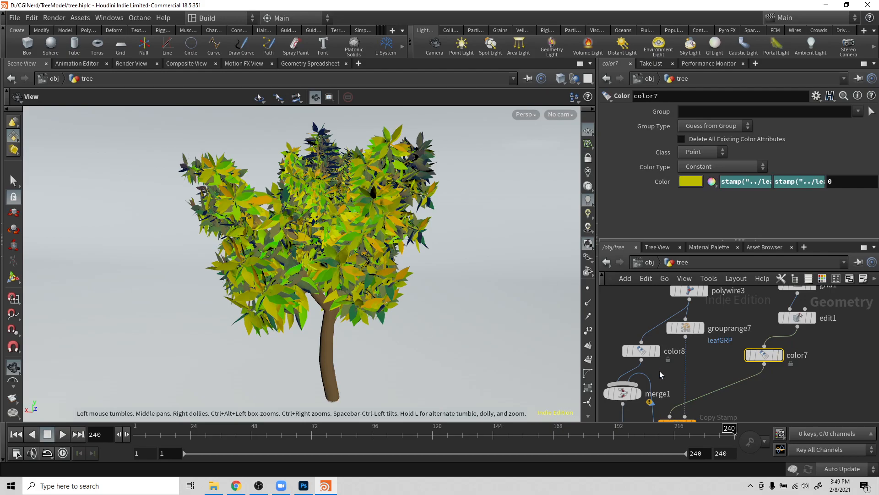
scroll(838, 385, down, 3)
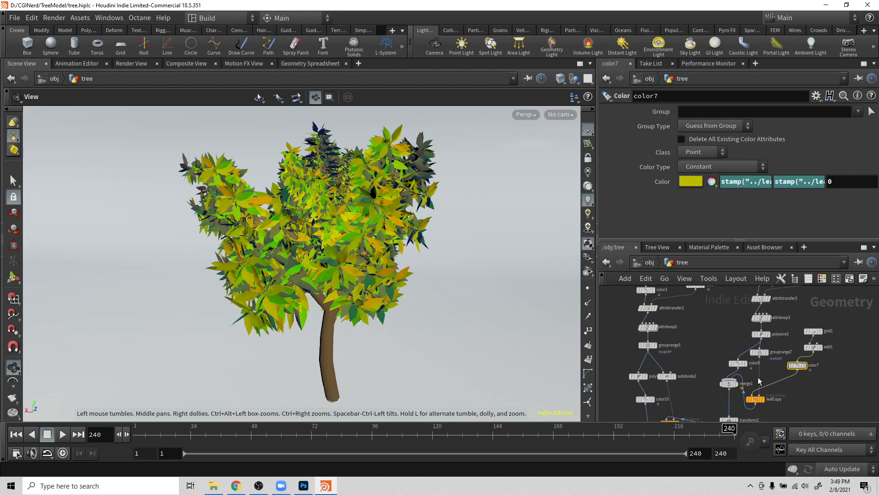
click(738, 364)
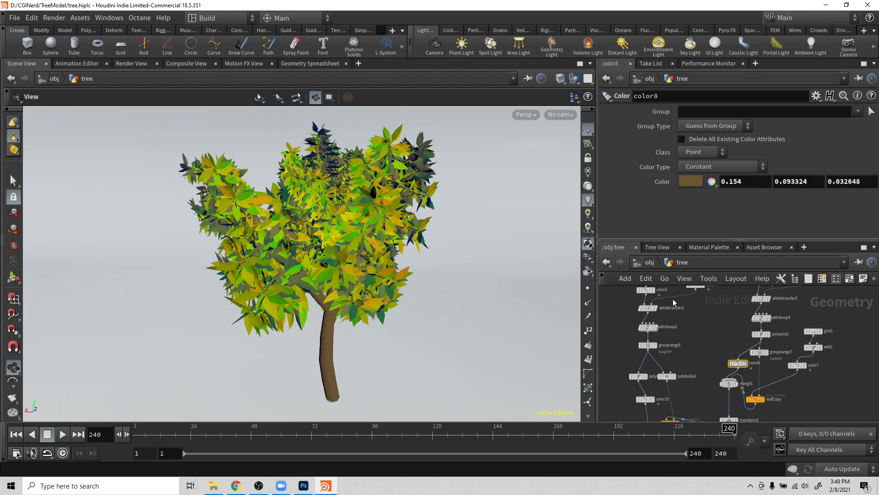
middle_drag(691, 356, 693, 304)
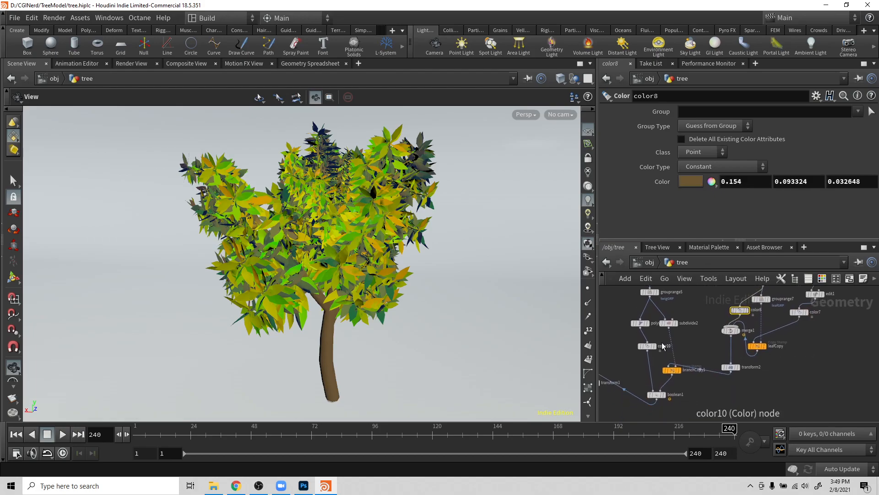
click(648, 351)
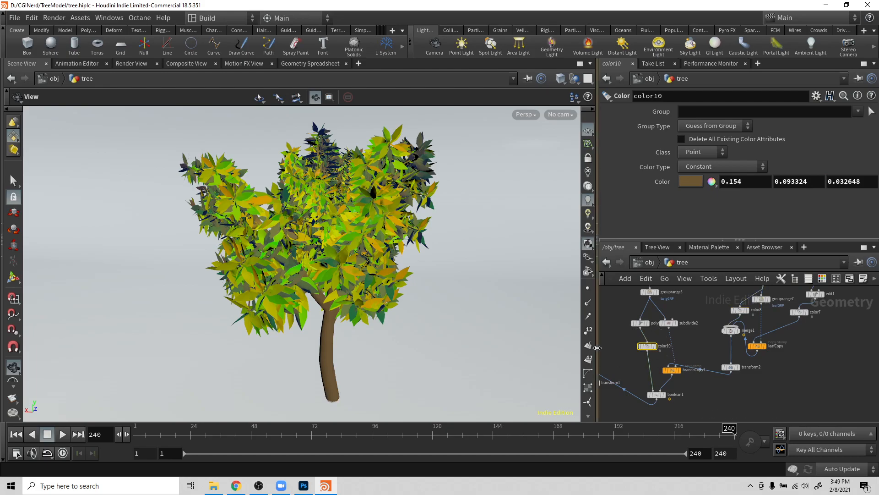
mouse_move(641, 356)
middle_down()
mouse_move(729, 351)
mouse_move(728, 330)
mouse_move(746, 308)
middle_up()
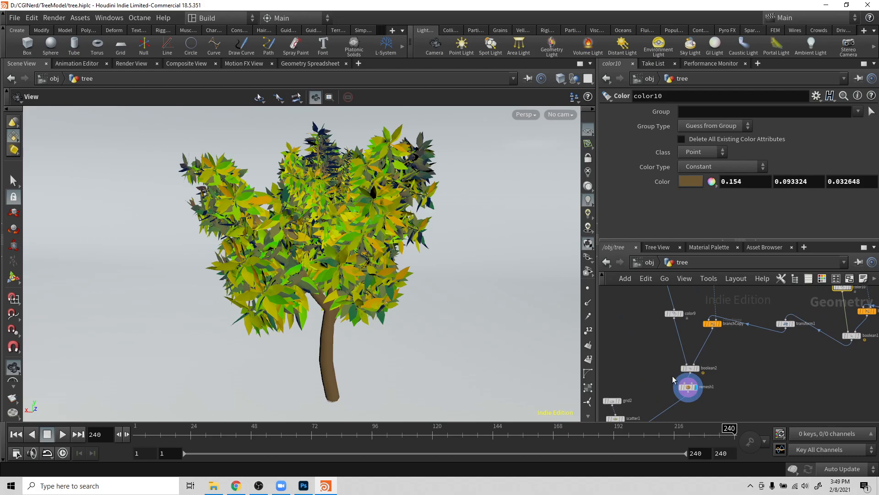
Display the copy1 node's output and examine the scattered copies of the tree.
middle_drag(728, 380, 760, 338)
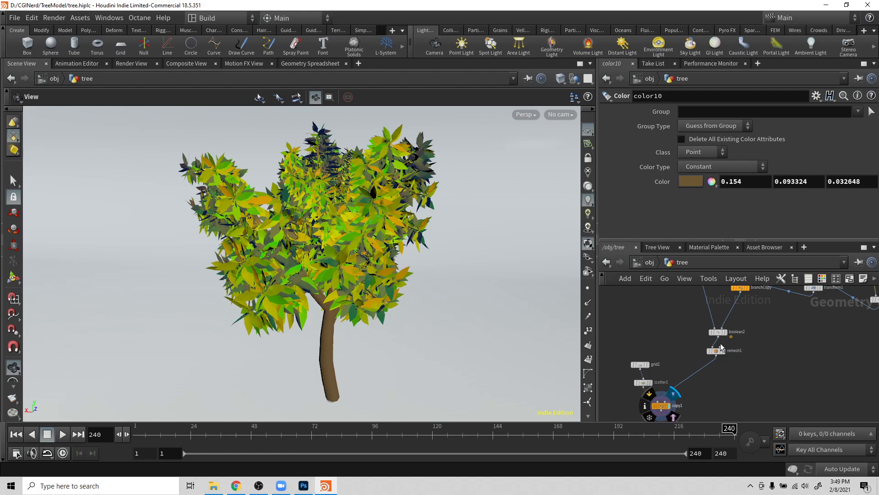
scroll(427, 289, down, 5)
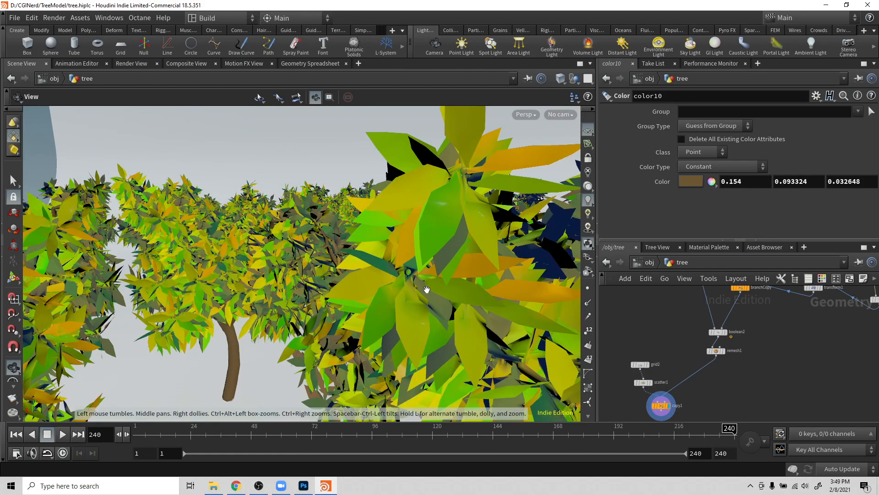
scroll(427, 289, down, 8)
drag(427, 214, 400, 145)
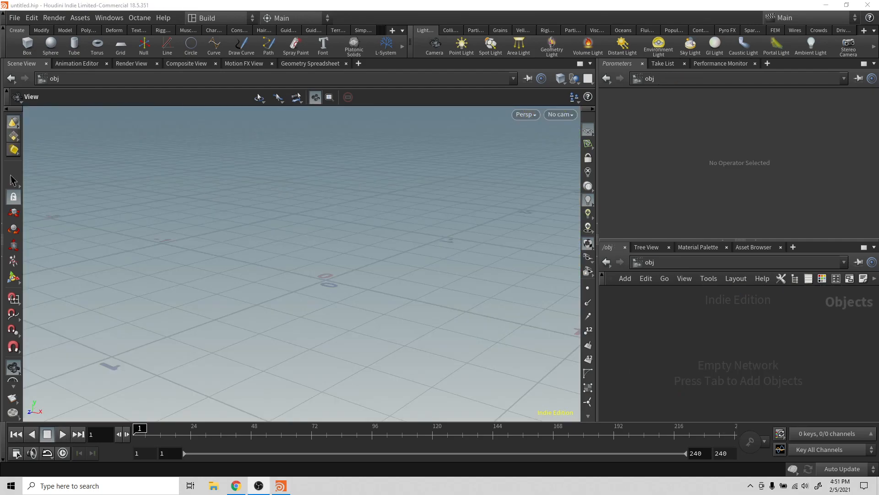
Add a Geometry object to the empty scene and name it tree.
key(Tab)
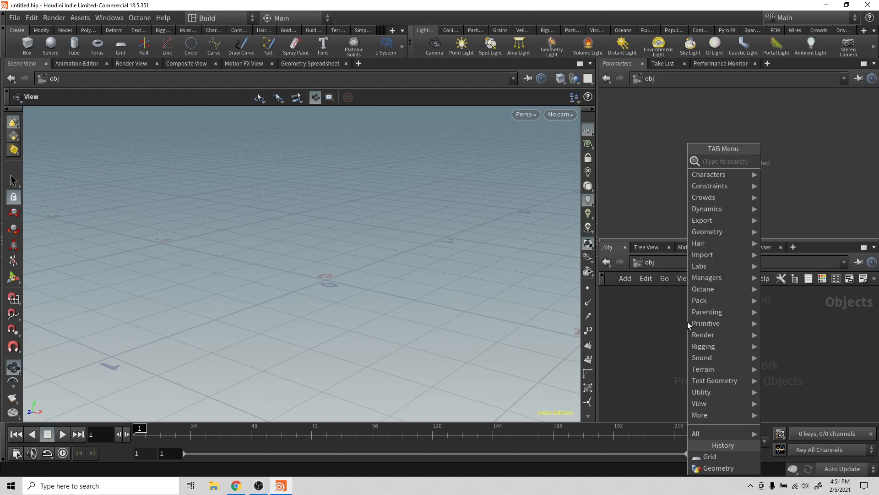
text(ge)
key(Return)
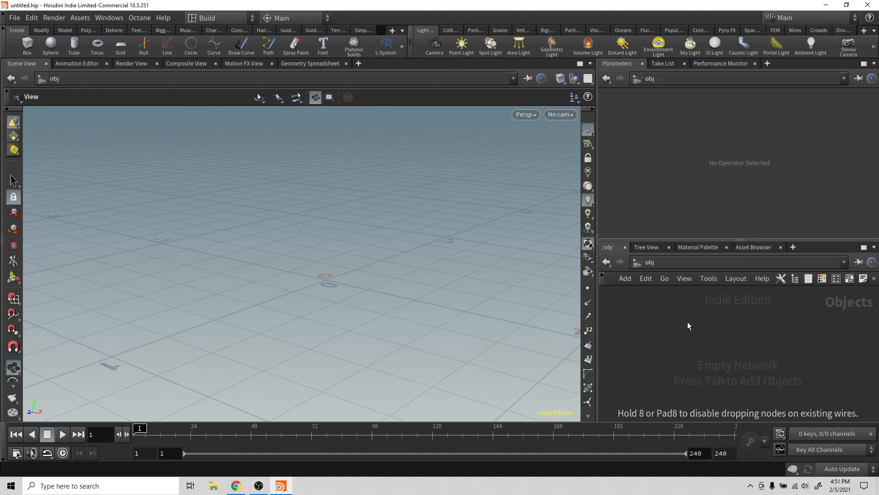
click(688, 322)
double_click(726, 322)
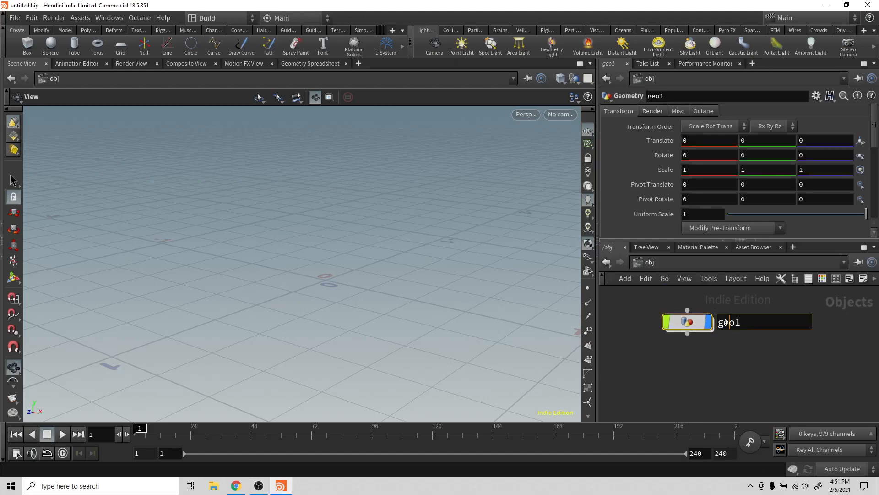
double_click(732, 323)
text(tree)
key(Return)
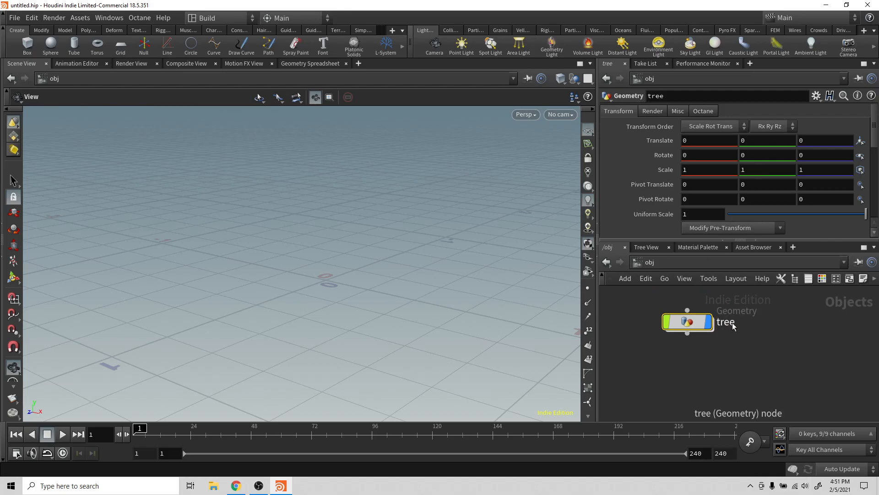
Enter the tree object's network and enlarge the parameter and network areas.
double_click(667, 320)
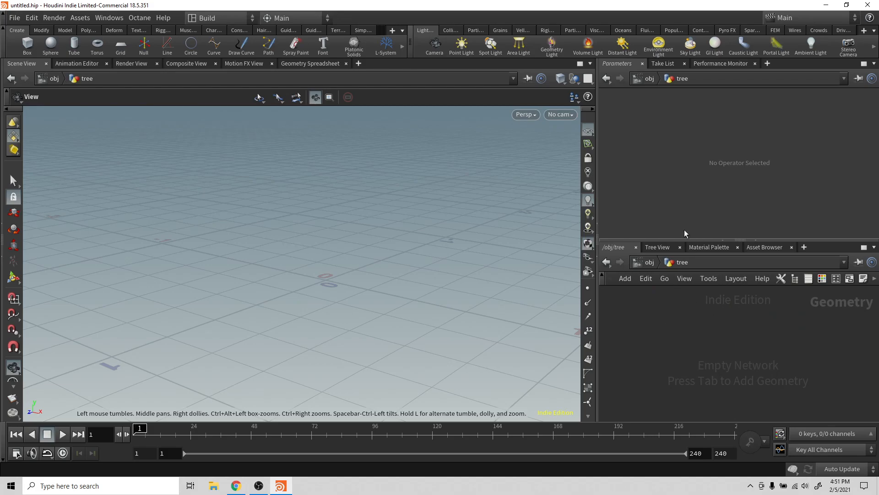
drag(597, 243, 493, 241)
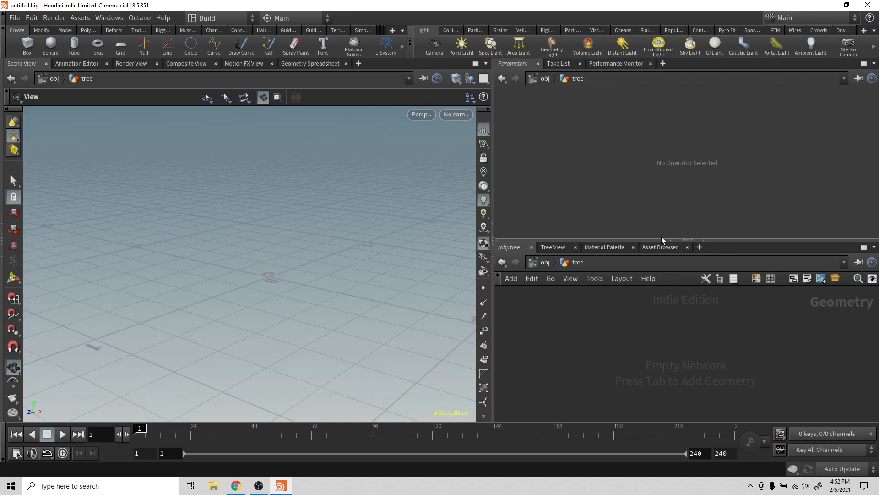
drag(685, 238, 685, 227)
Add a Line node inside the tree network.
key(Tab)
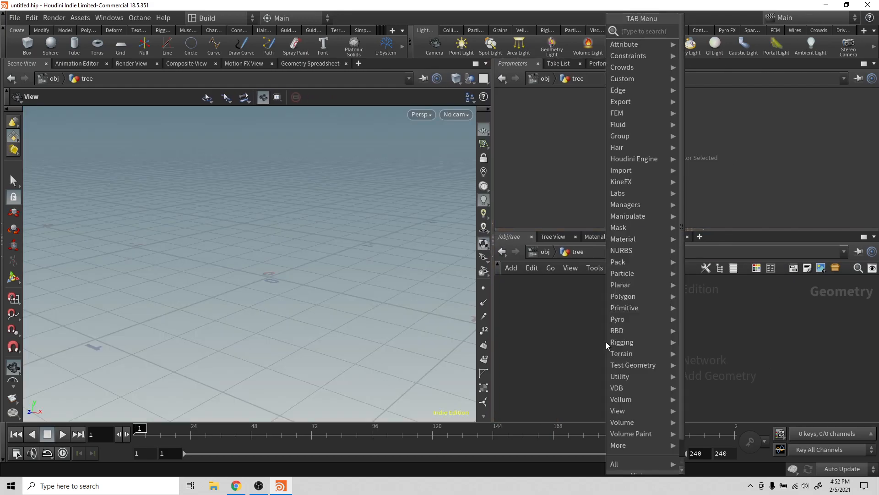
text(c)
key(BackSpace)
text(l)
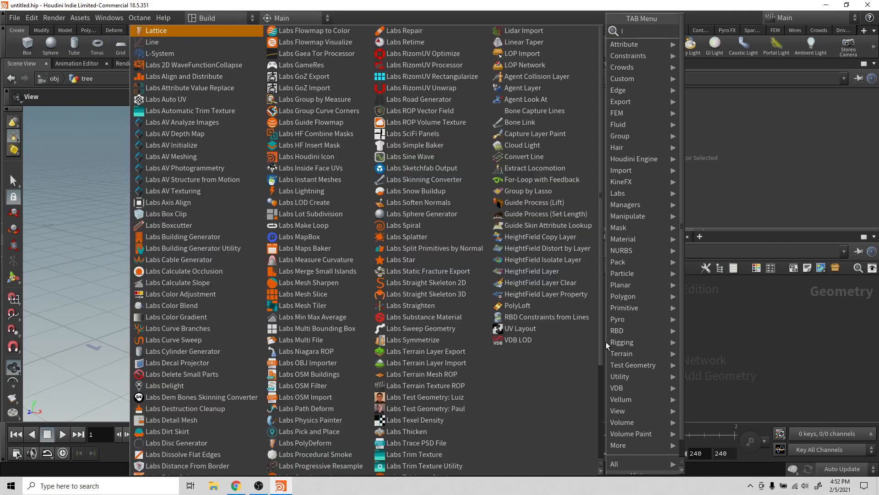
text(ine)
key(Return)
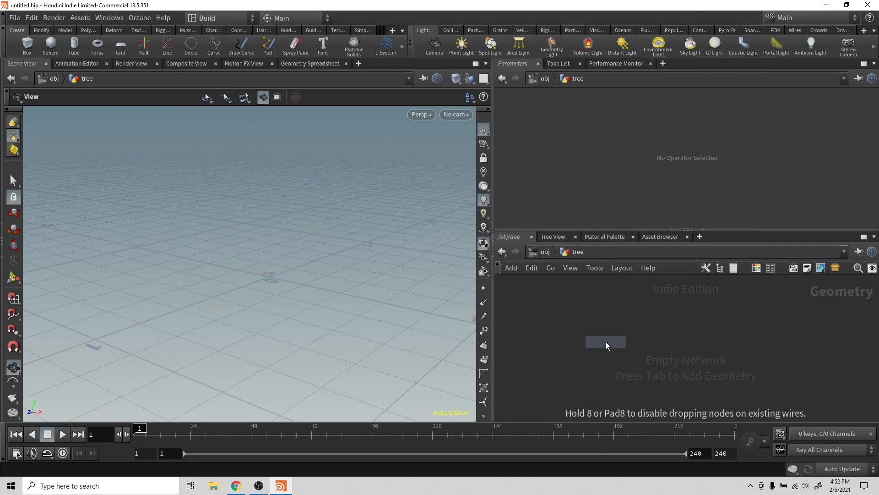
click(639, 328)
drag(414, 289, 339, 320)
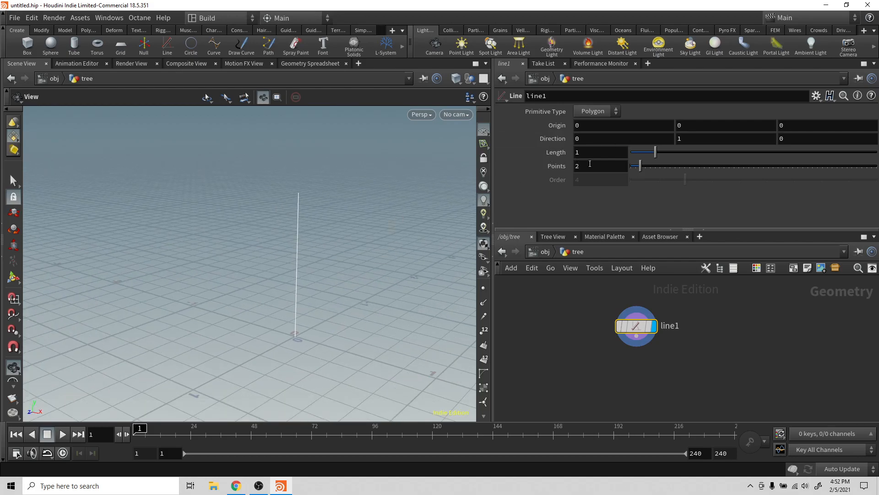
Set the line's length to 3.
click(608, 157)
text(3)
key(Return)
Set the line's number of points to 10 and turn on point display in the viewport.
drag(348, 190, 357, 210)
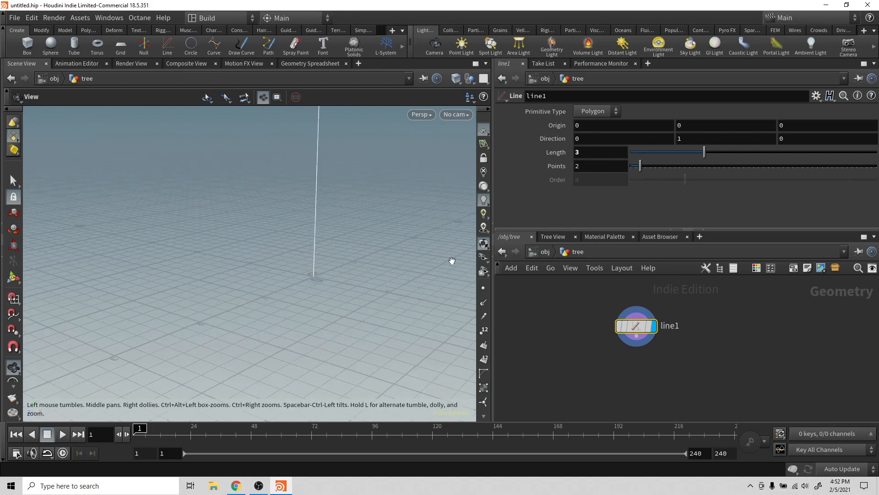
middle_drag(400, 211, 362, 285)
scroll(361, 284, down, 3)
click(604, 164)
text(10)
key(Return)
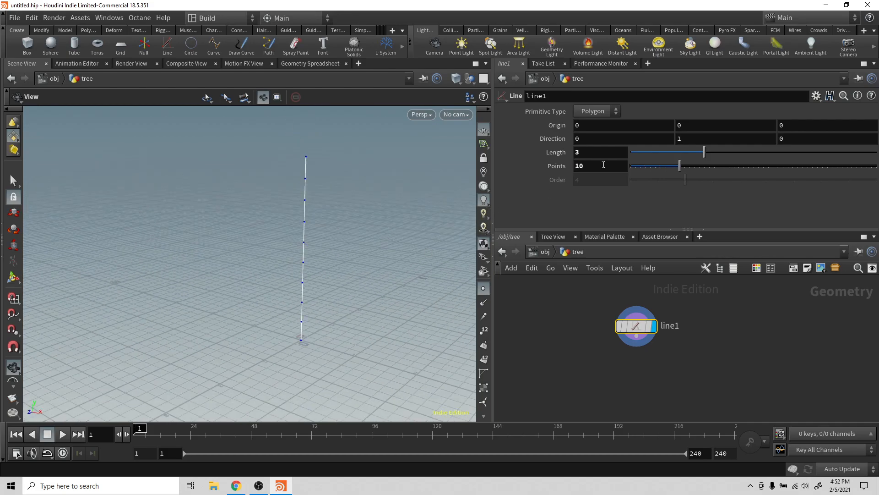
drag(350, 251, 399, 243)
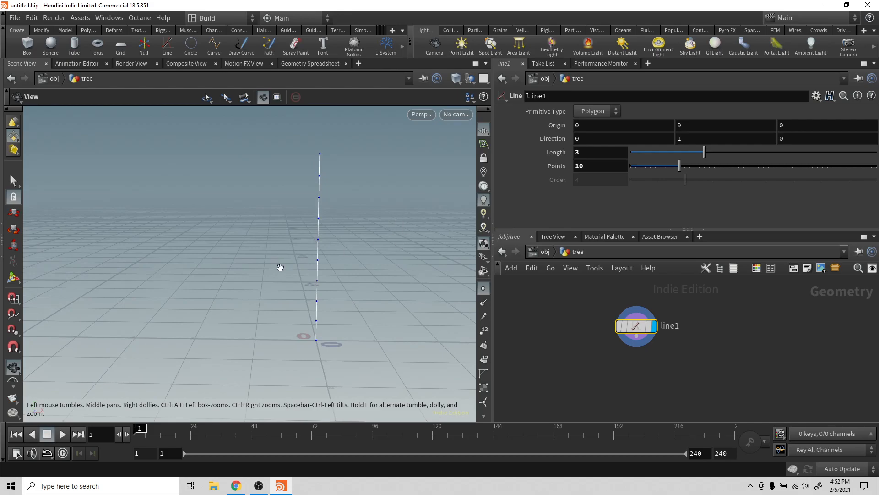
middle_drag(325, 196, 321, 230)
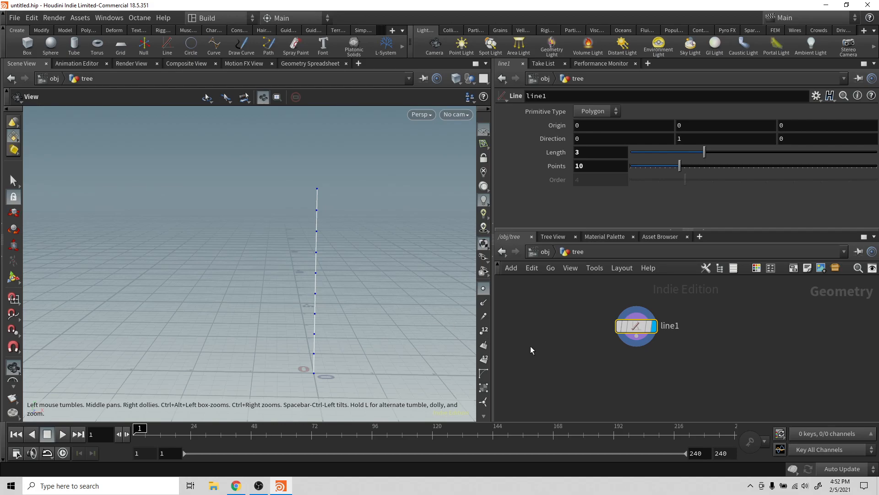
Move the line node aside, connect a PolyWire node to its output and display the PolyWire result.
drag(639, 329, 593, 310)
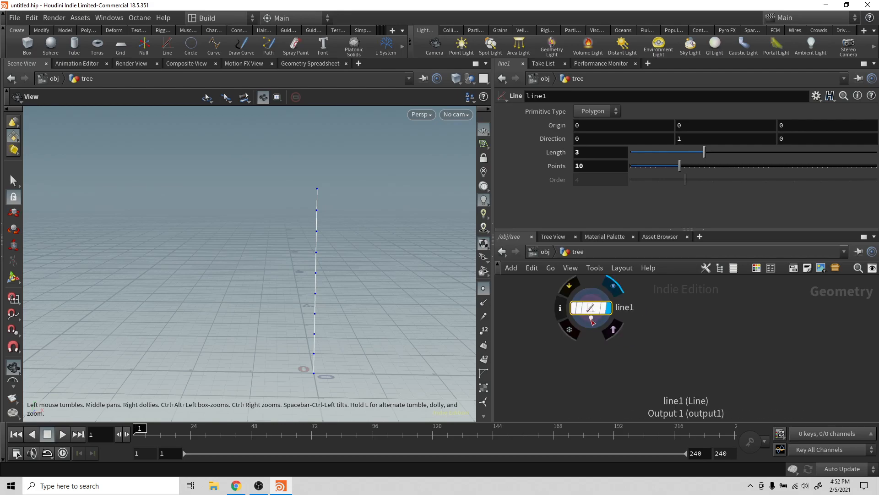
drag(355, 204, 326, 219)
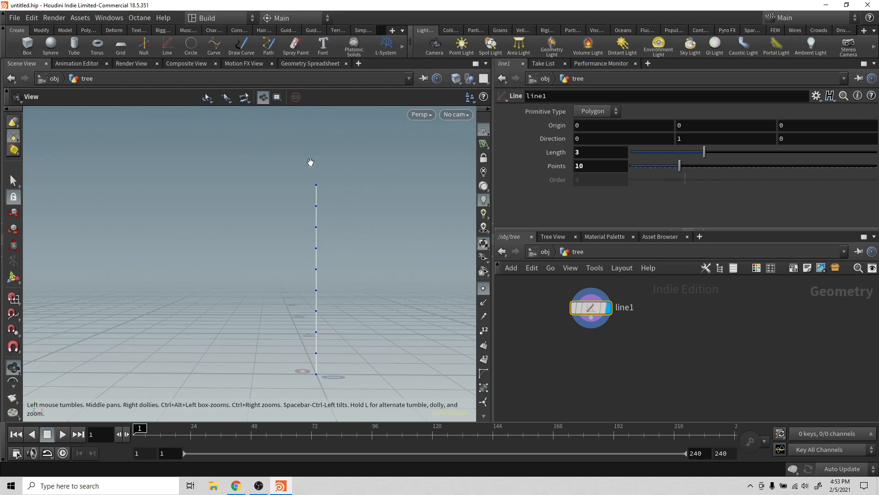
drag(330, 267, 336, 303)
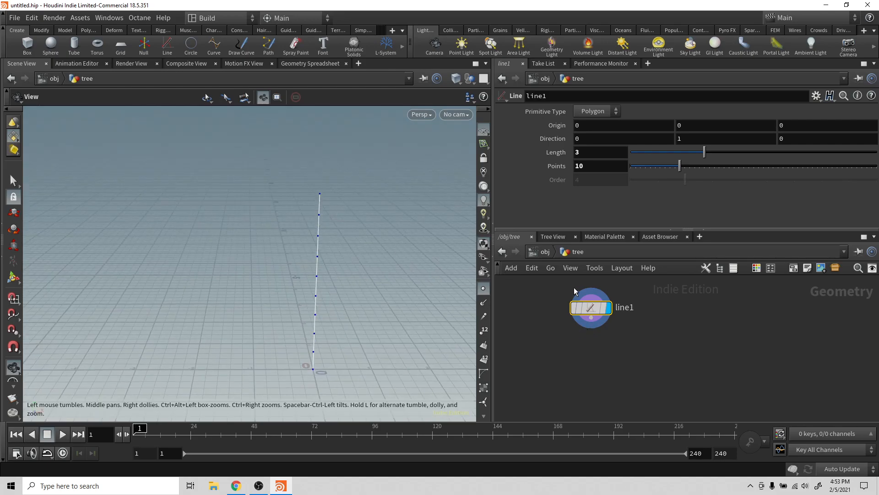
drag(591, 316, 579, 367)
text(wire)
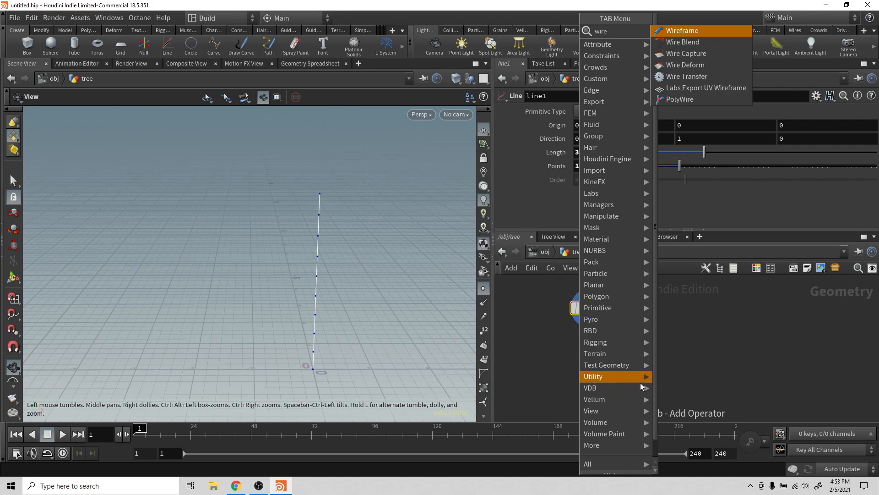
key(Escape)
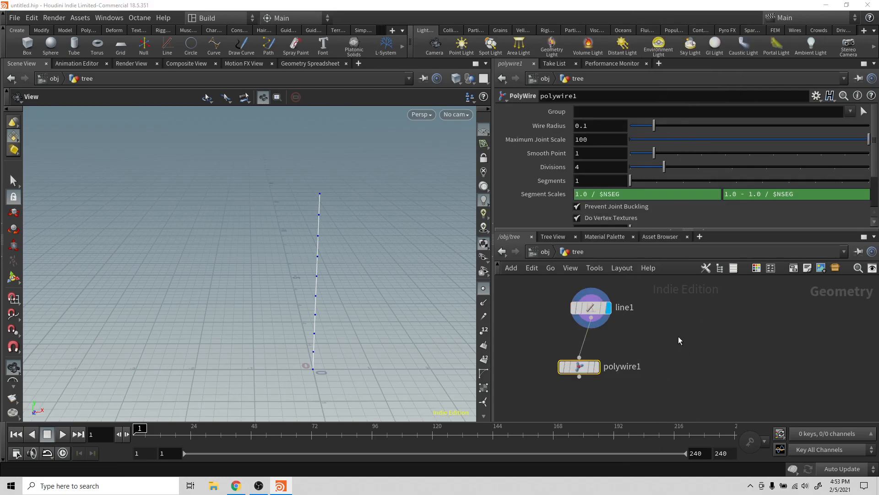
click(597, 366)
drag(397, 259, 401, 302)
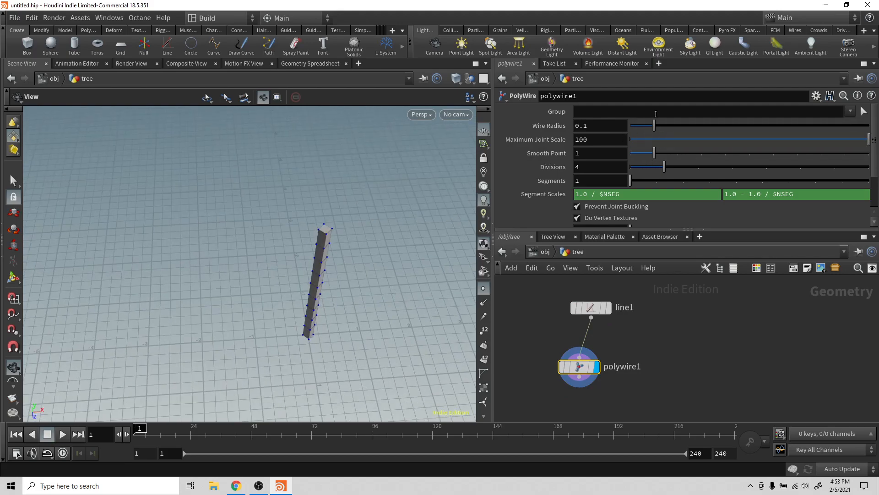
Set the PolyWire's wire radius to 0.136 and its divisions to 8.
mouse_move(654, 131)
mouse_down()
mouse_move(717, 131)
mouse_move(642, 131)
mouse_move(717, 131)
mouse_move(662, 137)
mouse_up()
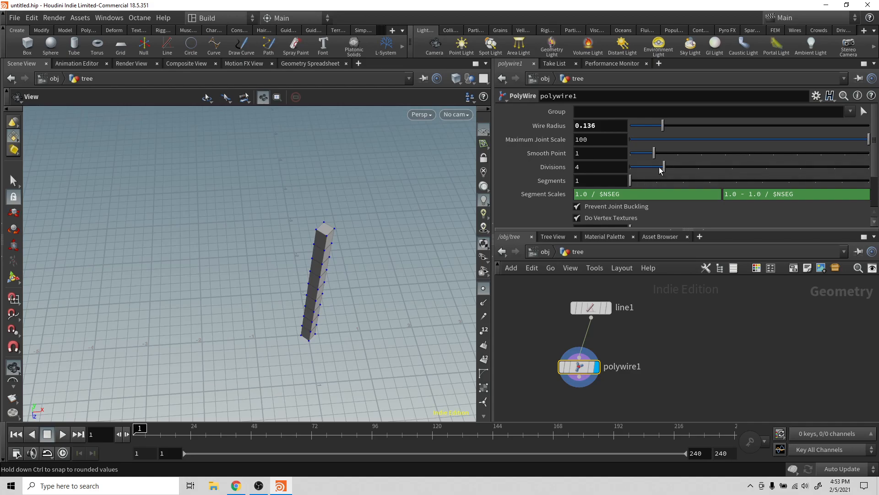
drag(672, 171, 753, 168)
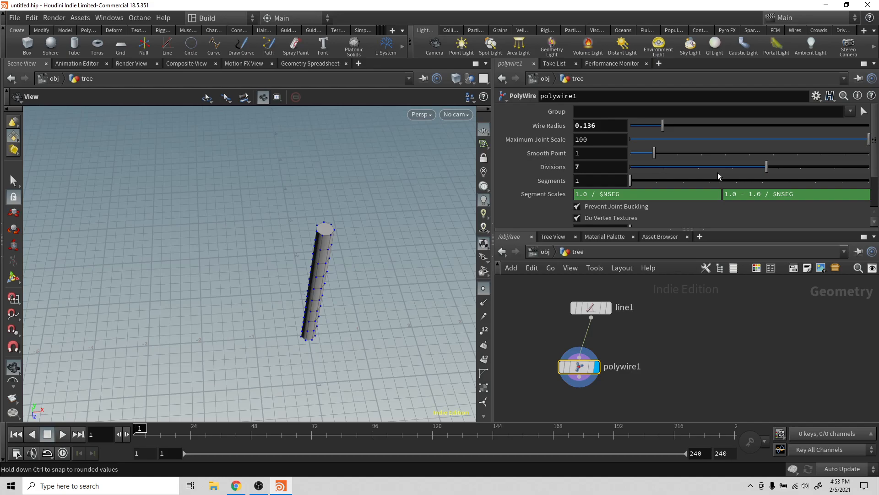
click(616, 166)
text(8)
key(Return)
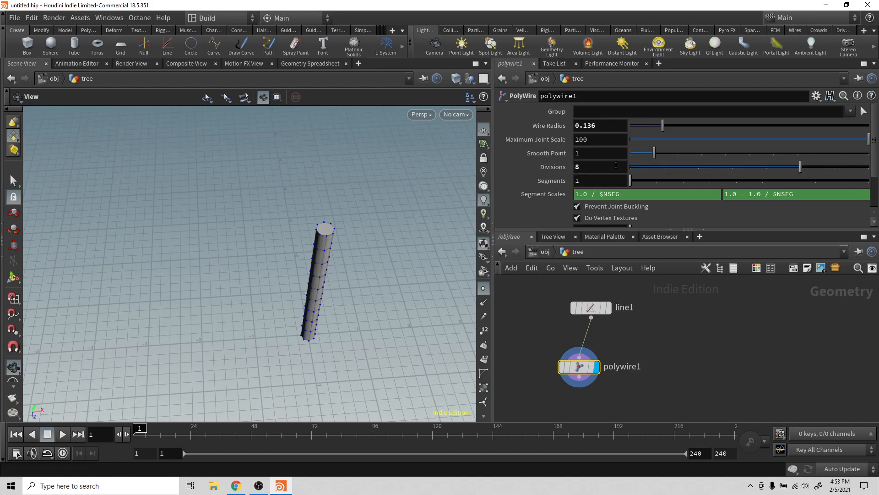
Space the line and PolyWire nodes further apart in the network to leave room between them.
drag(353, 261, 383, 226)
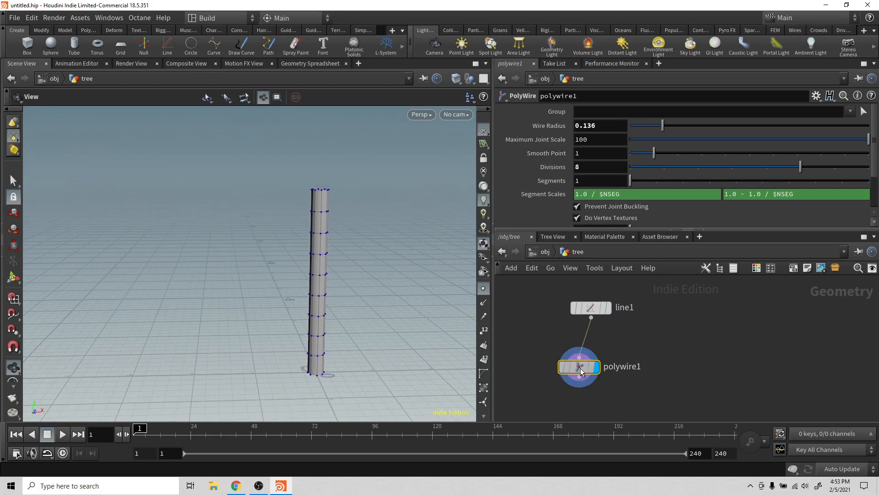
drag(579, 367, 581, 399)
drag(591, 308, 590, 284)
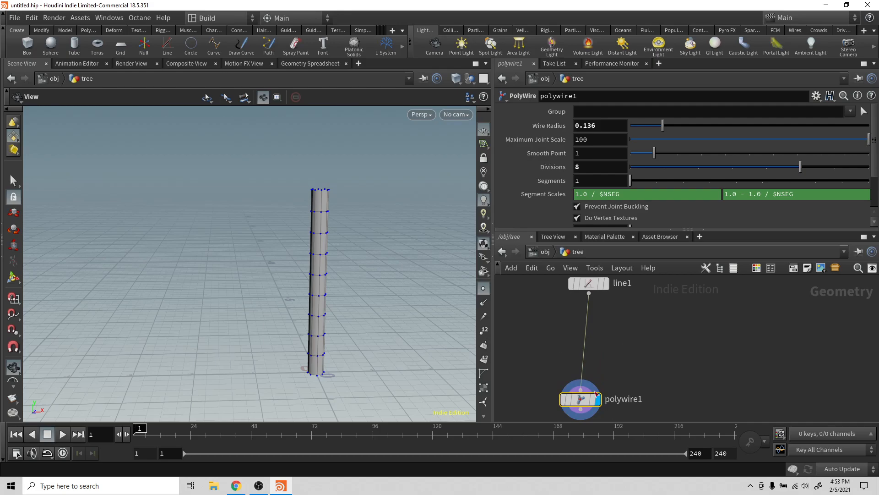
drag(348, 229, 366, 275)
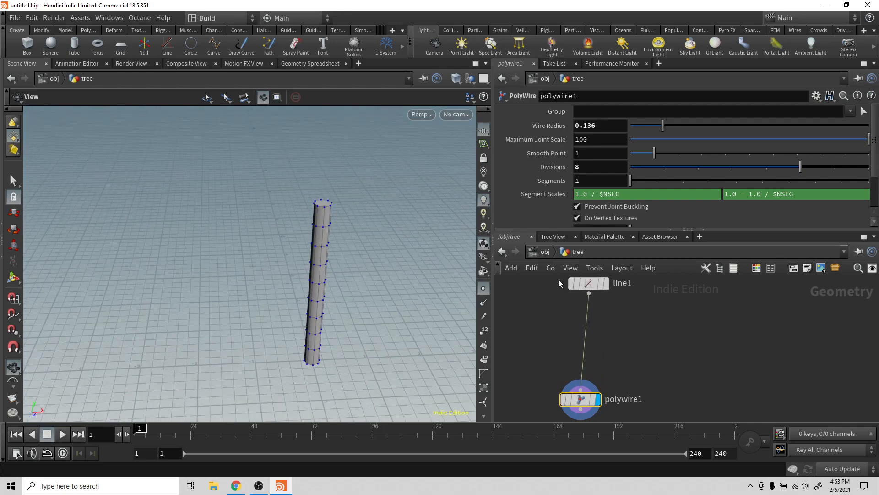
Compare the plain line with the PolyWire result by displaying each node in turn.
click(606, 283)
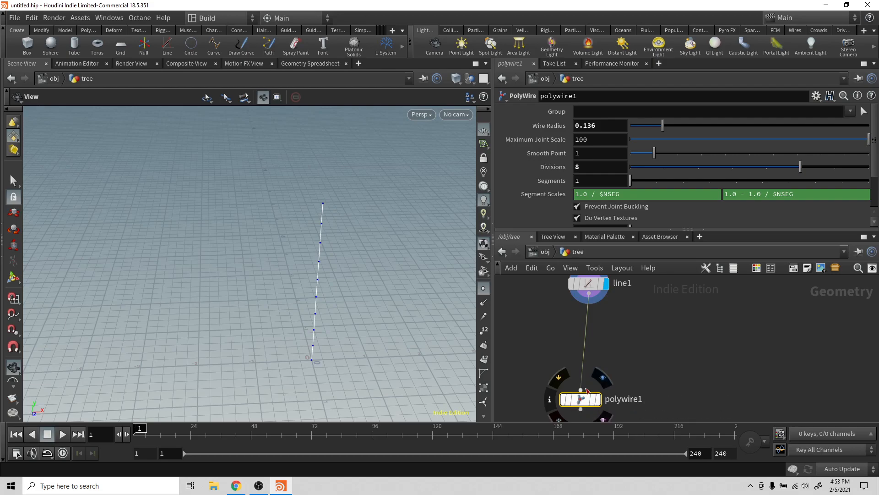
drag(576, 406, 578, 399)
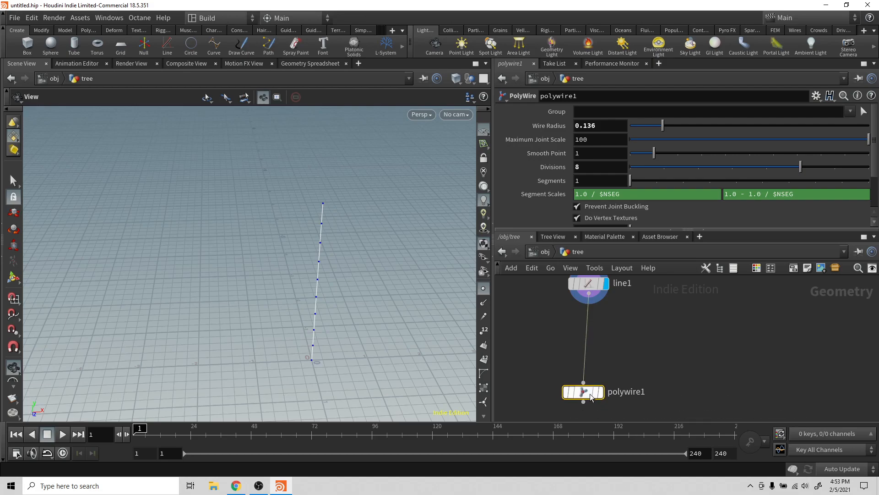
click(604, 394)
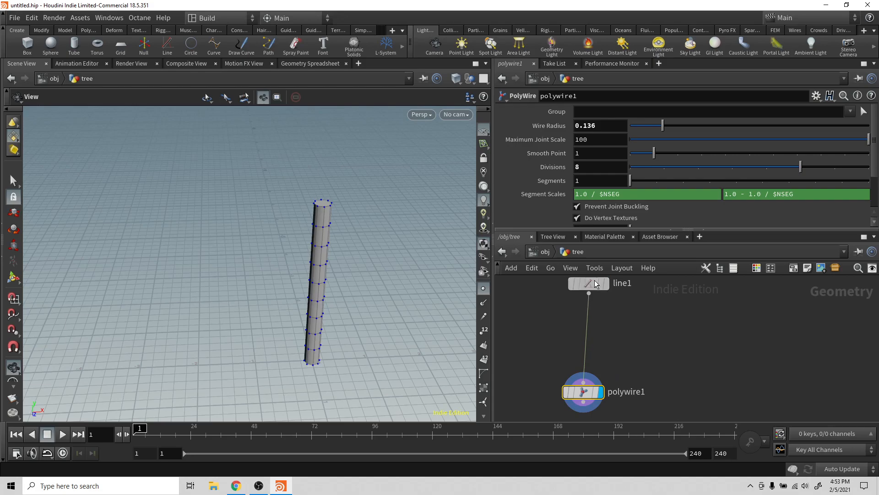
Try 21 points on the line to test the trunk's density and return the count to 10.
click(594, 282)
drag(680, 168, 735, 167)
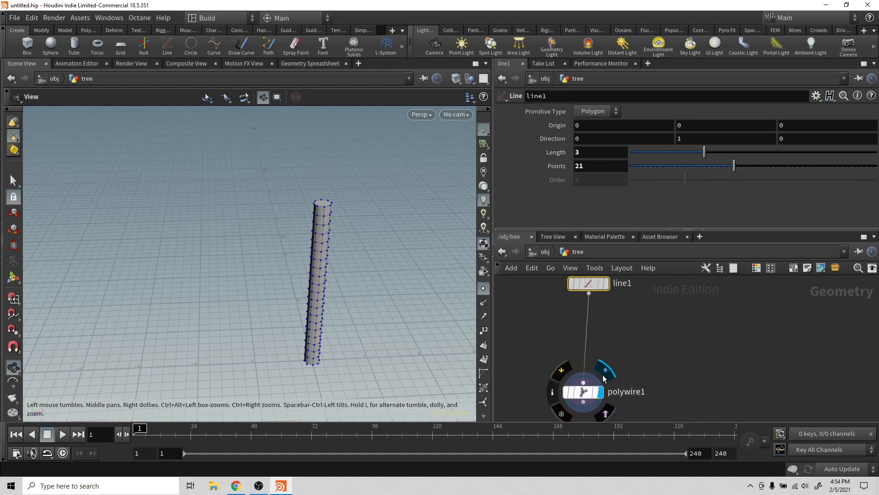
drag(732, 165, 679, 176)
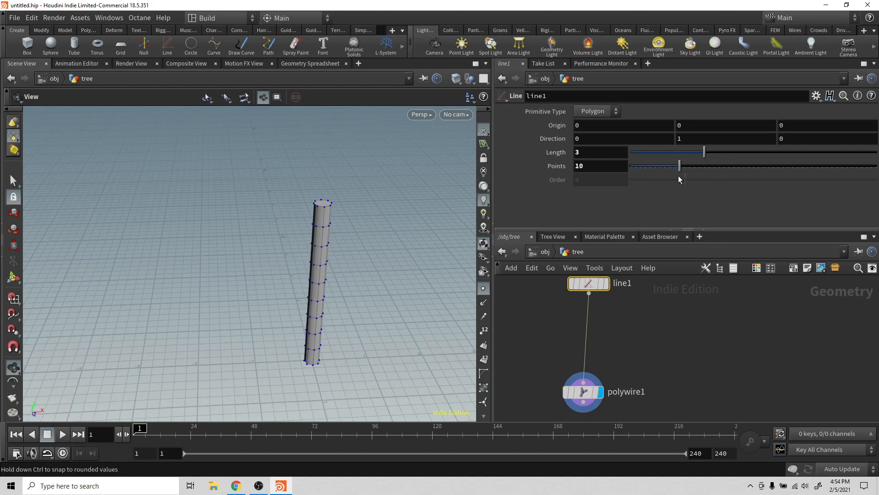
Display the line node and insert a Group by Range node between the line and the PolyWire.
click(607, 284)
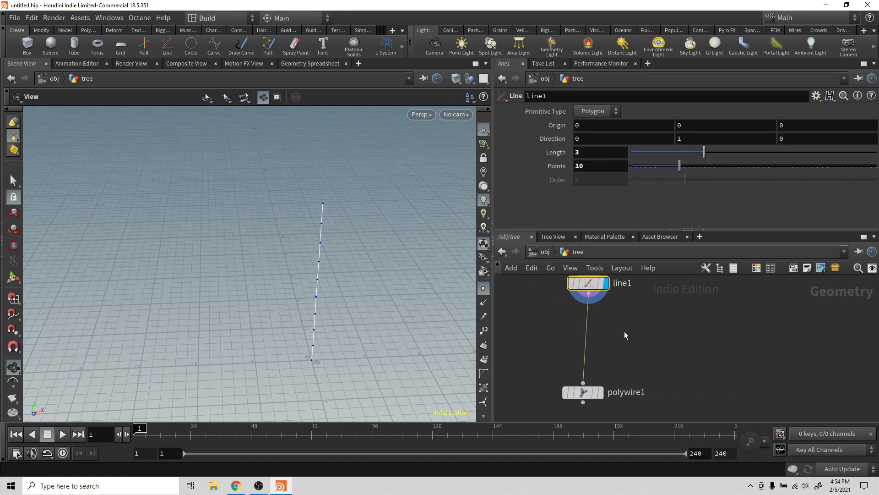
key(Tab)
text(grou)
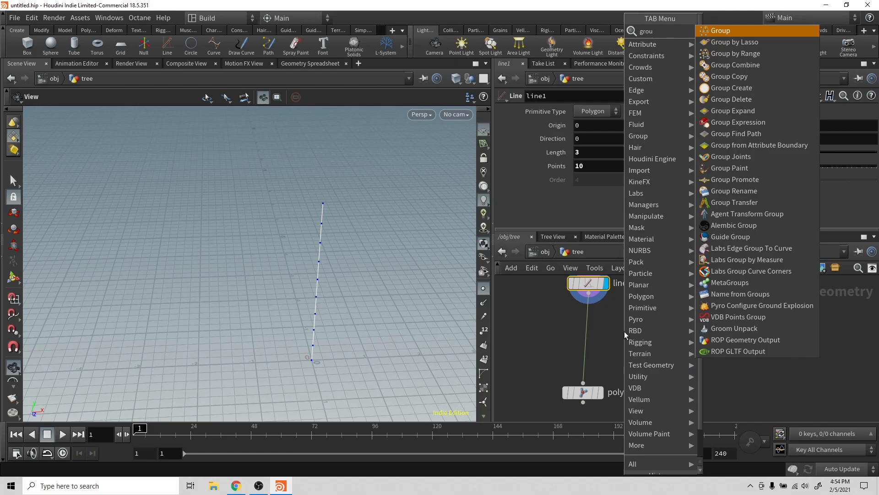
key(Down)
key(Down)
key(Return)
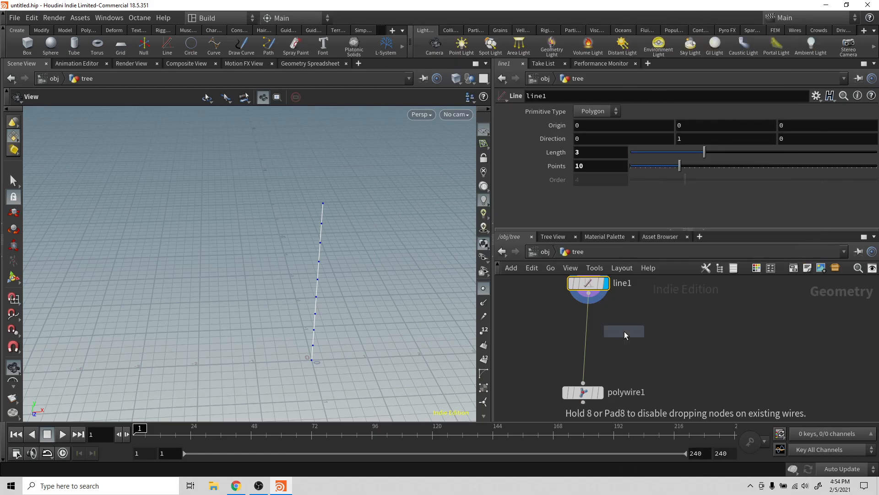
click(570, 331)
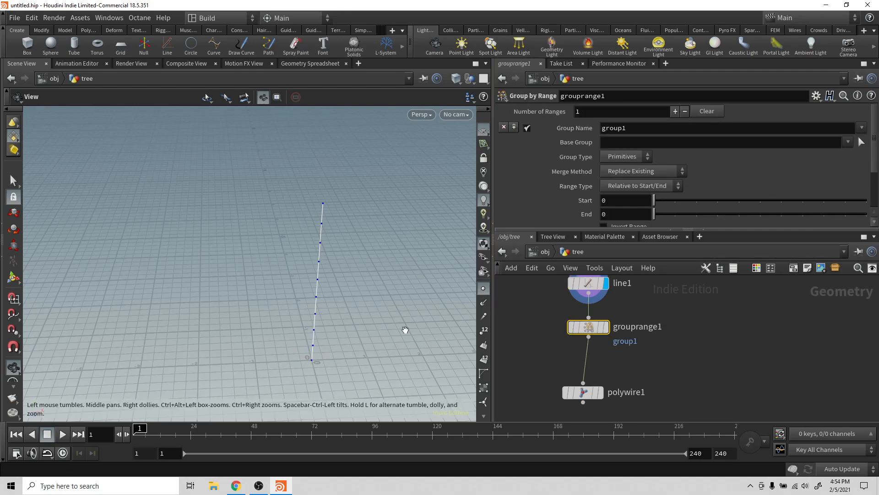
Add a Point Jitter node, display its result and place it between the Group by Range and PolyWire nodes.
drag(594, 329, 589, 341)
key(Tab)
key(Escape)
key(Tab)
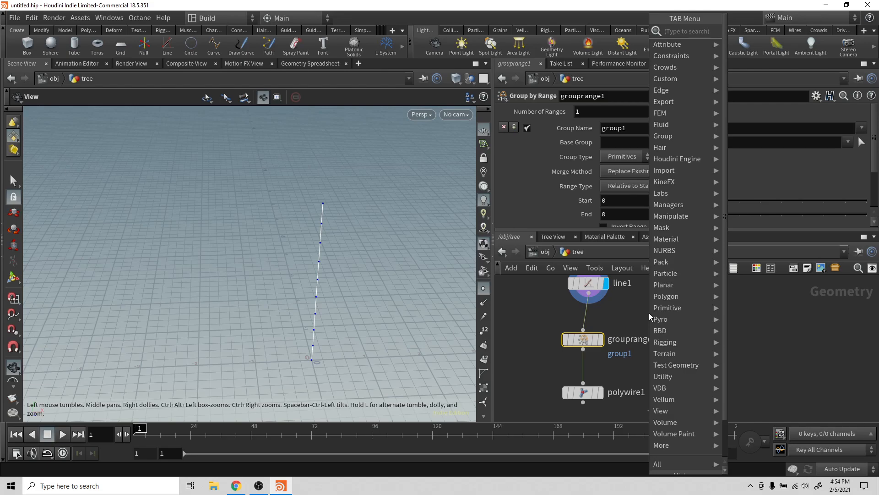
text(jitt)
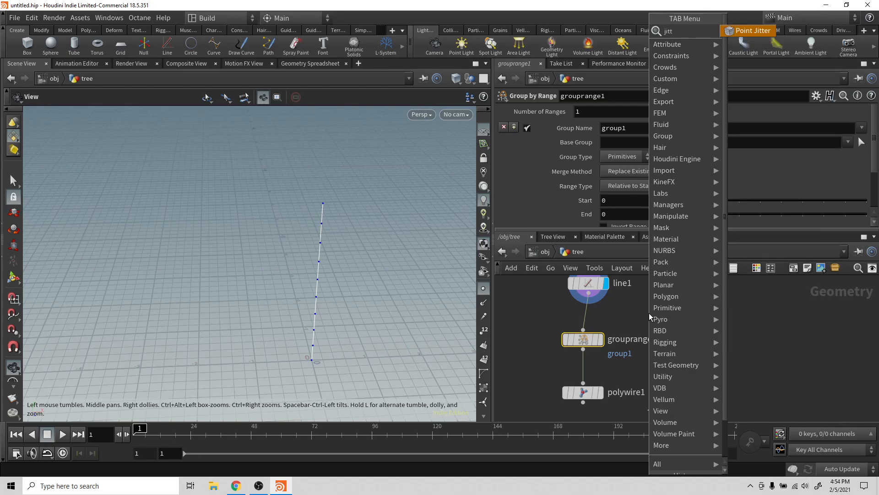
key(Return)
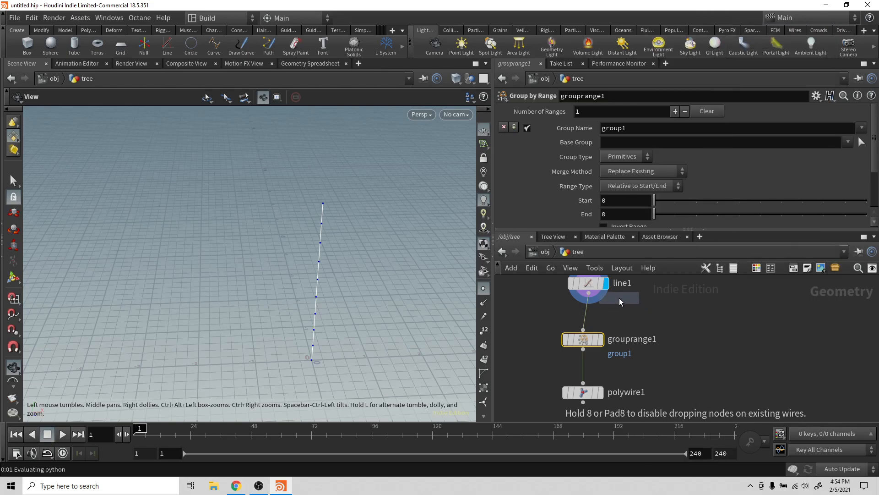
click(590, 315)
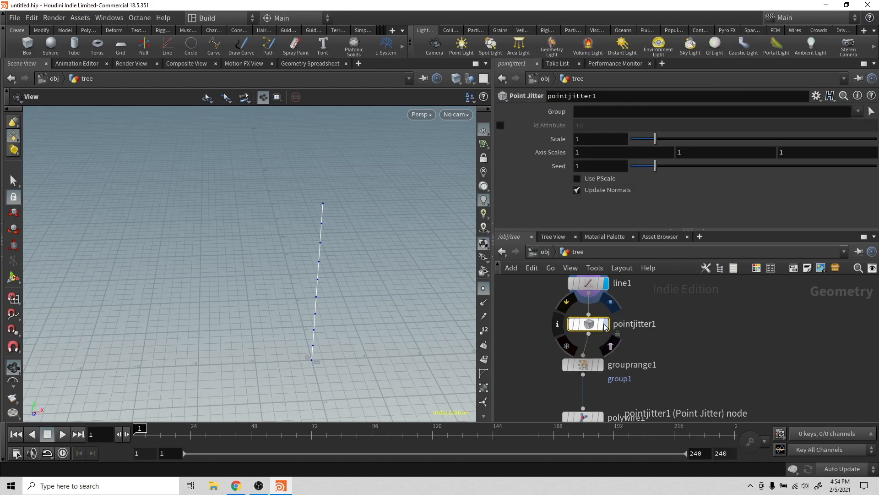
click(606, 325)
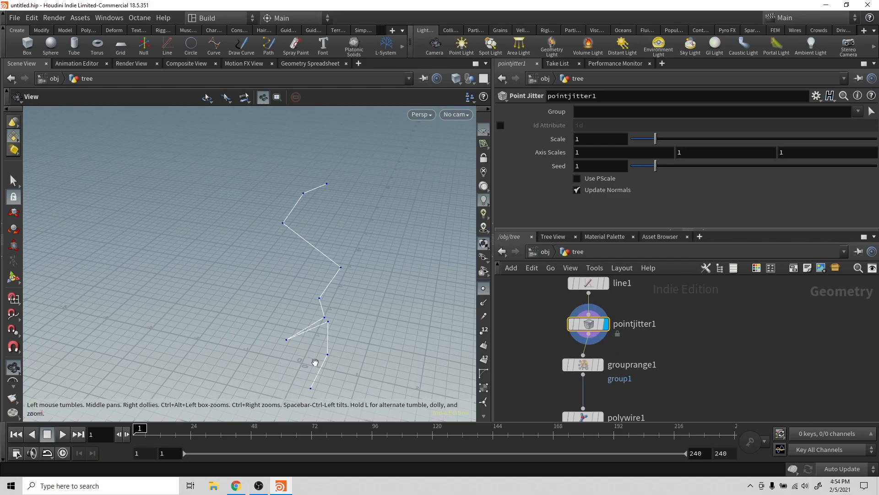
drag(592, 326, 592, 408)
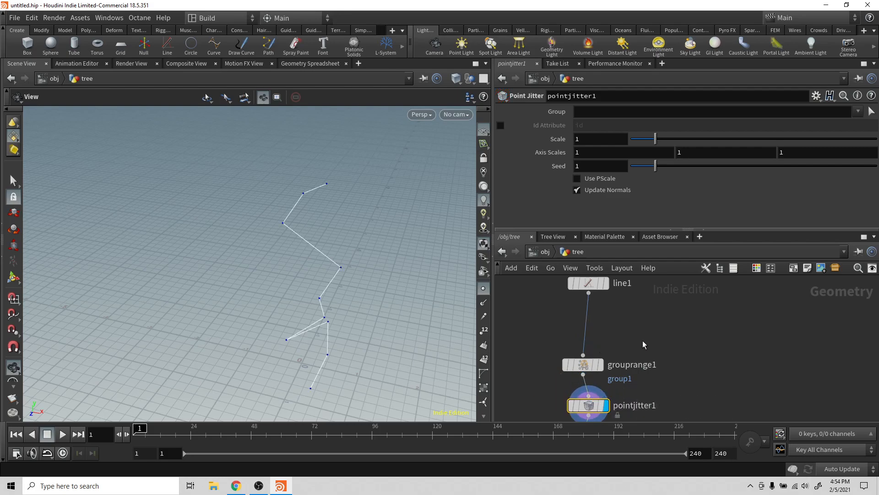
Name the group in the Group by Range node jitterGRP.
middle_drag(644, 340, 656, 295)
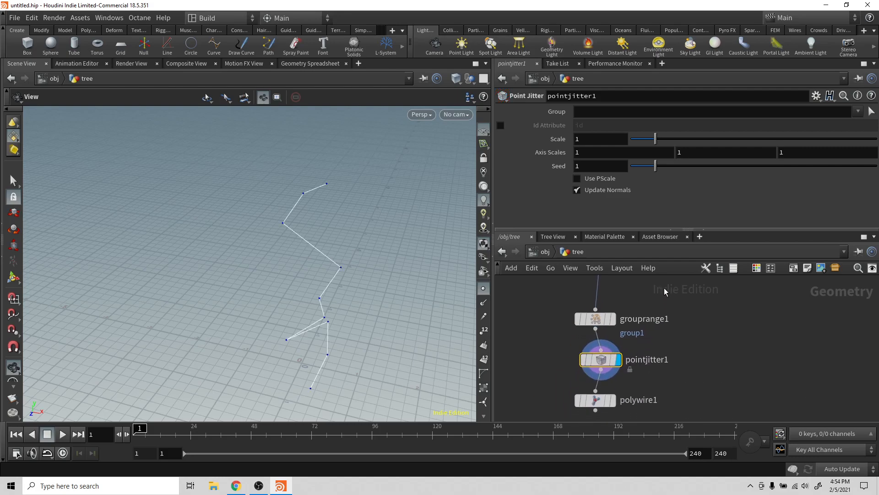
click(607, 319)
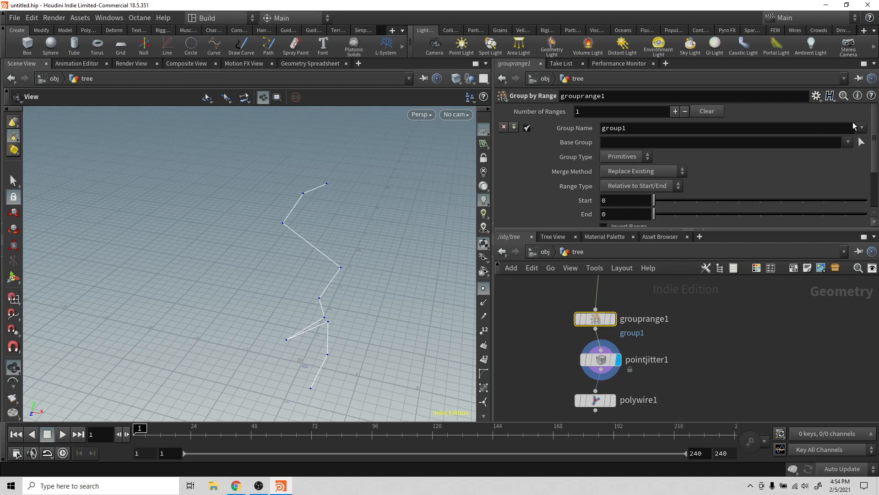
double_click(798, 132)
text(jitterGRP)
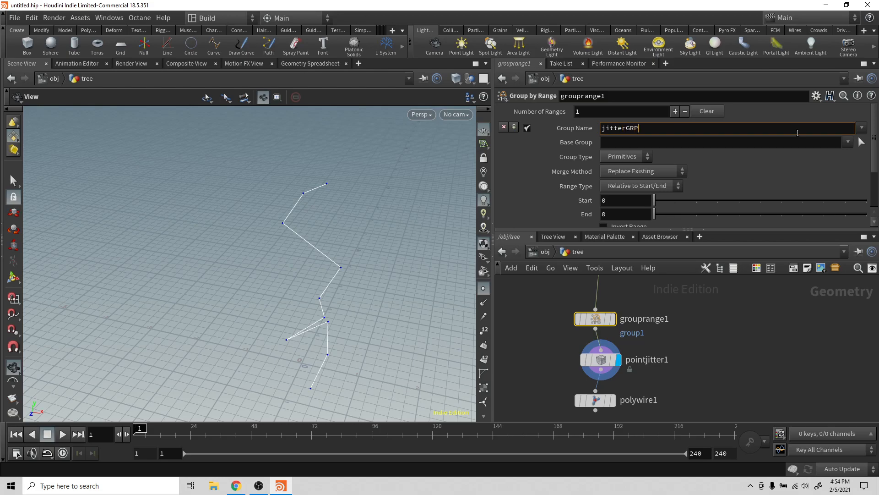
key(Return)
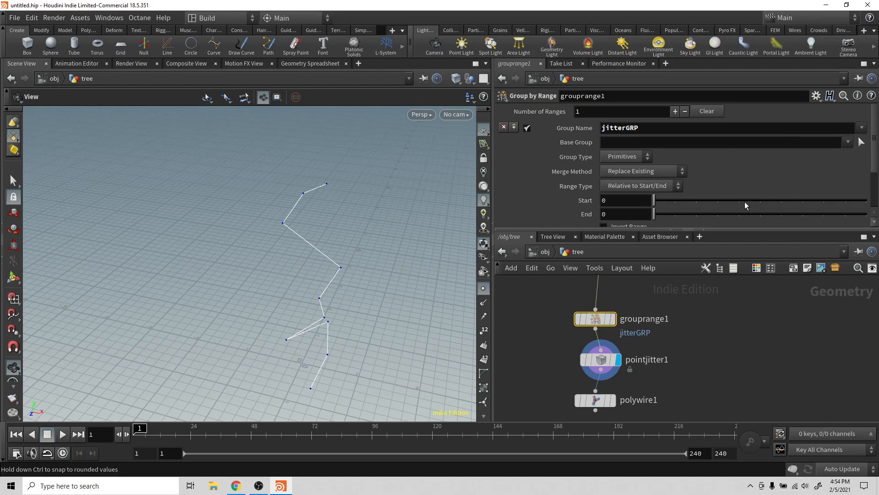
Restrict the Point Jitter node to the jitterGRP group.
click(607, 361)
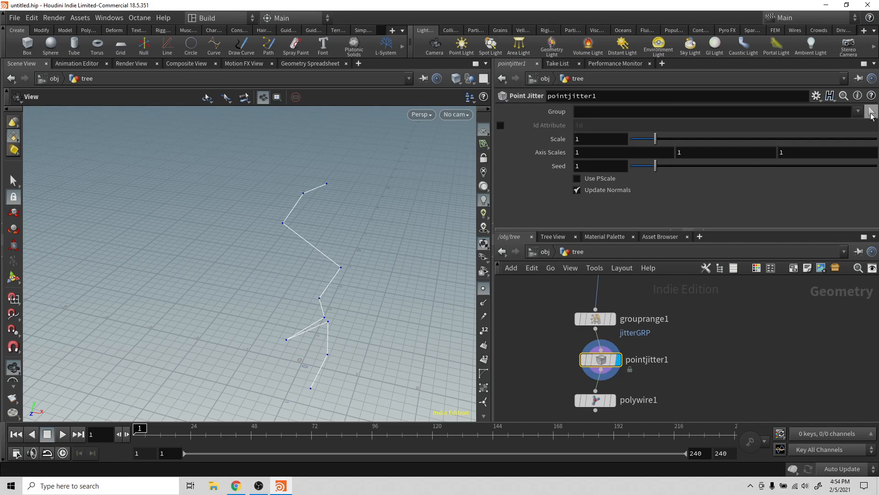
click(858, 111)
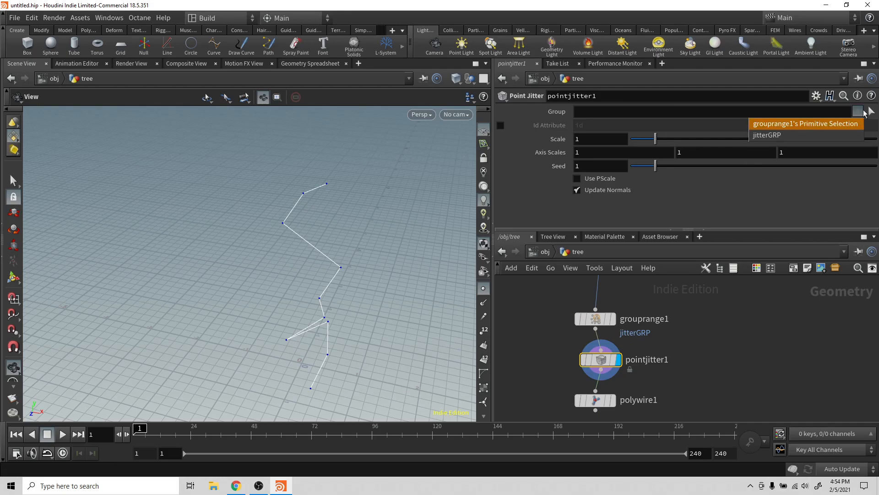
click(825, 135)
Display the Group by Range result and test how its range start affects the grouped line.
mouse_move(600, 321)
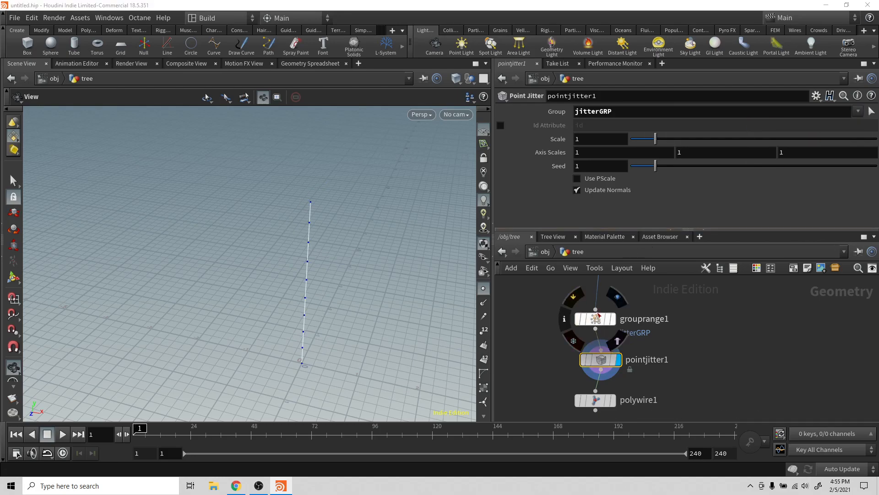
click(597, 319)
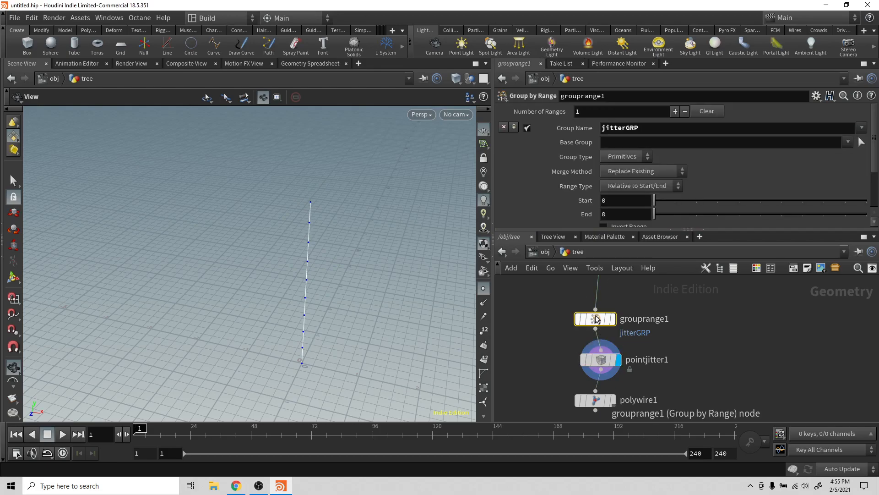
mouse_move(598, 319)
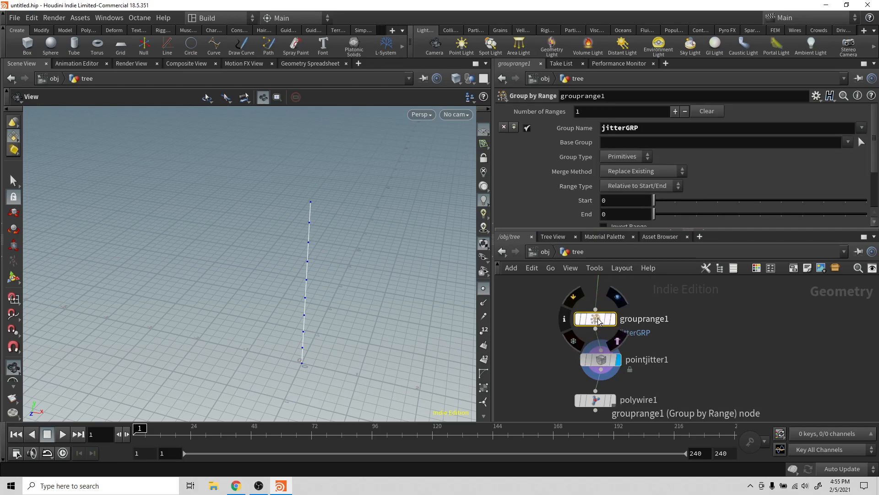
scroll(595, 181, down, 4)
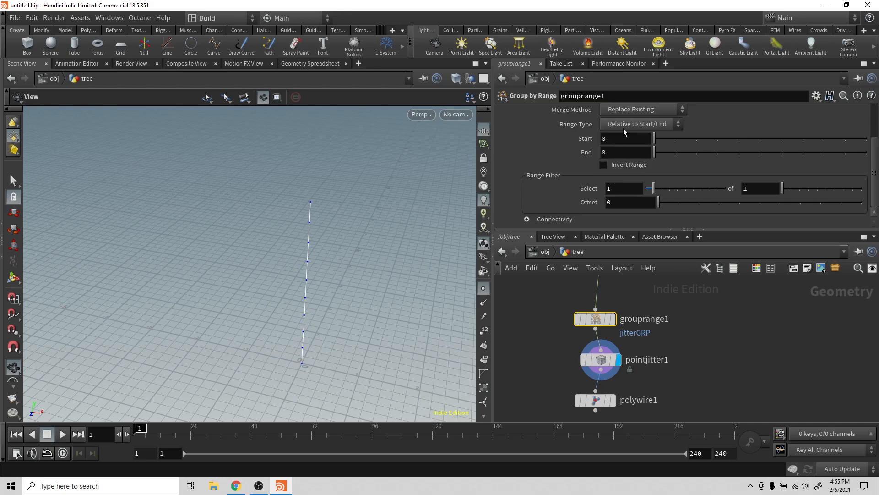
scroll(609, 171, up, 4)
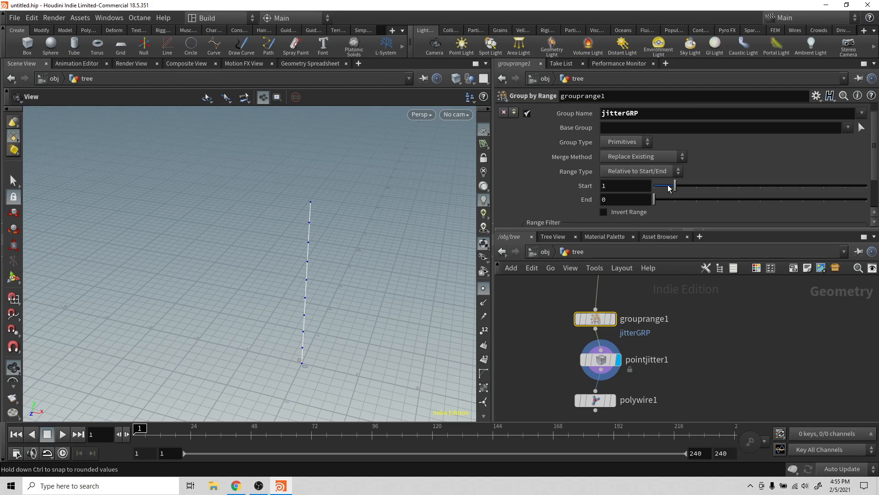
click(613, 319)
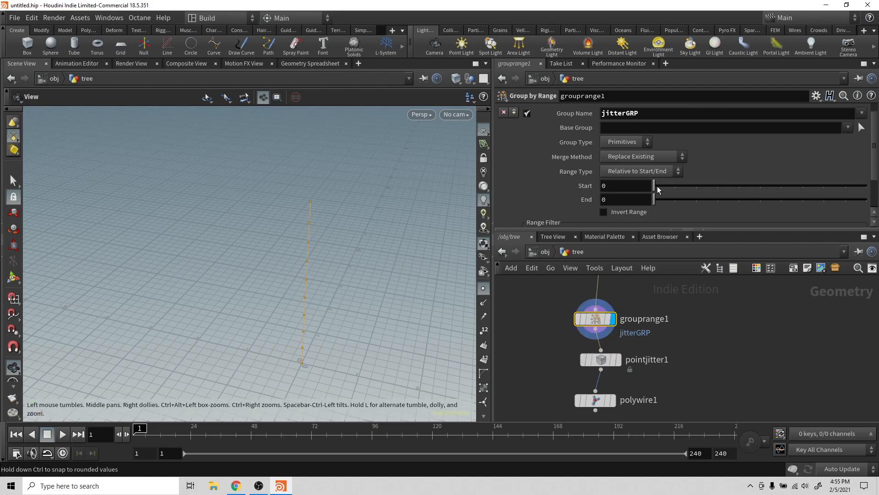
drag(664, 188, 650, 198)
Change the group type of jitterGRP to Points and set its range start to 2.
scroll(640, 200, down, 2)
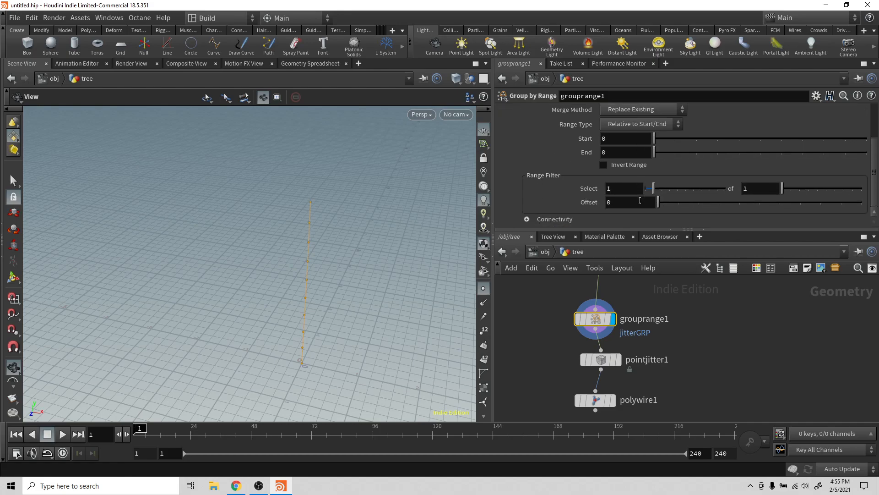
scroll(641, 165, up, 3)
click(641, 153)
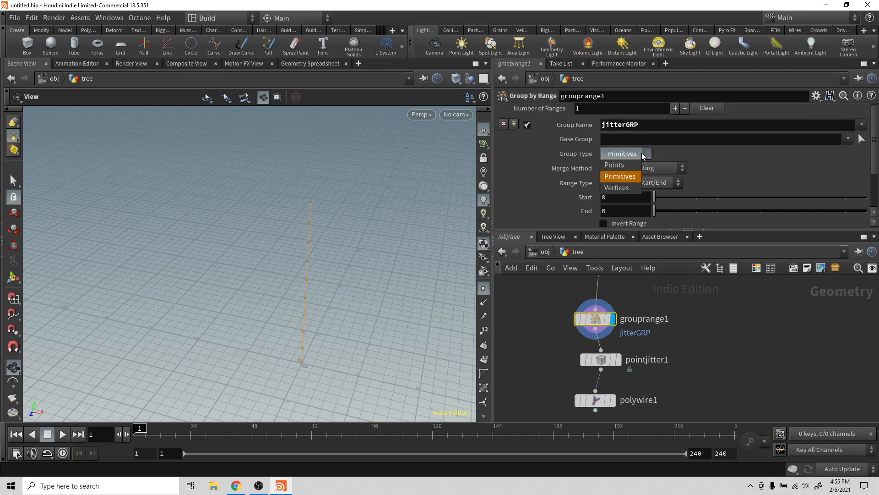
click(627, 168)
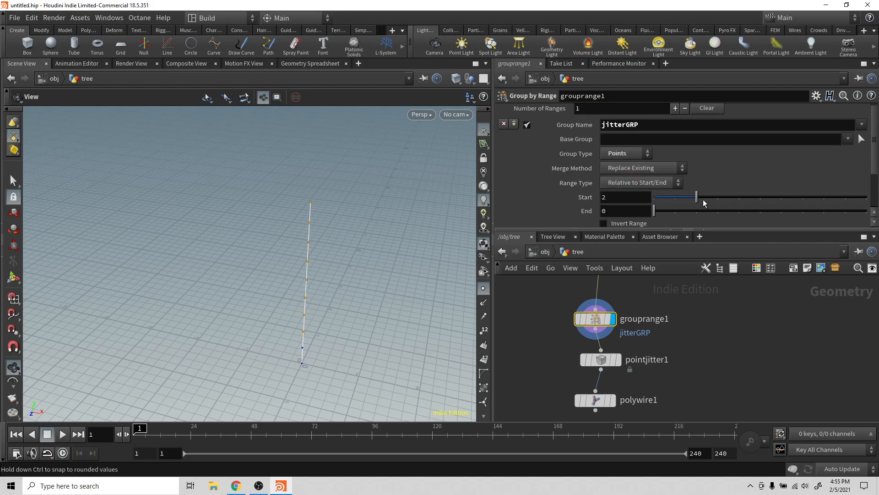
drag(732, 202, 623, 204)
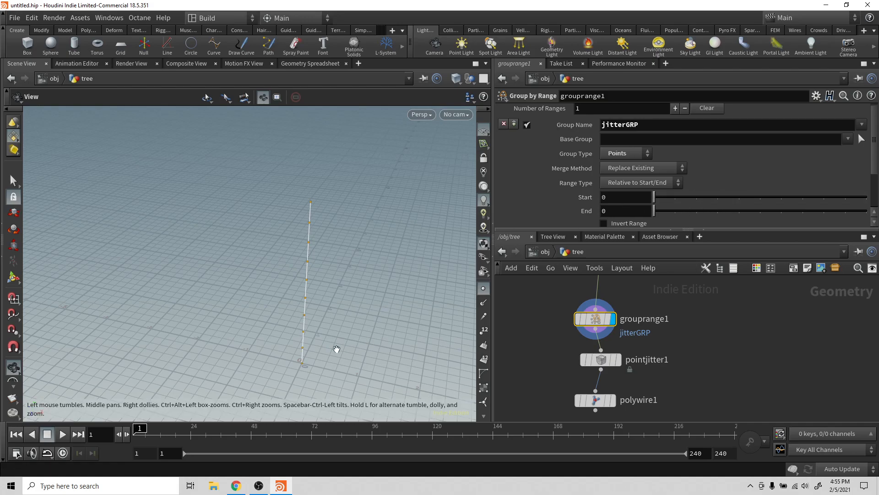
drag(654, 202, 697, 202)
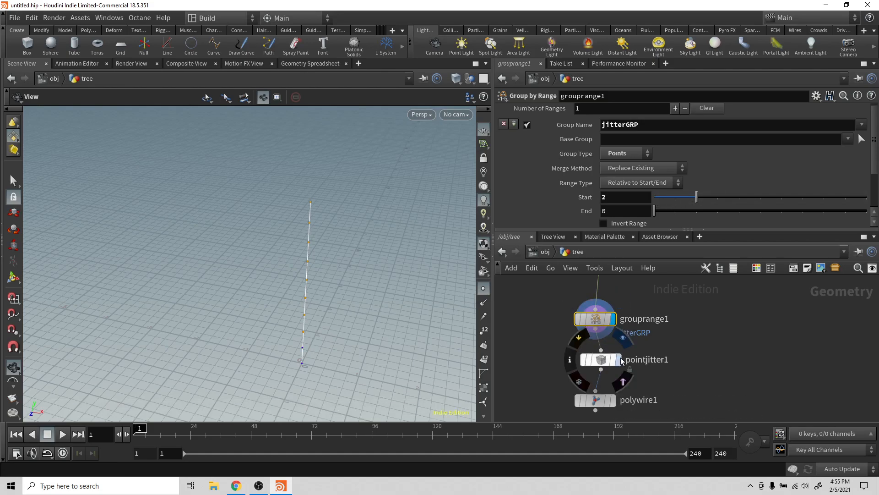
Display the Point Jitter result and set its scale to 0.24 and its seed to 1.21.
click(619, 360)
click(596, 360)
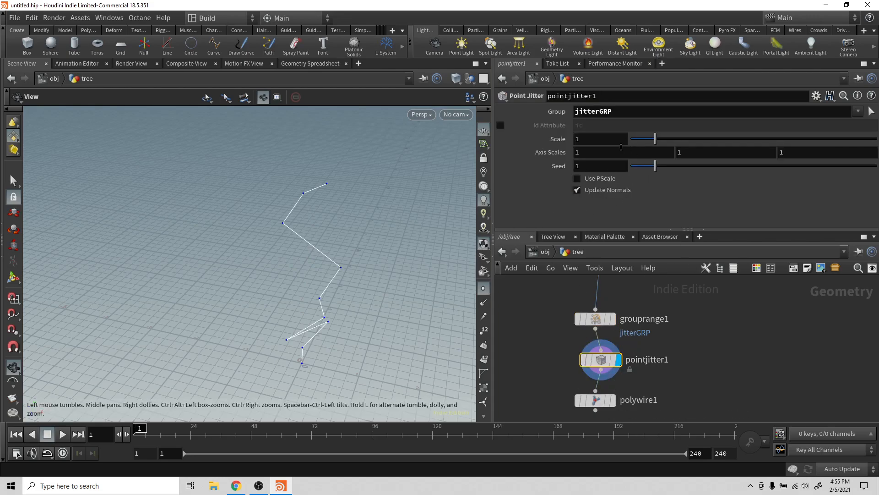
mouse_move(653, 140)
mouse_down()
mouse_move(631, 147)
mouse_move(646, 147)
mouse_up()
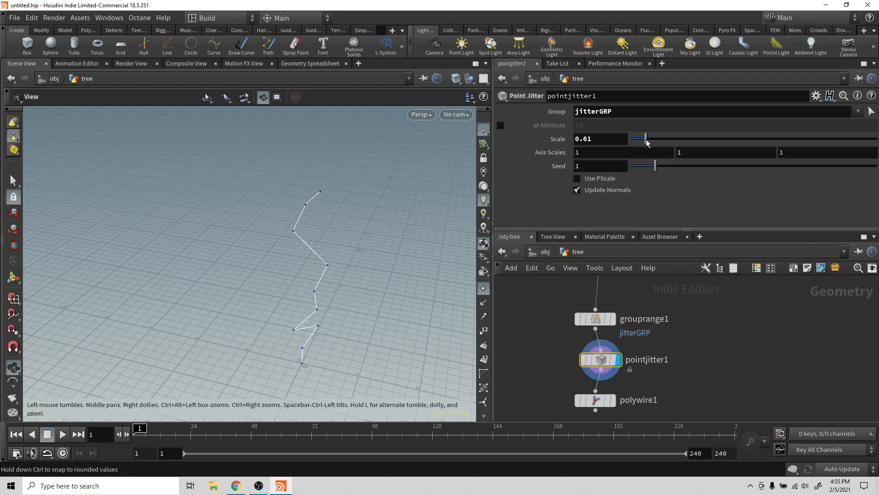
drag(646, 142, 661, 171)
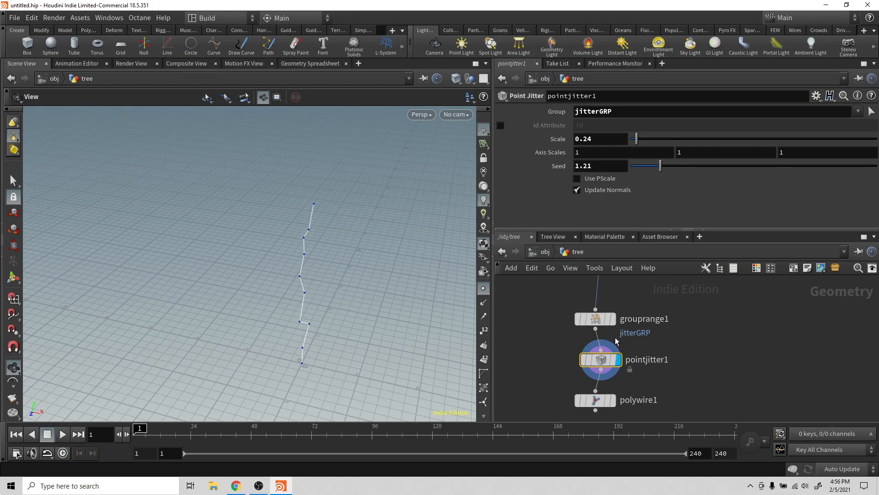
Insert a Smooth node between the Point Jitter and PolyWire nodes and display its result.
mouse_move(600, 326)
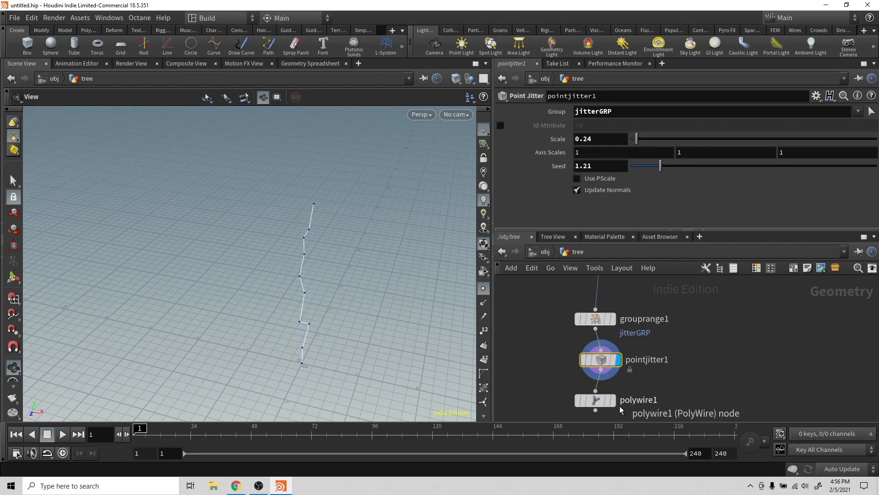
scroll(625, 384, down, 3)
drag(592, 343, 588, 369)
drag(322, 314, 279, 300)
key(Tab)
text(s)
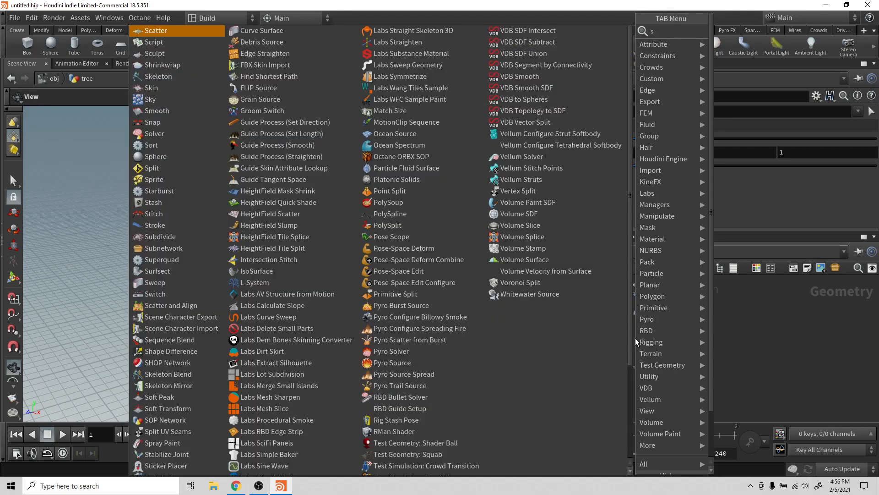
text(mo)
key(Return)
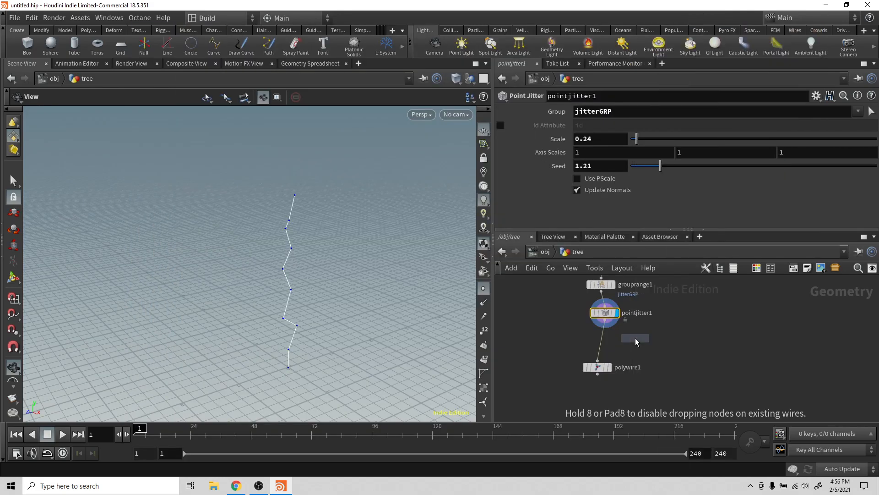
click(597, 344)
click(609, 342)
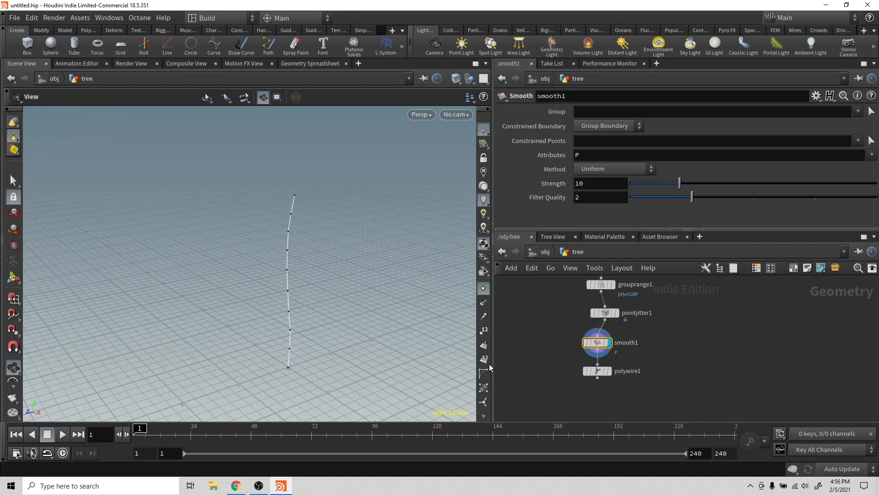
Set the Point Jitter scale to 0.41 and its seed to 1.58 to bend the smoothed line more.
drag(334, 279, 283, 296)
click(605, 313)
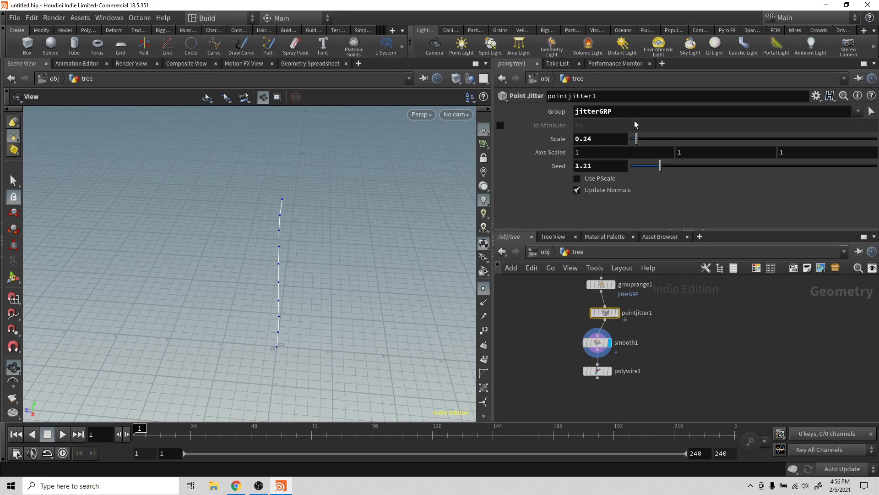
drag(637, 140, 670, 166)
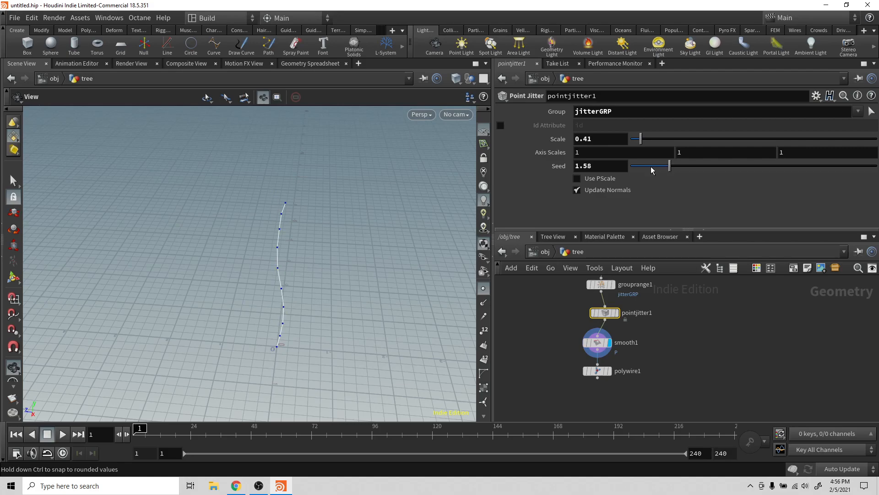
drag(350, 261, 376, 300)
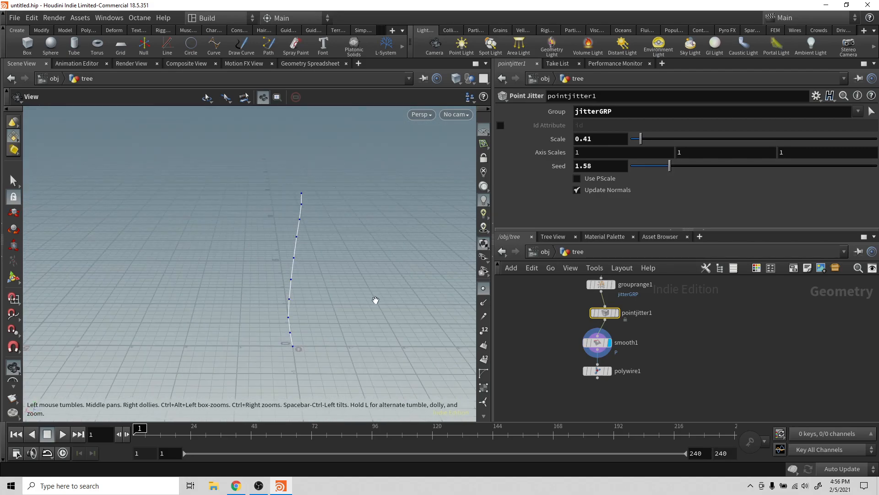
Move the PolyWire node further below the Smooth node and compare the smoothed line with the PolyWire trunk.
mouse_move(609, 374)
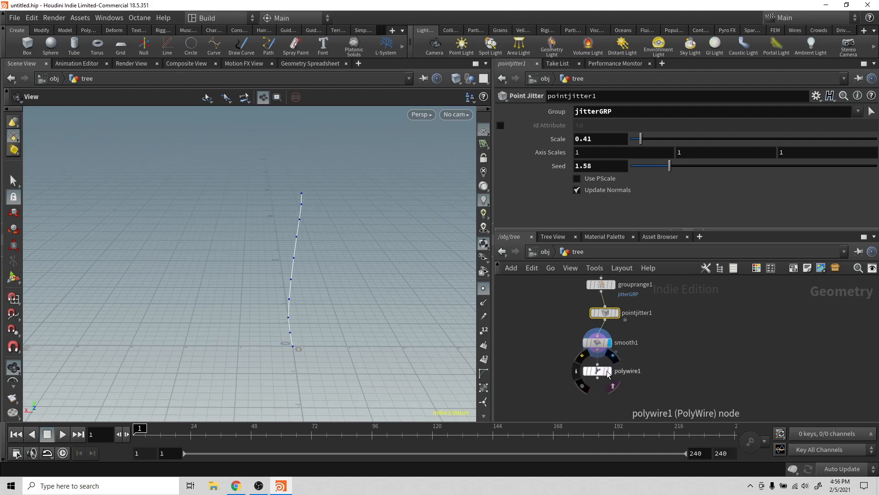
click(609, 371)
drag(260, 305, 215, 349)
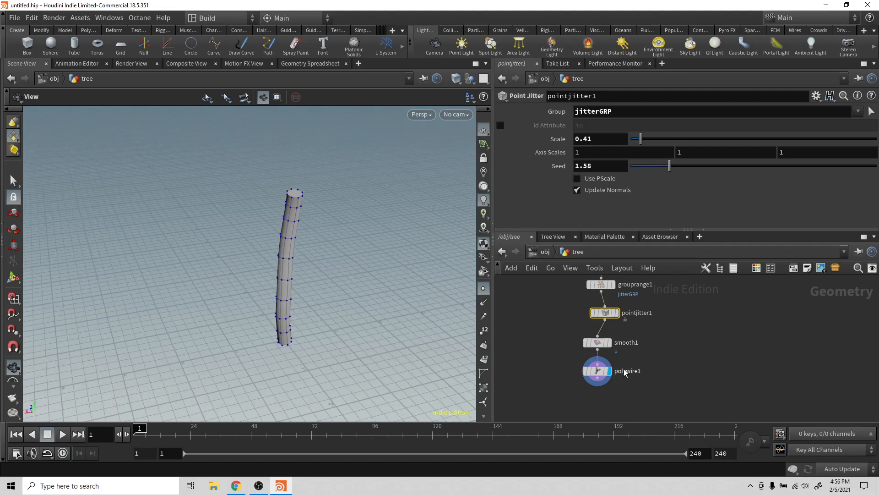
drag(598, 371, 598, 402)
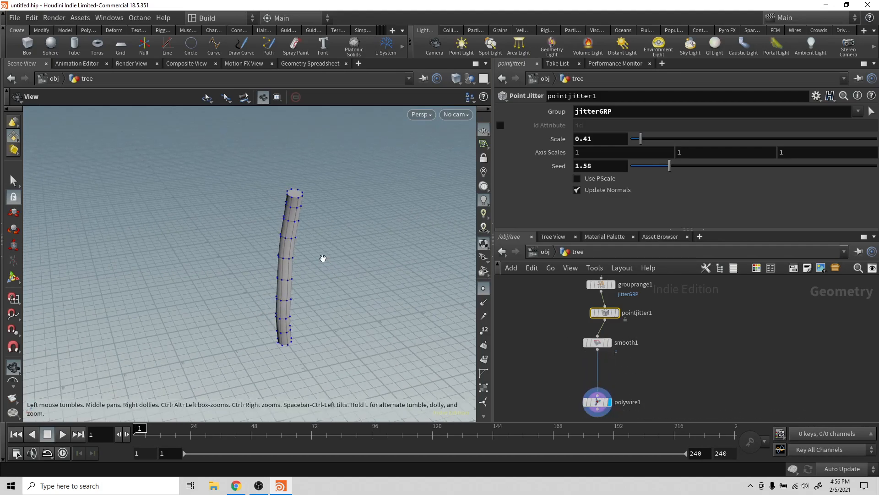
middle_drag(323, 258, 335, 217)
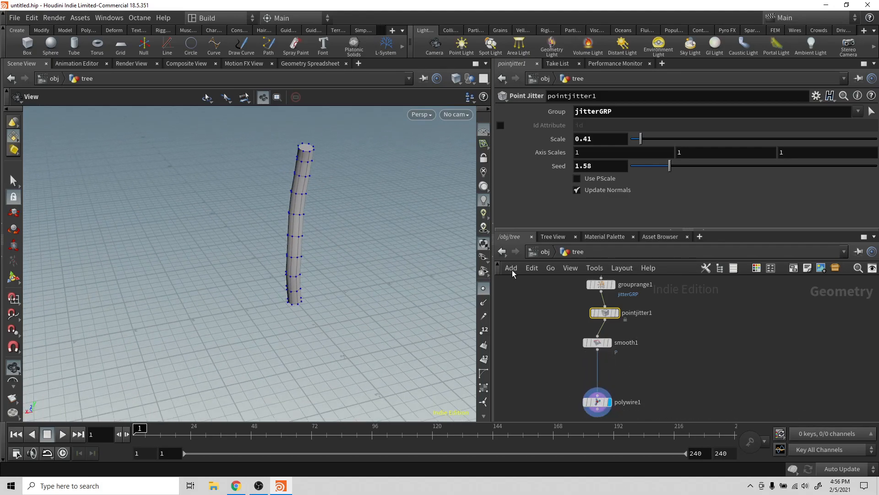
click(610, 344)
drag(308, 229, 306, 201)
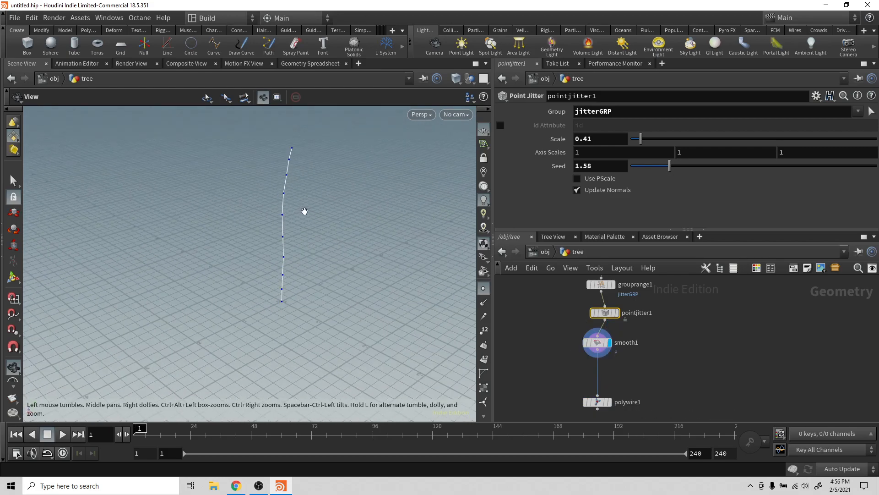
click(610, 402)
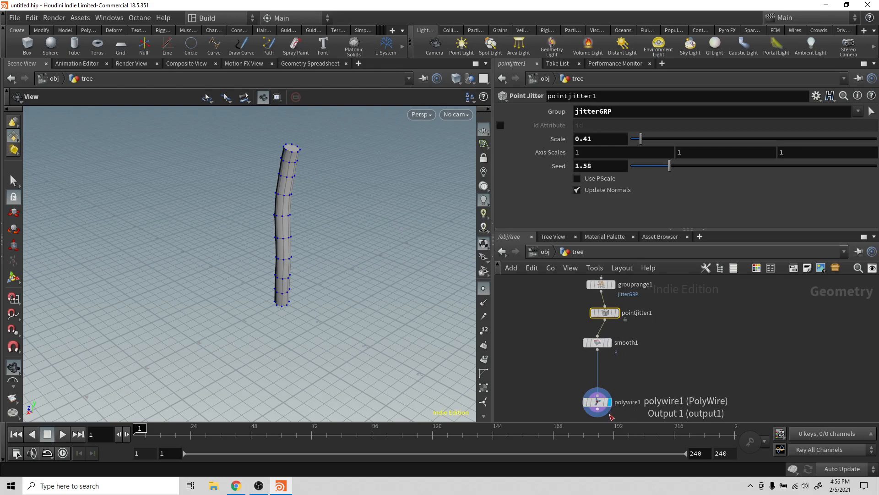
mouse_move(607, 404)
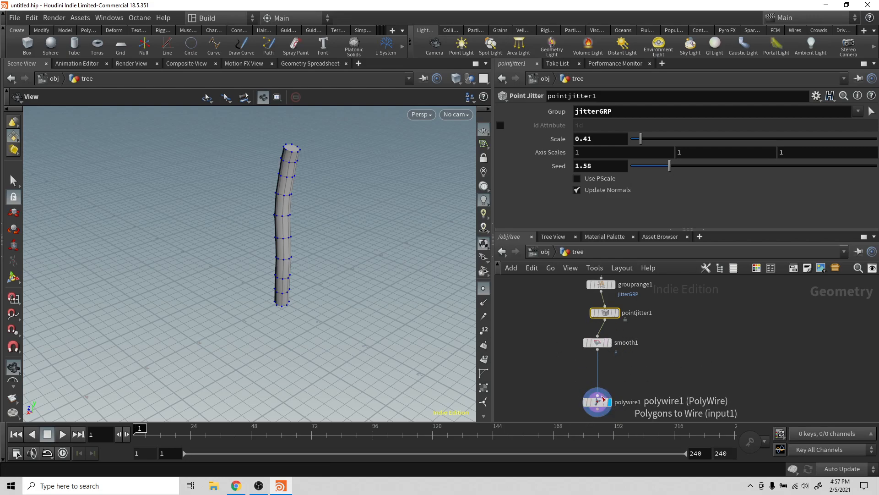
Insert a Color node between the Smooth and PolyWire nodes.
drag(597, 402, 598, 399)
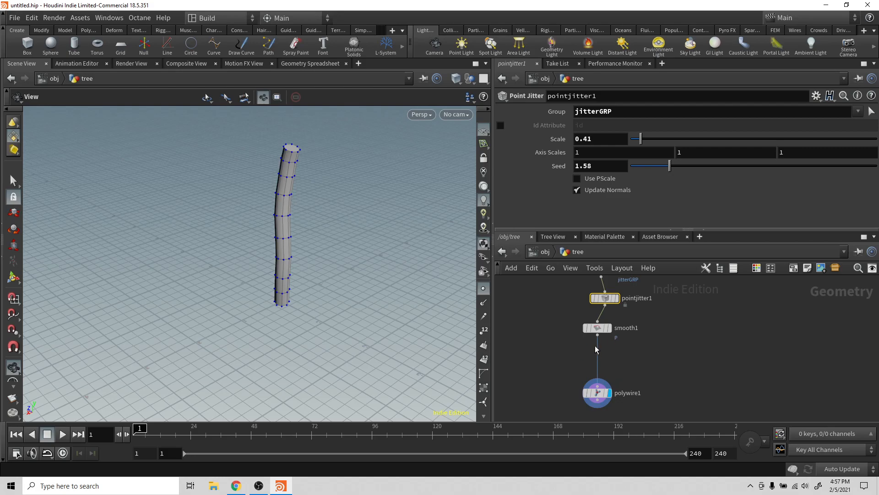
key(Tab)
mouse_move(616, 353)
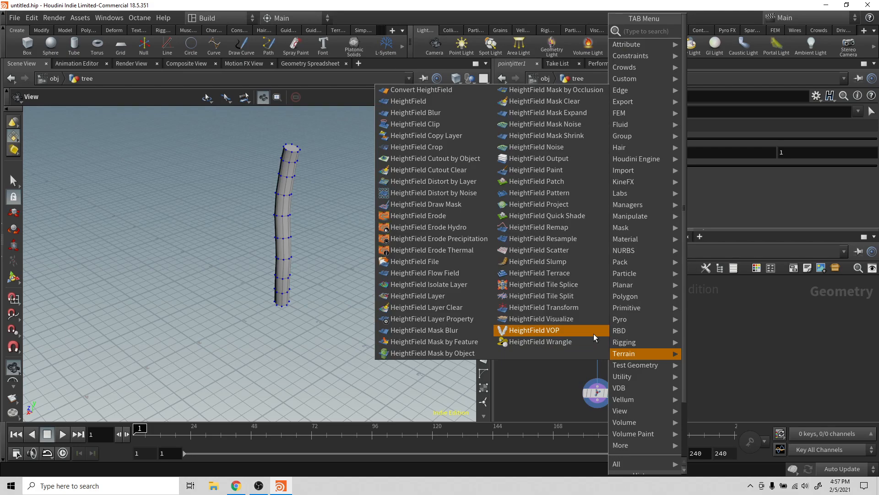
text(color)
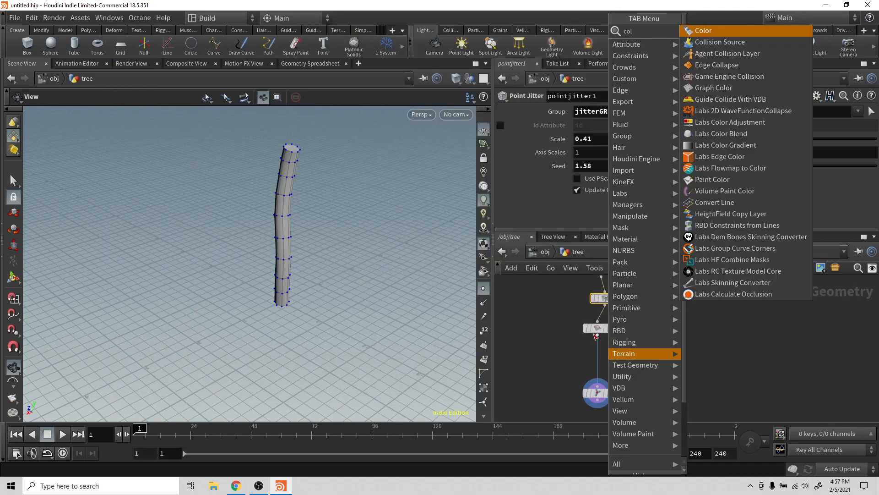
key(Return)
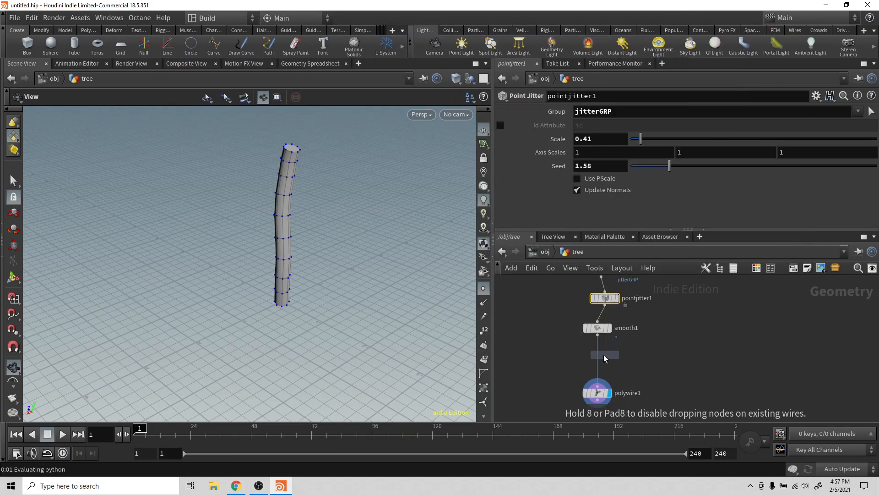
click(596, 360)
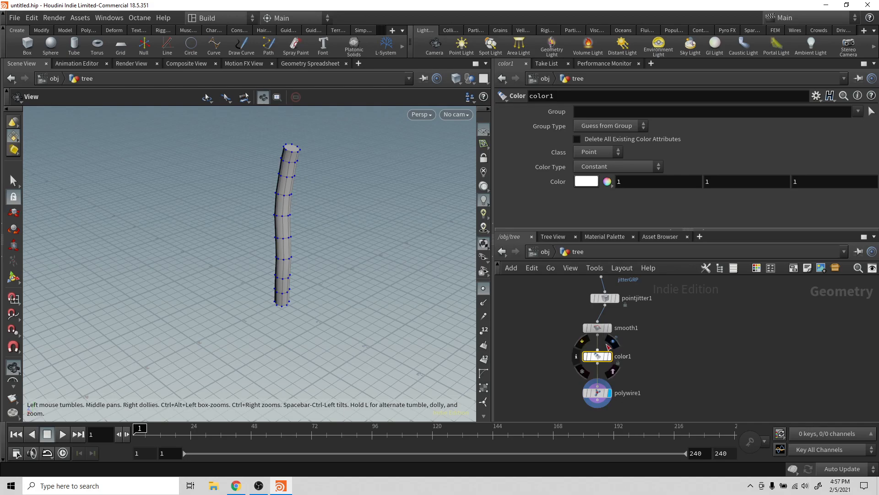
Set the Color node's constant color to black (0, 0, 0) and display its result.
click(586, 182)
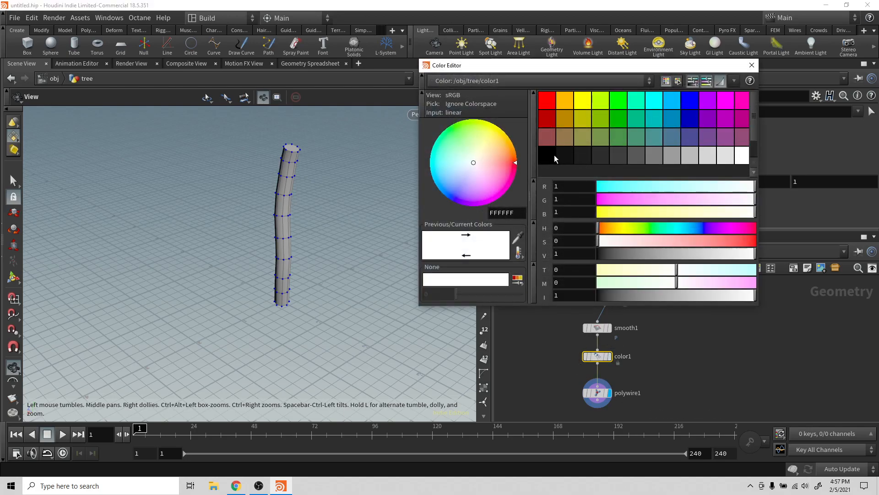
click(552, 154)
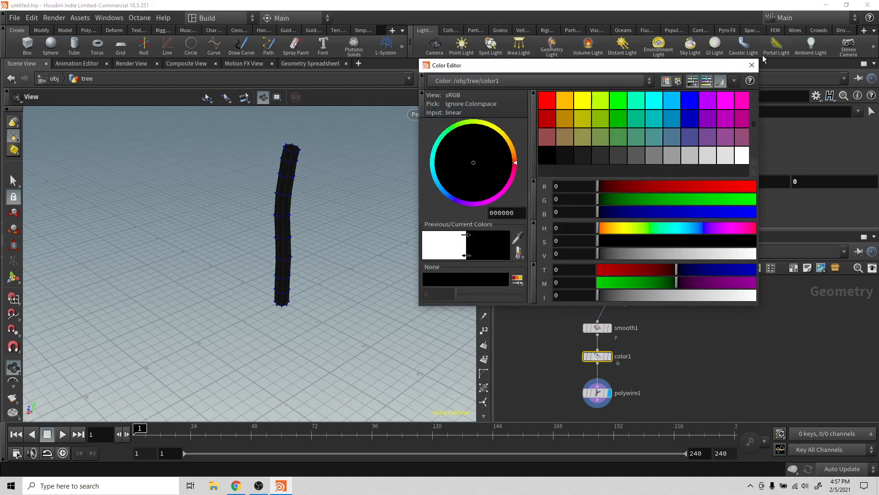
click(752, 65)
click(610, 357)
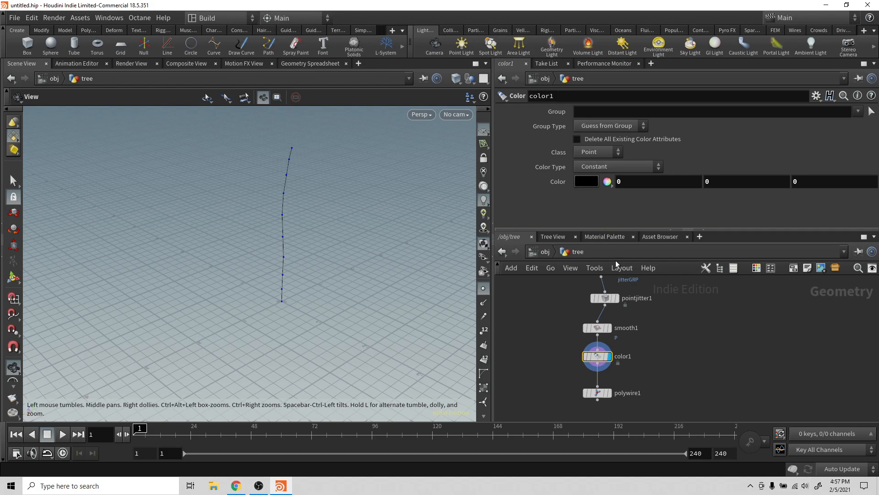
Switch the line's color to white, then return it to black to compare the two.
click(596, 180)
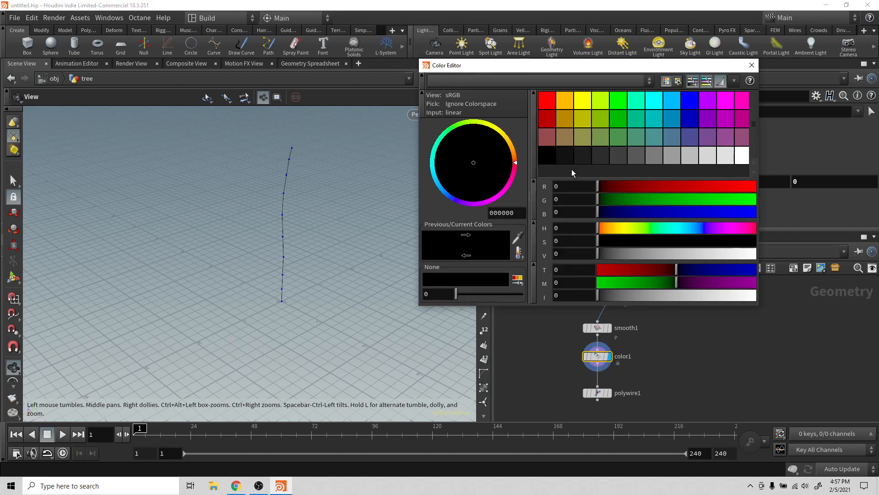
click(735, 160)
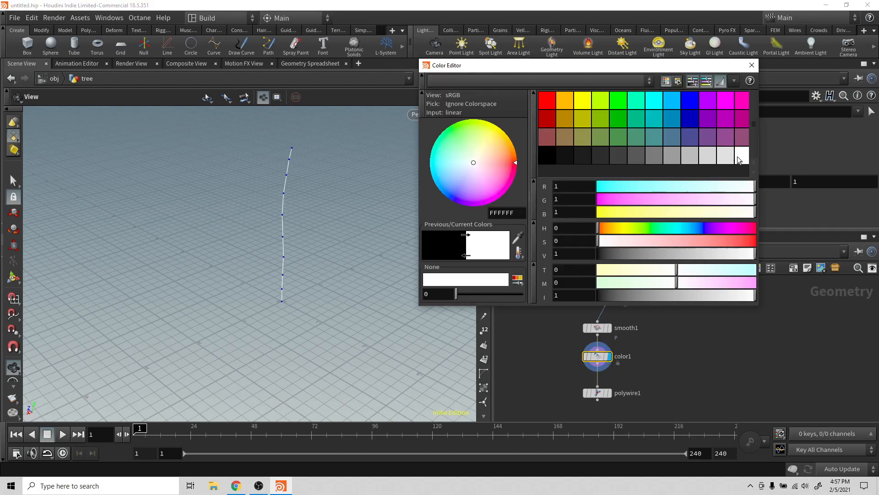
click(549, 157)
click(752, 65)
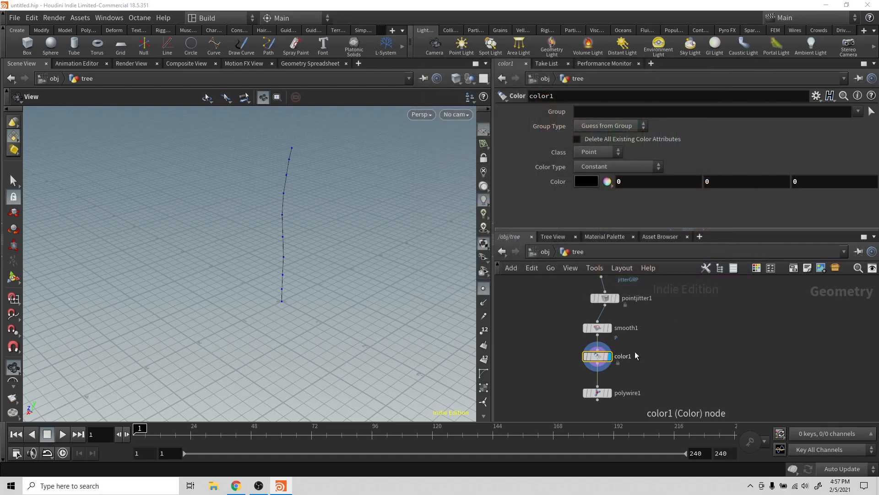
Add a separate Sphere node beside the trunk's node chain and set its radius to 0.1 on all axes.
key(Tab)
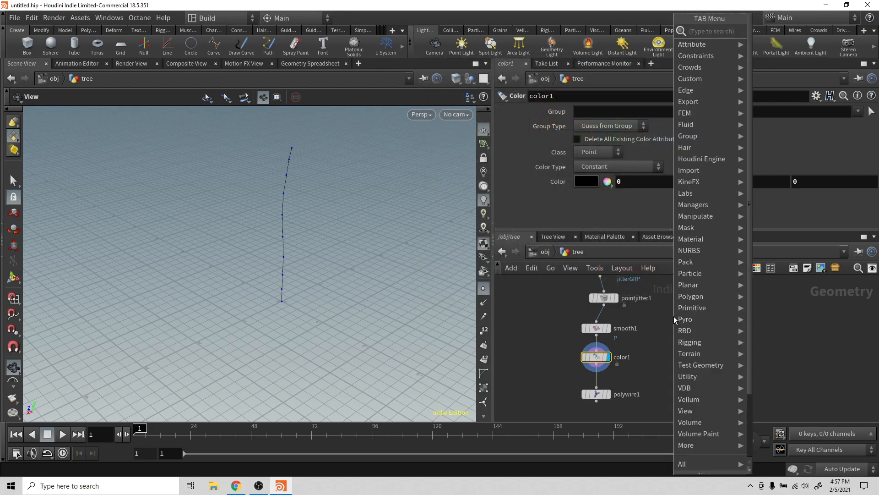
text(sp)
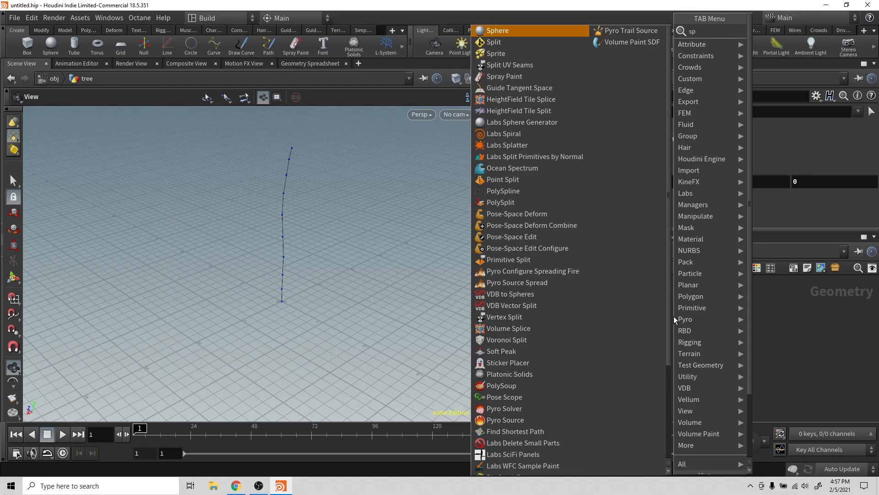
text(h)
key(Return)
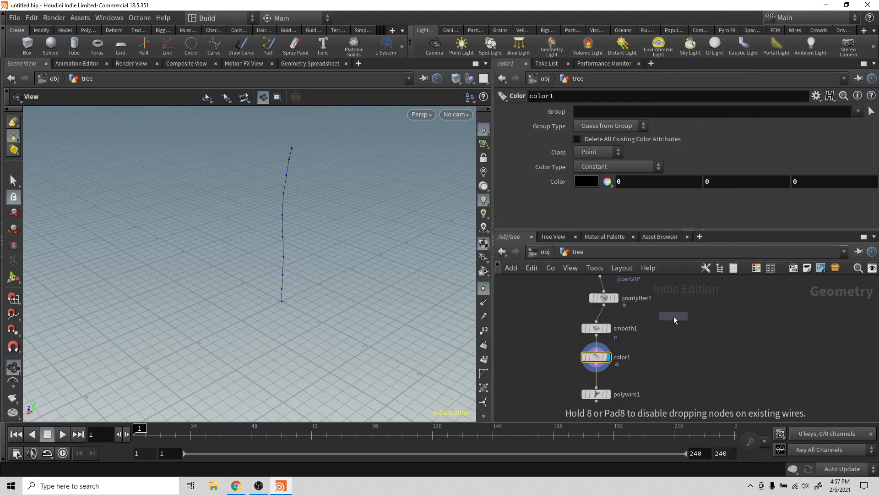
click(679, 344)
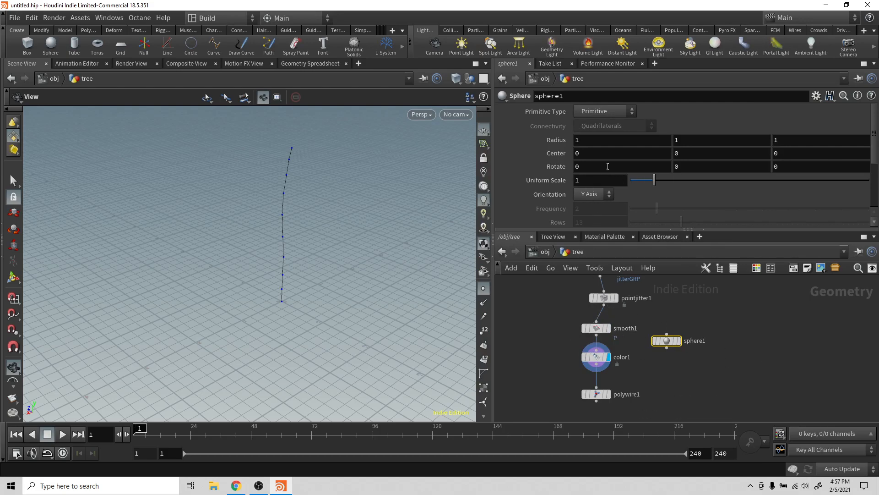
middle_drag(555, 140, 513, 149)
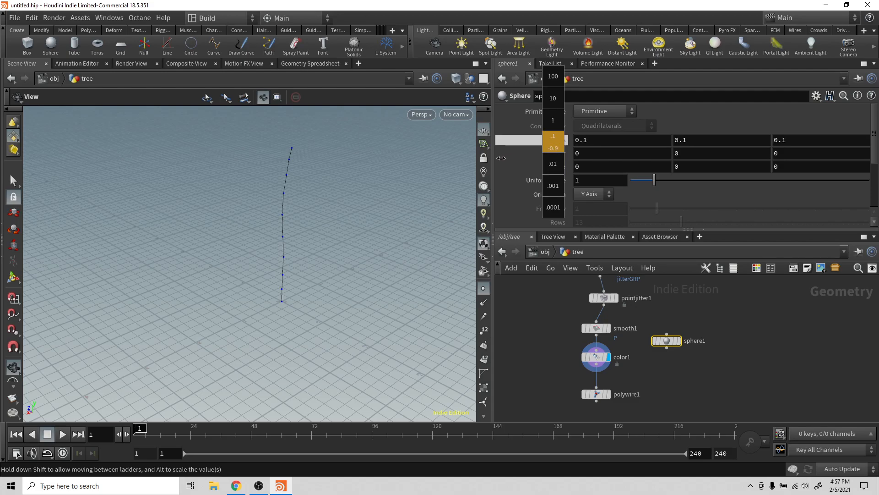
middle_drag(502, 158, 502, 158)
Reposition the Sphere node and connect a new Color node to its output.
drag(667, 342, 681, 320)
click(680, 326)
click(677, 342)
text(col)
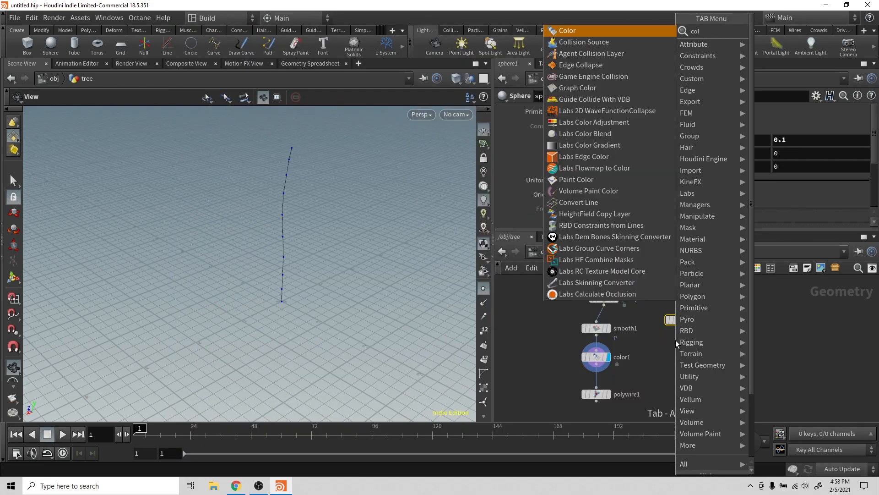
text(or)
key(Return)
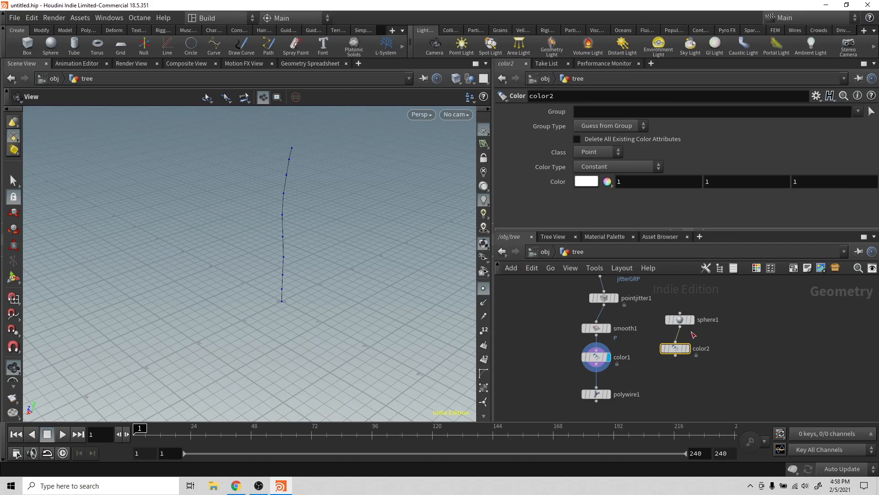
Display the white Color node's result and set the sphere's primitive type to Polygon.
click(688, 348)
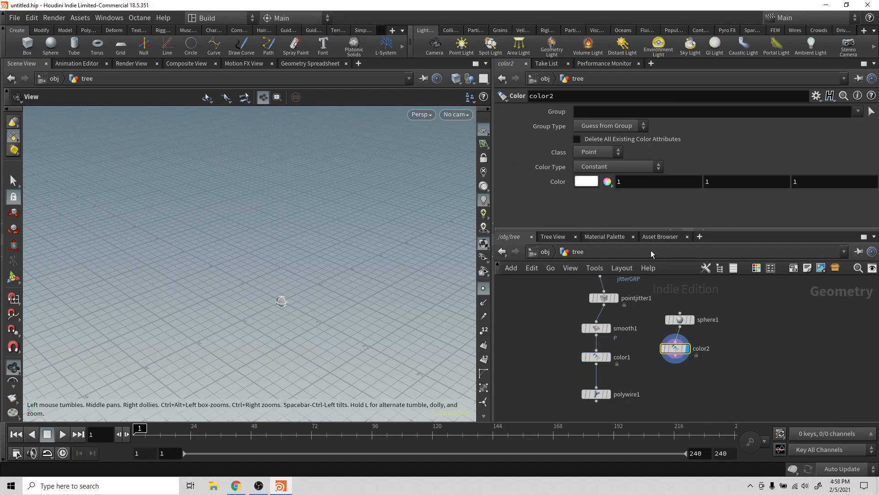
click(682, 320)
click(610, 112)
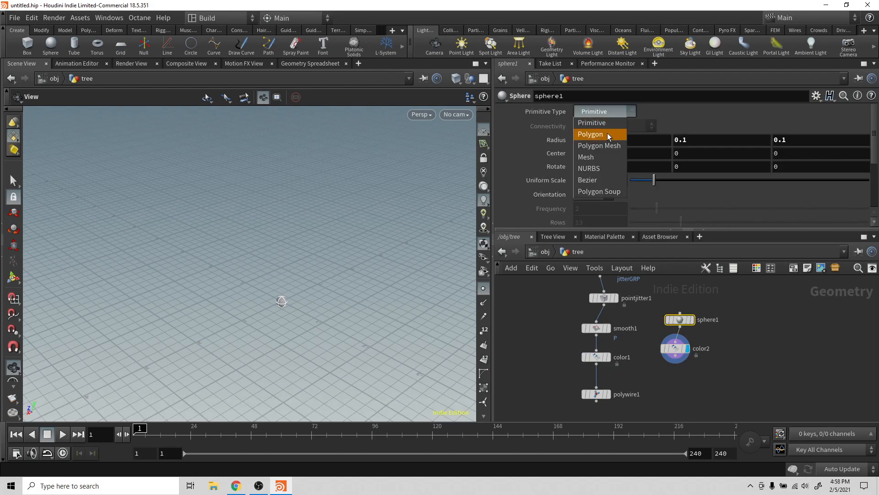
click(611, 126)
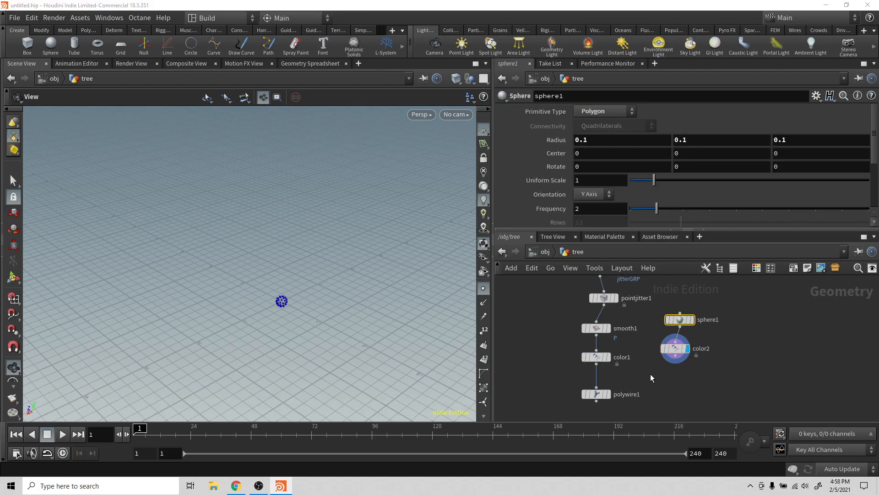
Add an Attribute Transfer node and insert it between the line's Color node and the PolyWire node.
key(Tab)
text(attr)
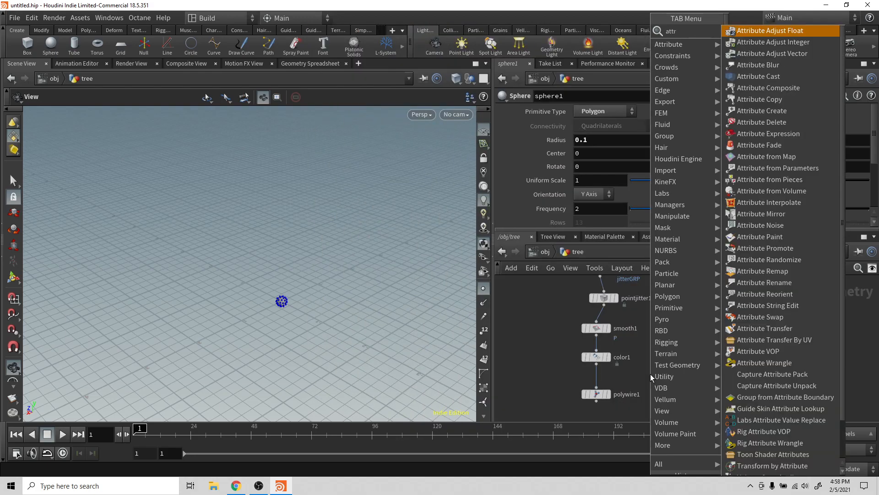
text(t)
key(Return)
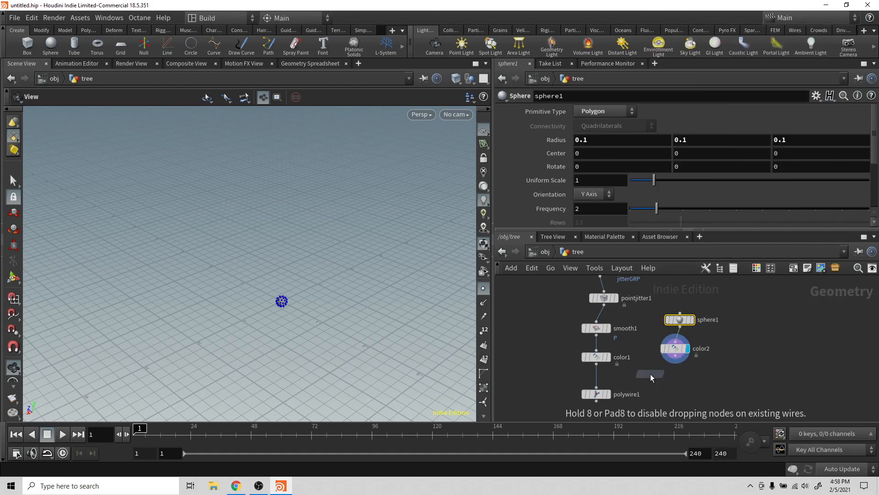
click(643, 373)
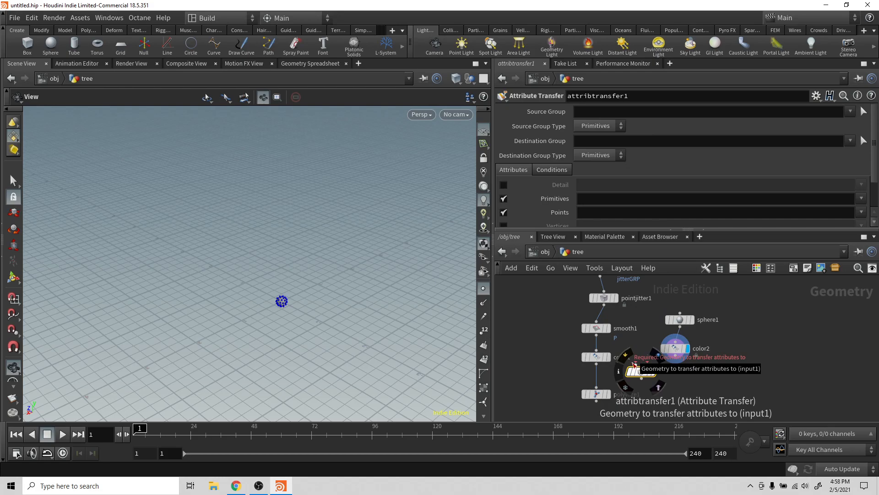
drag(641, 373, 603, 389)
Connect the sphere's Color node to the Attribute Transfer's second input and compare its displayed result with the line's Color node.
click(605, 377)
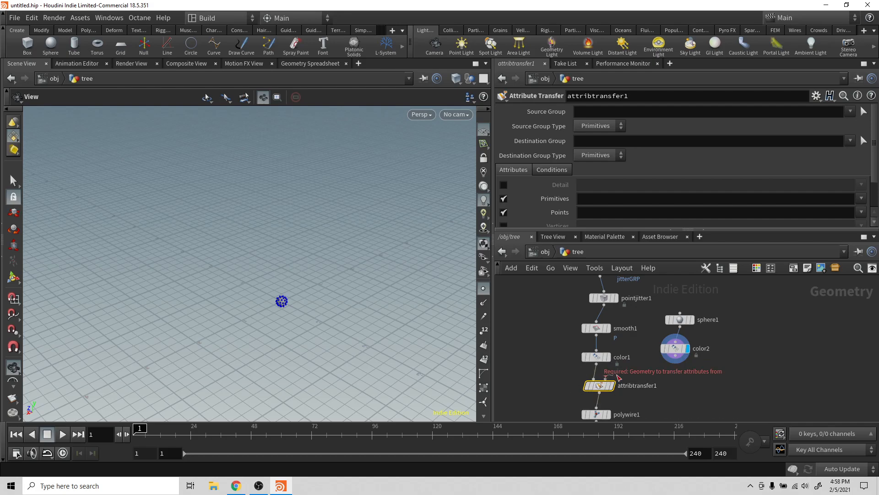
click(675, 364)
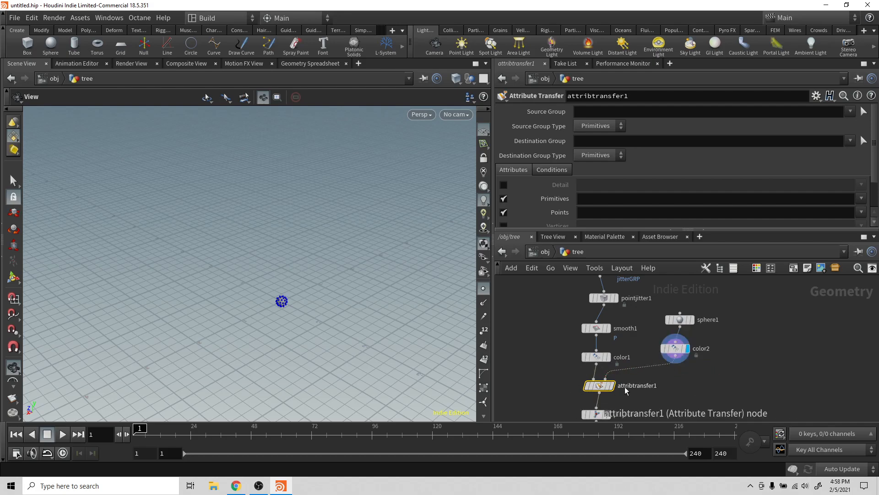
click(612, 386)
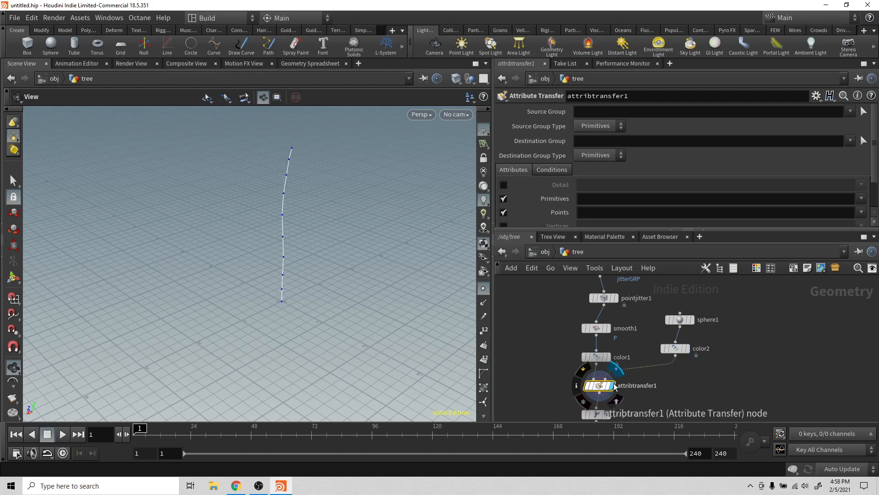
click(610, 358)
click(613, 386)
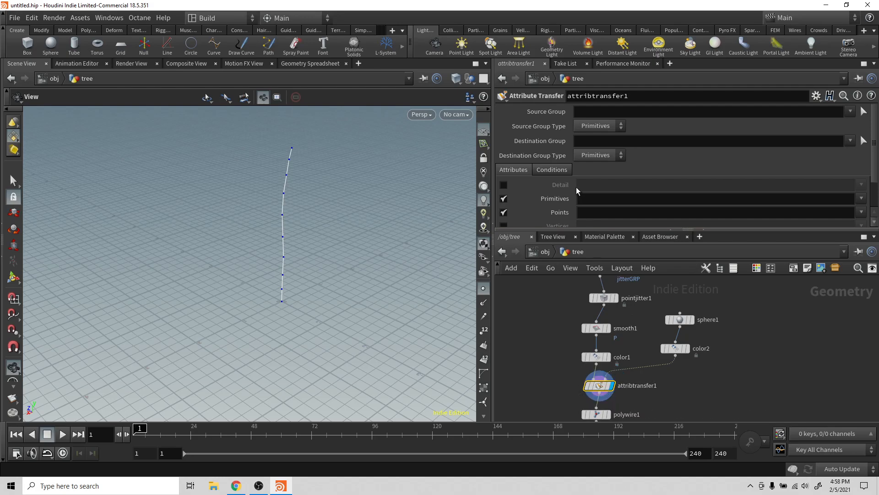
Set the Attribute Transfer's Kernel Radius to 0.1 in its conditions.
scroll(570, 182, down, 2)
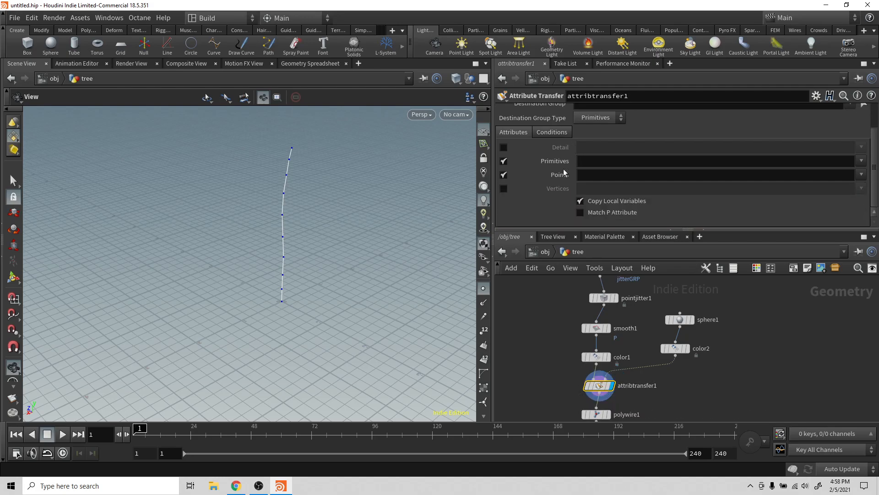
click(552, 133)
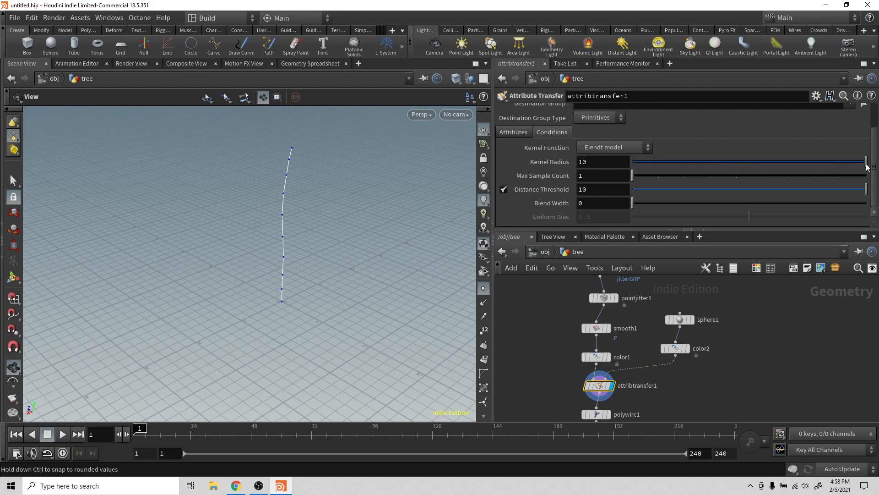
drag(865, 162, 570, 187)
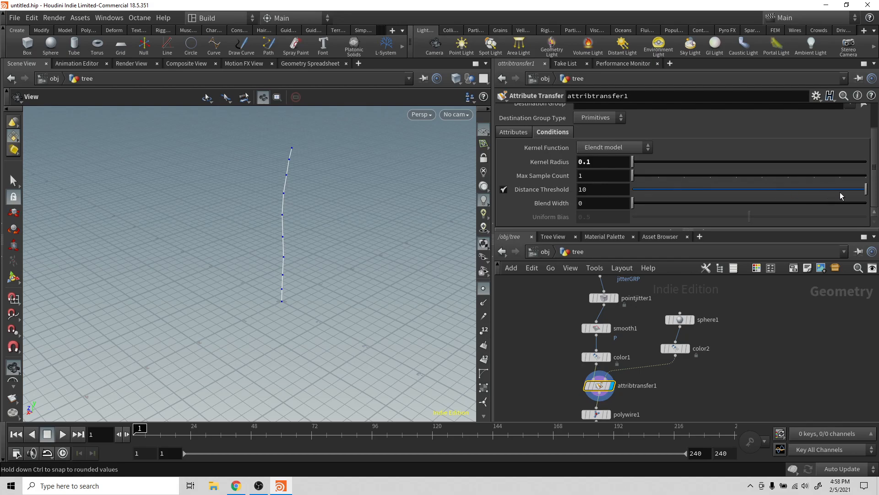
Lower the Attribute Transfer's Distance Threshold to 0 and set its Blend Width to 2.67.
drag(867, 188, 683, 214)
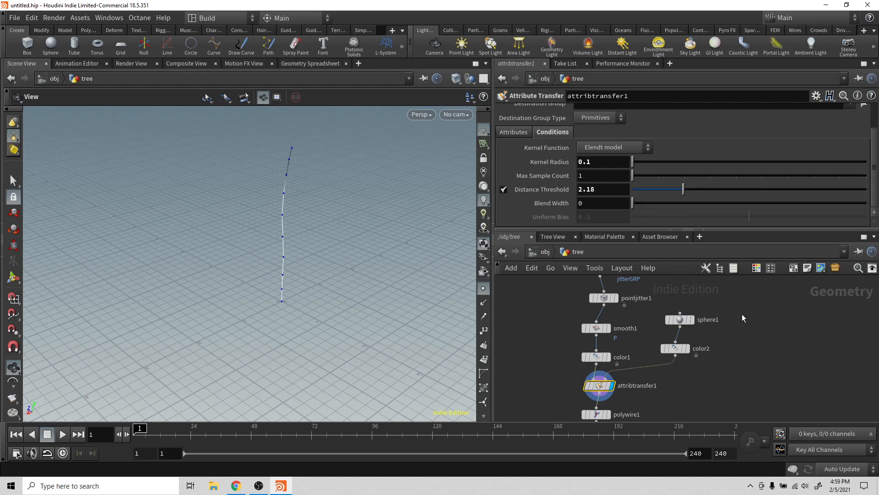
key(h)
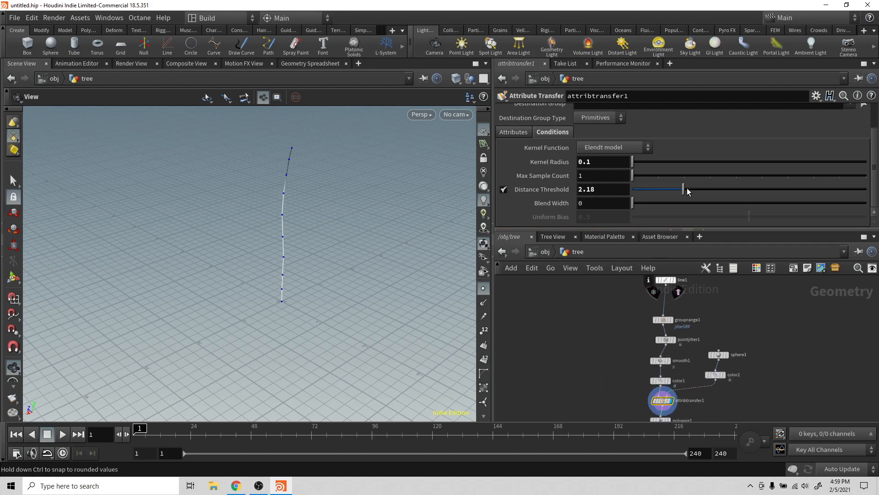
mouse_move(684, 190)
mouse_down()
mouse_move(701, 190)
mouse_move(645, 203)
mouse_move(675, 203)
mouse_up()
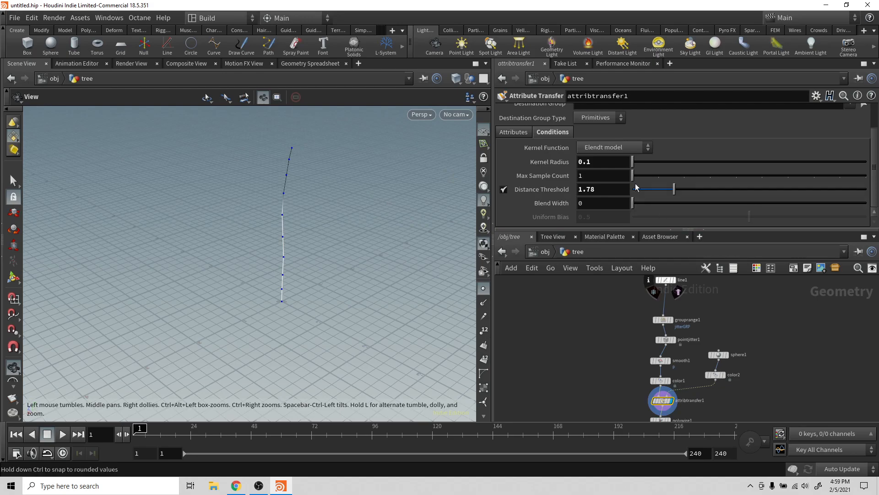
drag(676, 190, 708, 218)
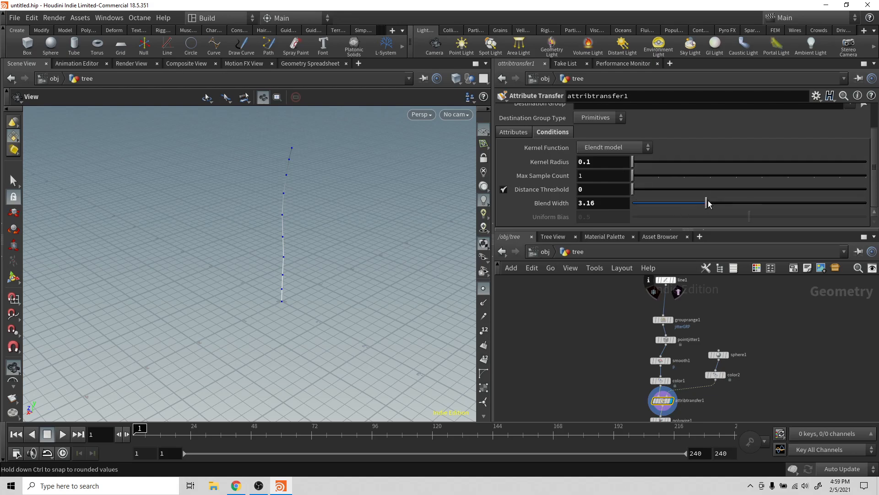
mouse_move(708, 204)
mouse_down()
mouse_move(752, 207)
mouse_move(694, 211)
mouse_up()
Copy the line's Length parameter and paste it as a relative reference into the Attribute Transfer's Blend Width.
middle_drag(721, 300, 704, 309)
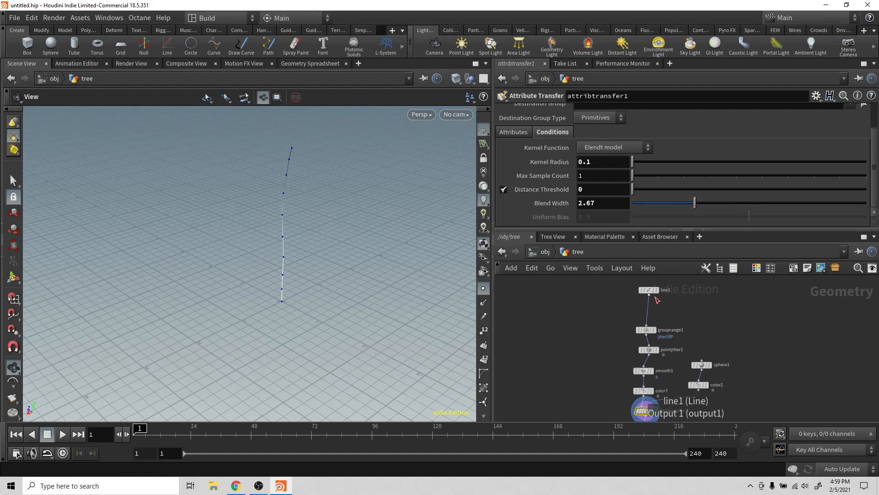
click(654, 295)
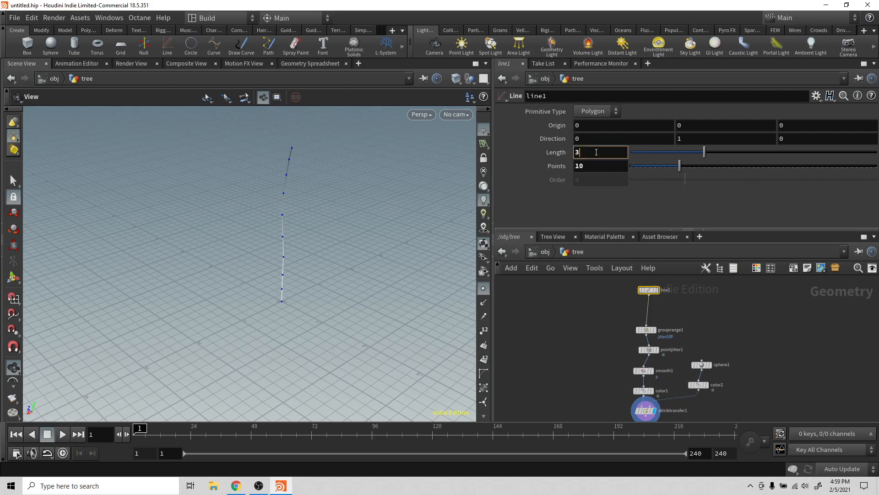
right_click(596, 153)
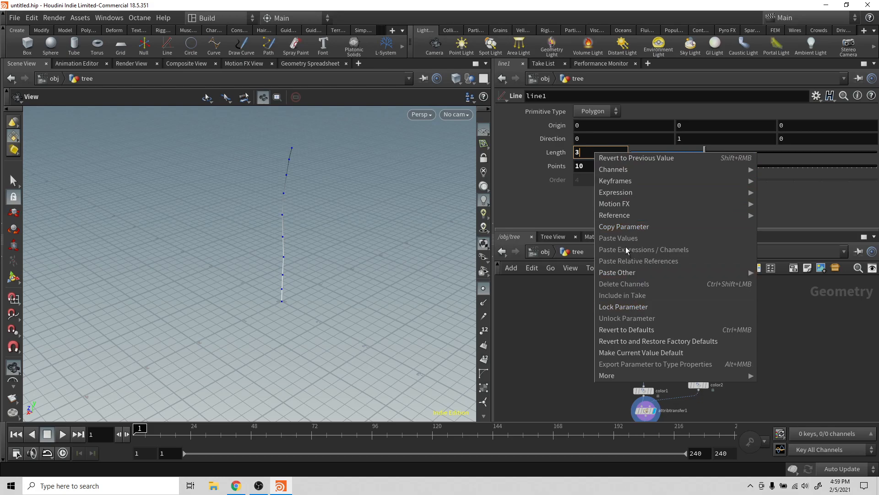
click(627, 227)
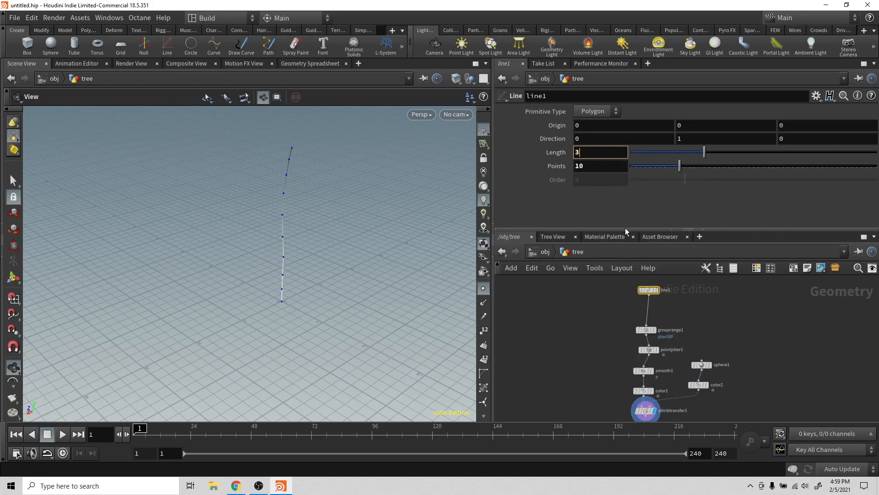
click(646, 410)
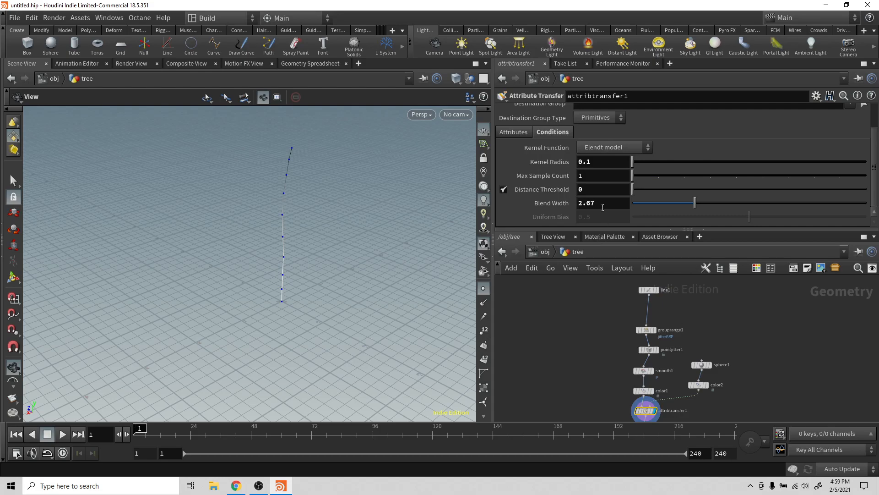
double_click(603, 202)
key(BackSpace)
right_click(602, 202)
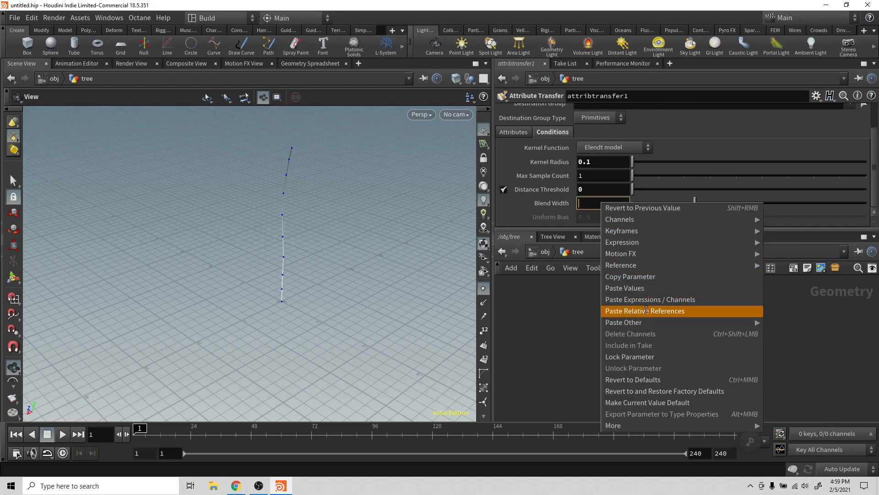
click(645, 310)
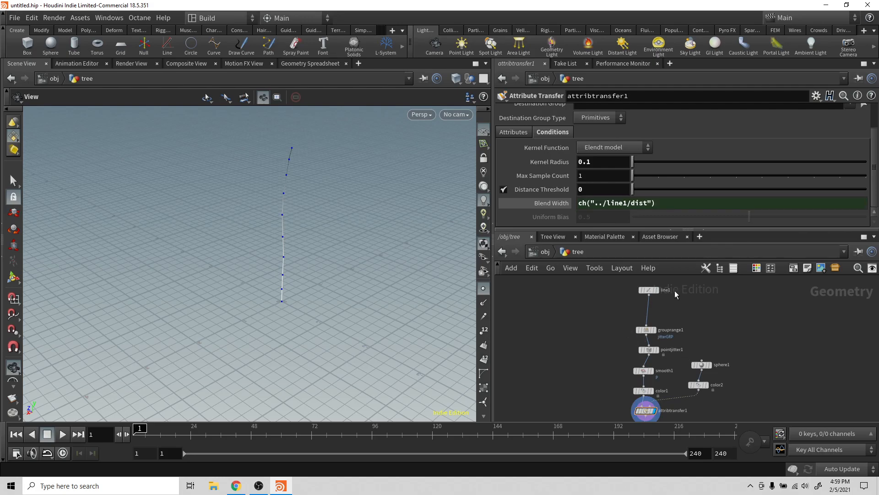
Test the line's Length adjustment, leave it at 3, and display the PolyWire trunk to inspect its color gradient.
click(649, 290)
mouse_move(703, 153)
mouse_down()
mouse_move(729, 153)
mouse_move(654, 165)
mouse_move(704, 156)
mouse_up()
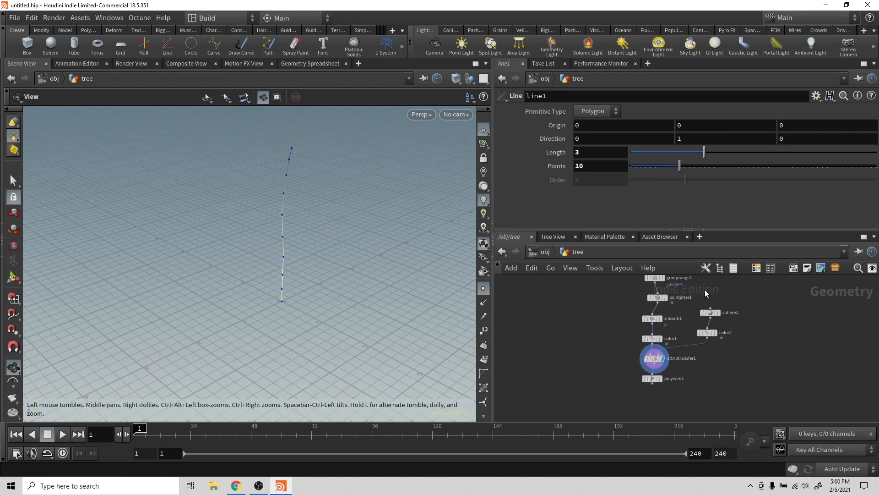
click(663, 386)
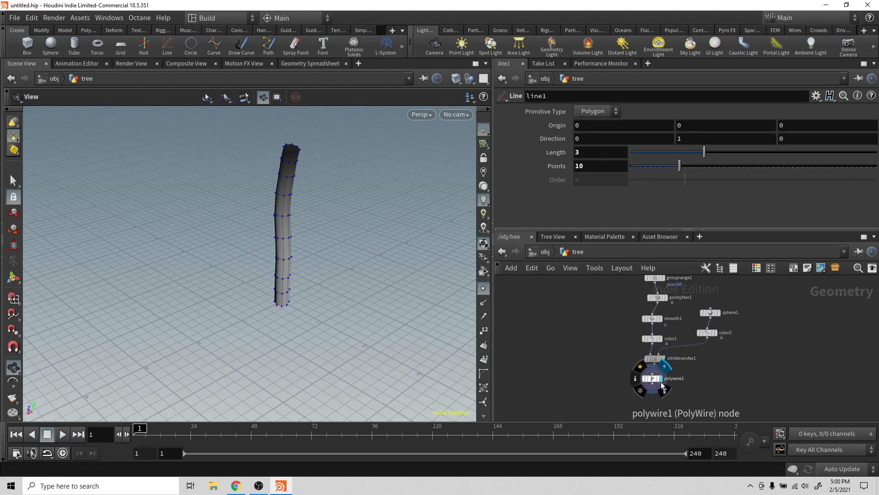
drag(294, 209, 353, 231)
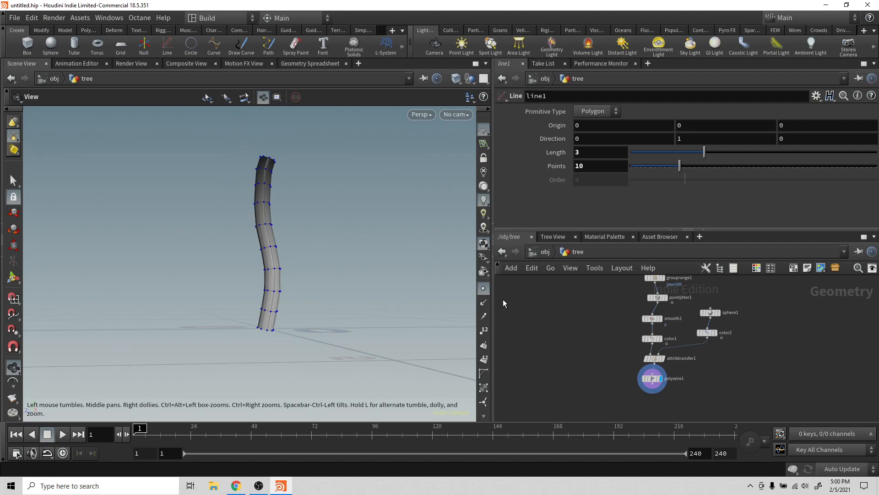
Move the PolyWire node down and insert an Attribute VOP between the Attribute Transfer and PolyWire nodes.
drag(652, 379, 656, 405)
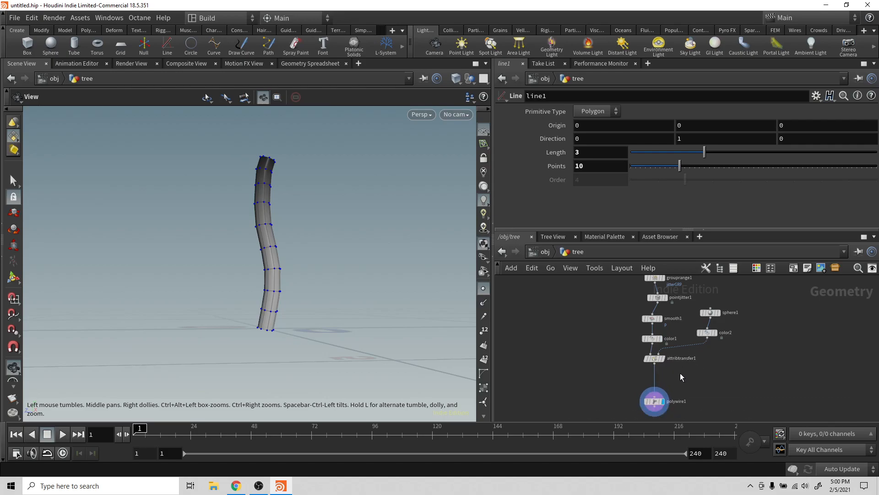
key(Tab)
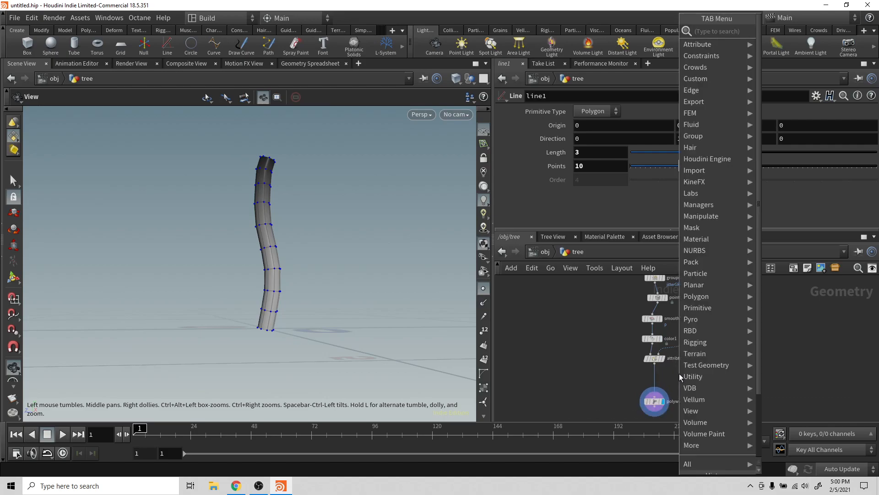
text(att)
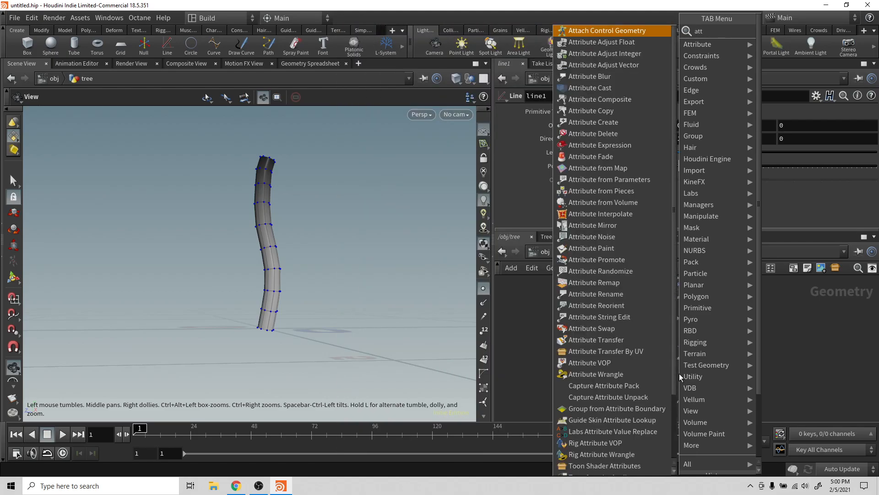
text(r v)
key(Return)
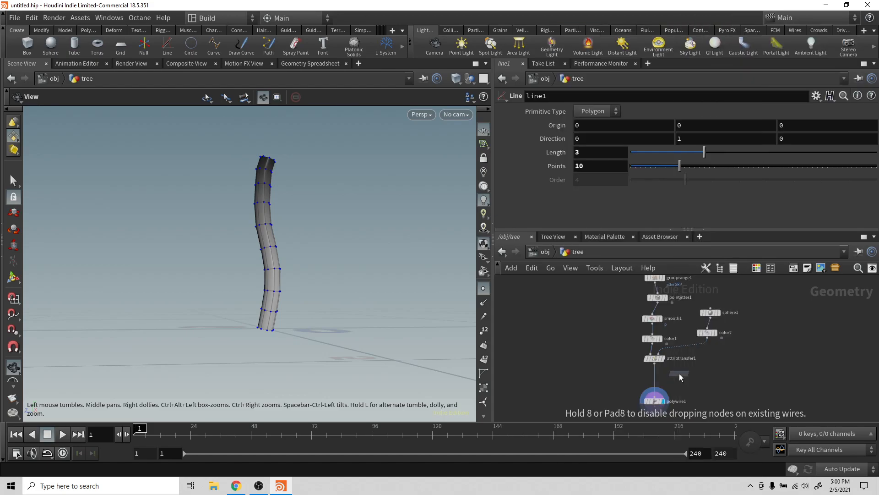
click(655, 381)
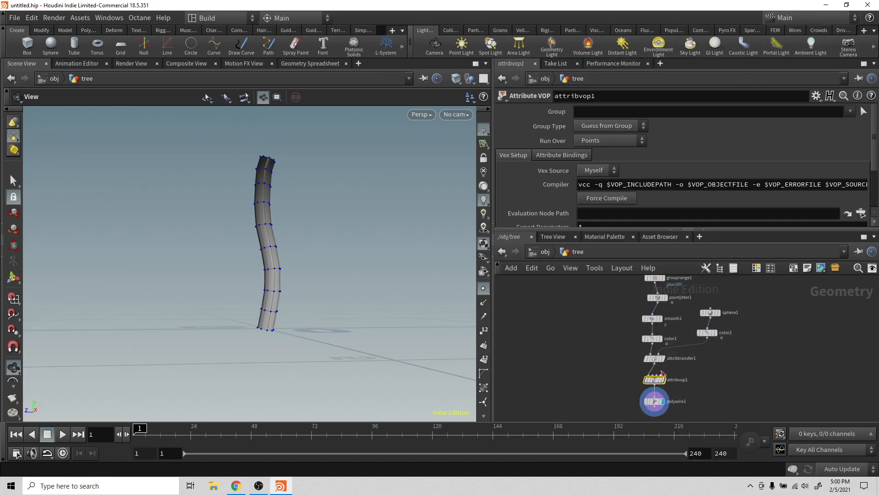
Enter the Attribute VOP network and move the global parameters node farther from the output node.
double_click(655, 381)
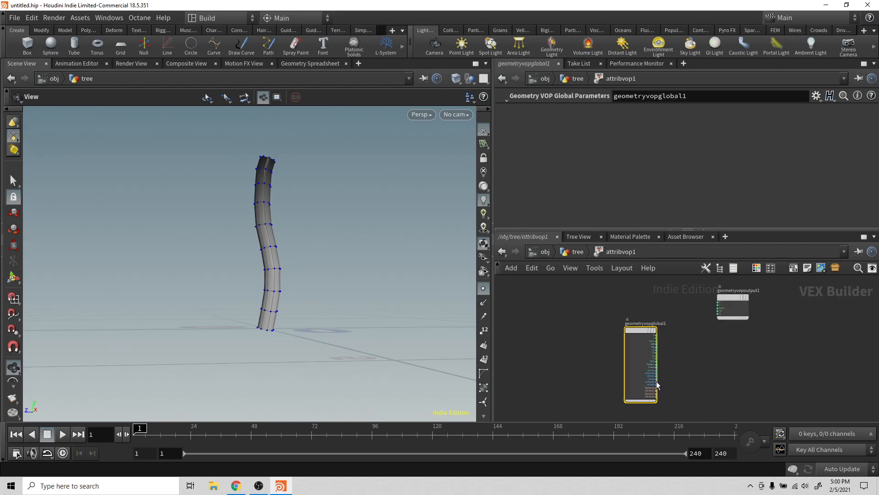
drag(641, 331, 587, 297)
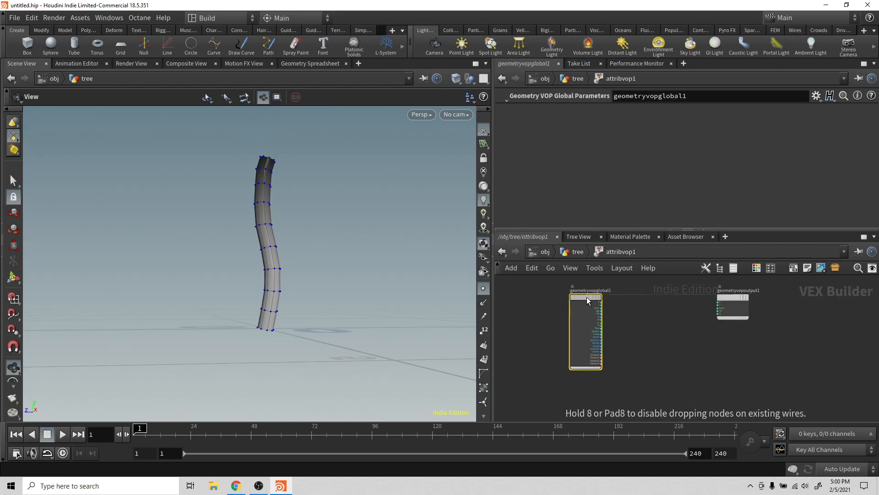
scroll(605, 305, up, 5)
scroll(605, 305, down, 3)
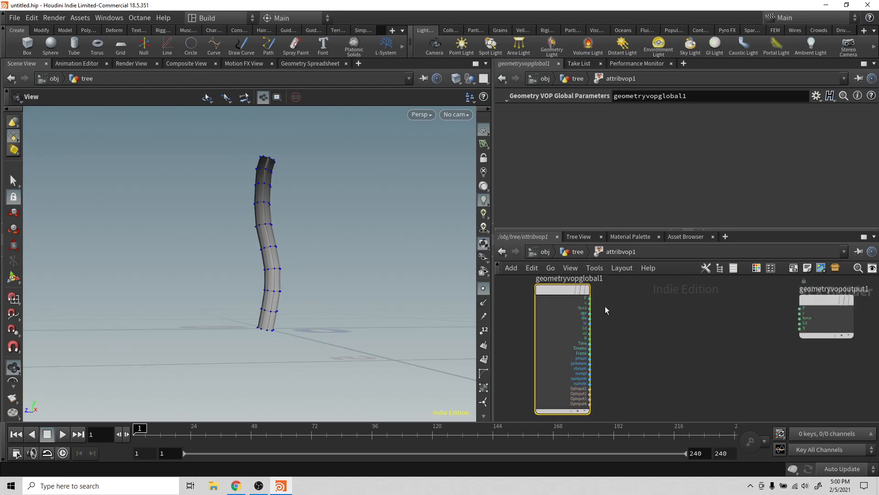
Add a Ramp Parameter node and wire it between the global parameters' Cd output and the output node's Cd input.
key(Tab)
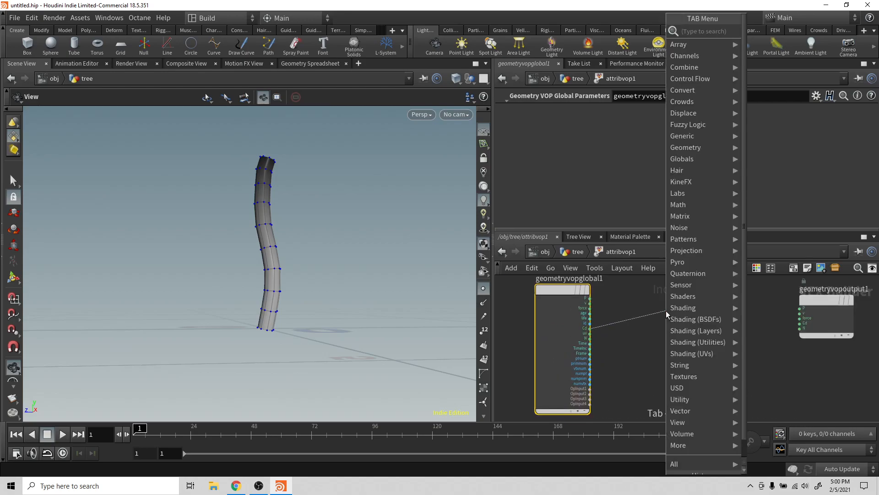
text(ram)
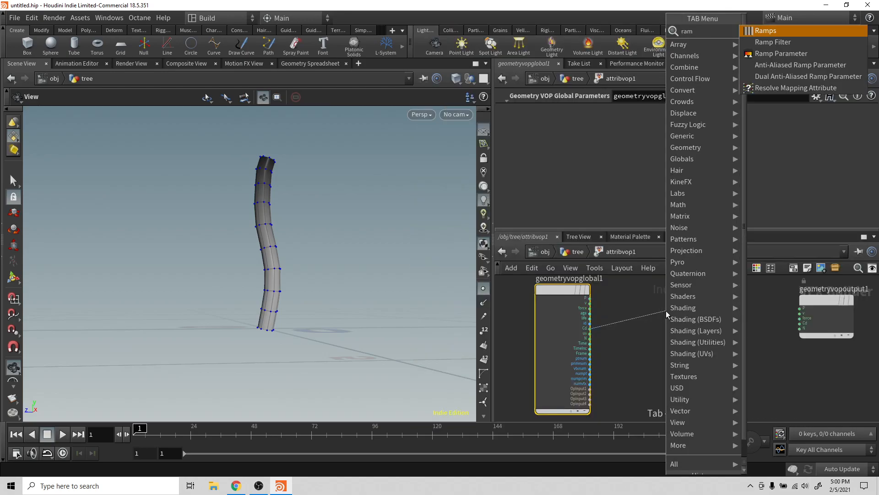
key(Down)
key(Down)
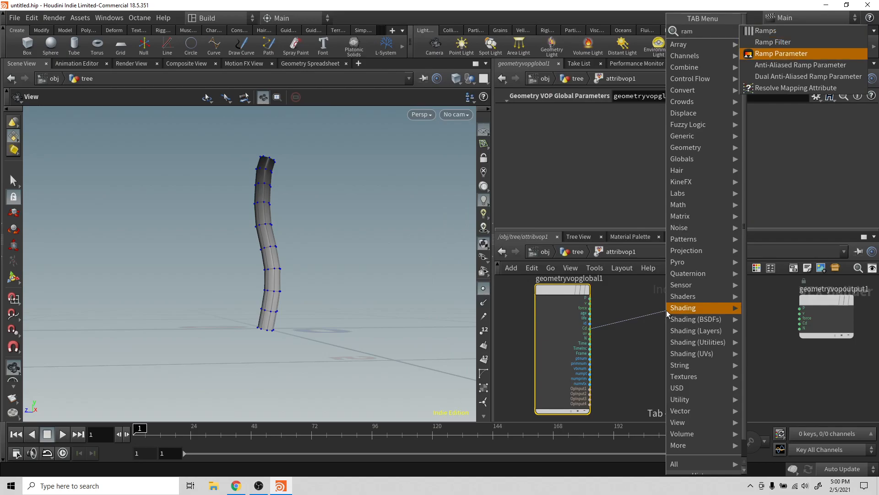
key(Return)
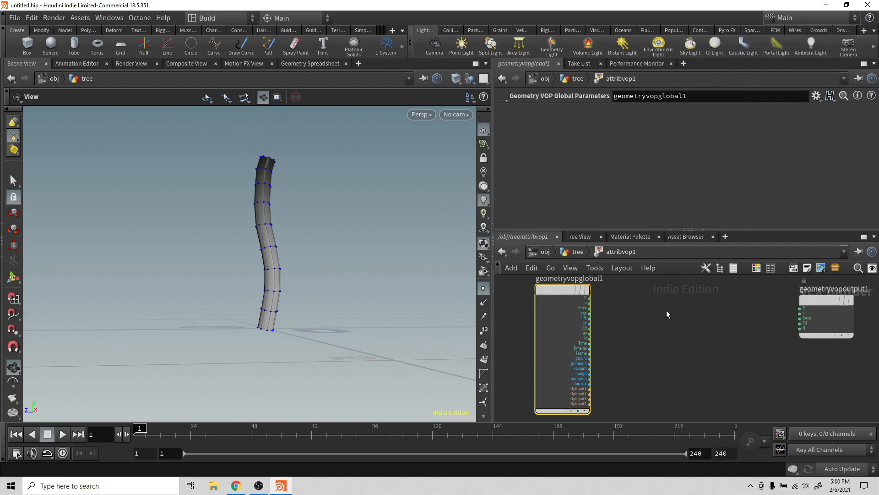
click(667, 310)
drag(693, 319, 805, 324)
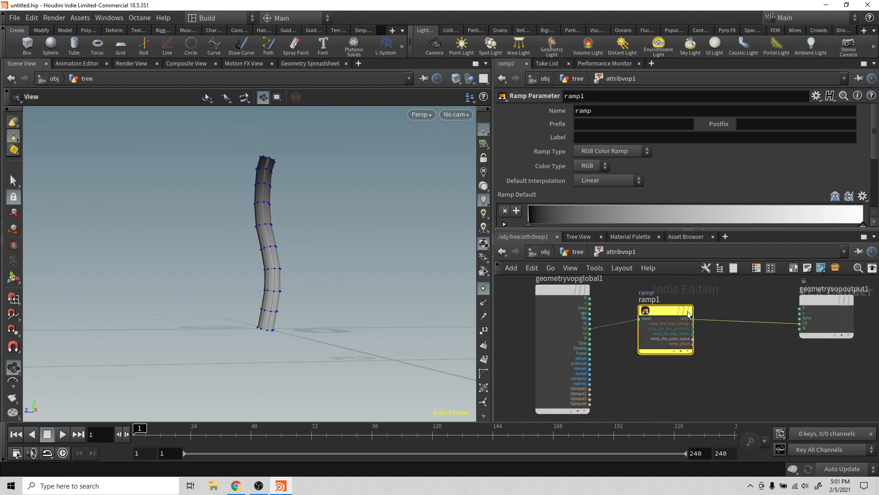
drag(666, 309, 676, 306)
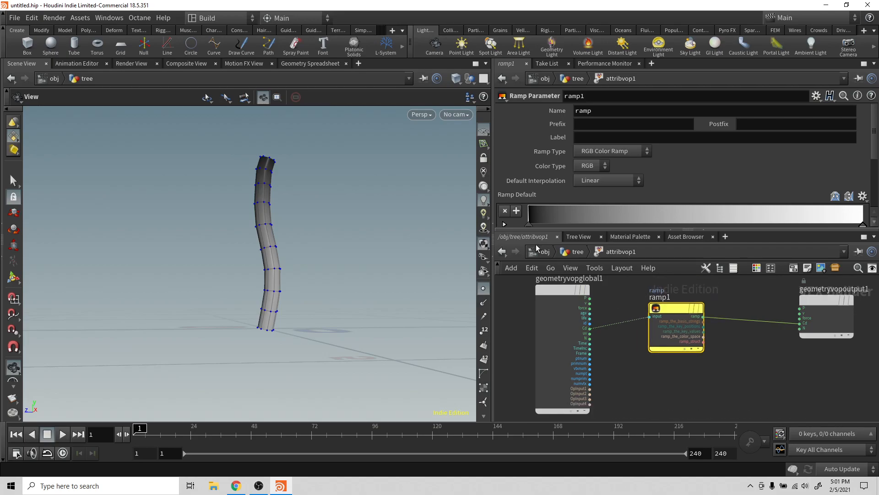
Return to the tree network and expand the color ramp's point controls on the Attribute VOP node.
click(568, 254)
scroll(625, 176, down, 5)
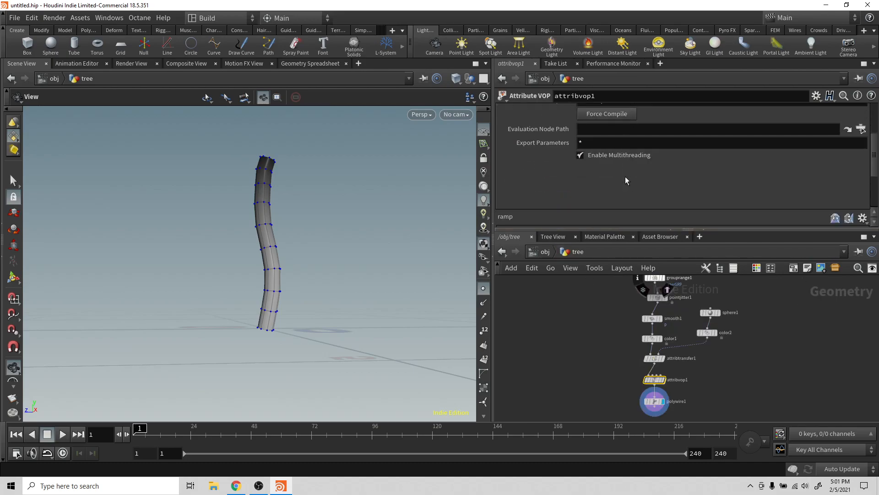
mouse_move(532, 180)
mouse_down()
mouse_move(768, 180)
mouse_move(526, 180)
mouse_up()
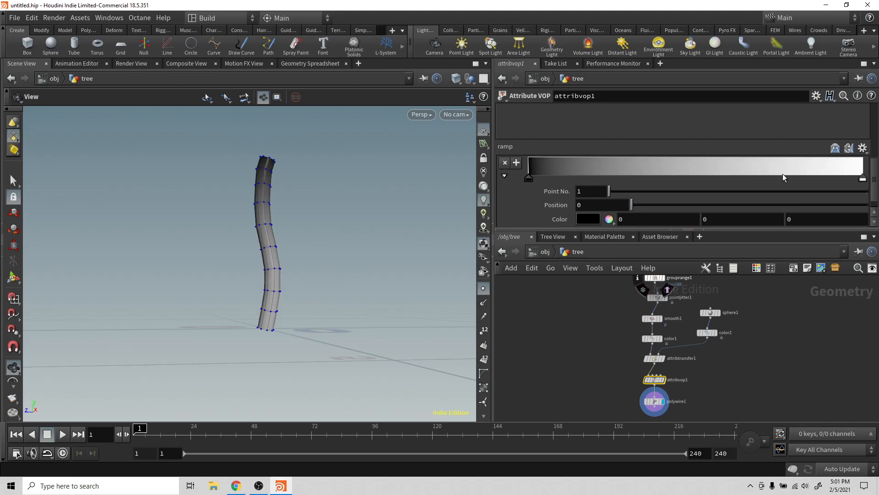
Try a black-white-black ramp with the white point at about 0.51, remove the white point, and undo the ramp changes.
mouse_move(863, 179)
mouse_down()
mouse_move(664, 196)
mouse_move(620, 182)
mouse_move(876, 185)
mouse_up()
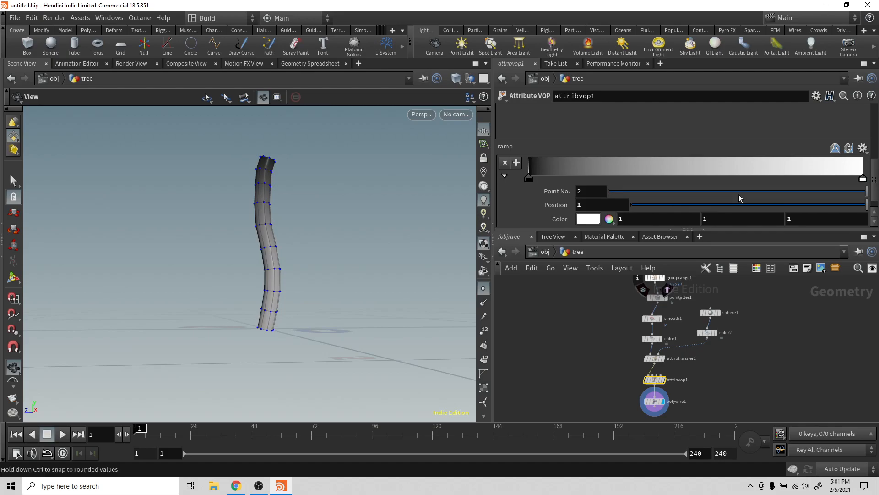
click(683, 166)
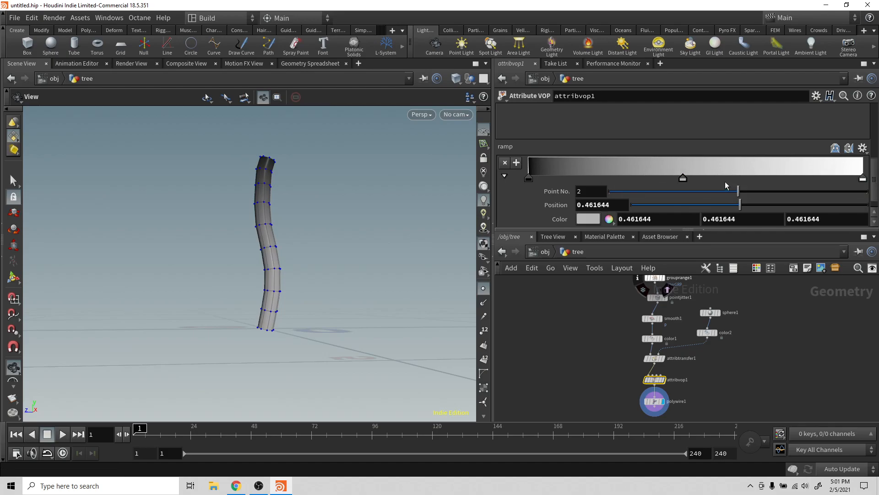
key(Delete)
drag(862, 179, 700, 192)
drag(529, 178, 865, 181)
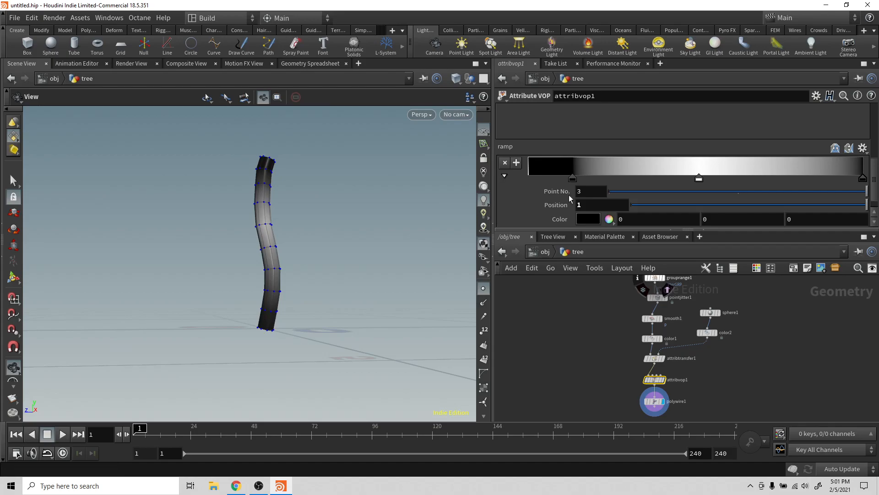
drag(572, 178, 384, 167)
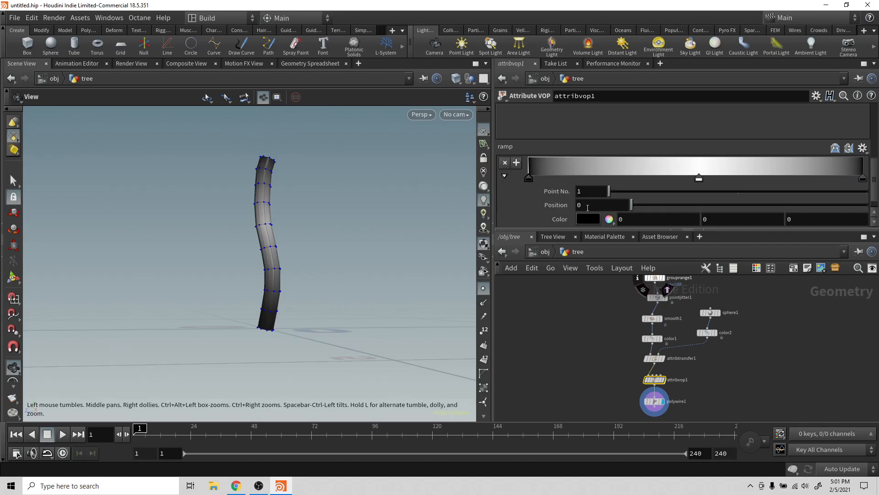
drag(701, 178, 722, 240)
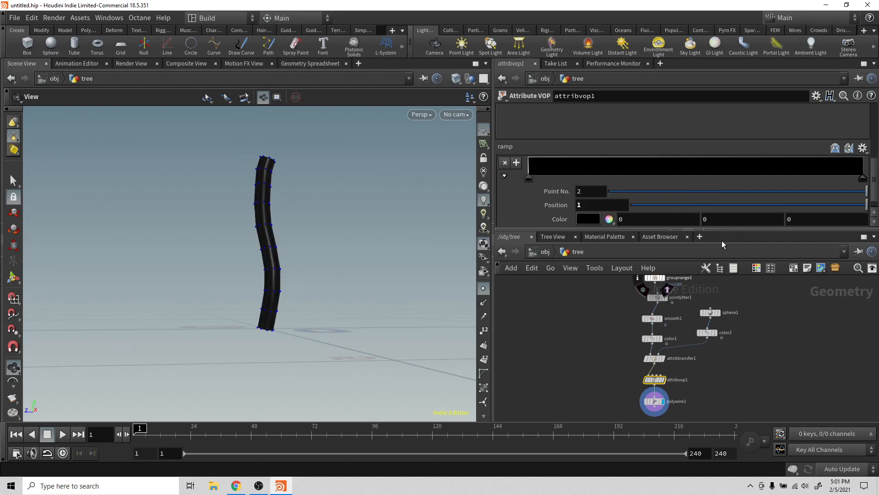
key(ctrl+z)
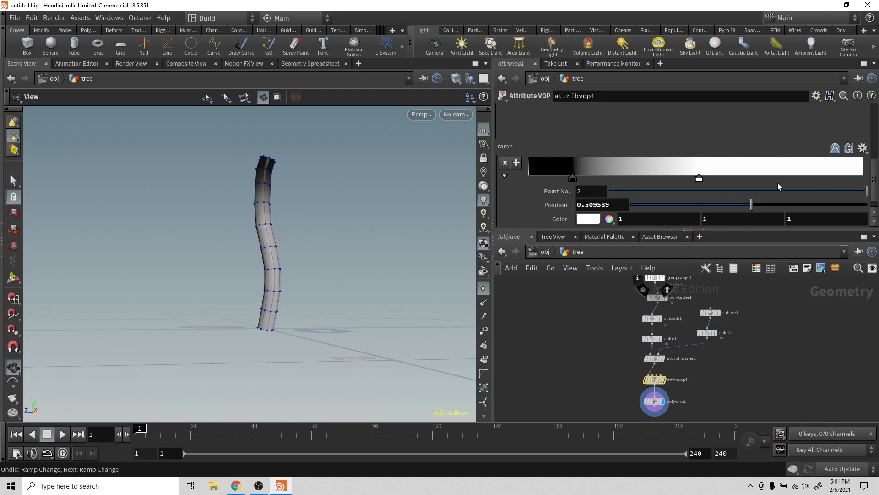
key(ctrl+z)
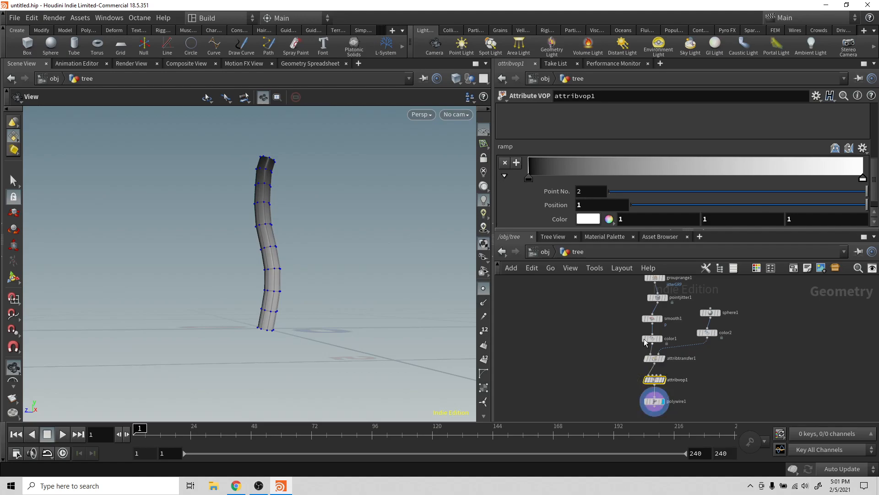
click(656, 401)
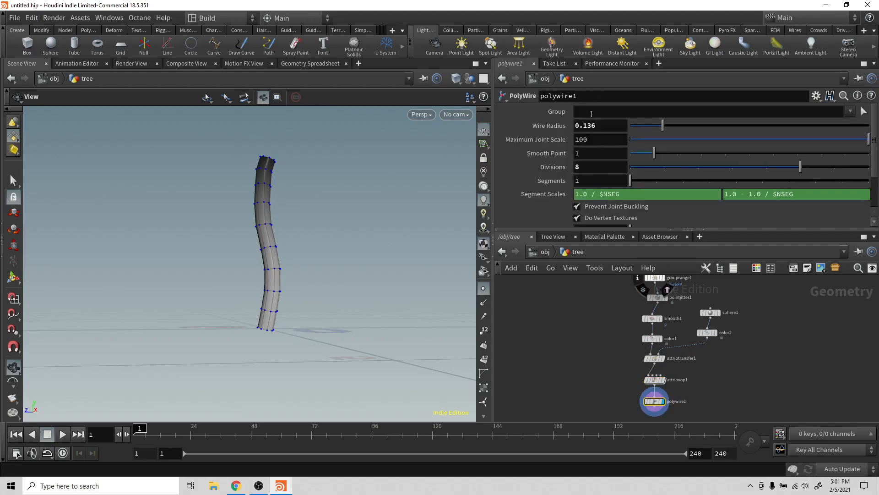
scroll(623, 144, down, 1)
scroll(623, 144, up, 1)
middle_drag(607, 124, 613, 130)
drag(613, 130, 647, 130)
click(613, 126)
double_click(612, 125)
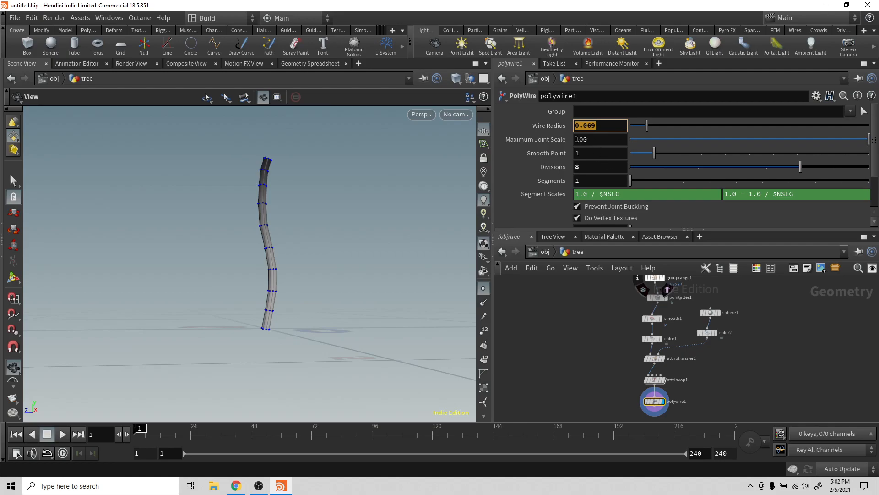
text(@Cd)
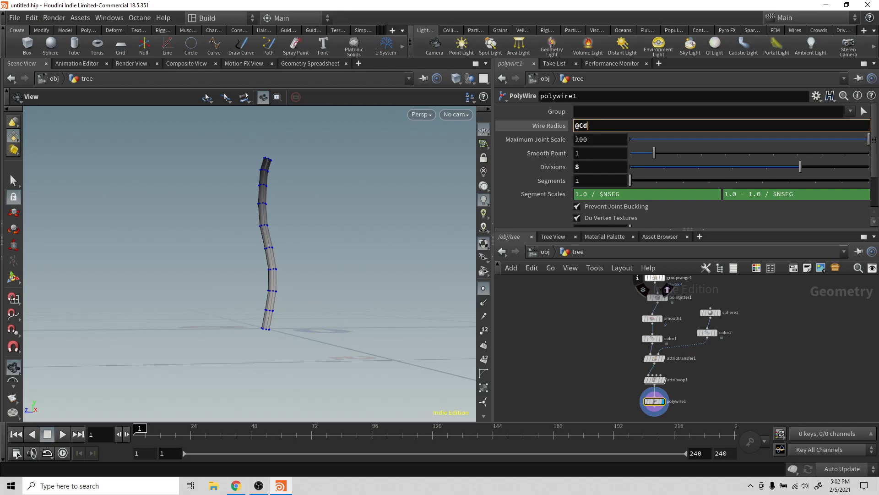
key(Return)
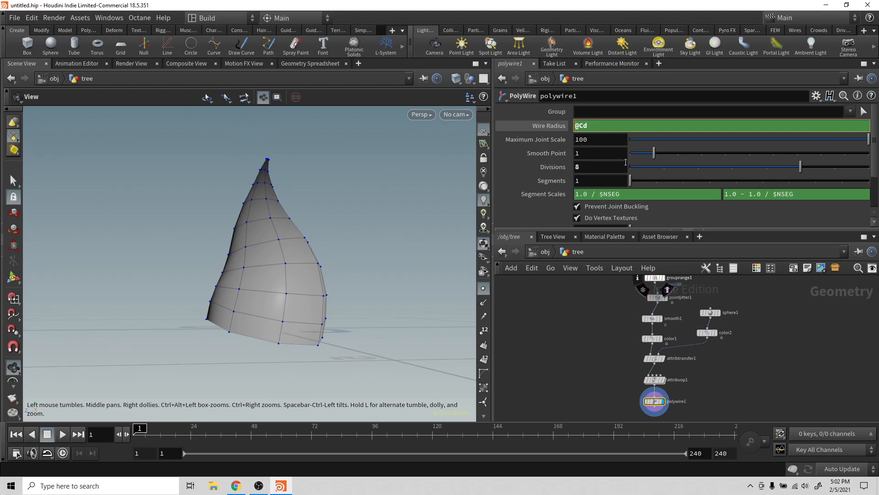
text(fit)
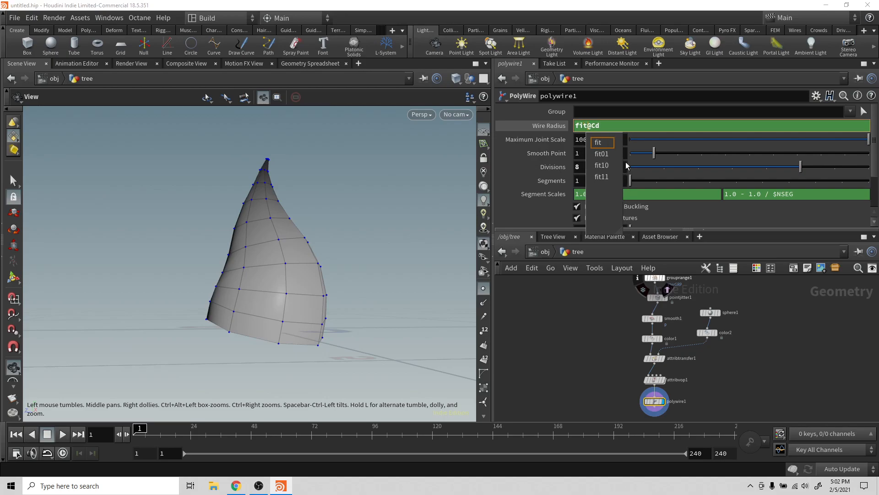
text(01)
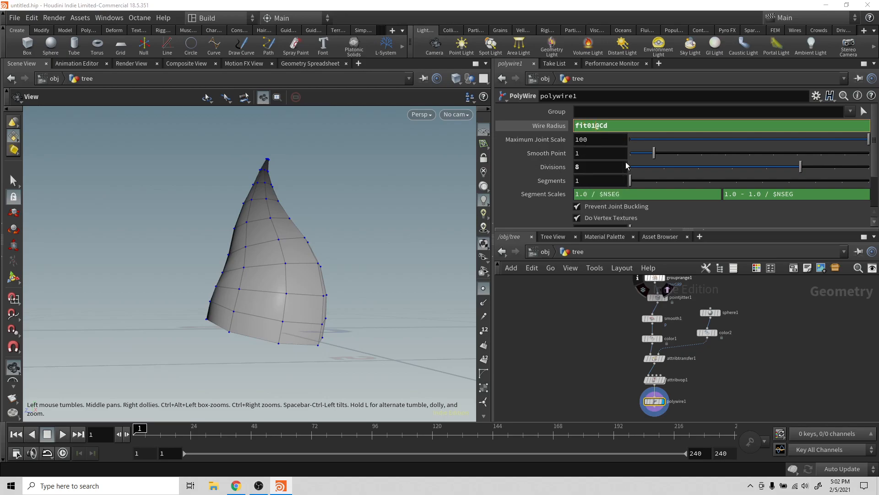
text(()
text(, 0)
text(01, .2)
key(Return)
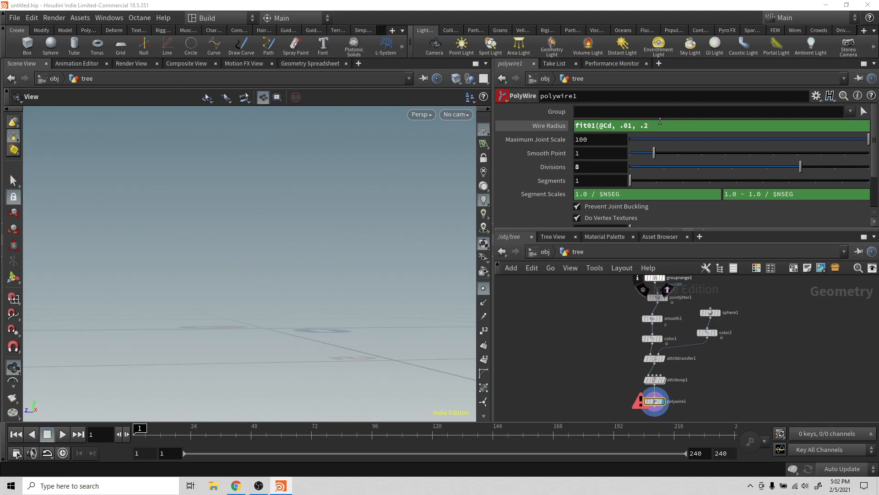
click(647, 129)
text())
key(Return)
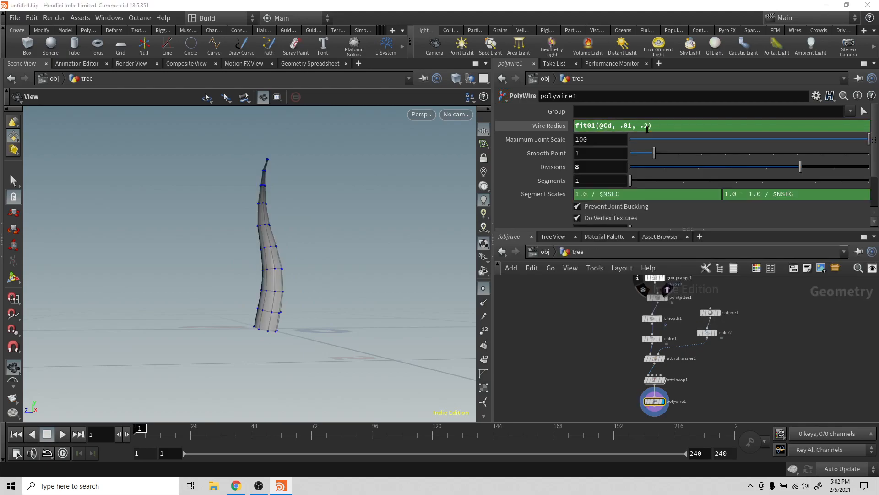
middle_drag(646, 125, 647, 143)
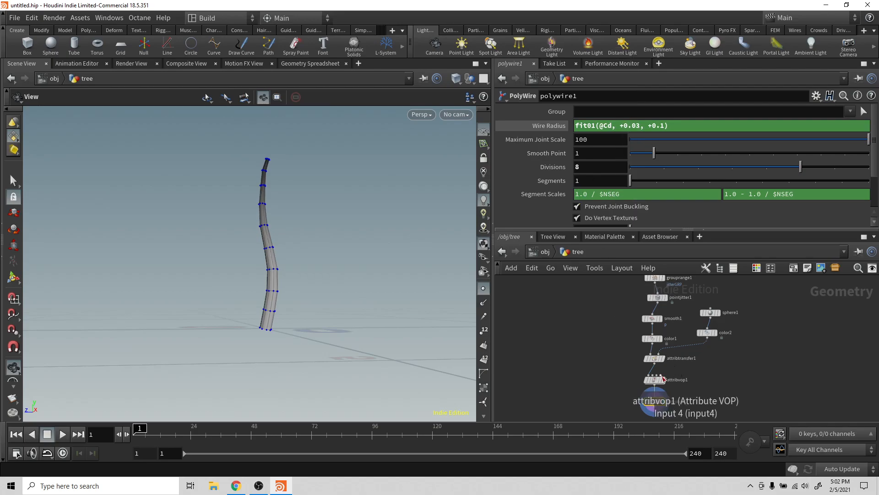
Try reshaping the Attribute VOP ramp with an inner white point and an end point darkened to 0.459, and restore the linear black-to-white gradient.
click(655, 379)
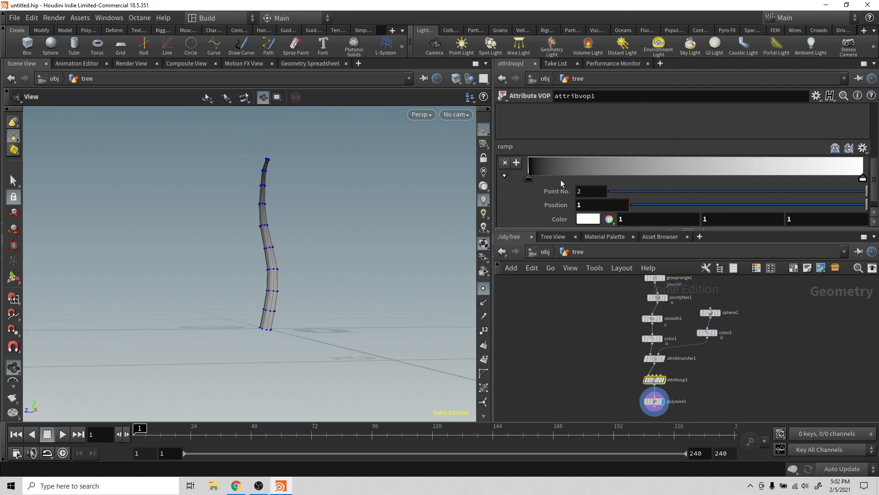
mouse_move(535, 178)
mouse_down()
mouse_move(656, 173)
mouse_move(528, 178)
mouse_up()
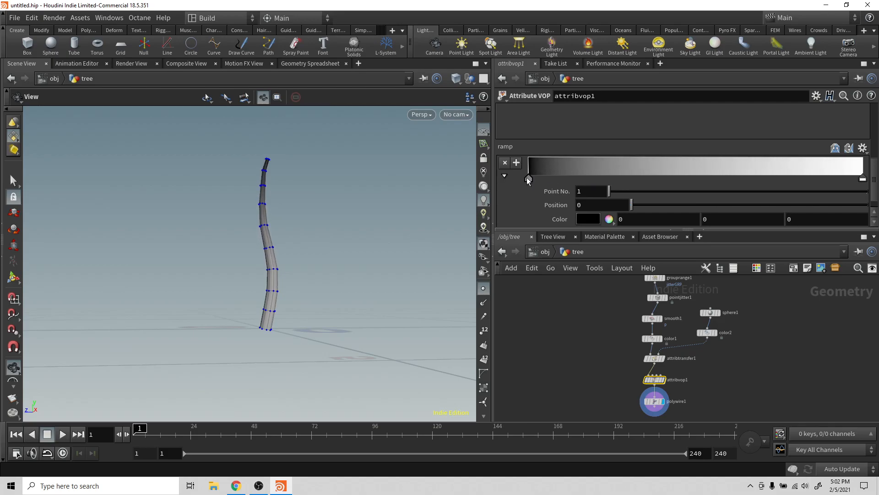
drag(864, 179, 717, 191)
drag(758, 168, 865, 170)
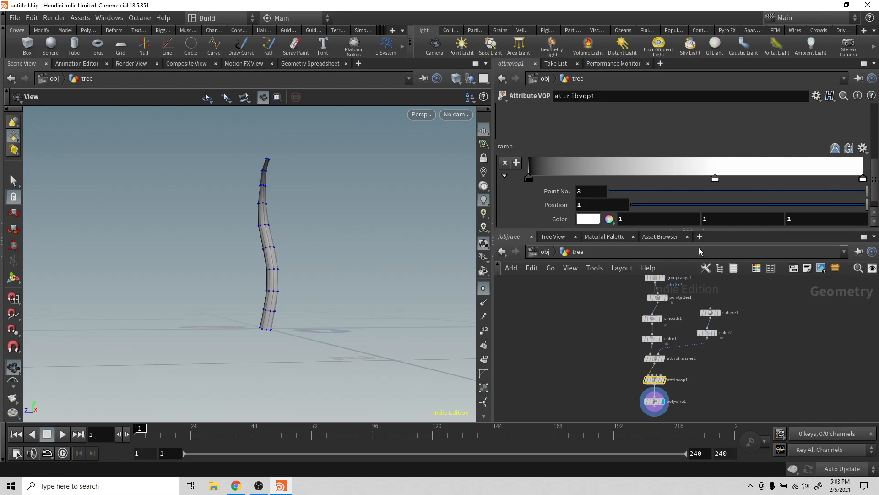
click(588, 219)
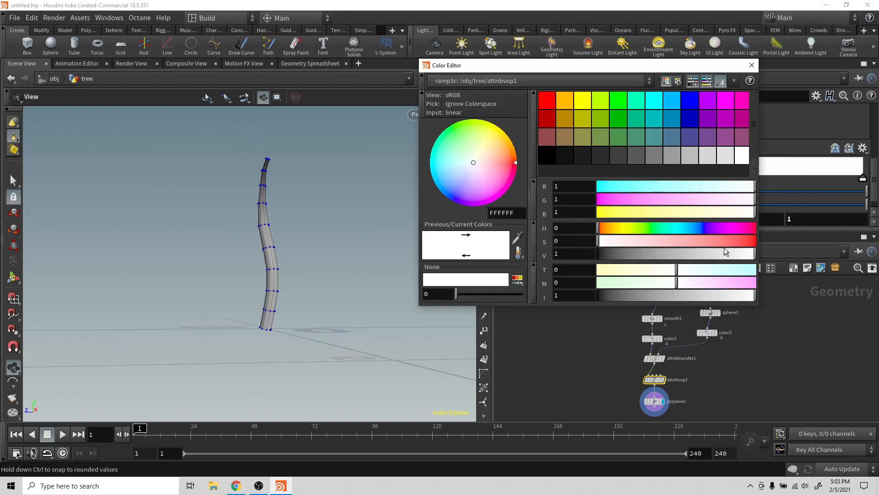
drag(754, 255, 670, 259)
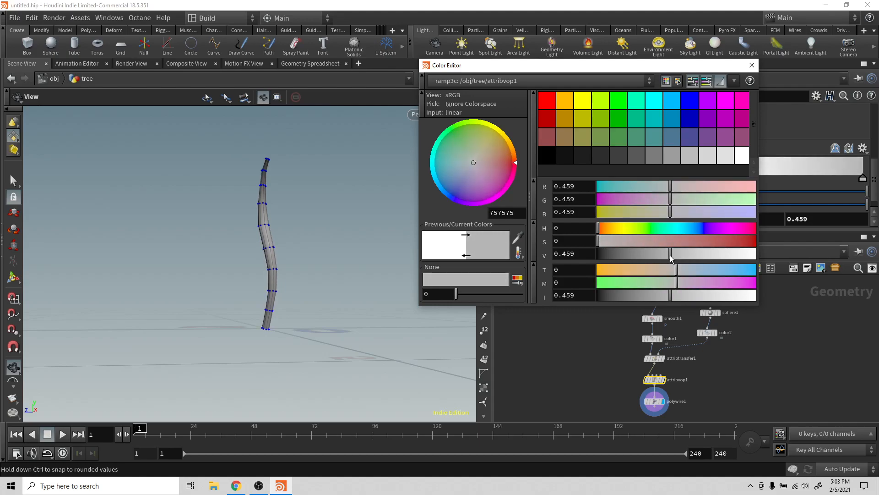
click(751, 65)
drag(863, 178, 871, 201)
drag(716, 180, 864, 179)
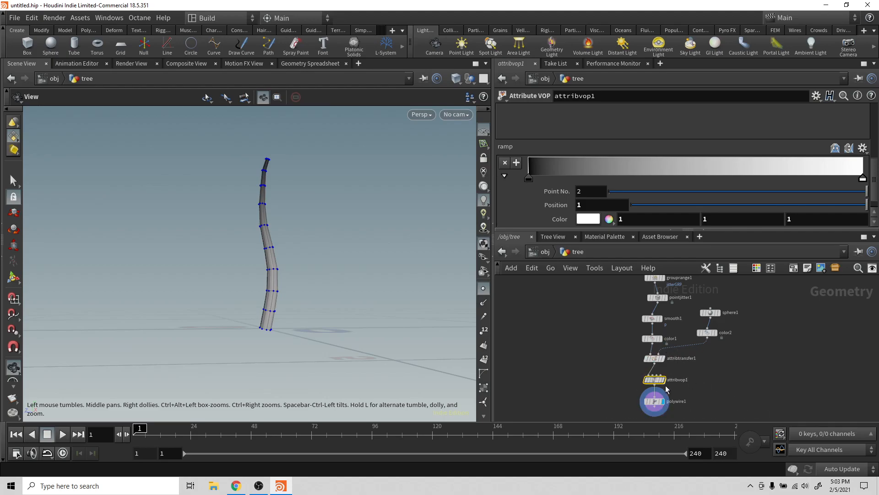
Inspect the tapered trunk, display the Attribute VOP's line, and move the PolyWire node farther down the network.
click(654, 402)
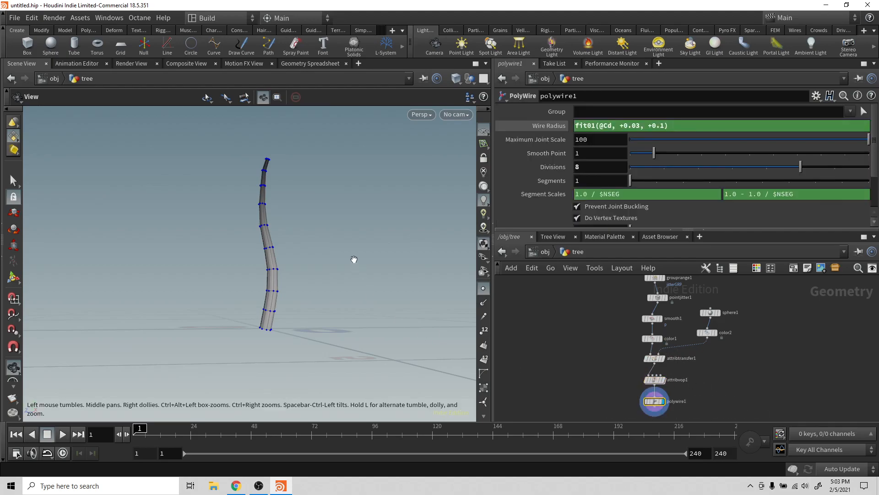
scroll(352, 259, down, 3)
drag(351, 262, 403, 255)
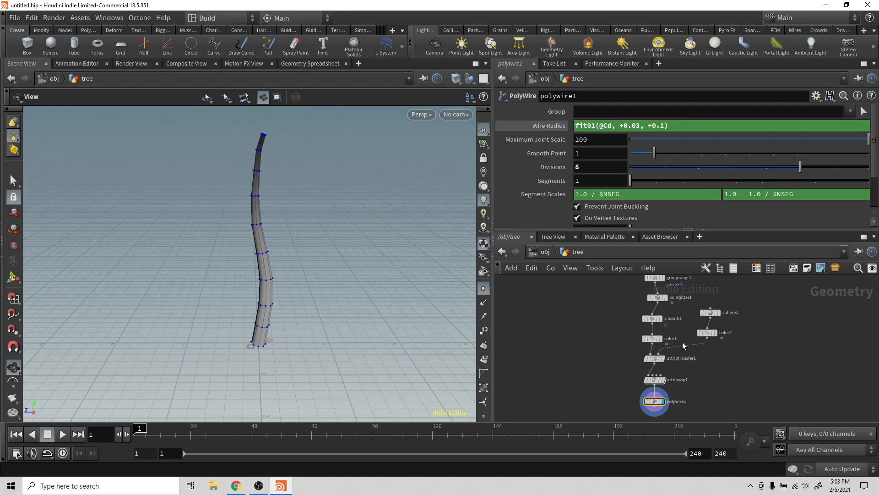
click(663, 380)
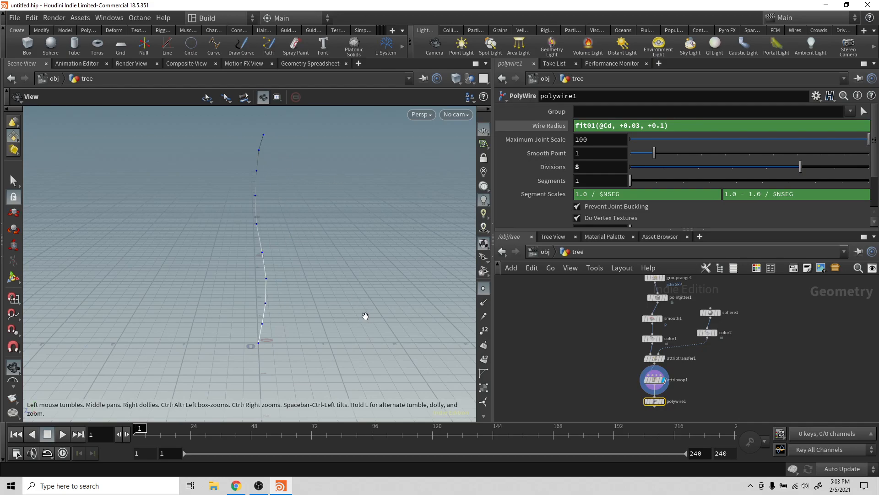
mouse_move(668, 403)
drag(655, 401, 653, 377)
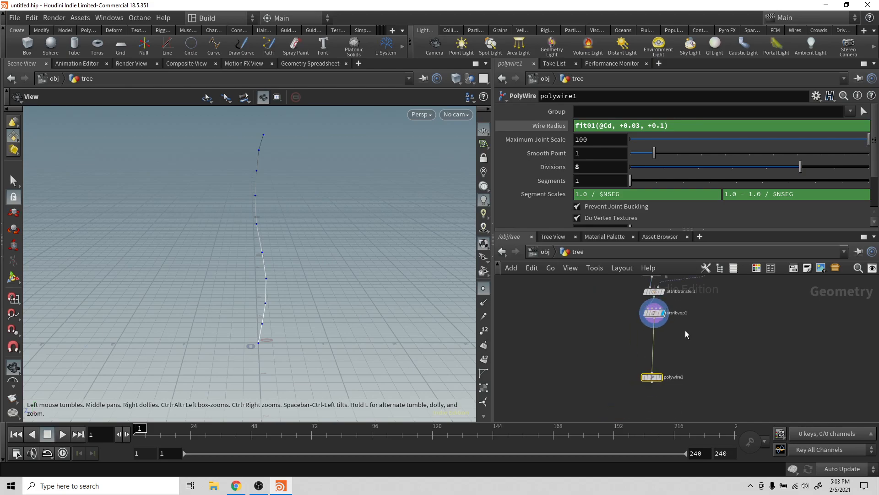
scroll(685, 330, down, 4)
scroll(682, 333, down, 2)
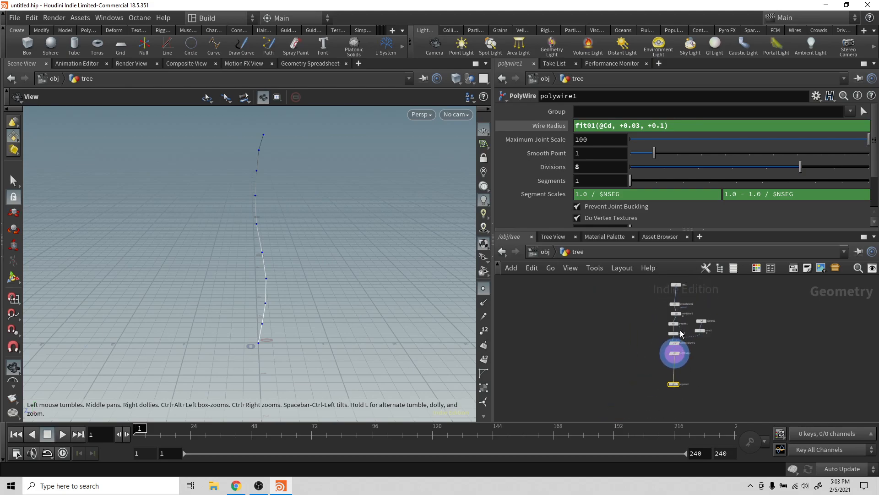
Move the PolyWire node back up close beneath the Attribute VOP to tidy the trunk chain.
drag(661, 278, 716, 402)
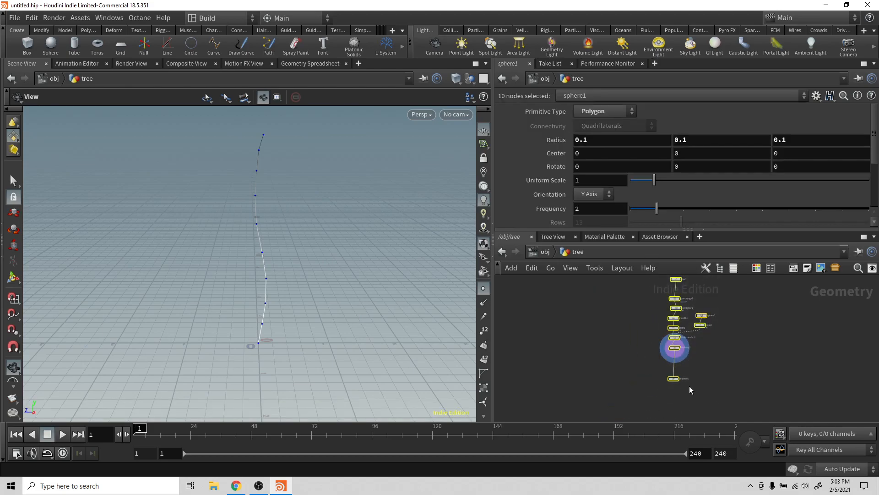
click(704, 369)
drag(673, 379, 673, 365)
middle_drag(711, 349, 700, 372)
Duplicate the complete ten-node trunk network twice and place the two copies side by side next to the original.
drag(639, 274, 713, 405)
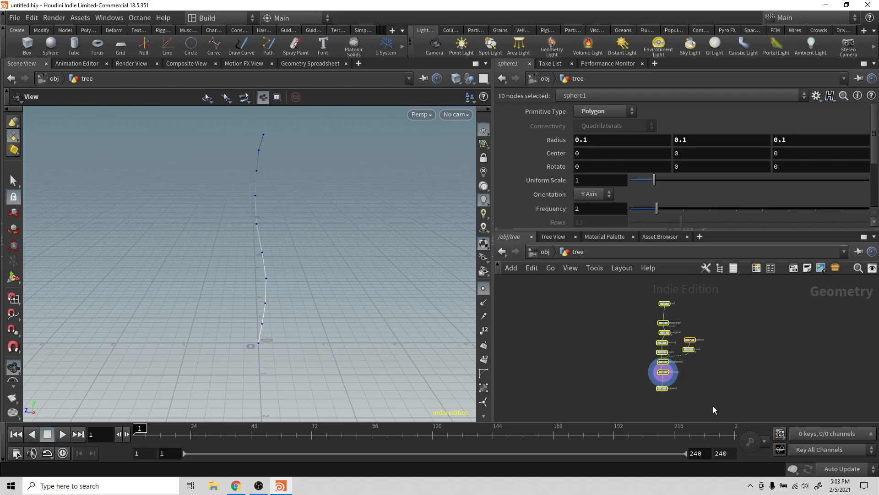
key(ctrl+c)
key(ctrl+v)
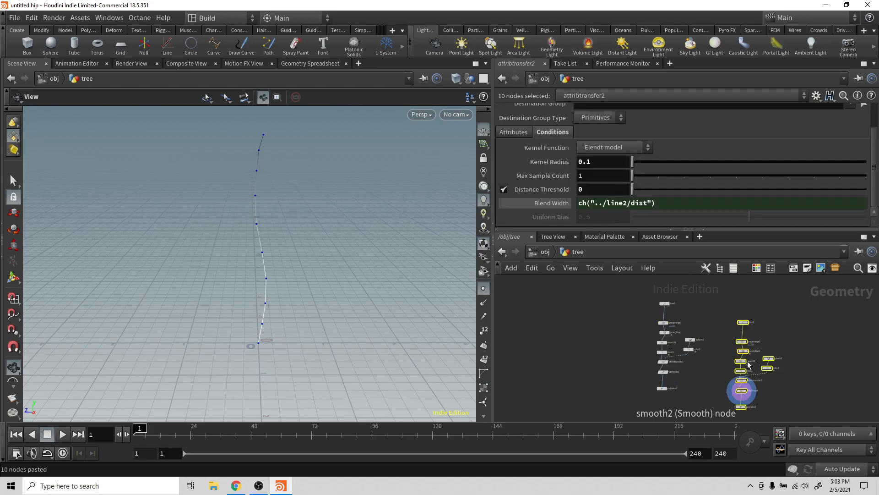
drag(743, 323, 737, 303)
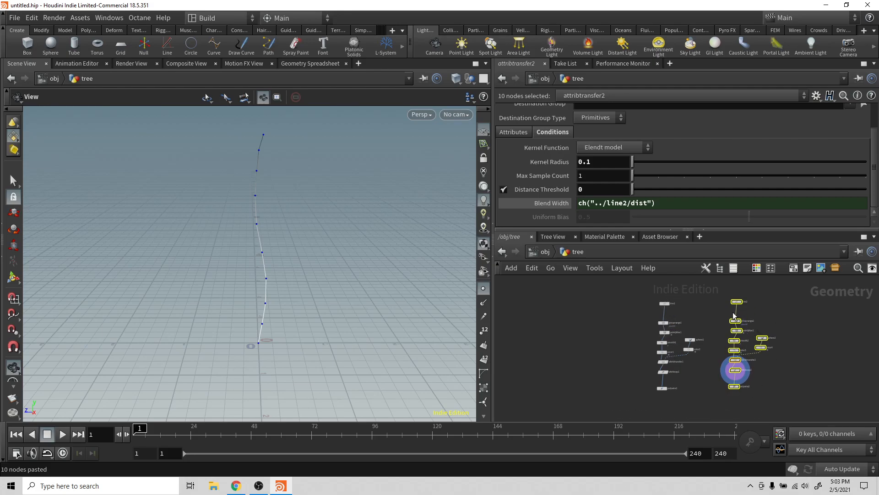
key(ctrl+v)
drag(719, 319, 793, 345)
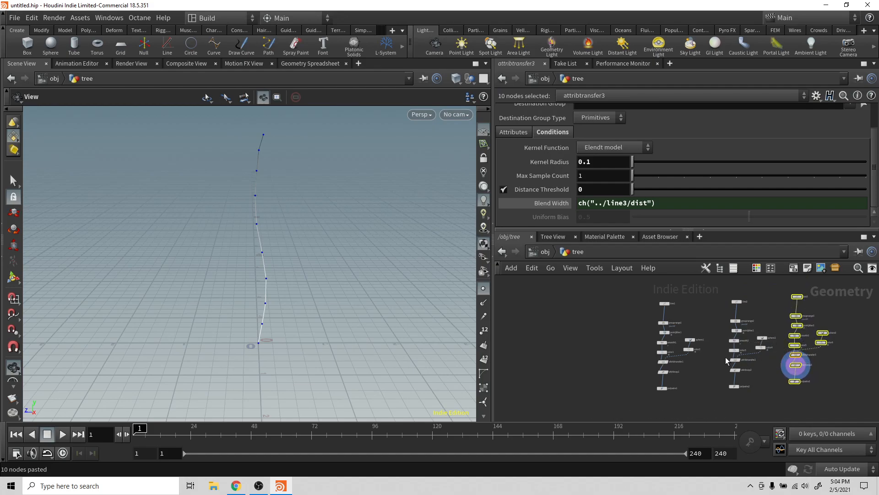
Lower the original chain's PolyWire node and insert a Group by Range node between it and the Attribute VOP.
middle_drag(705, 354, 670, 356)
scroll(655, 323, up, 3)
scroll(669, 356, down, 2)
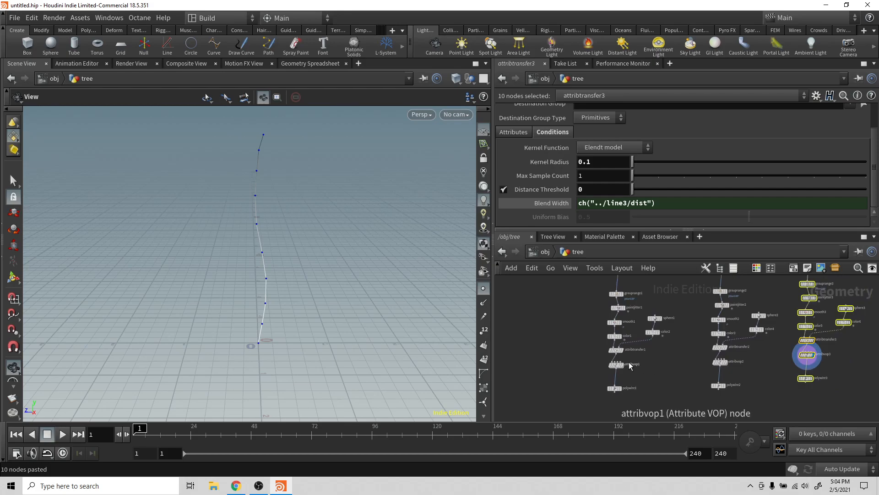
drag(615, 388, 615, 410)
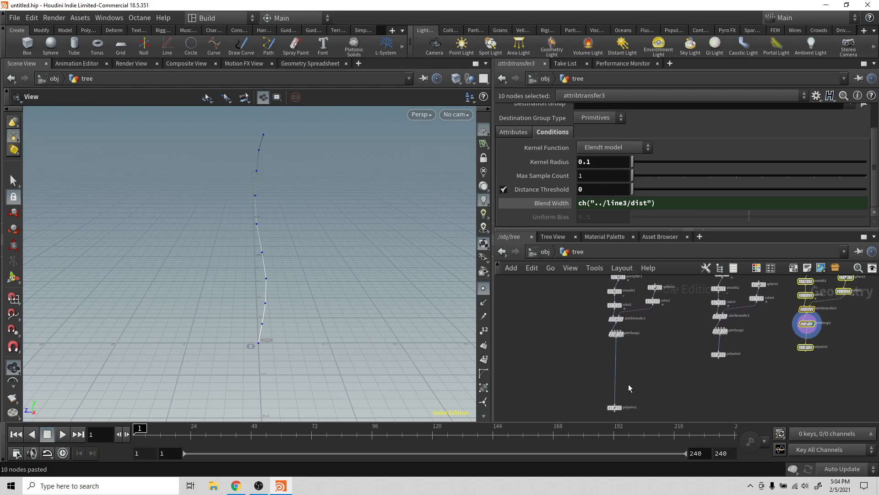
key(Tab)
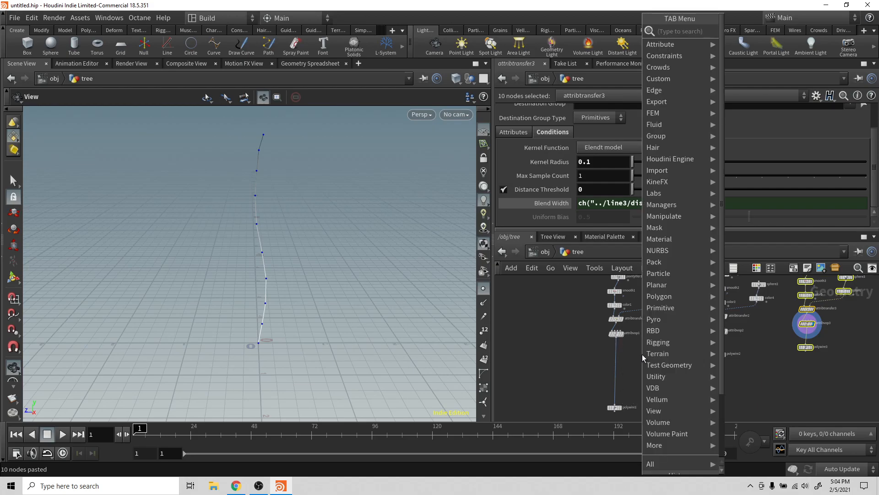
text(grop)
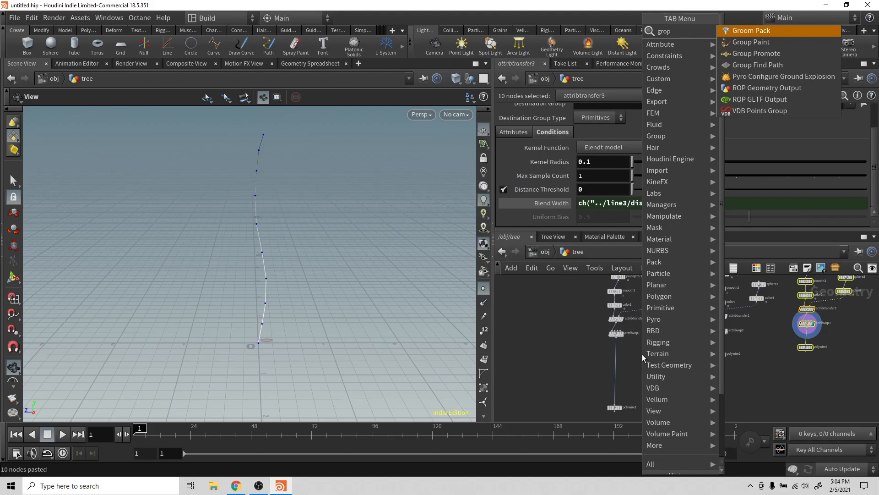
key(BackSpace)
text(up)
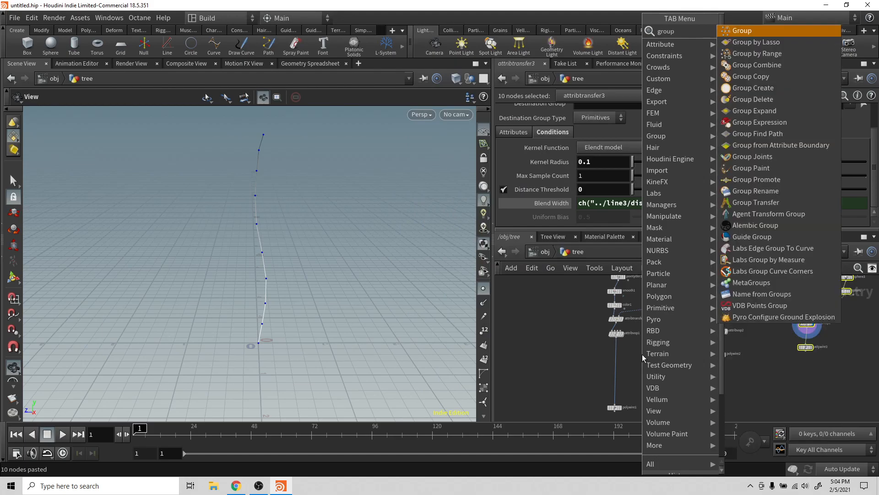
key(Down)
key(Down)
key(Return)
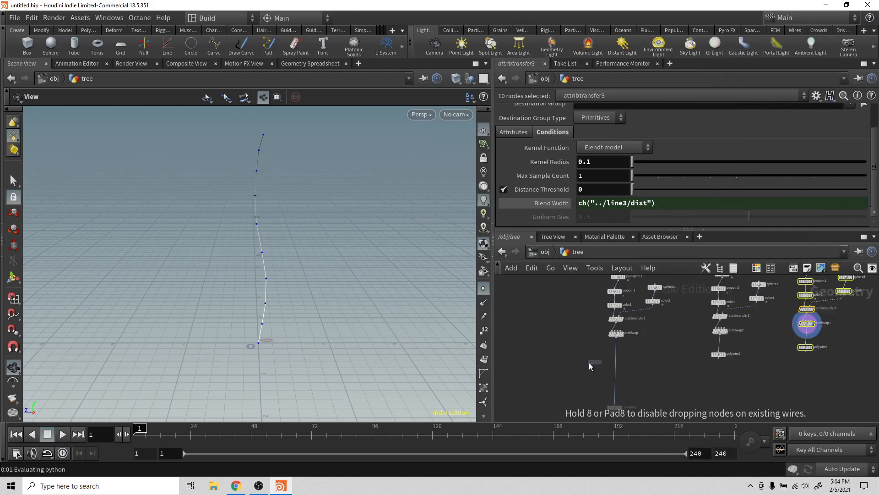
click(616, 359)
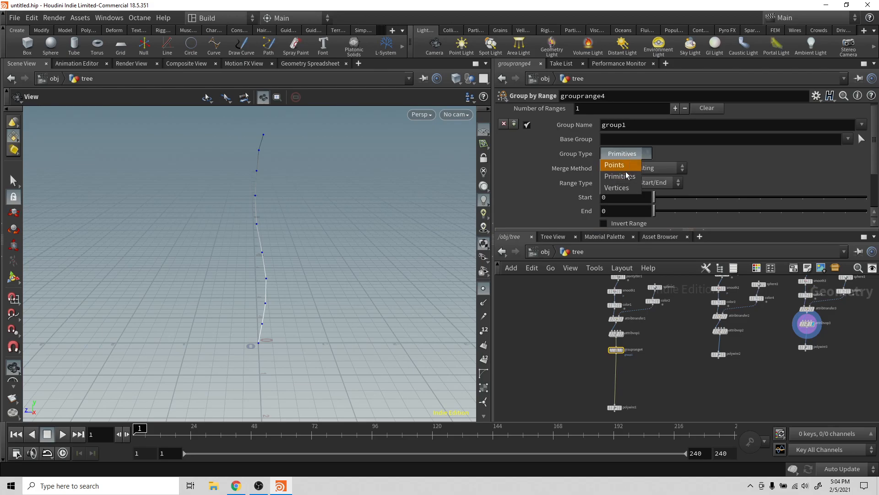
Configure the Group by Range node for Points with Start 4, display it, and name the group branchGRP.
click(622, 166)
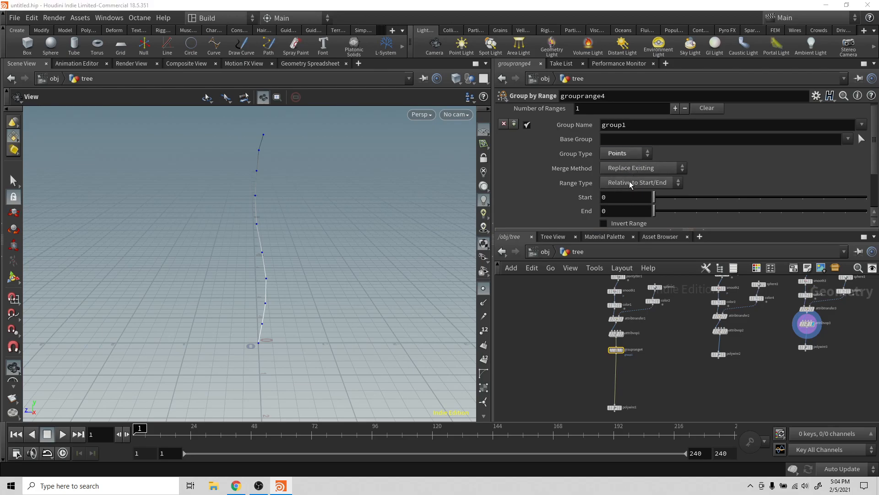
mouse_move(626, 352)
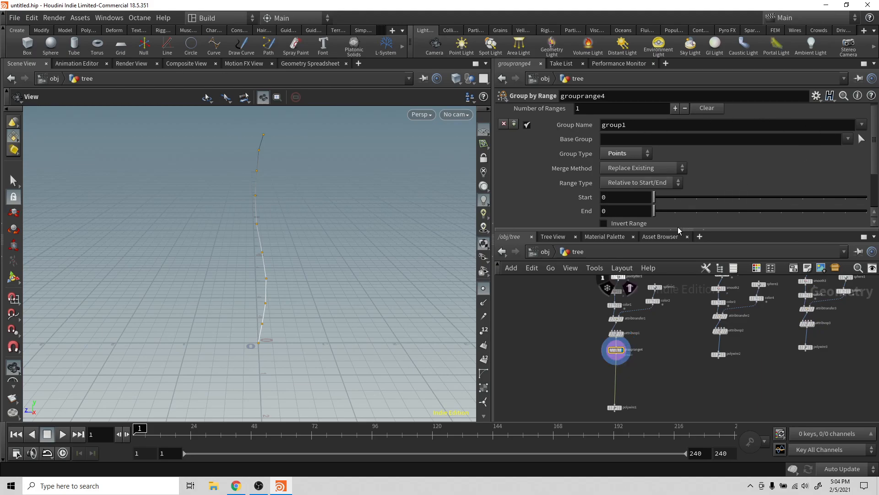
drag(654, 198, 746, 197)
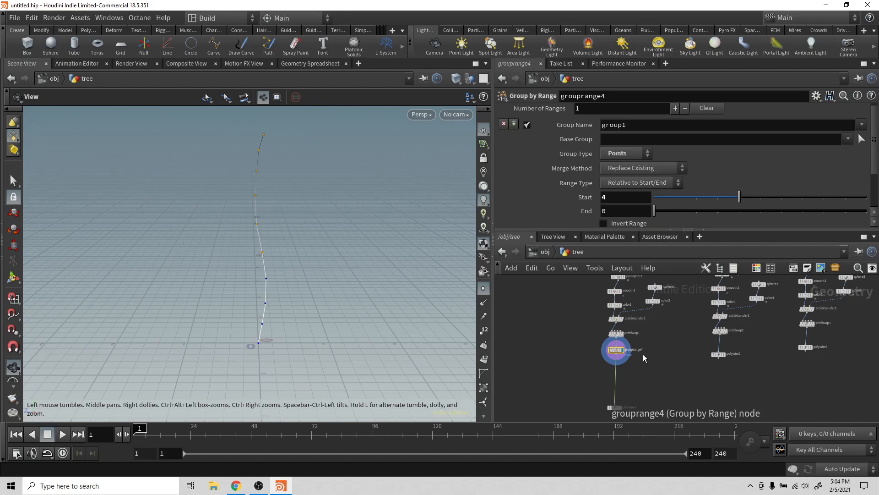
double_click(641, 125)
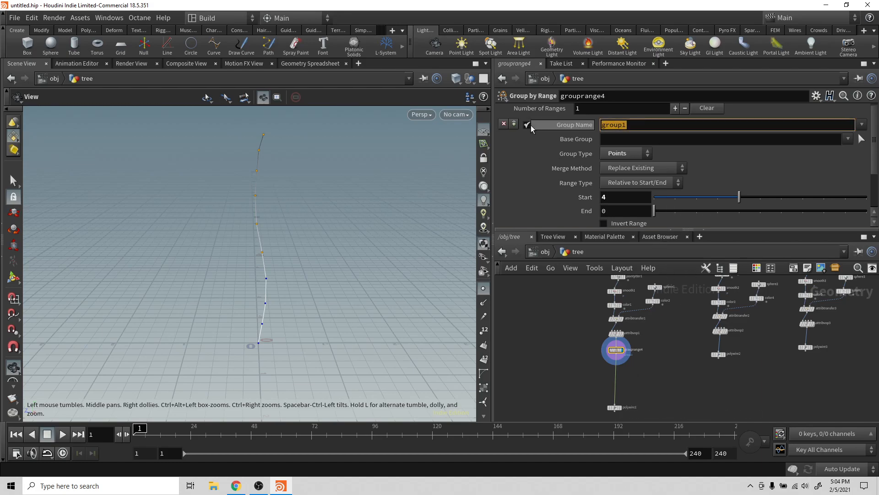
text(bran)
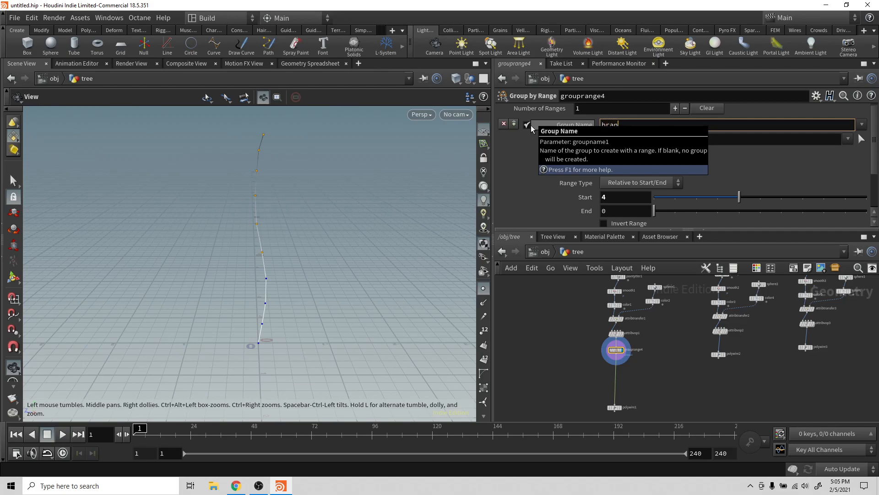
text(chGRP)
key(Return)
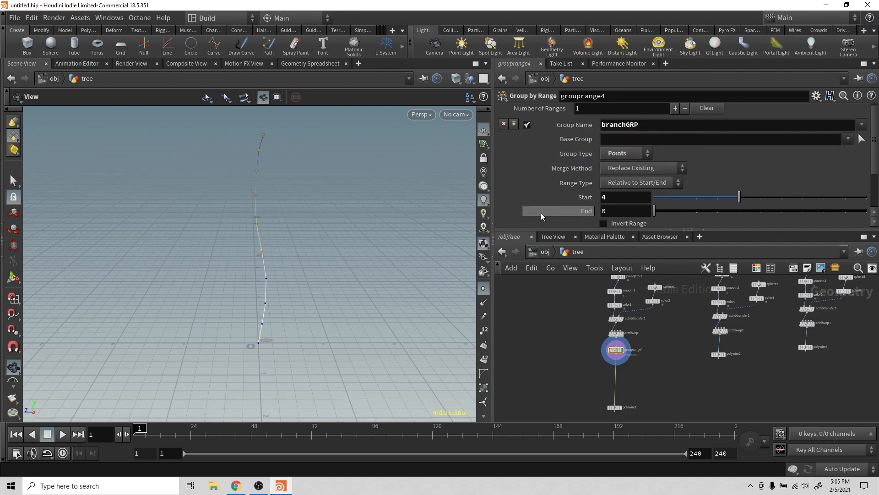
Copy the Group by Range node into the second chain after attribvop2, rename its group twigGRP, and move polywire2 lower.
key(ctrl+c)
key(ctrl+v)
drag(630, 349, 722, 349)
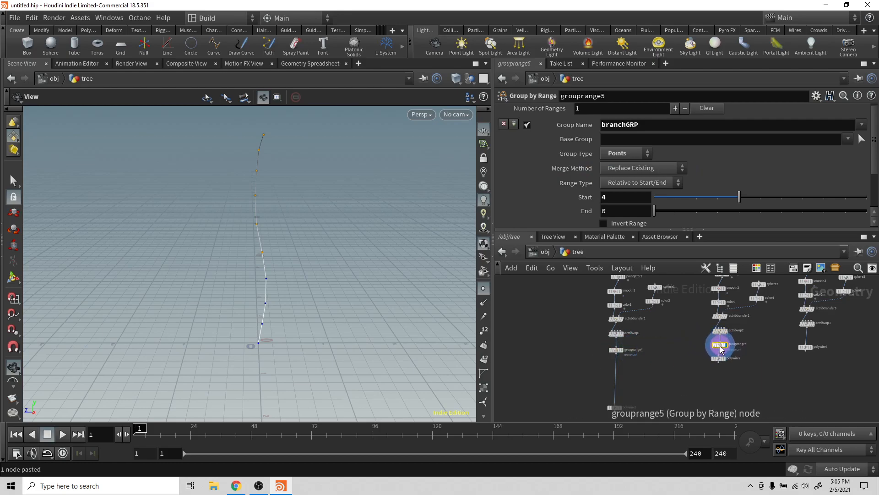
double_click(618, 124)
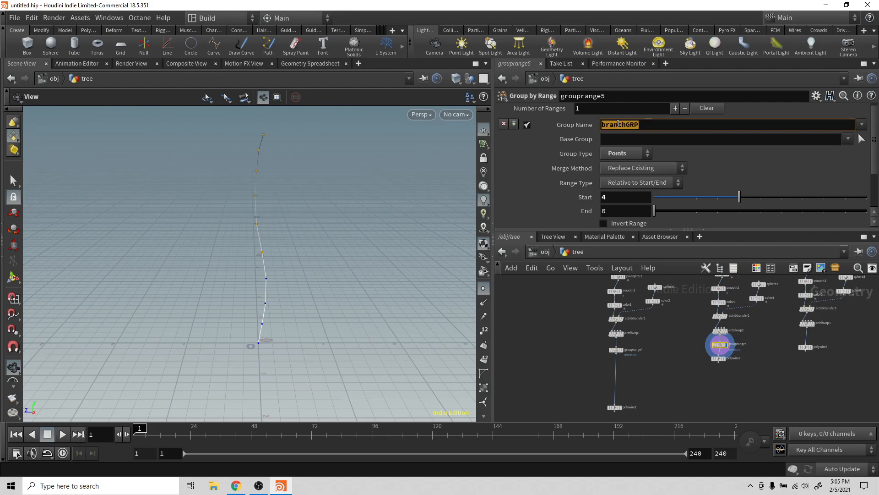
drag(627, 125, 593, 119)
text(twig)
key(Return)
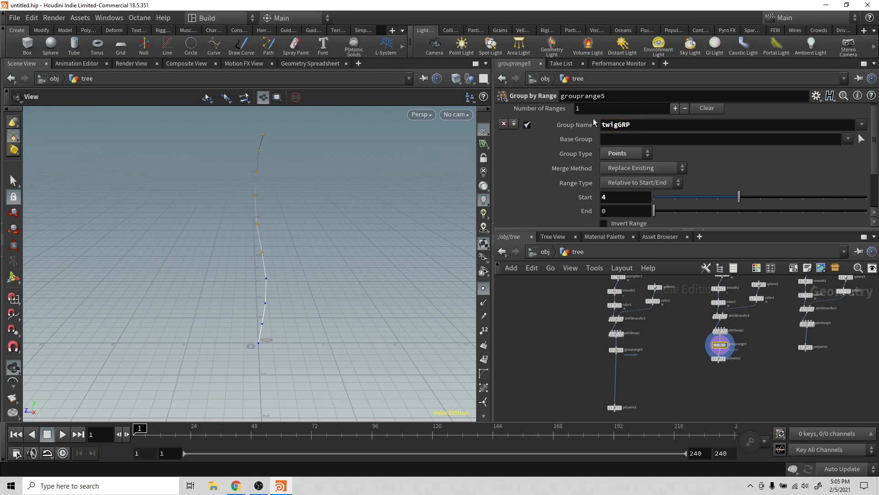
drag(720, 358, 721, 374)
Insert a Copy Stamp node between grouprange4 and polywire1 in the first chain.
middle_drag(796, 347, 738, 349)
middle_drag(730, 380, 696, 359)
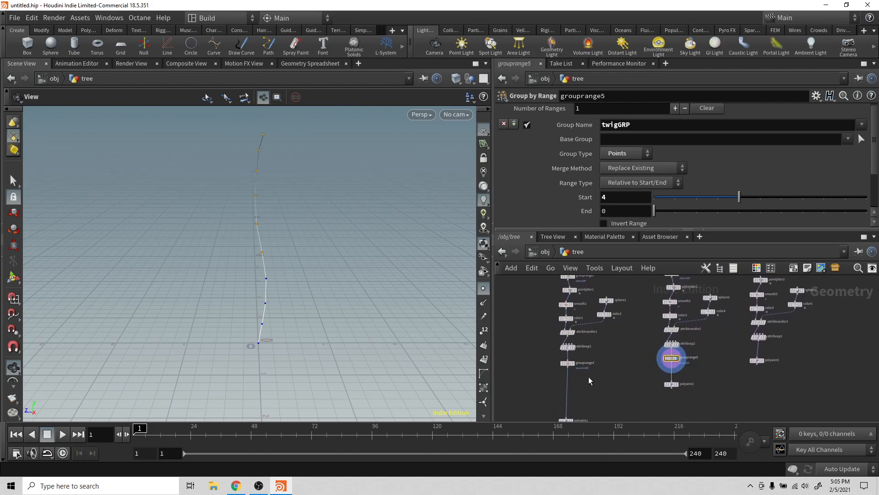
mouse_move(611, 366)
middle_down()
mouse_move(609, 334)
mouse_move(616, 350)
middle_up()
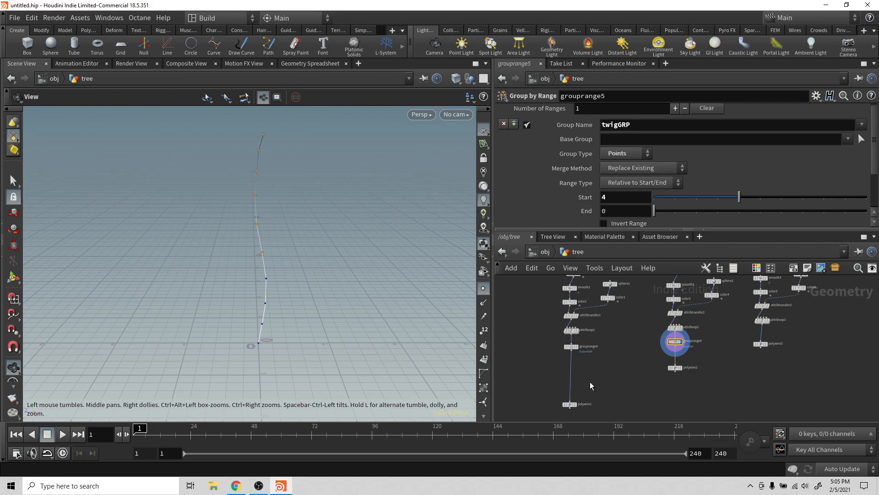
key(Tab)
text(copy)
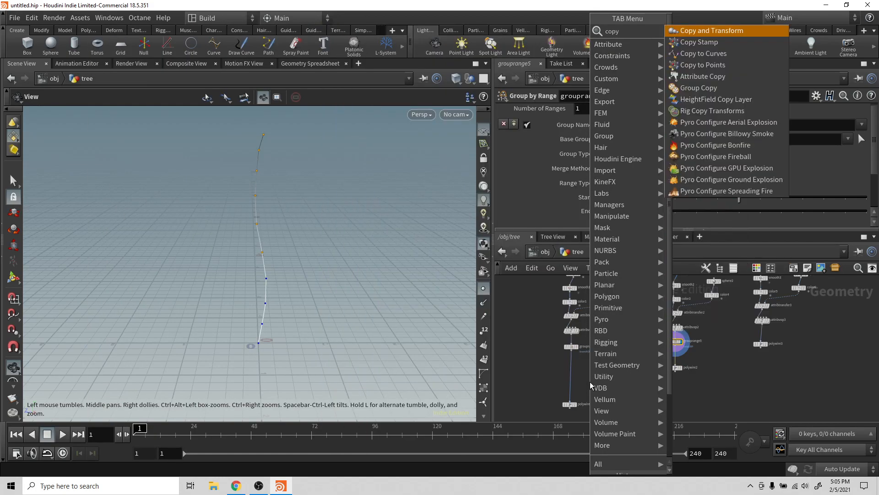
key(Down)
key(Return)
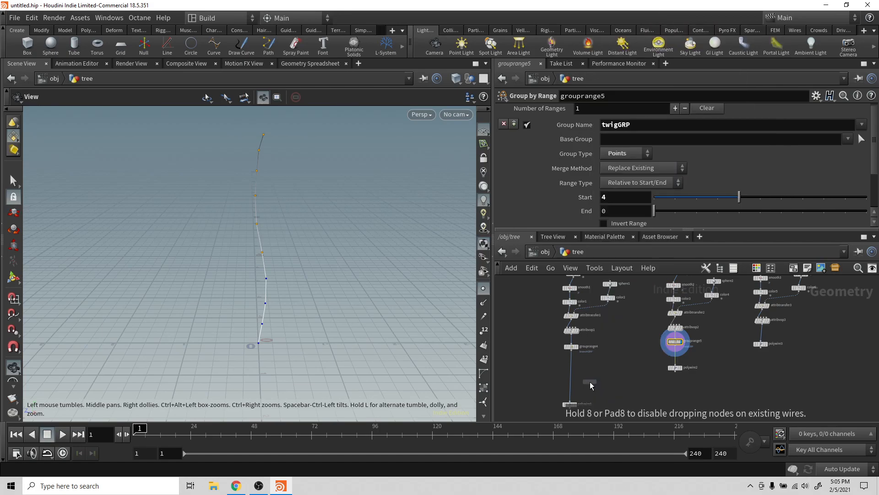
click(572, 375)
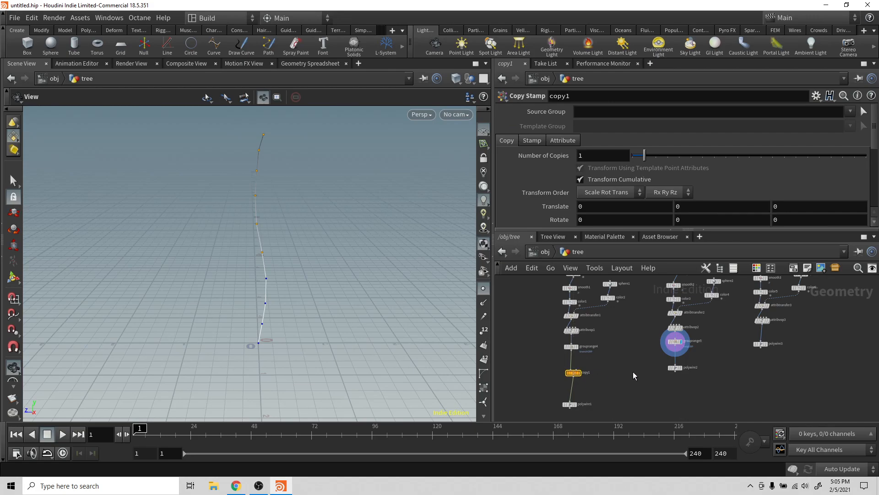
Connect polywire2 to the Copy Stamp's second input, and display polywire1 to inspect the copied branches.
drag(676, 368, 576, 373)
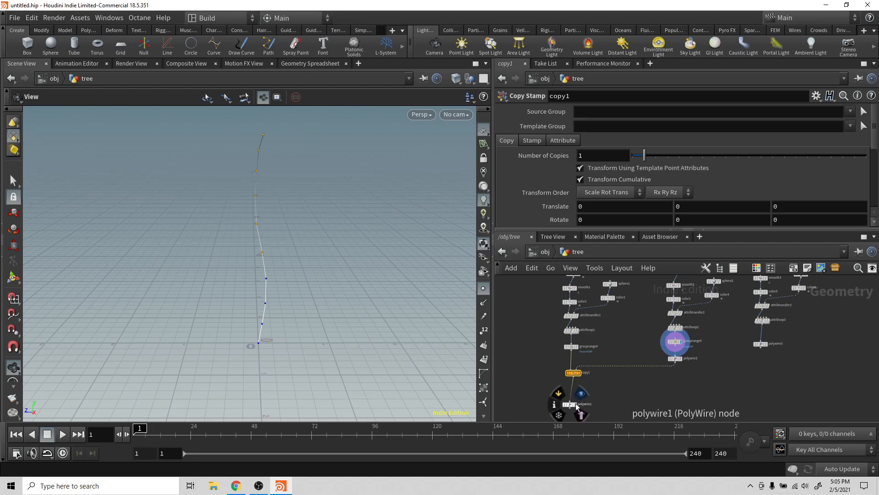
click(577, 405)
drag(329, 330, 400, 332)
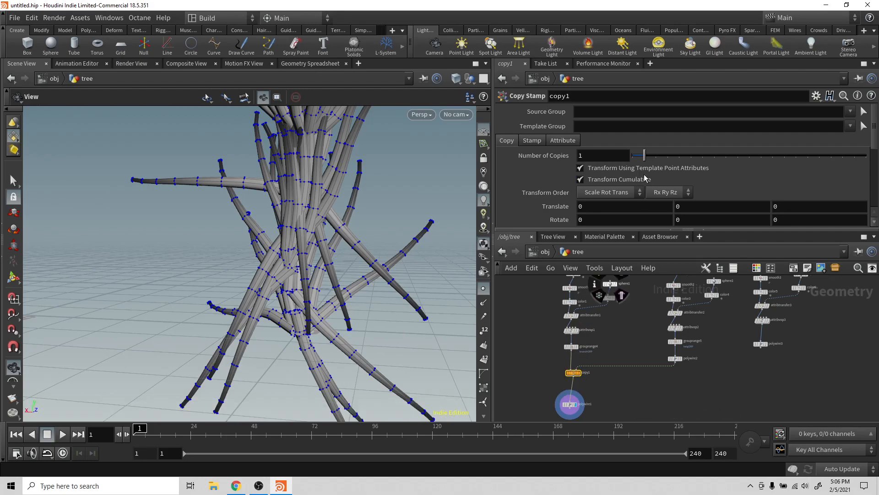
Try twigGRP as the Copy Stamp's Template Group, and undo the assignment.
click(848, 115)
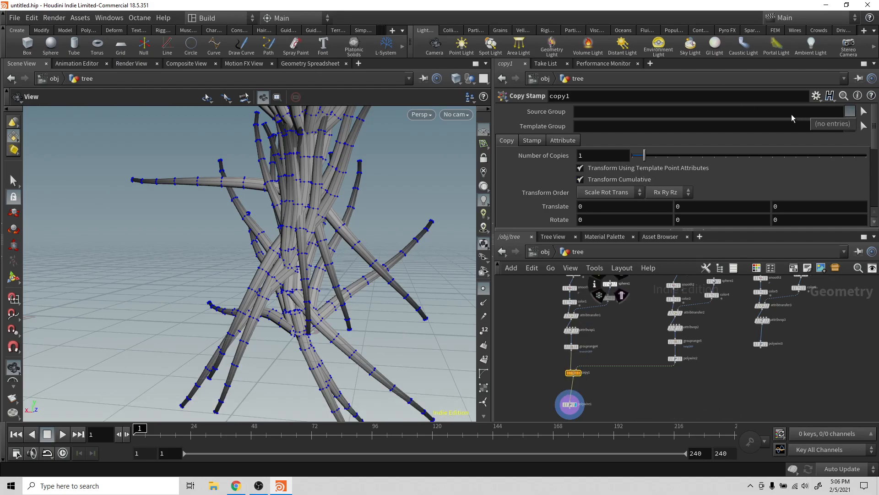
click(849, 126)
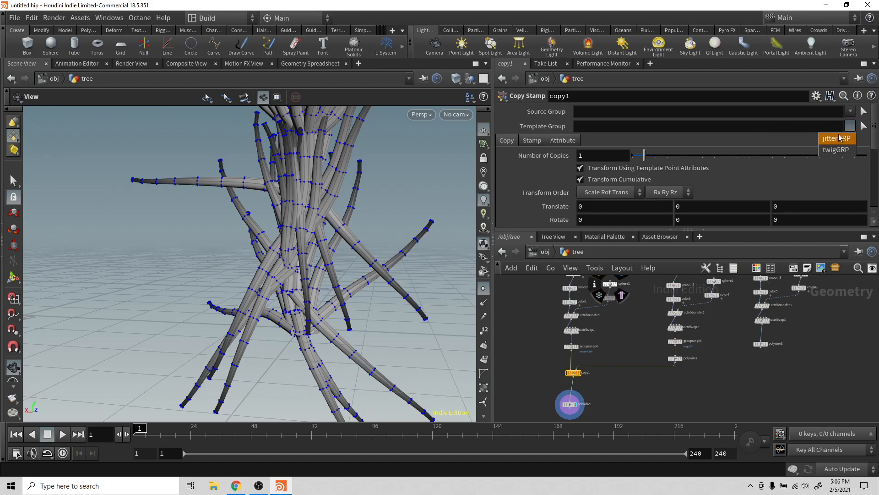
click(837, 150)
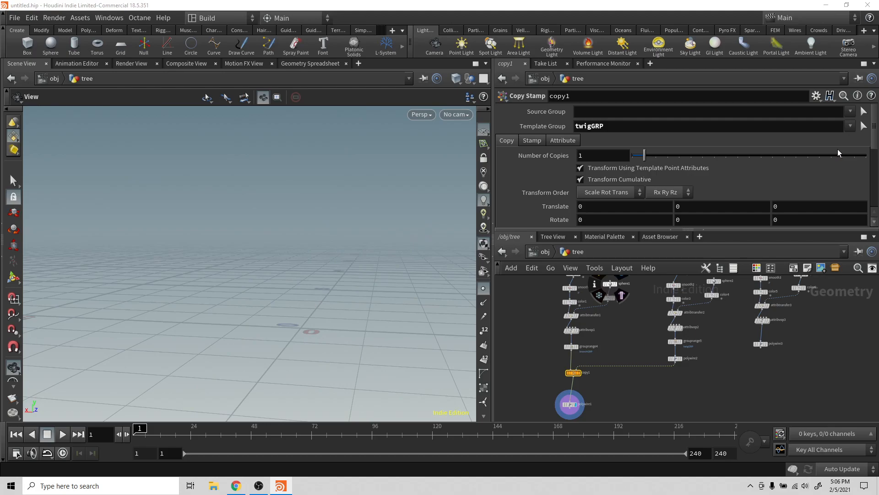
key(ctrl+z)
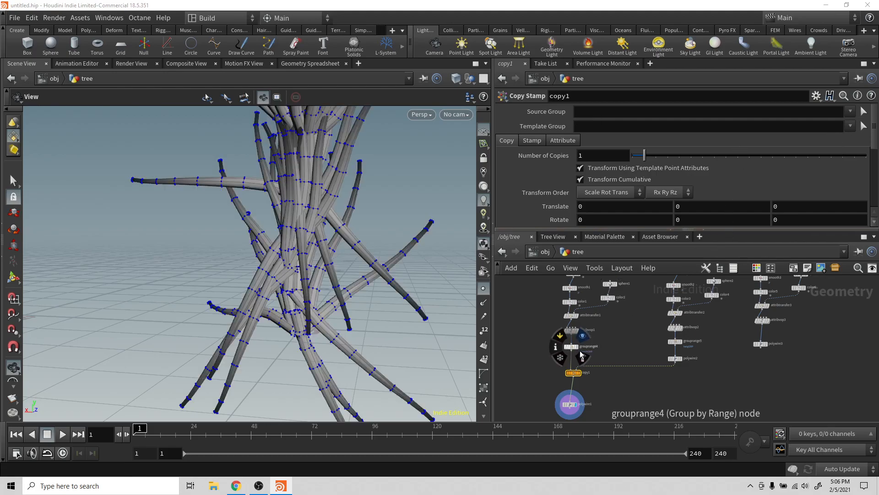
Swap the Copy Stamp inputs so polywire2 feeds the first input and grouprange4 feeds the second as template.
scroll(566, 362, up, 4)
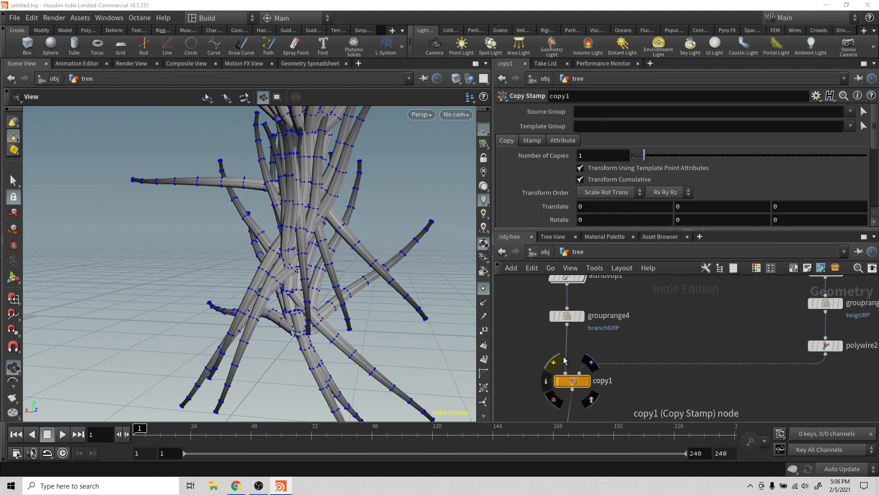
key(y)
mouse_move(557, 348)
mouse_down()
mouse_move(639, 364)
mouse_move(580, 372)
mouse_move(685, 342)
mouse_move(817, 371)
mouse_move(824, 355)
mouse_up()
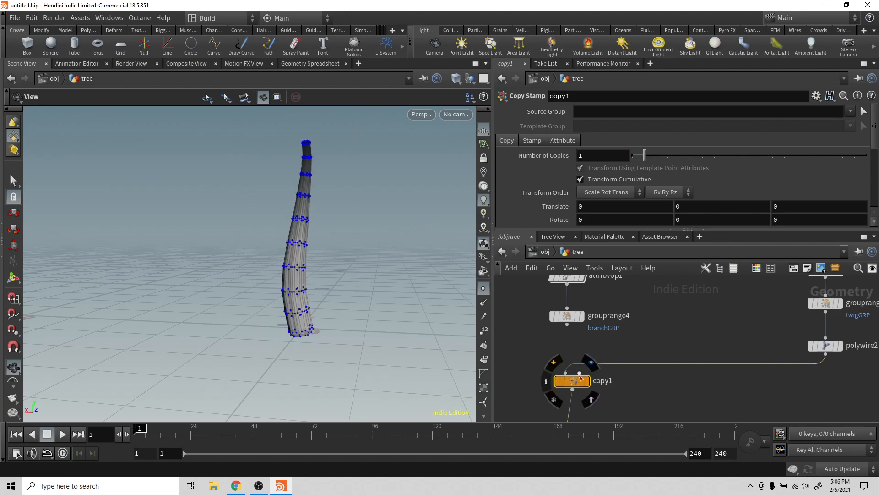
drag(580, 372, 568, 324)
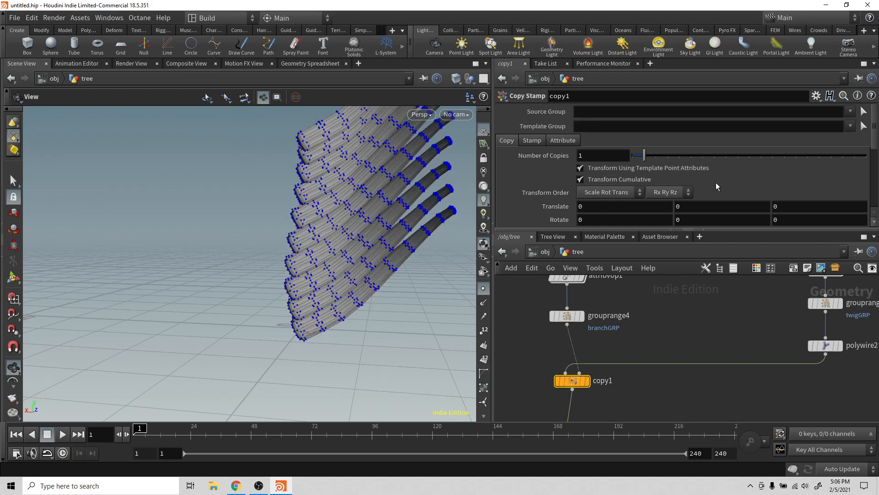
Set the Copy Stamp's Template Group to branchGRP.
click(851, 127)
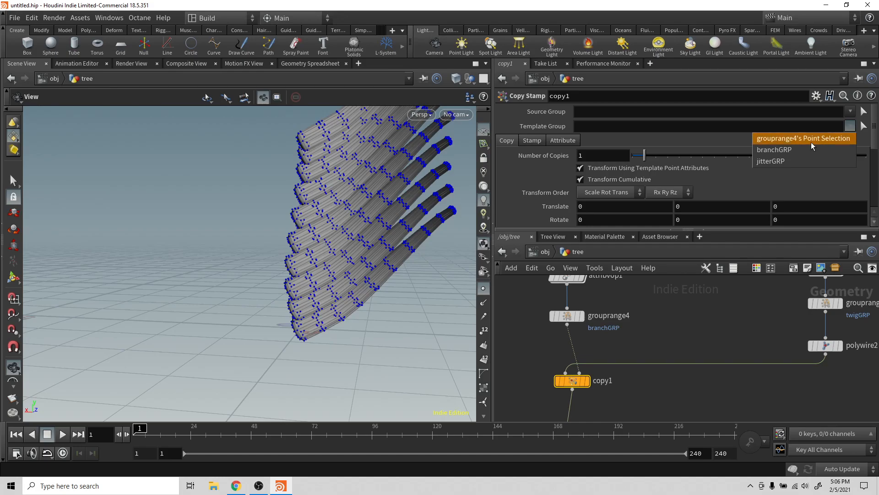
click(801, 150)
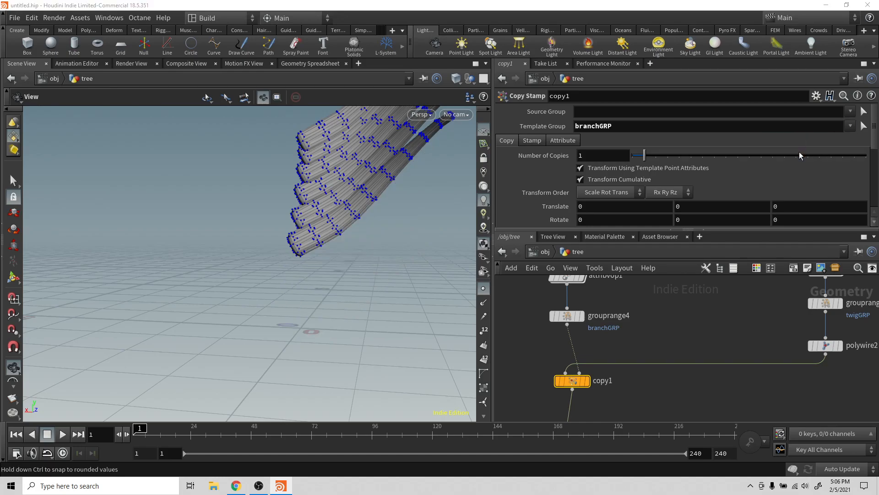
Try a Start value of 3 for the branchGRP range in grouprange4, and restore it to 4.
click(567, 316)
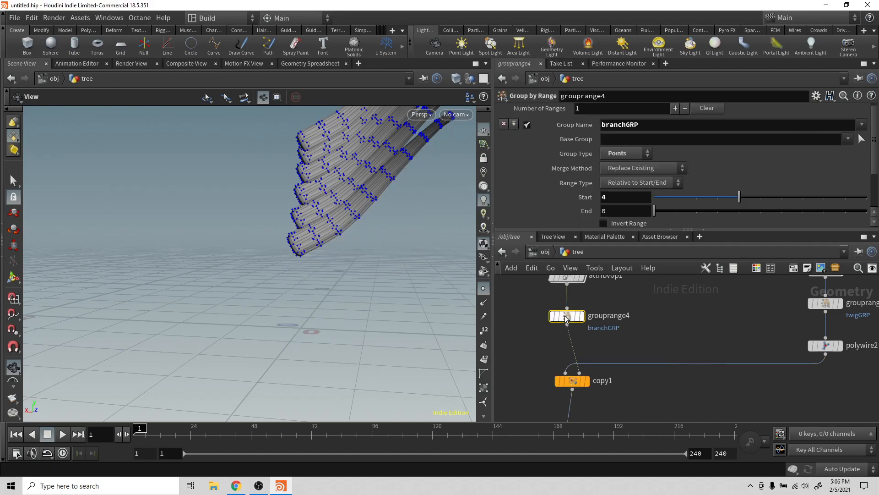
drag(738, 196, 718, 204)
drag(394, 287, 316, 306)
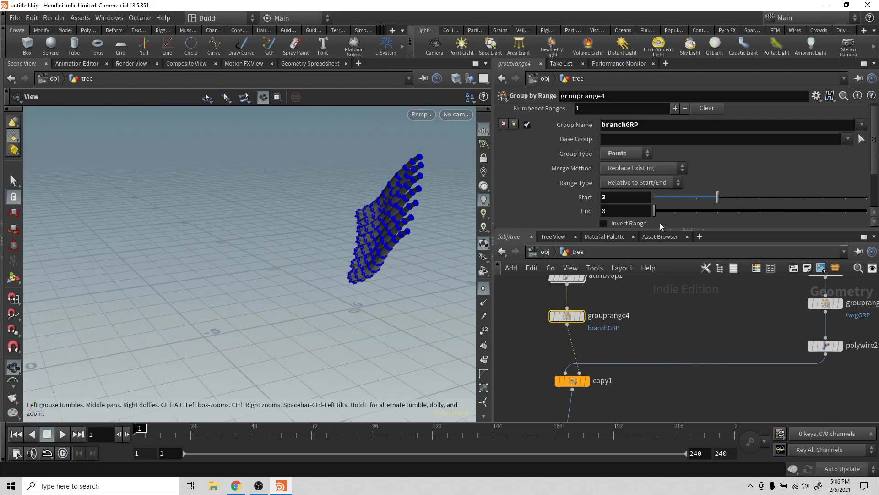
mouse_move(729, 200)
mouse_down()
mouse_move(704, 201)
mouse_move(738, 197)
mouse_up()
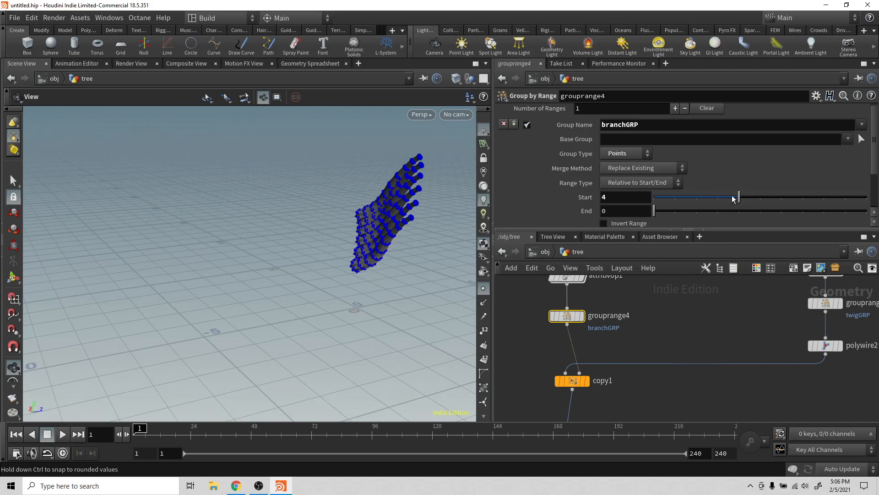
Take polywire1 off the Copy Stamp's output, wire it directly to grouprange4 and place it beside copy1.
middle_drag(743, 379, 675, 370)
drag(672, 367, 713, 364)
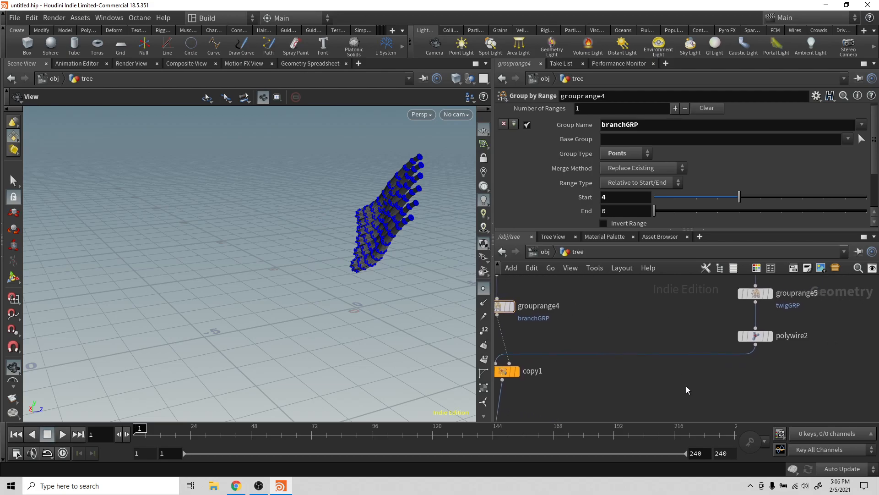
middle_drag(686, 386, 750, 340)
click(566, 402)
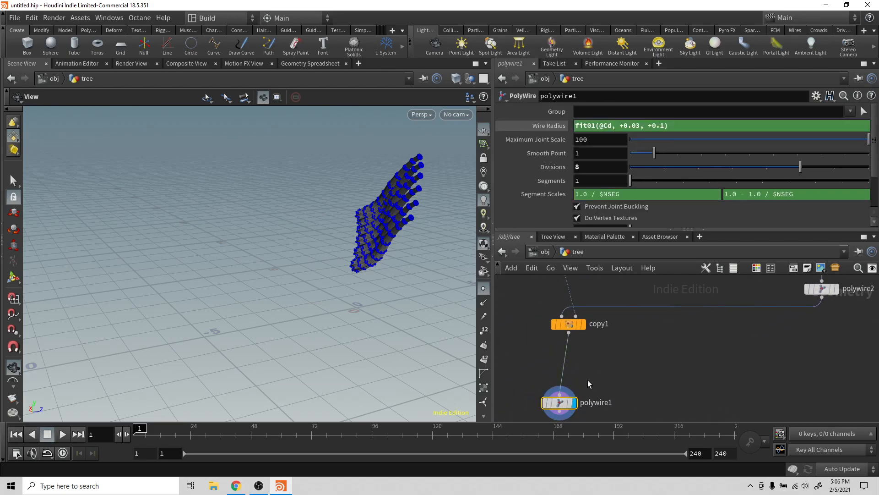
scroll(611, 348, down, 4)
scroll(611, 348, up, 2)
middle_drag(611, 348, 687, 328)
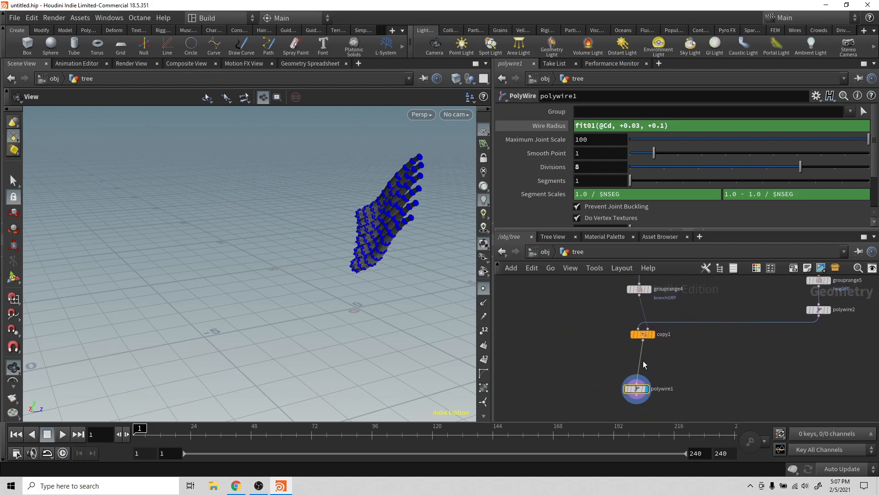
drag(641, 299, 581, 334)
Add a Merge node below polywire1 and copy1, and connect both nodes' outputs to it.
key(Tab)
text(me)
key(Return)
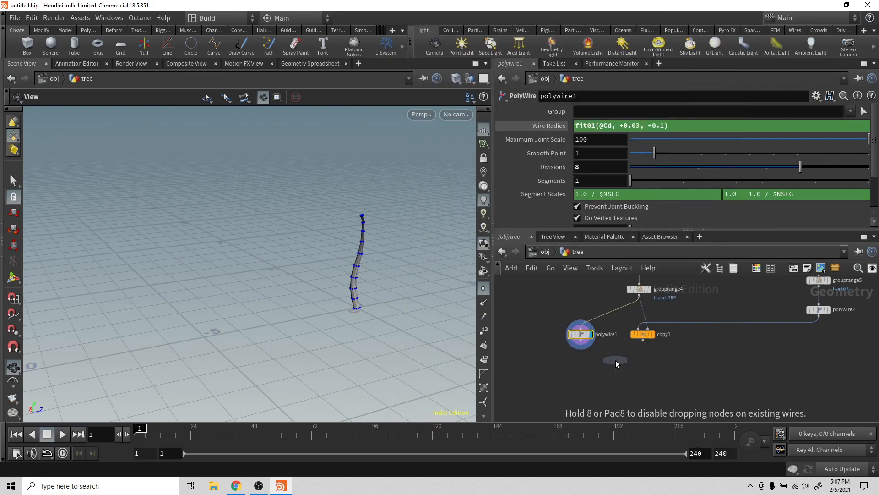
click(624, 363)
drag(581, 348, 611, 396)
click(633, 363)
Examine from several angles how the copied branches attach to the trunk in the merged geometry.
drag(373, 293, 426, 301)
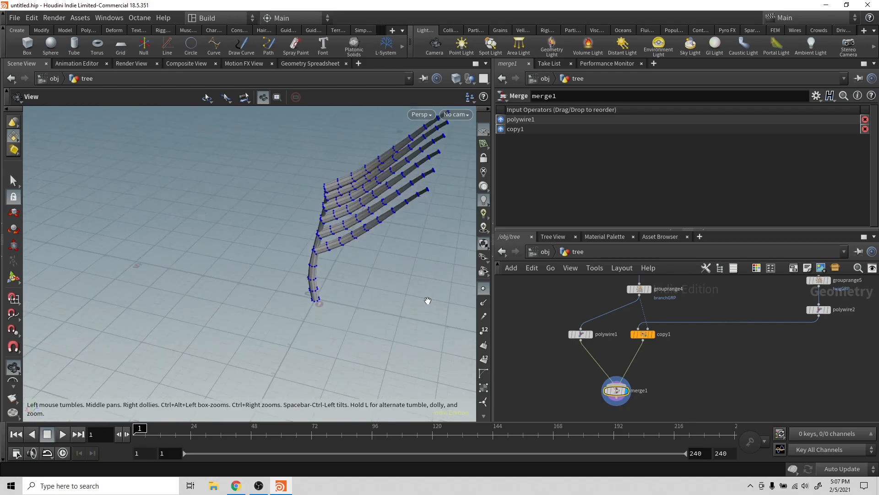
scroll(426, 301, up, 5)
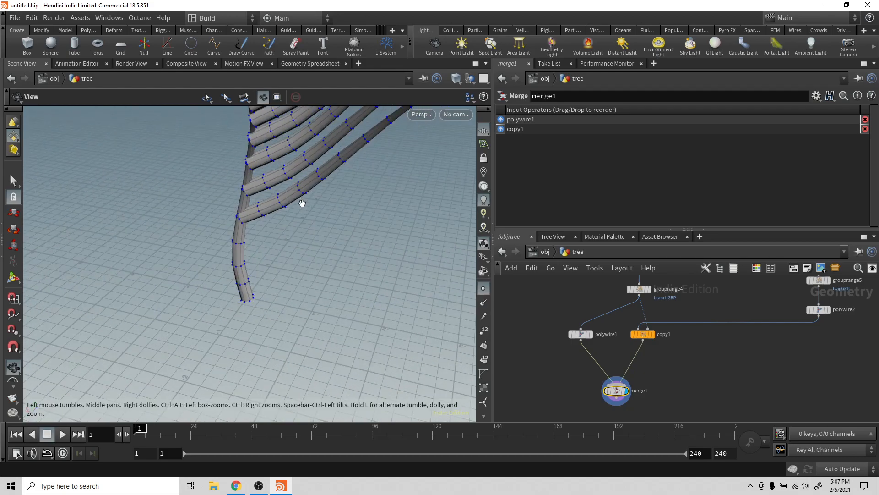
drag(299, 201, 314, 277)
drag(304, 163, 324, 226)
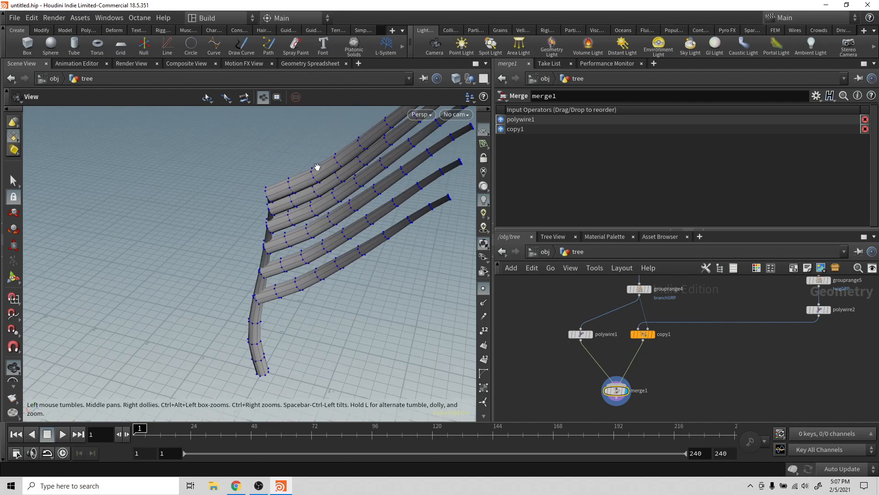
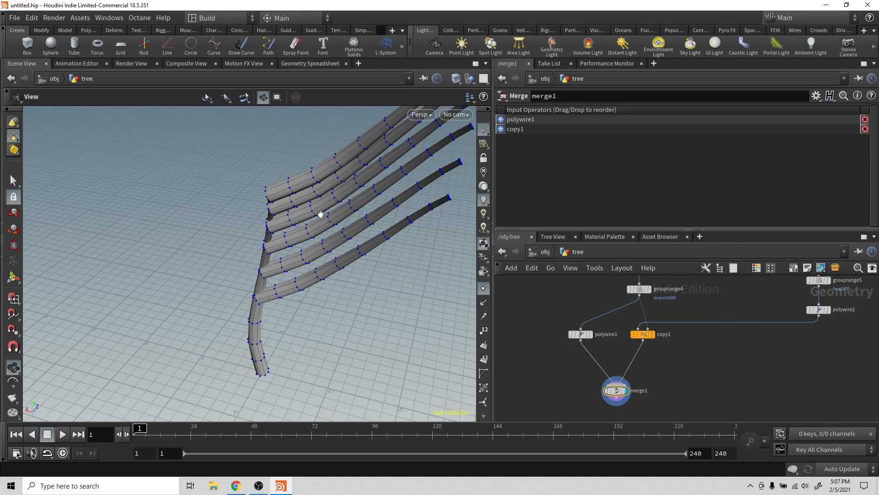
scroll(328, 190, up, 5)
scroll(299, 294, down, 4)
scroll(284, 300, up, 4)
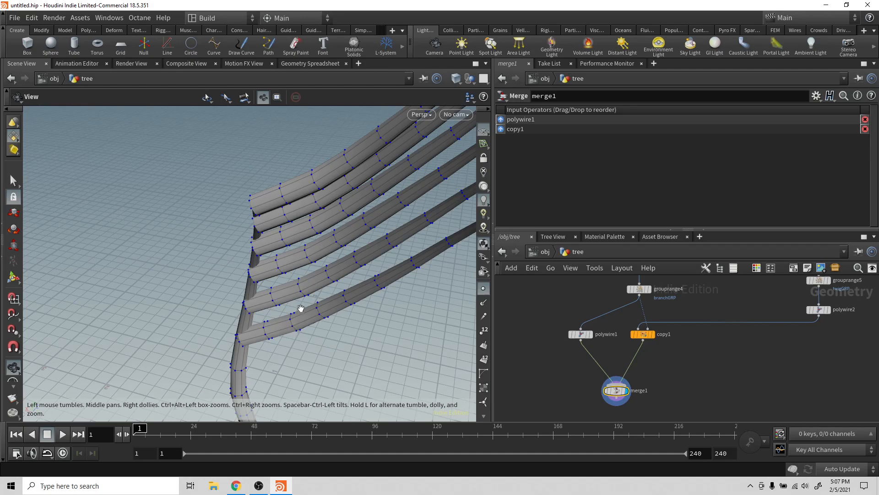
middle_drag(298, 308, 301, 269)
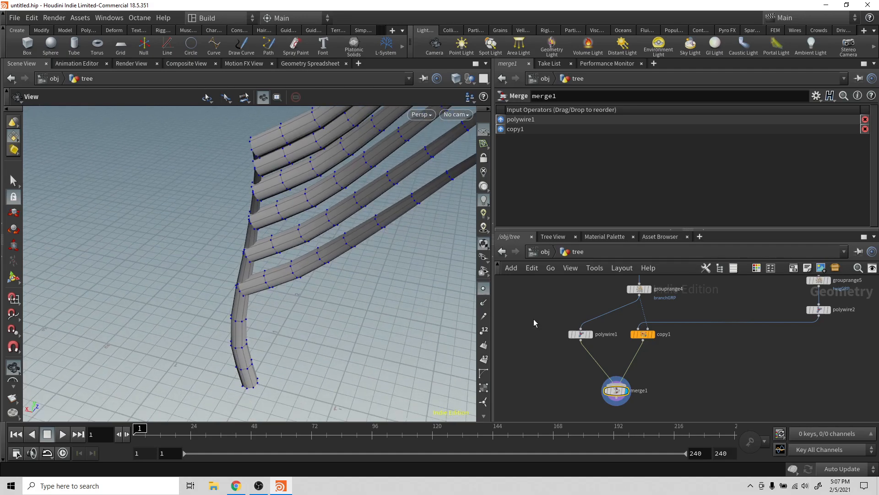
key(Tab)
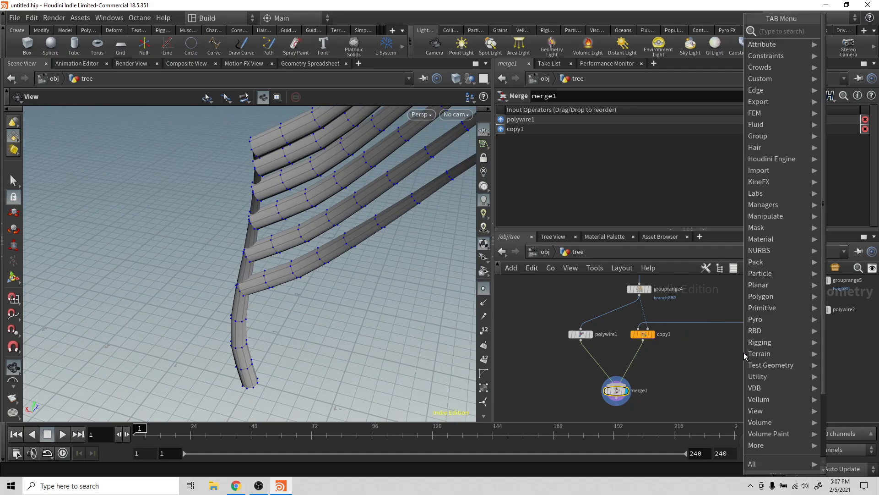
text(tran)
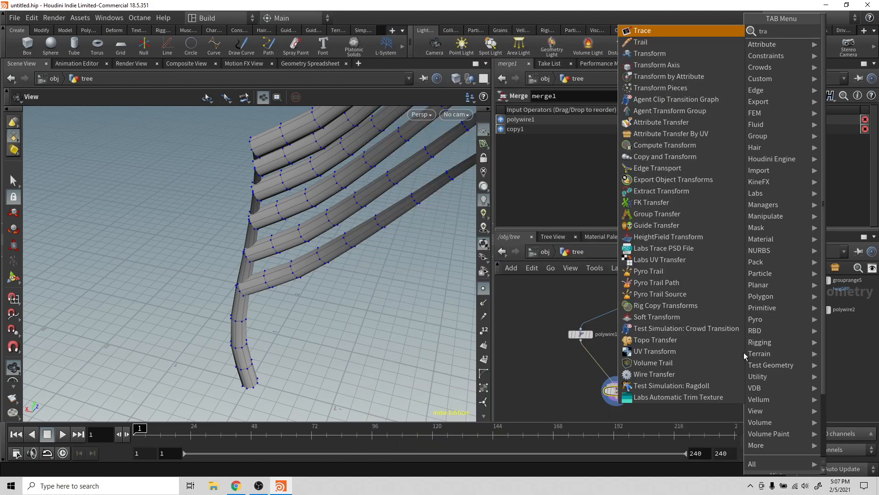
key(BackSpace)
key(BackSpace)
key(BackSpace)
key(BackSpace)
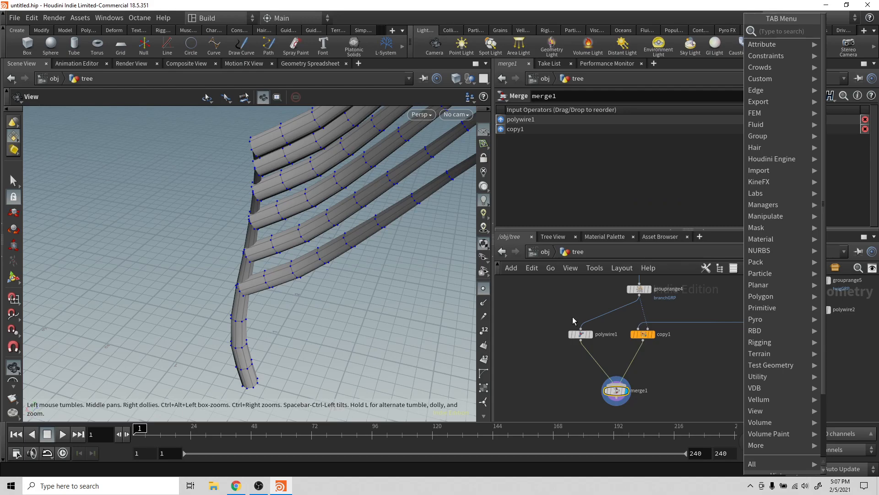
key(Escape)
Try different Rotate X and Y values on the Copy Stamp's branches, undoing each change.
click(646, 337)
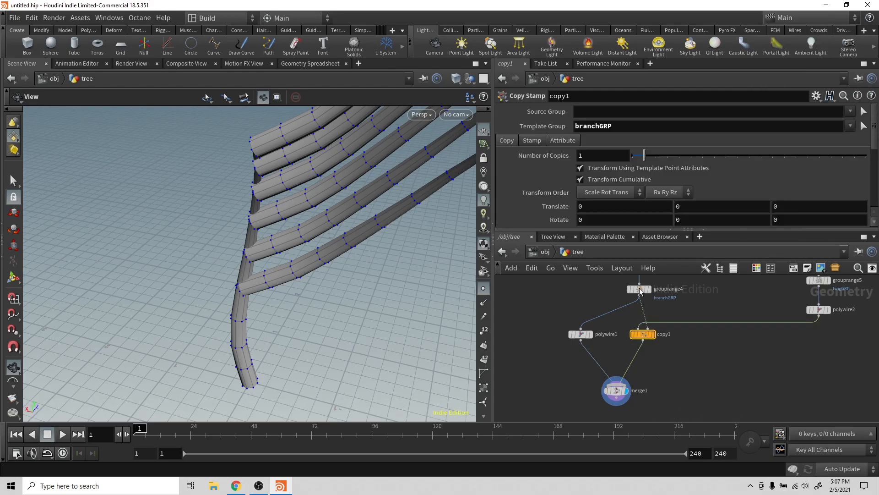
scroll(553, 184, down, 3)
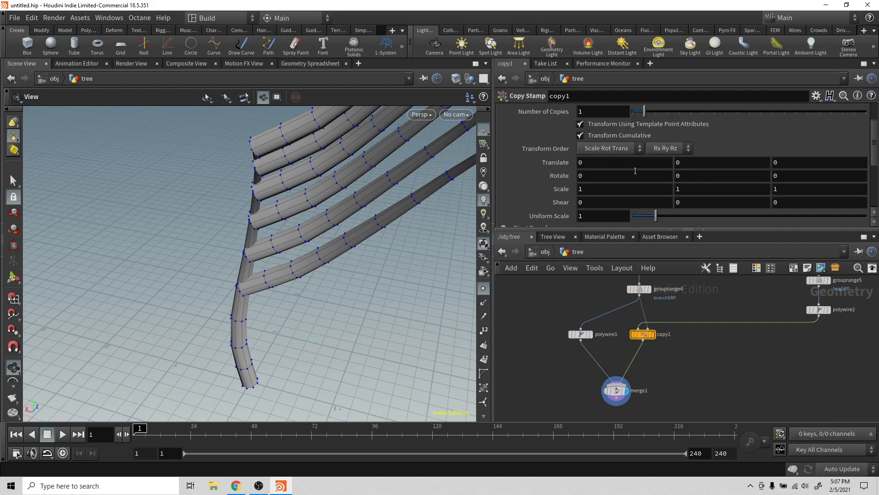
middle_drag(618, 175, 747, 130)
key(ctrl+z)
middle_drag(683, 176, 684, 137)
key(ctrl+z)
Turn off Transform Cumulative on the Copy Stamp, and test Rotate values on each axis, restoring them to 0.
click(580, 135)
middle_drag(637, 179, 347, 160)
key(ctrl+z)
middle_drag(710, 178, 669, 132)
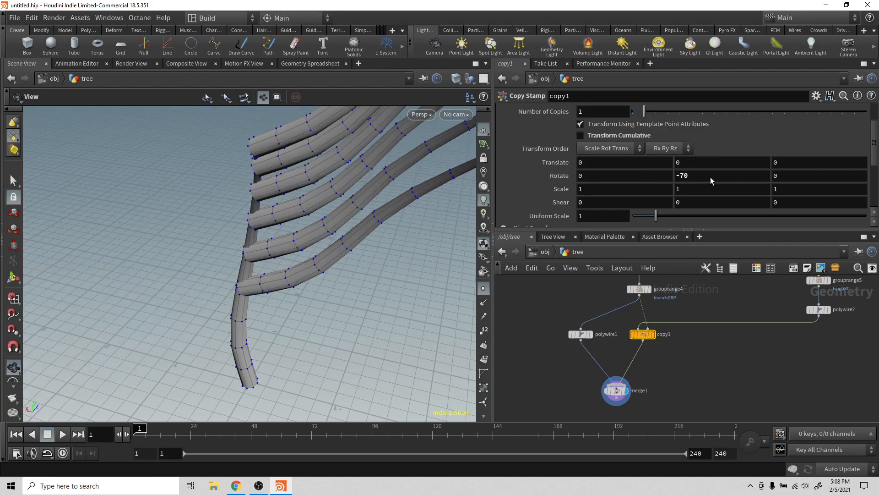
key(ctrl+z)
middle_drag(790, 175, 777, 120)
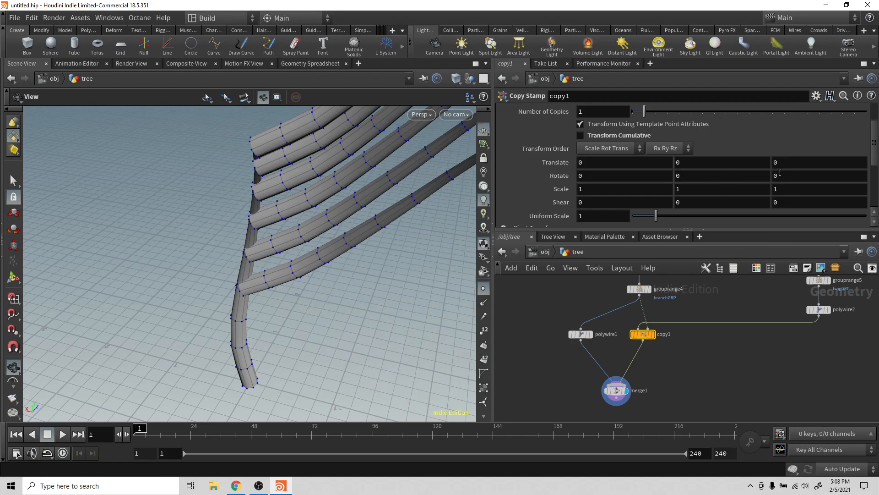
Set the Copy Stamp's Rotate X to the expression fit01(rand($PT), 0 ,360).
click(647, 175)
text($PT)
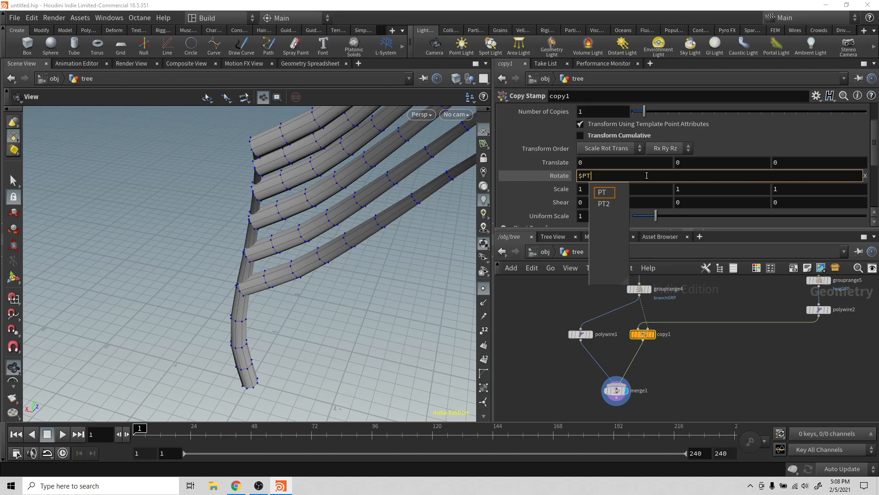
key(Home)
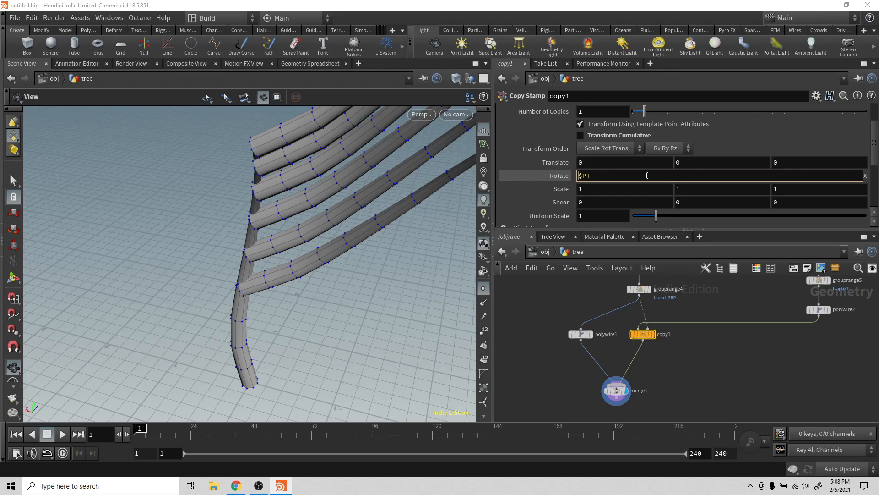
text(rand()
key(End)
text())
key(Home)
text(F)
key(BackSpace)
text(fit01*)
key(BackSpace)
text(()
click(647, 176)
text(, 0)
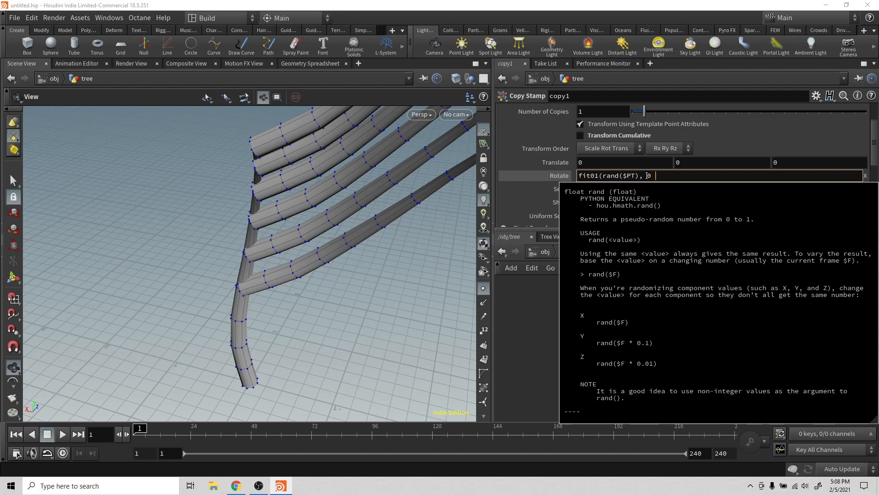
text( ,360))
key(Return)
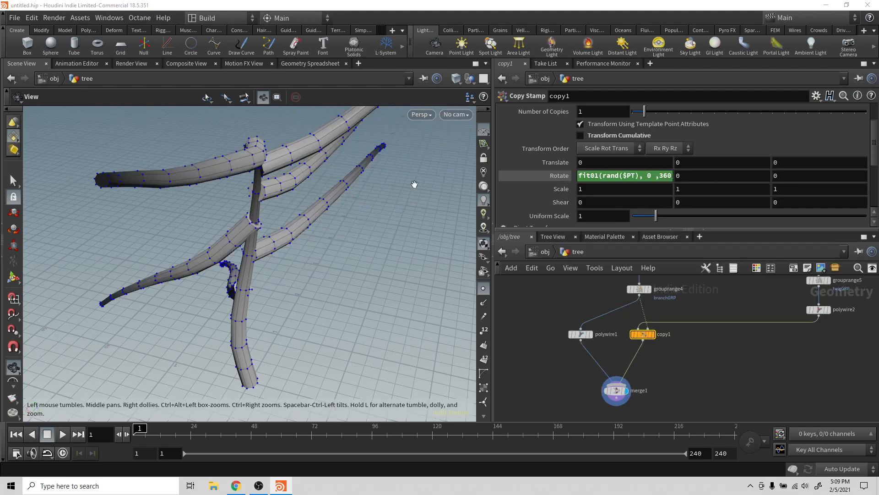
Try Rotate Y, Rotate Z and Translate Y offsets on the randomly rotated branches, and undo them.
drag(400, 220, 229, 216)
middle_drag(704, 174, 701, 131)
middle_drag(783, 177, 796, 137)
scroll(783, 179, up, 1)
key(ctrl+z)
middle_drag(711, 191, 394, 175)
key(ctrl+z)
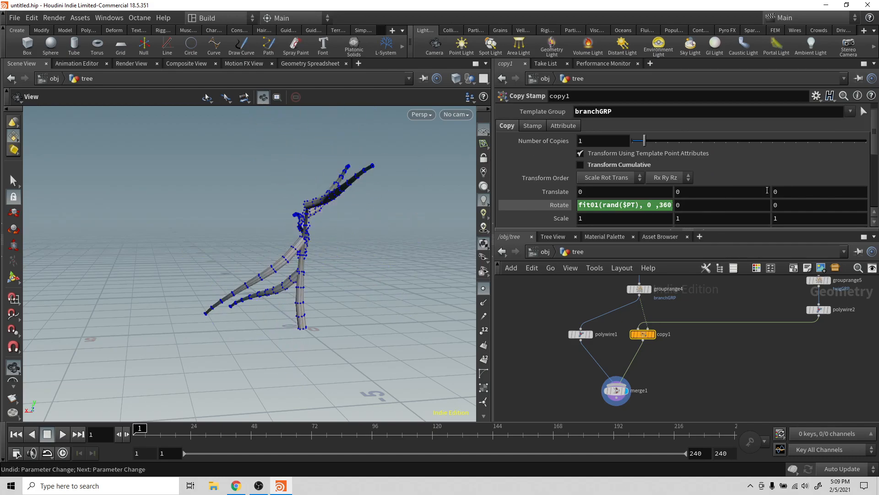
Delete the expression from the Copy Stamp's Rotate X channel and reset the value to 0.
right_click(656, 204)
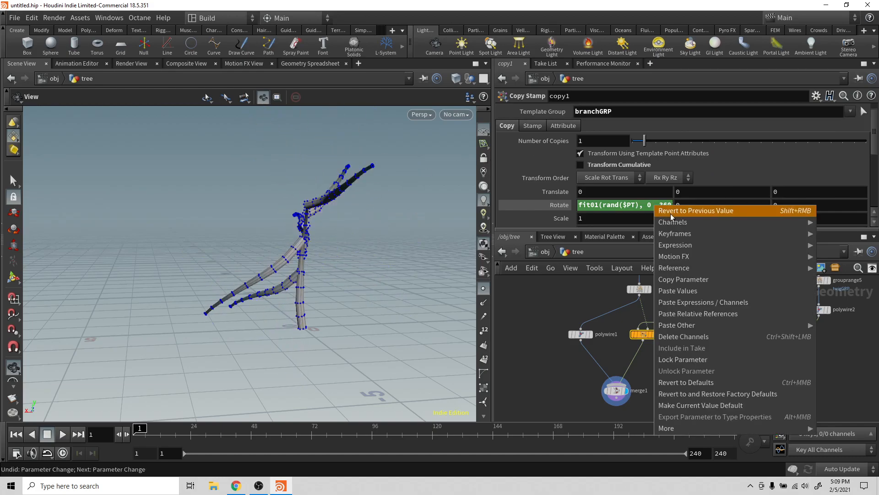
mouse_move(690, 329)
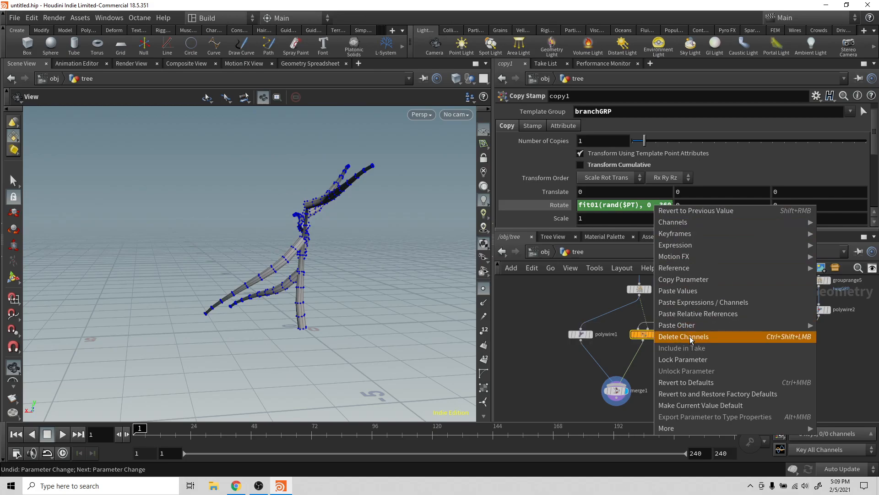
click(691, 339)
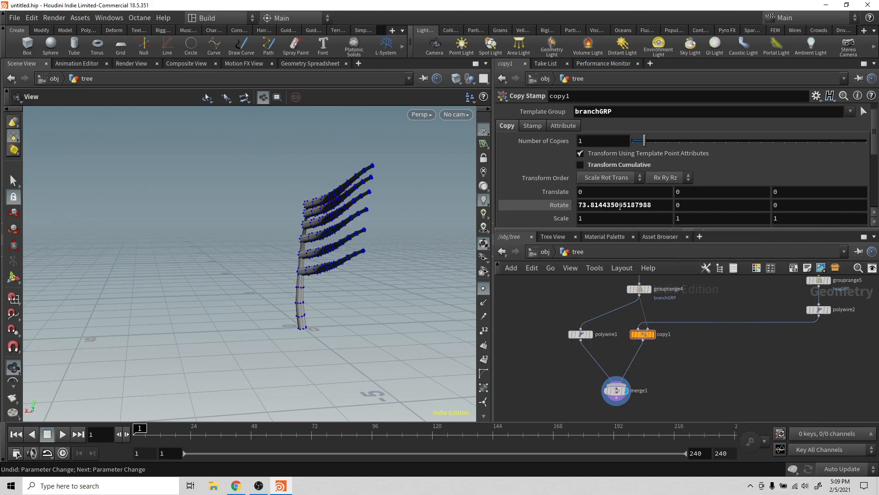
double_click(654, 205)
text(0)
key(Return)
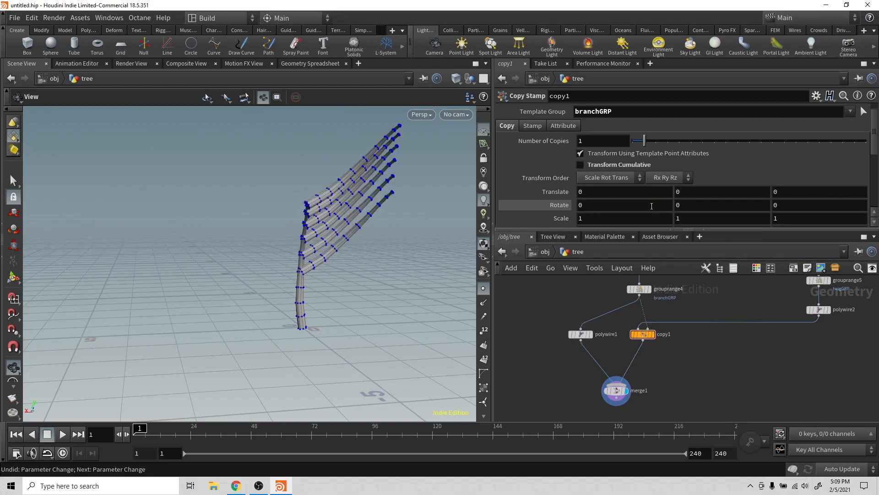
Set the Copy Stamp's Rotate Z to -40, and test Rotate X values, undoing those back to 0.
drag(355, 225, 375, 209)
middle_drag(594, 205, 627, 165)
key(ctrl+z)
mouse_move(794, 206)
middle_down()
mouse_move(791, 158)
mouse_move(820, 158)
mouse_move(764, 155)
mouse_move(785, 214)
middle_up()
middle_drag(596, 205, 876, 208)
drag(876, 208, 714, 205)
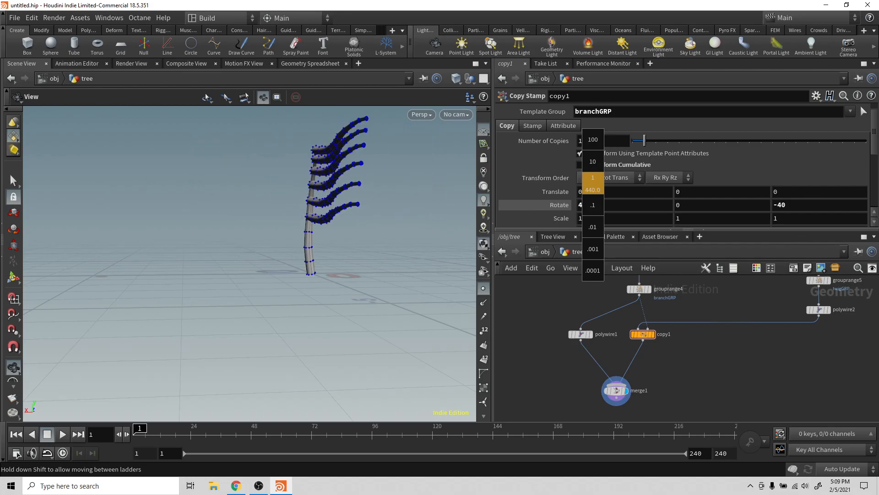
middle_drag(714, 205, 600, 203)
key(ctrl+z)
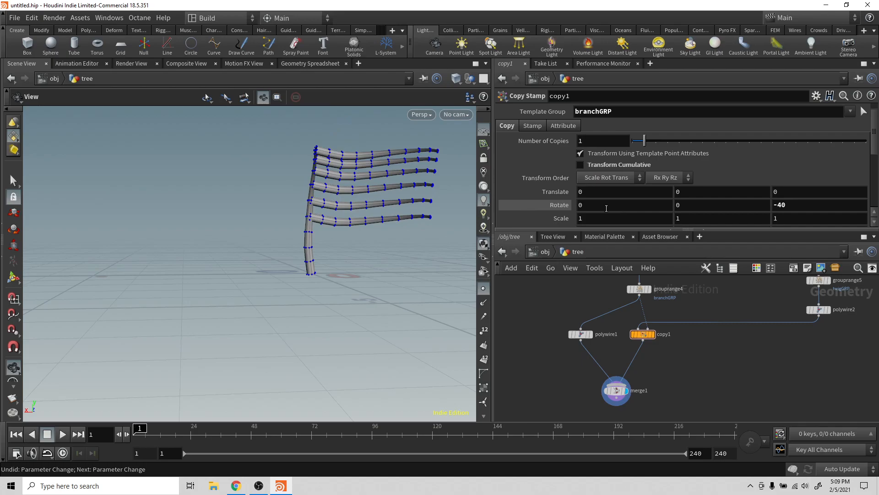
Set the Copy Stamp's Rotate X to the expression fit01(rand($PT), 0, 360).
click(610, 204)
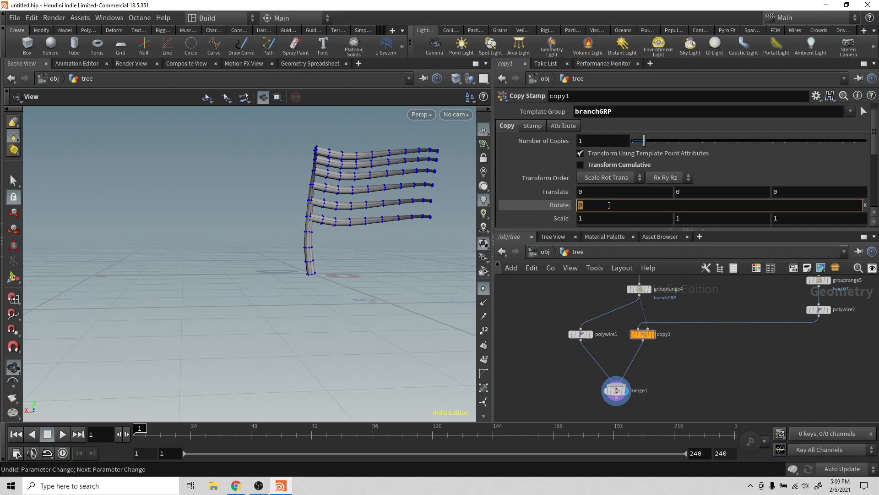
text(fit)
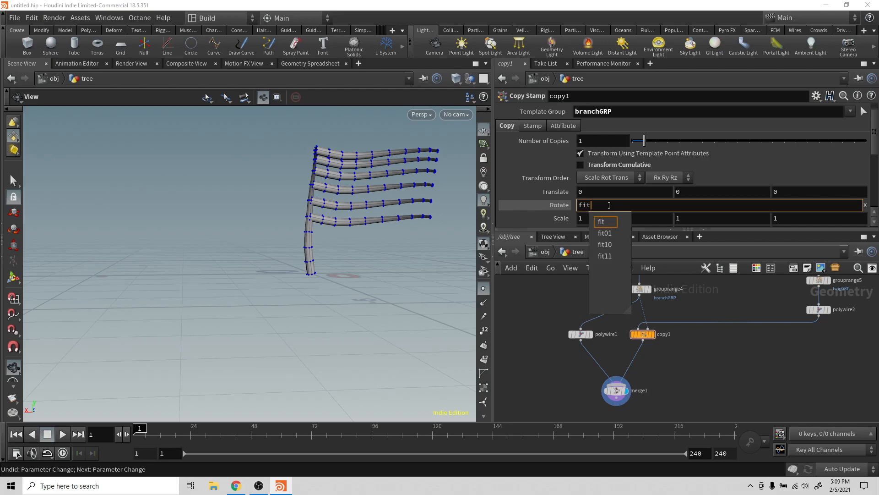
text(01)
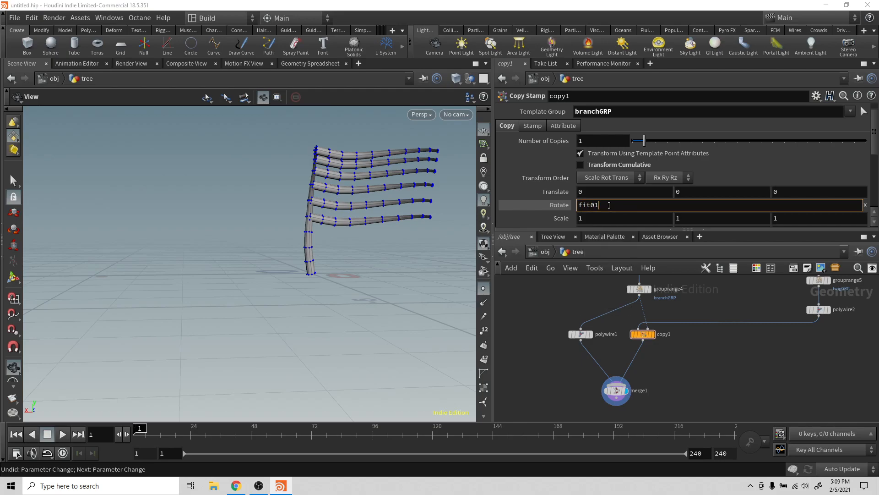
text(($)
key(BackSpace)
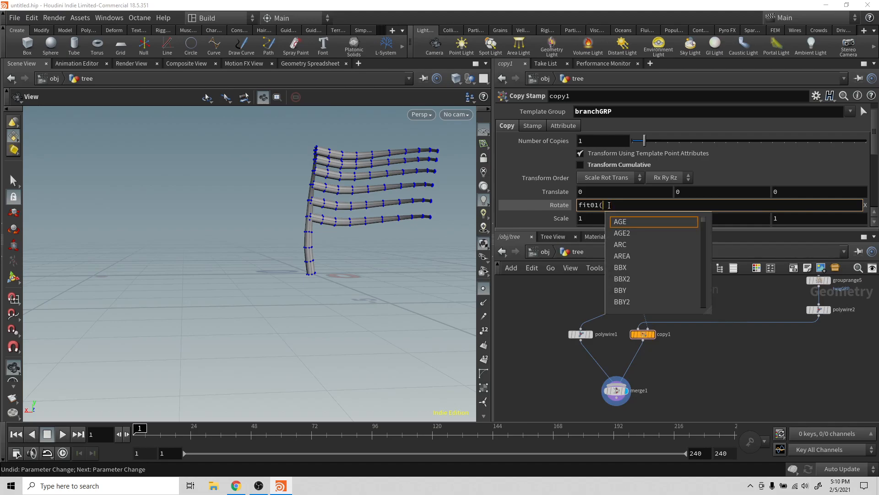
text(rand()
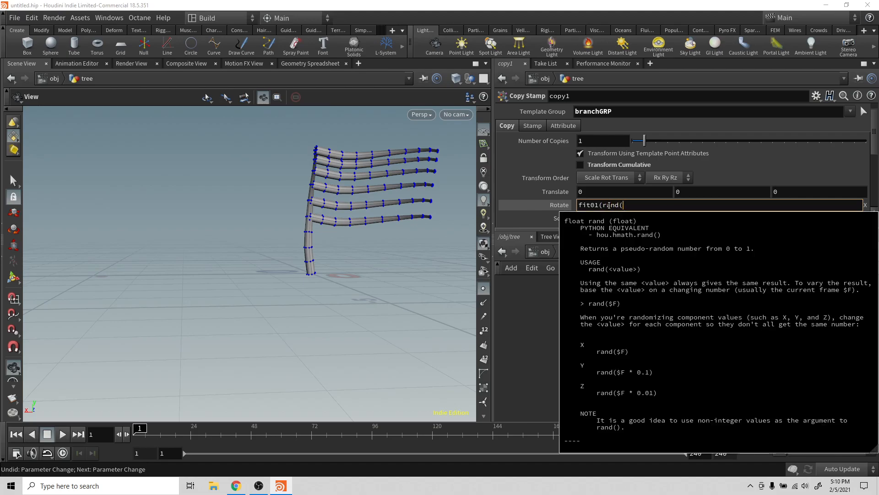
text($PT)
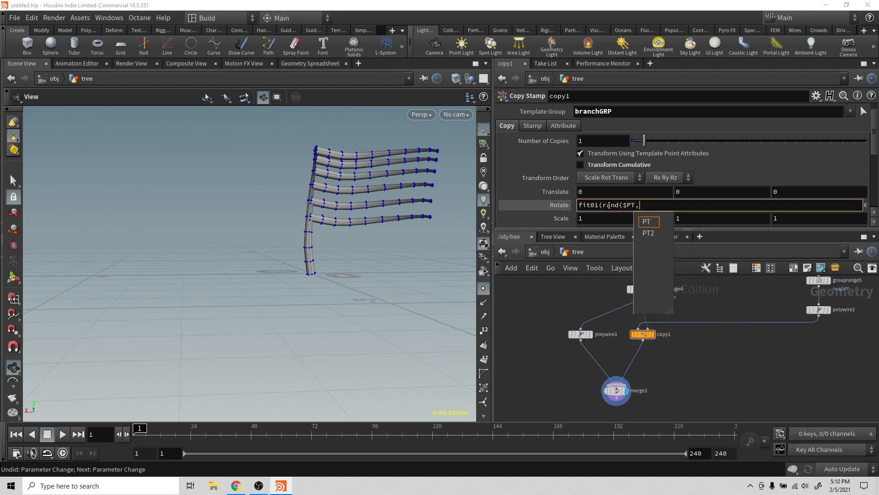
text(, 360)
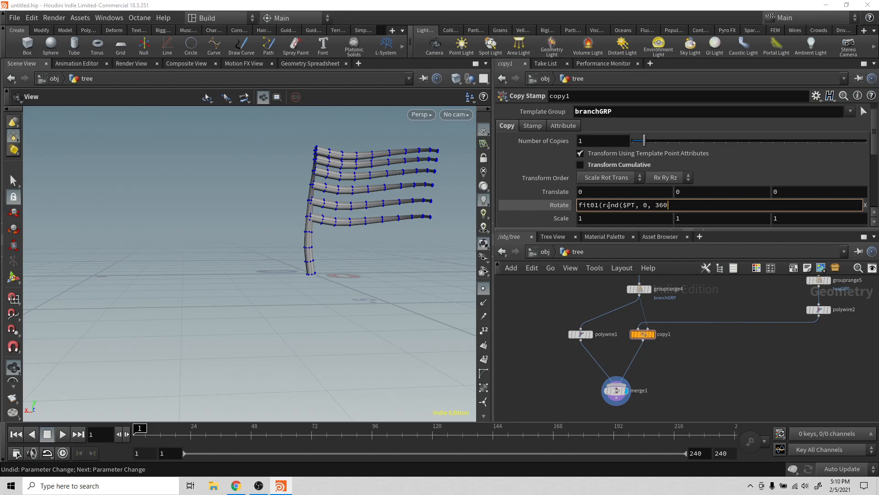
text())
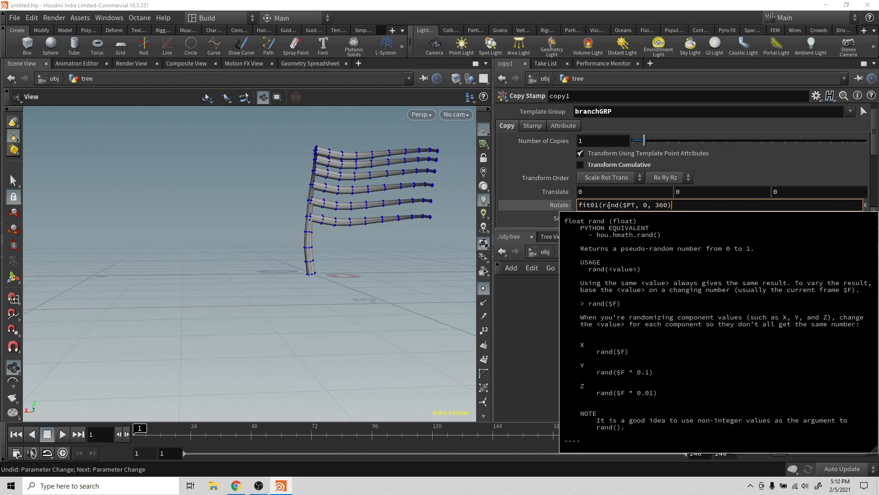
key(Return)
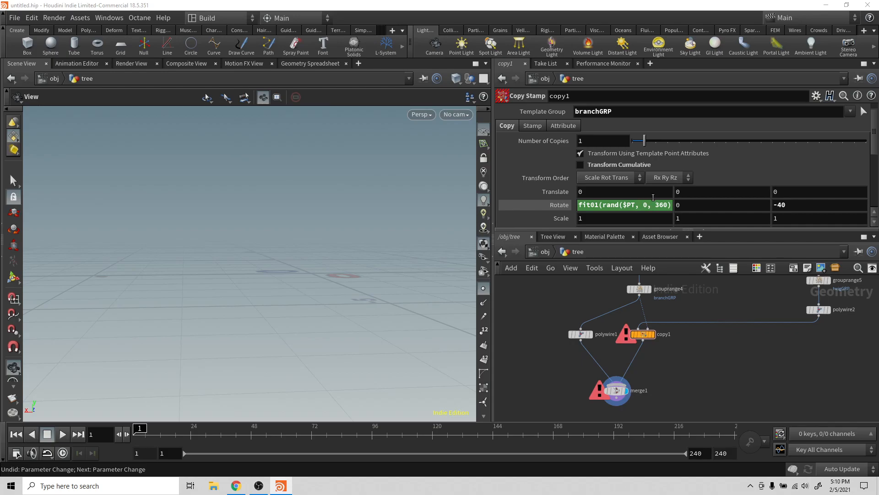
double_click(646, 204)
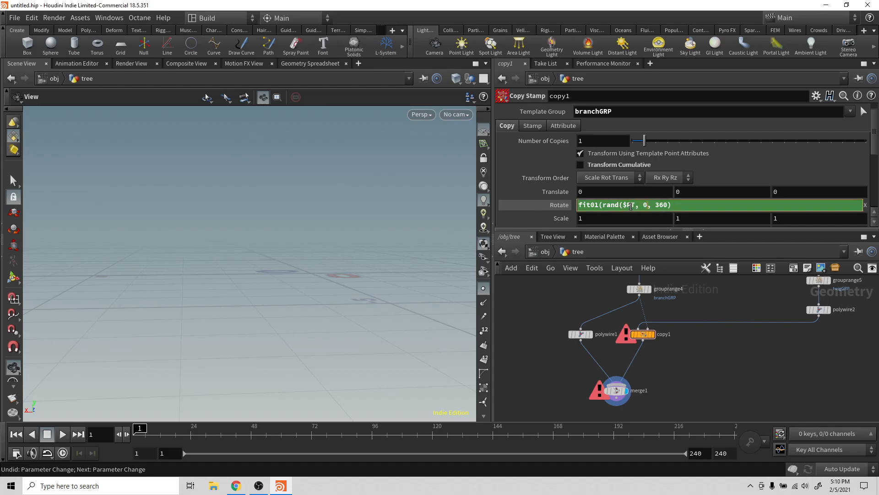
text())
key(Return)
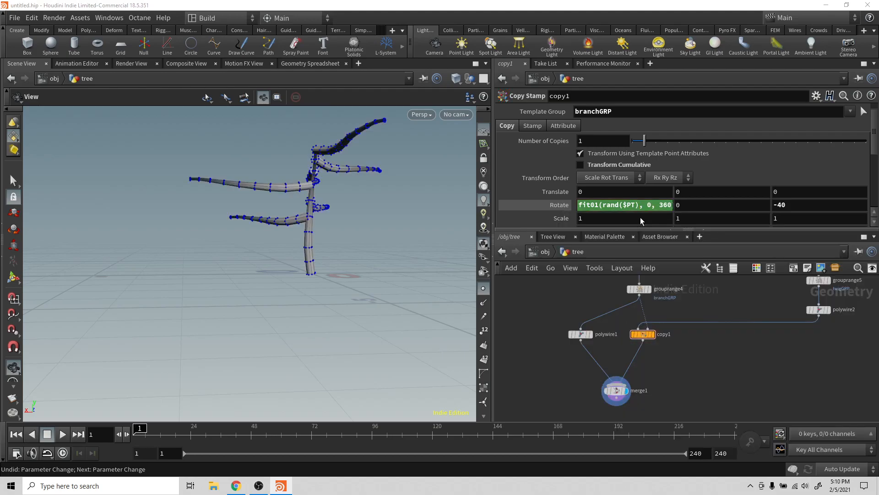
drag(342, 215, 440, 238)
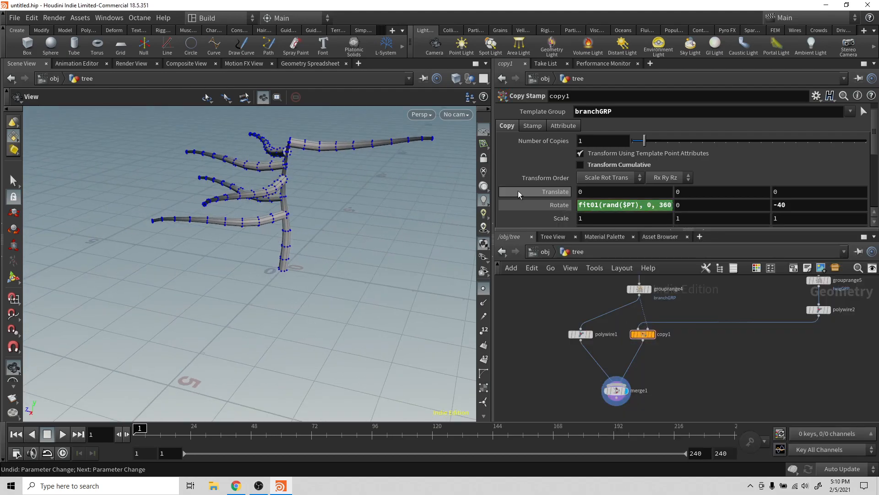
Try different Rotate Z and Rotate Y values on the Copy Stamp, and undo them.
mouse_move(792, 203)
middle_down()
mouse_move(800, 156)
mouse_move(821, 155)
mouse_move(778, 159)
mouse_move(733, 176)
mouse_move(756, 169)
mouse_move(788, 202)
middle_up()
key(ctrl+z)
drag(403, 268, 486, 257)
middle_drag(701, 205, 746, 157)
key(ctrl+z)
Insert a Transform node between polywire2 and the Copy Stamp.
key(Tab)
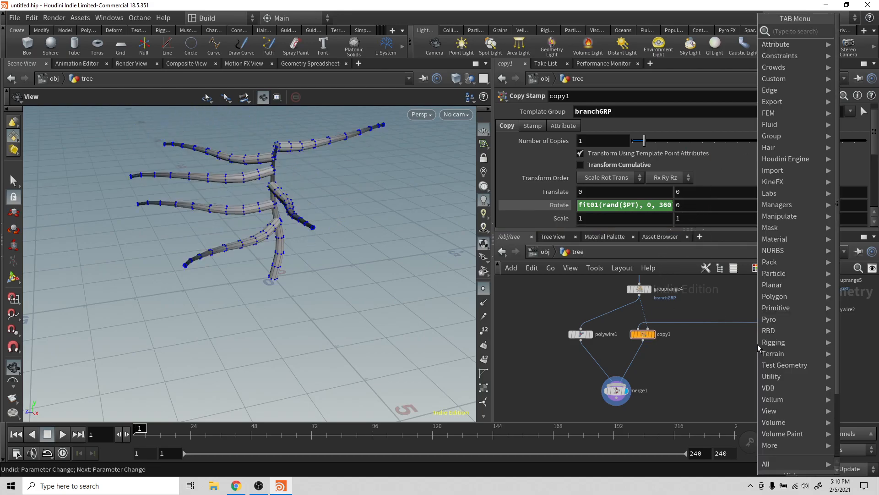
text(trans)
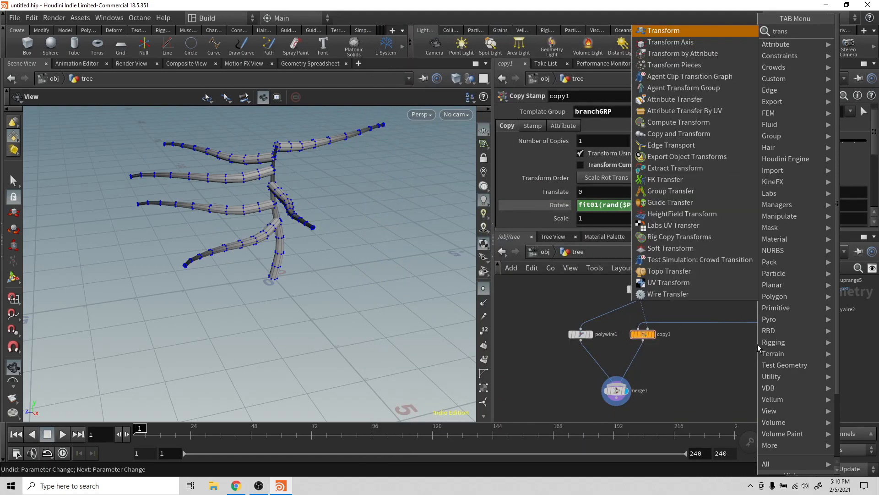
key(Return)
click(753, 323)
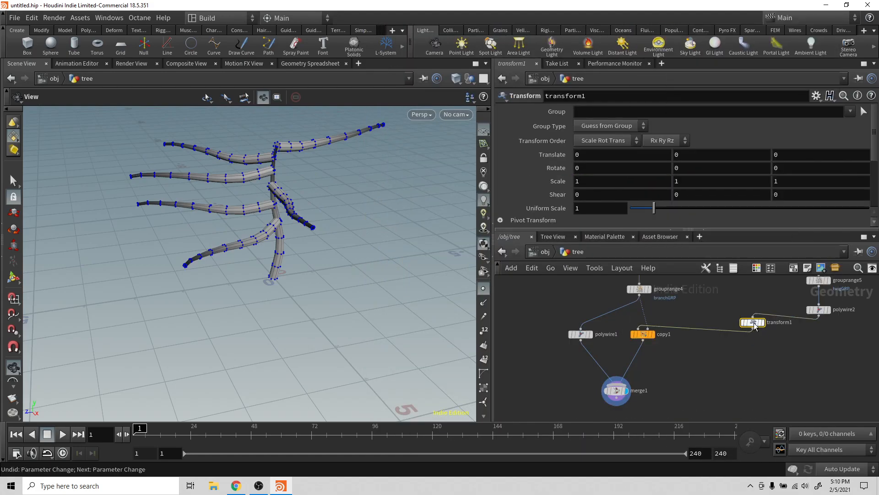
Try Rotate X and Rotate Y values on the new Transform node, and undo them.
middle_drag(653, 166, 608, 153)
key(ctrl+z)
middle_drag(704, 167, 719, 131)
key(ctrl+z)
Set the Transform node's Rotate Z to 40 to tilt the branches upward.
mouse_move(805, 168)
middle_down()
mouse_move(800, 145)
mouse_move(817, 127)
mouse_move(842, 127)
mouse_move(810, 176)
middle_up()
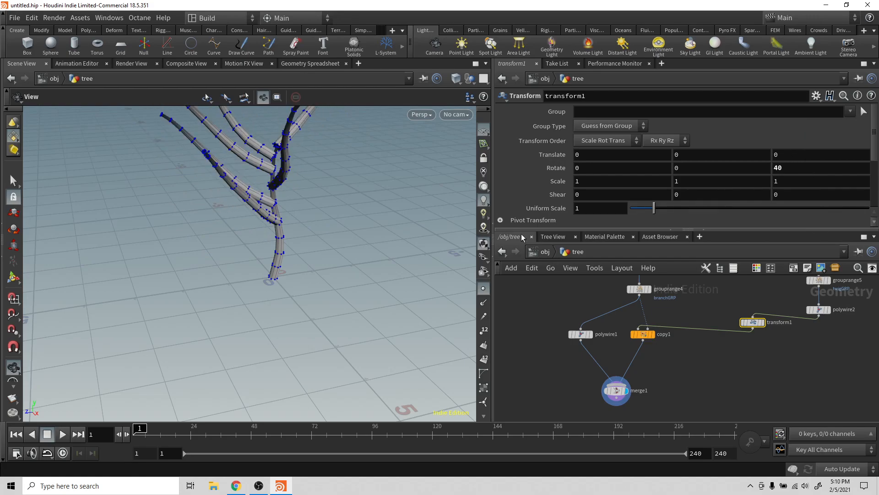
drag(359, 251, 431, 250)
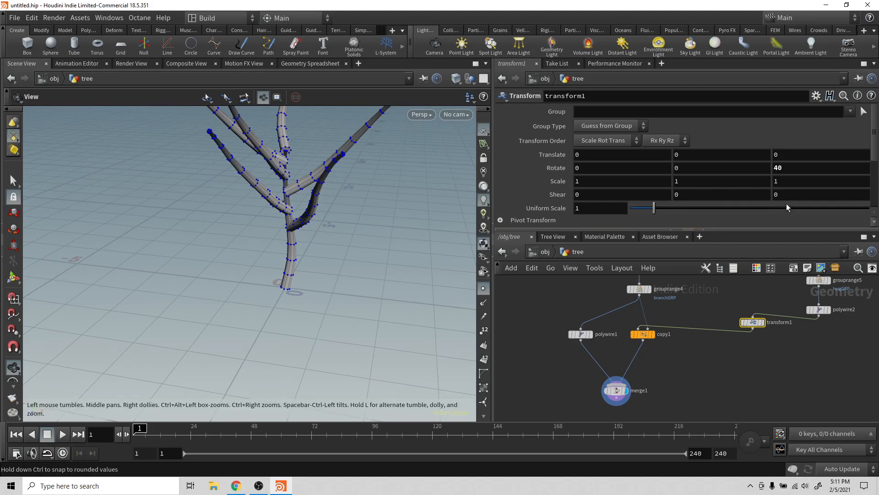
Name the Copy Stamp's first stamp variable treeBranchAngle.
click(645, 336)
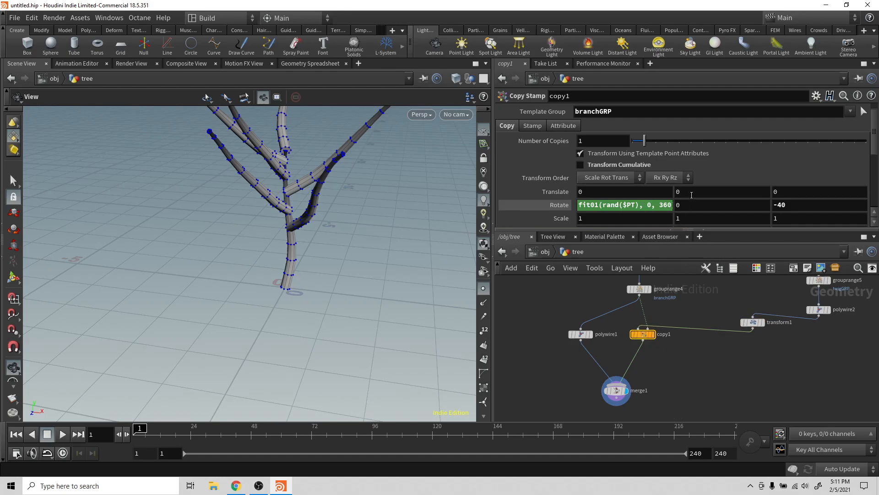
drag(692, 231, 689, 299)
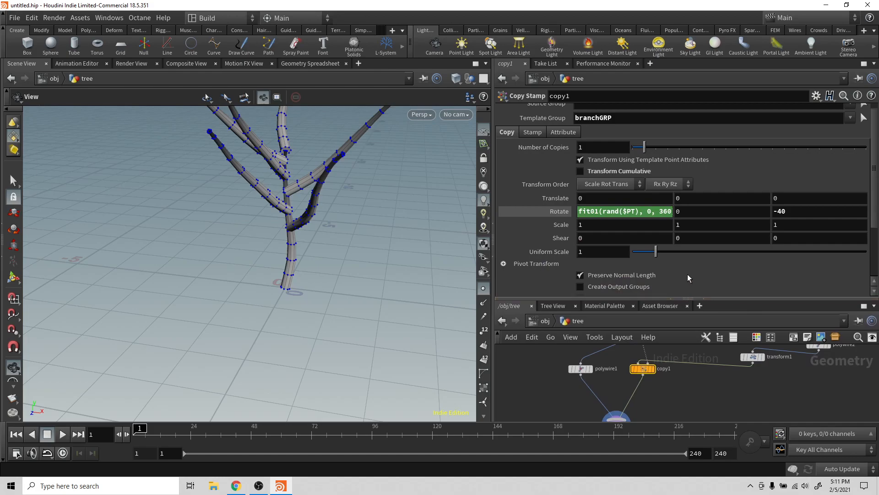
click(536, 133)
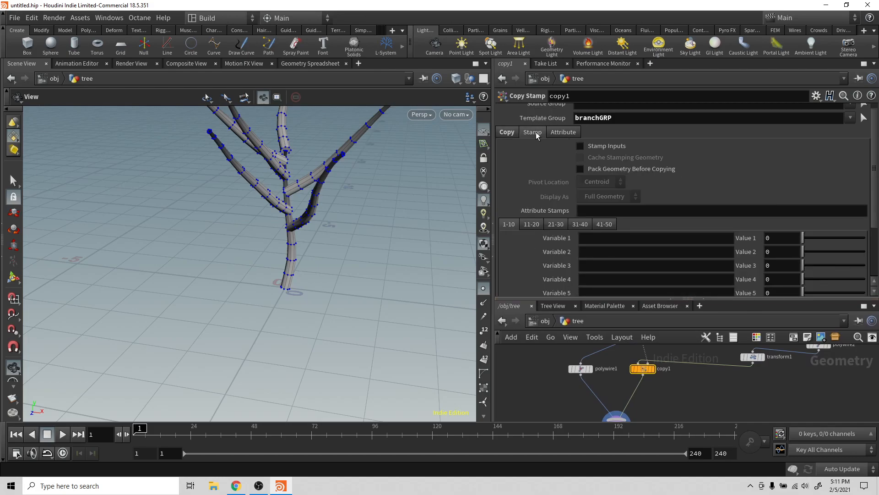
click(640, 238)
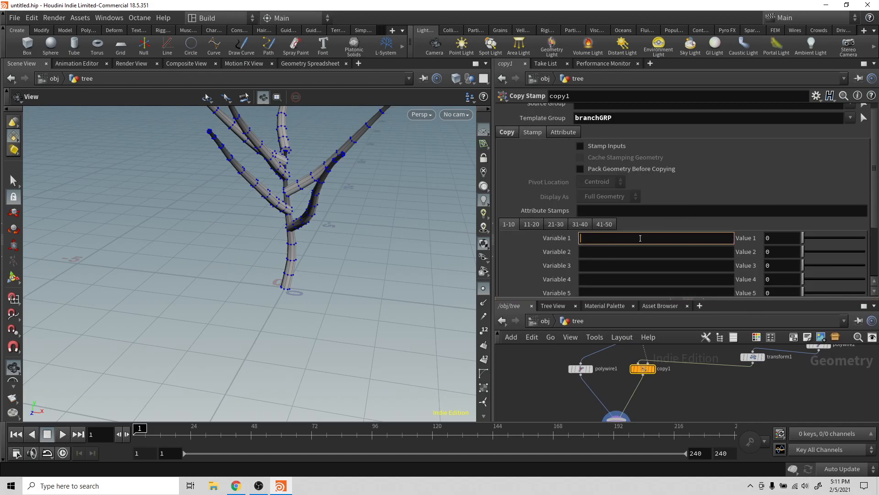
text(treeBranchAngl)
text(e)
key(Return)
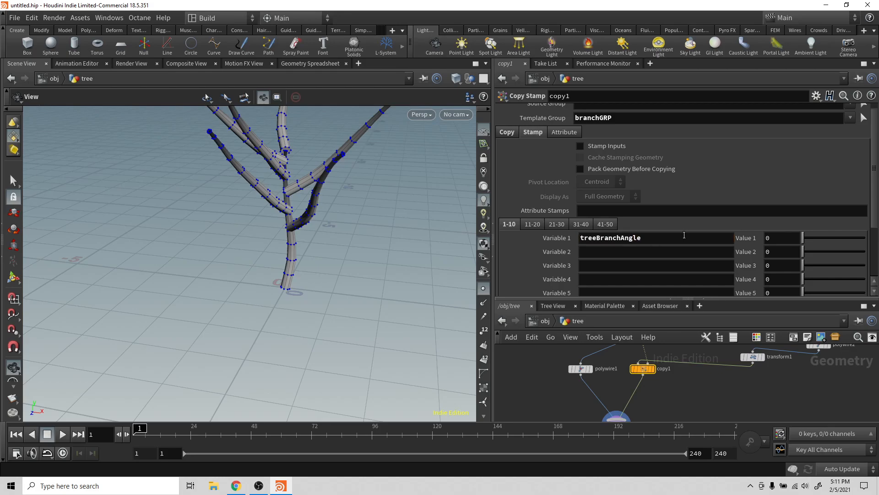
double_click(632, 237)
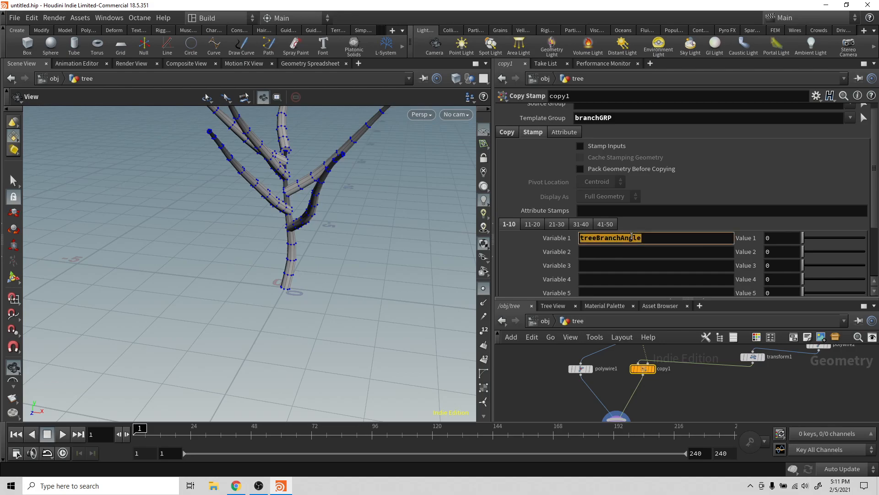
Rename the Copy Stamp node copy1 as branchCopy.
double_click(664, 368)
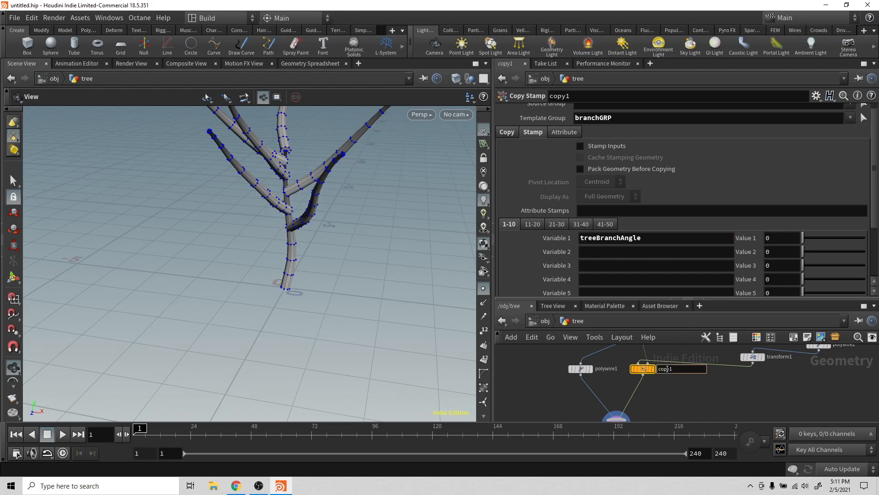
text(branchCopy)
key(Return)
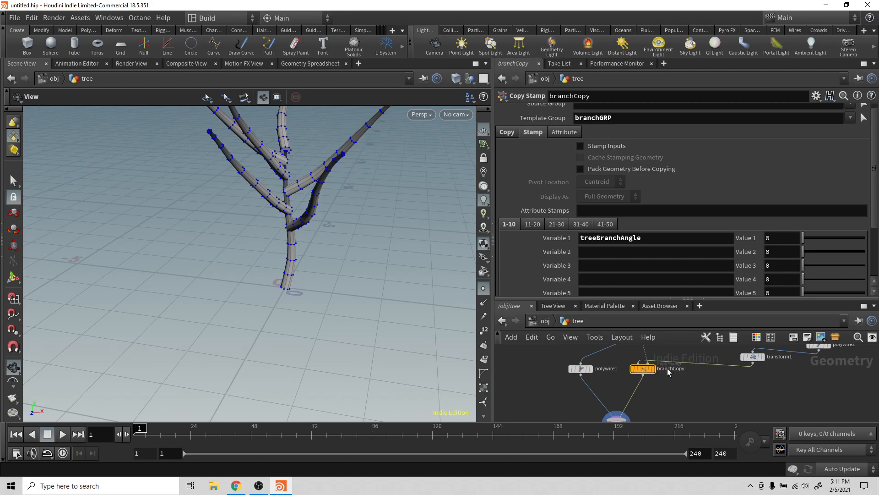
Set transform1's Rotate Z to the expression stamp("../branchCopy/", "treeBranchAngle", 40).
click(752, 360)
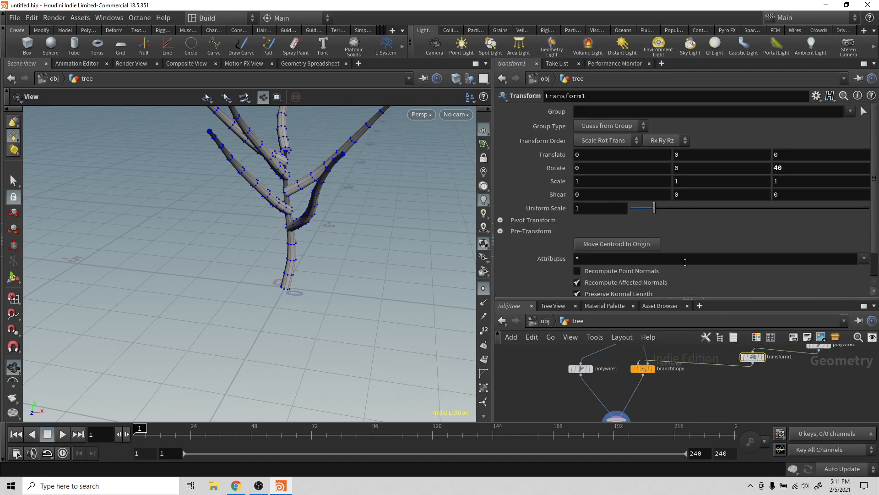
click(779, 167)
text(sam)
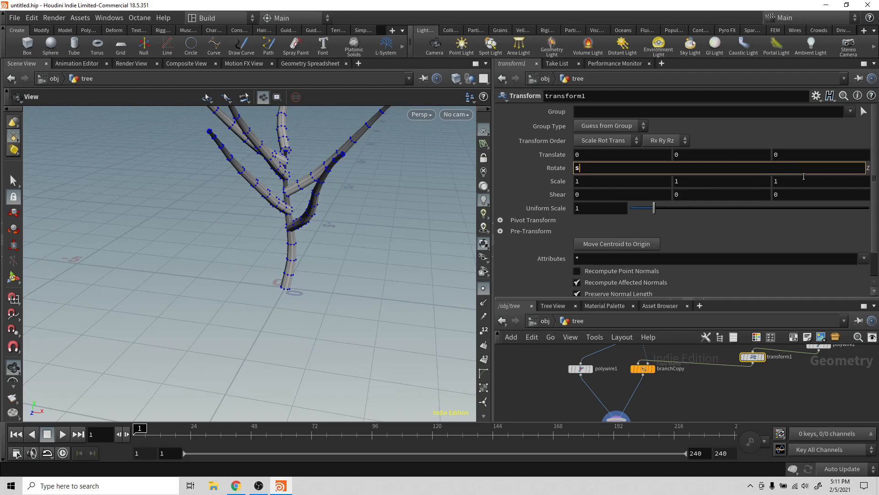
key(BackSpace)
key(BackSpace)
text(tamp)
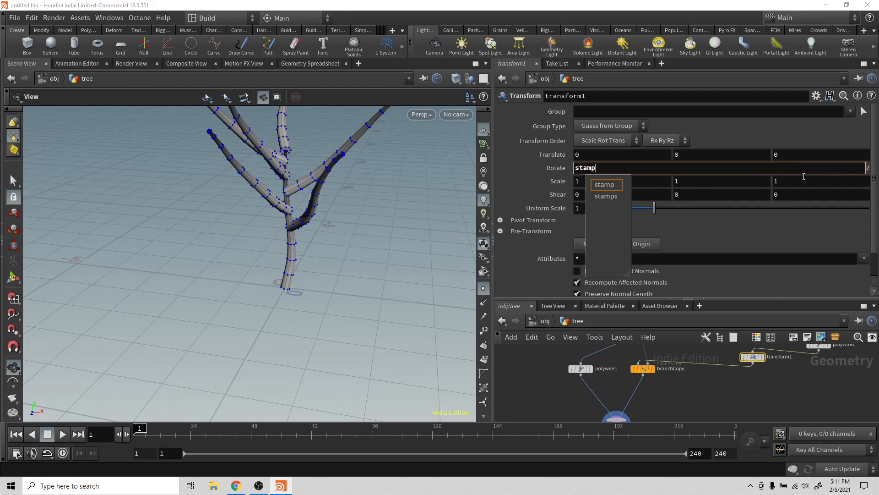
text(()
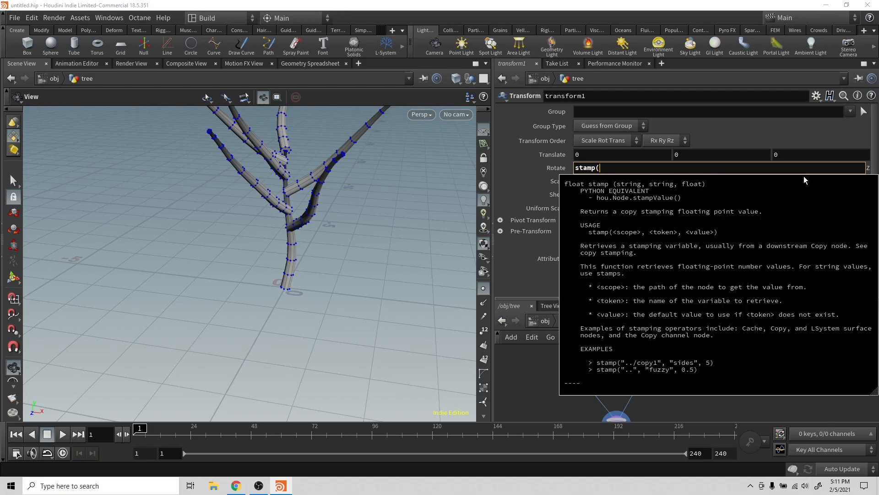
text(")
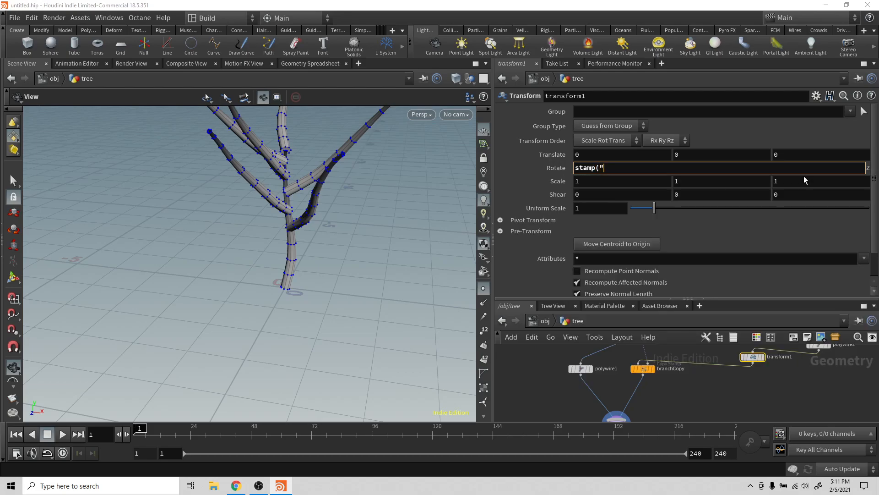
text(../)
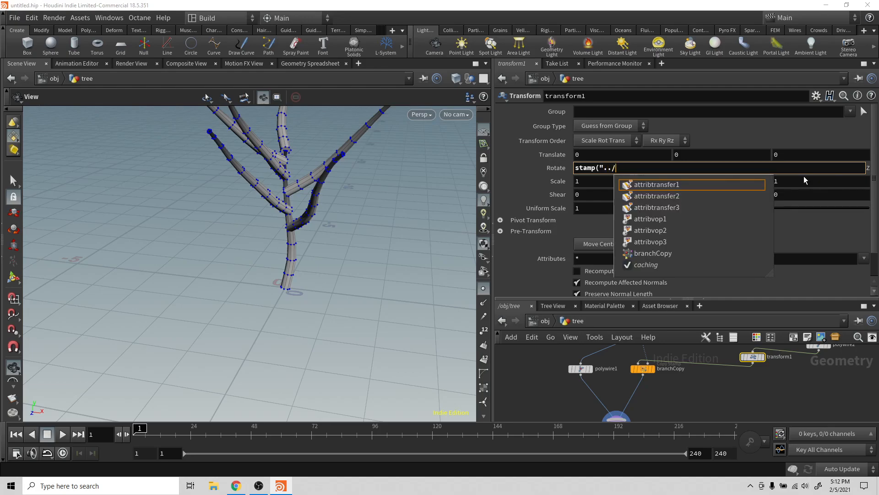
text(bran)
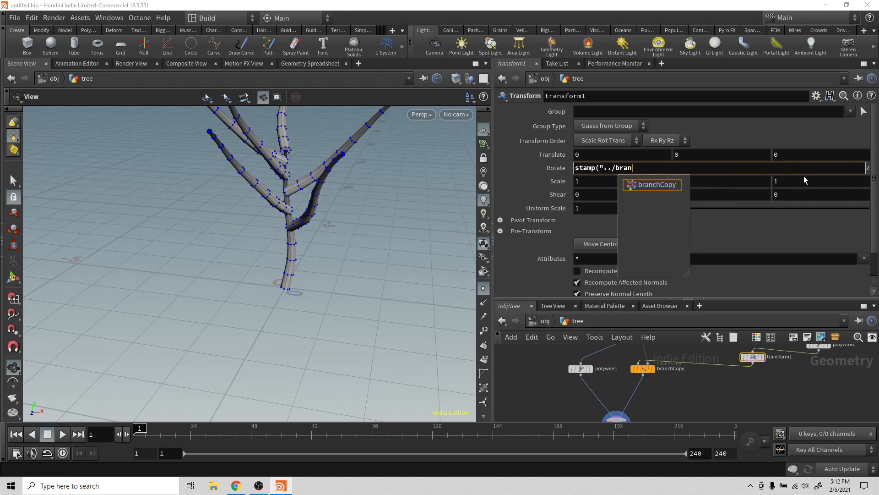
text(chCopy/)
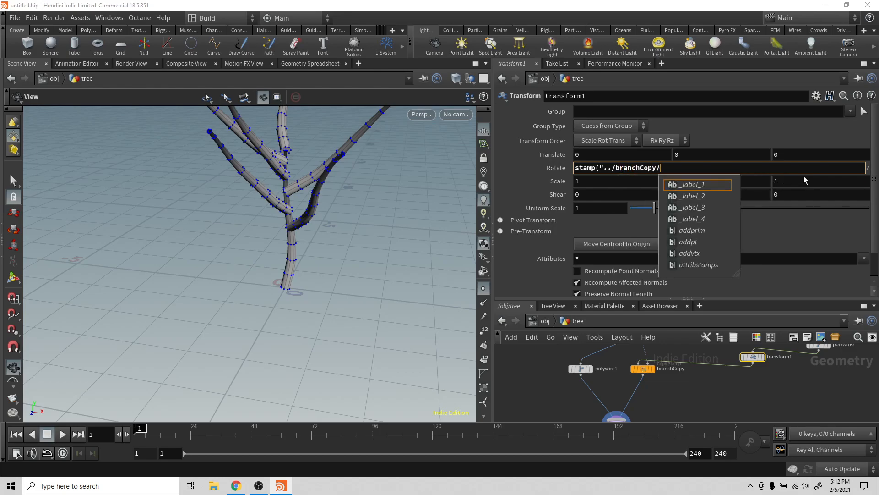
text(")
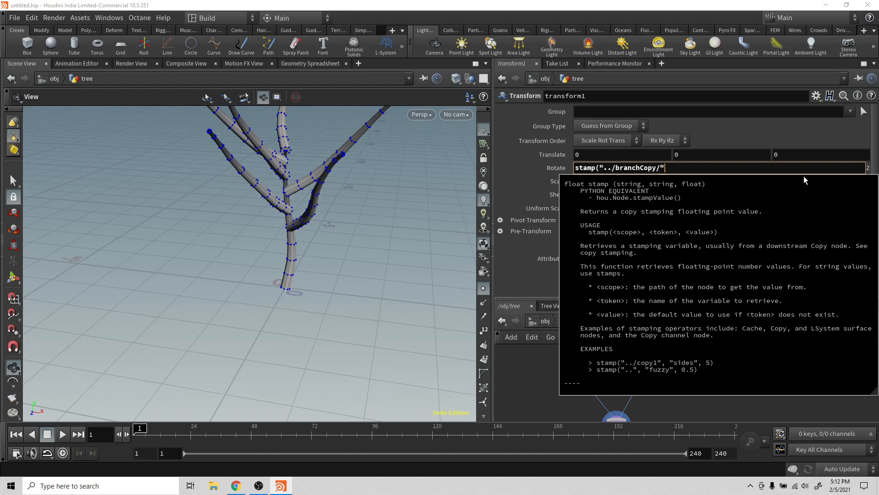
text(, "treeBranchAngle)
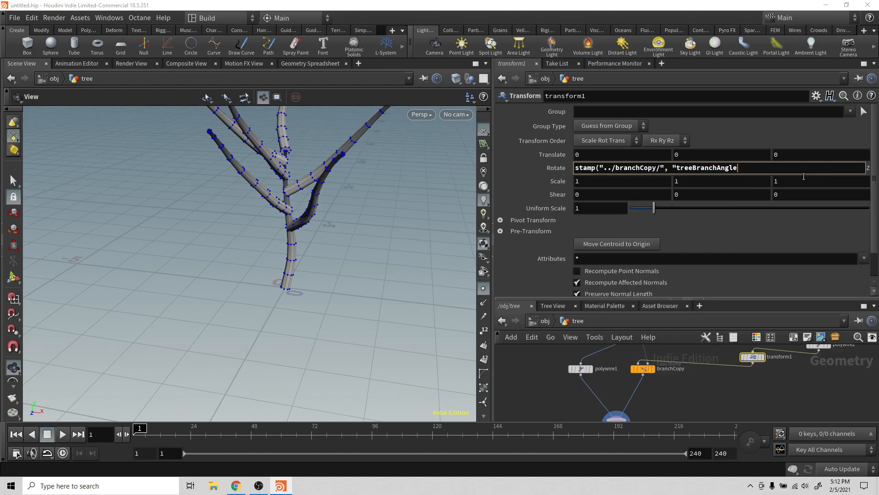
text(", )
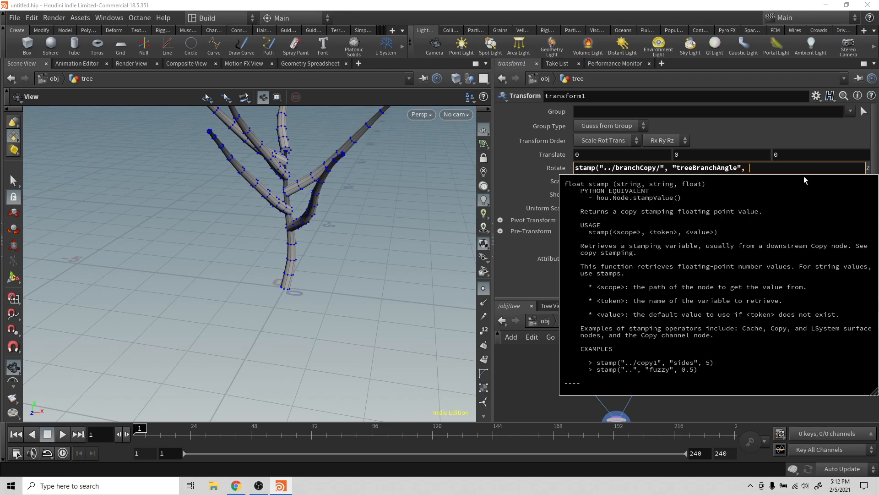
text(40))
key(Return)
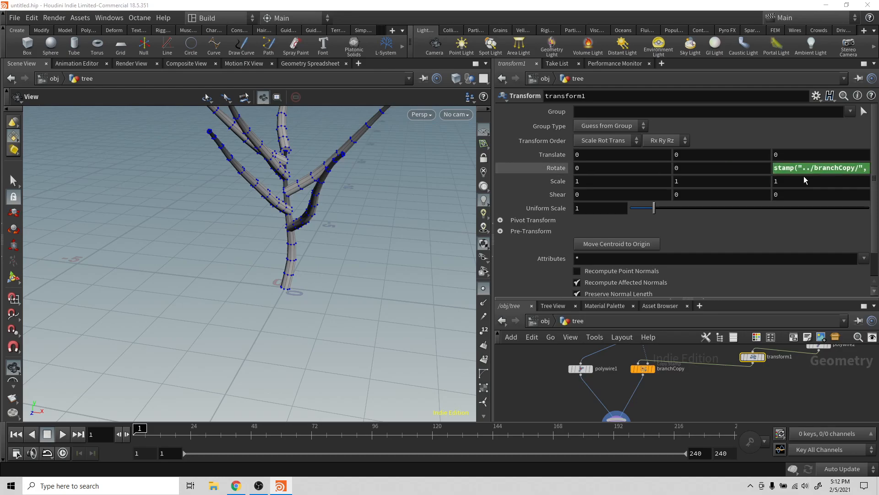
Enable Stamp Inputs on the branchCopy Copy Stamp node.
click(647, 366)
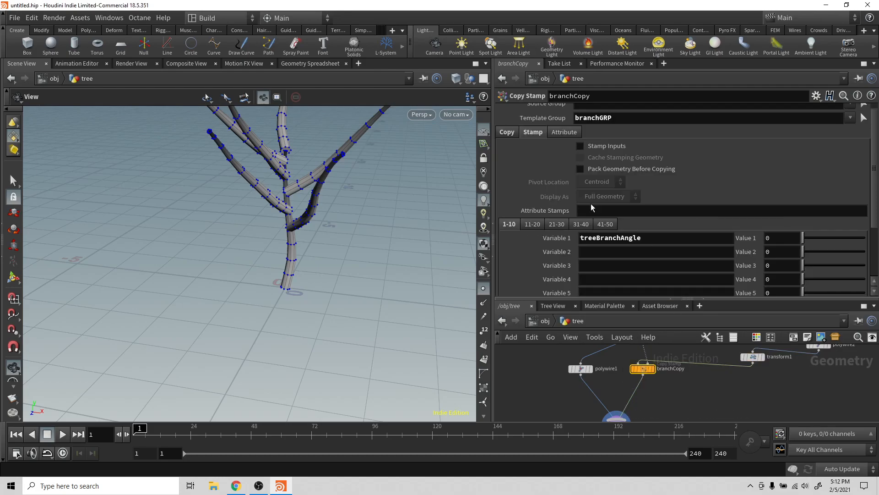
click(580, 145)
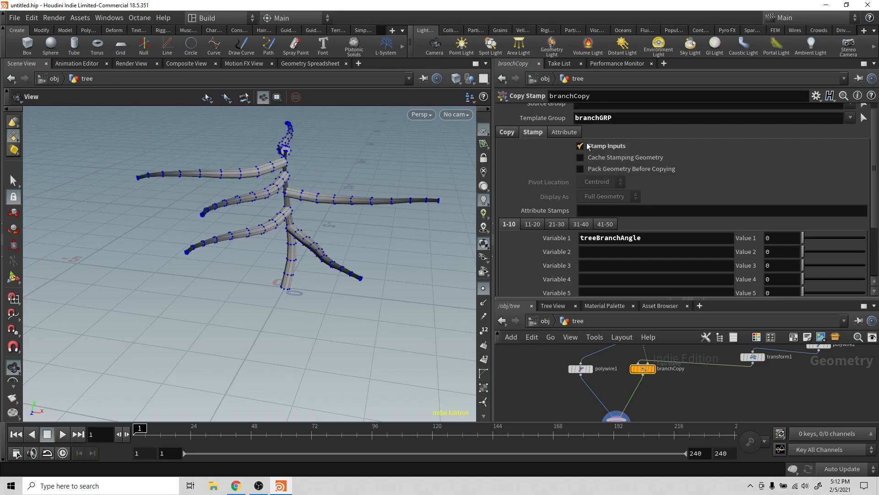
click(784, 238)
mouse_move(804, 238)
mouse_down()
mouse_move(845, 238)
mouse_move(803, 238)
mouse_up()
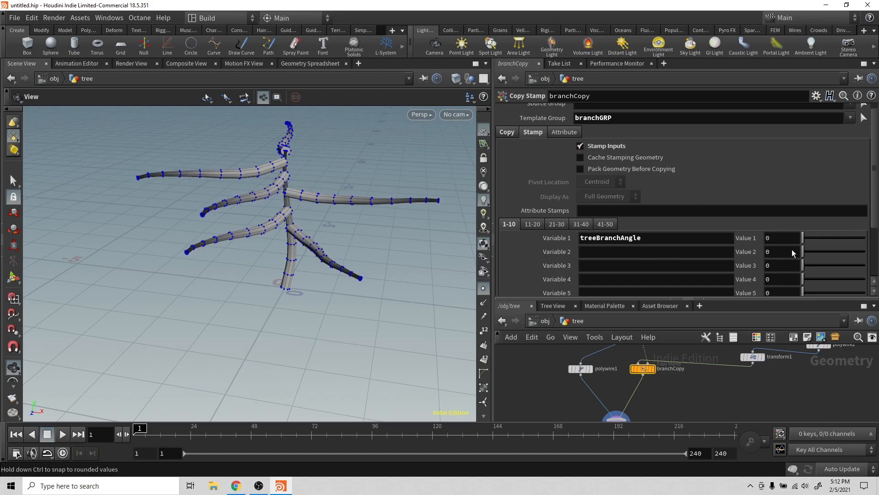
Set the treeBranchAngle stamp value to fit01(rand($PT), 20,60) and inspect the randomized branch angles.
double_click(782, 238)
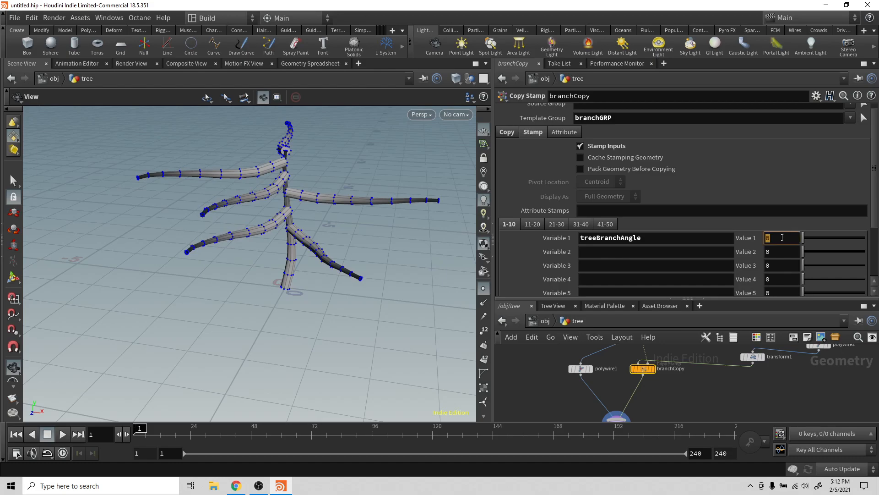
text(F)
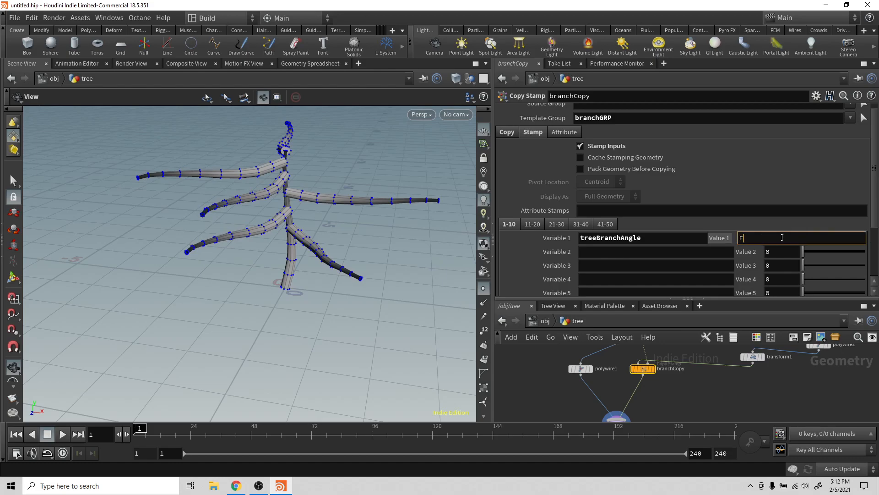
key(BackSpace)
text(fit01)
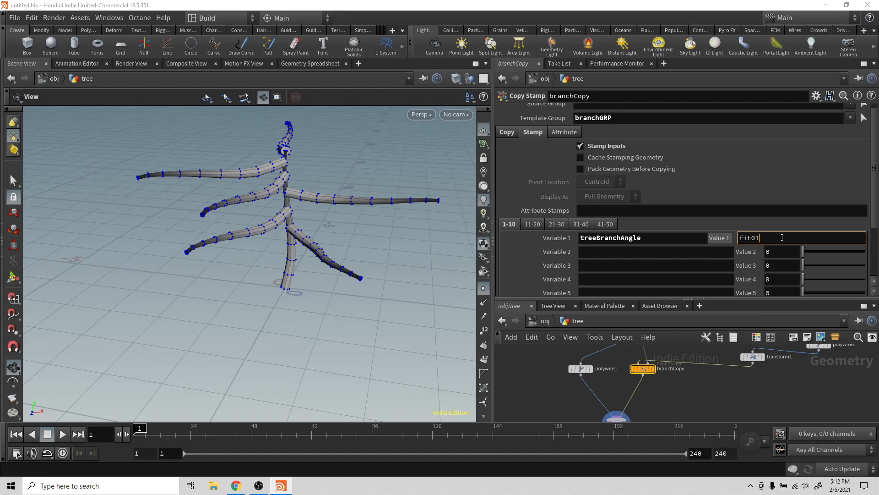
text((rand)
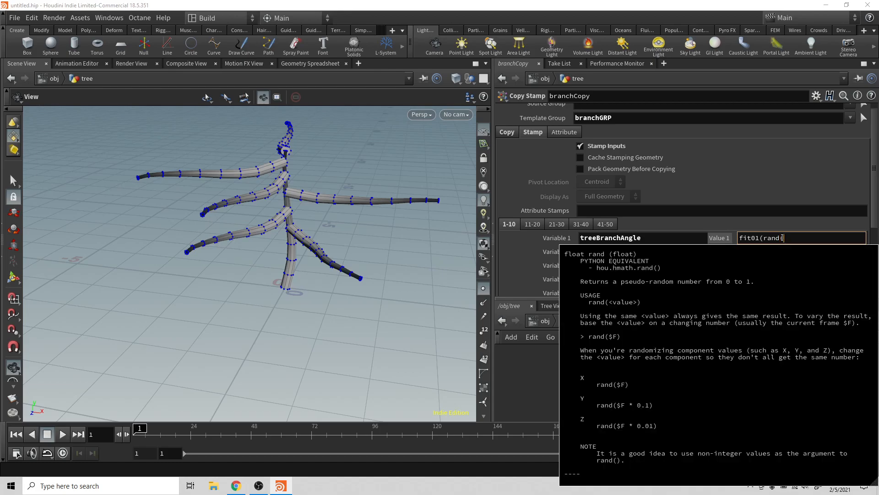
text(($PT)
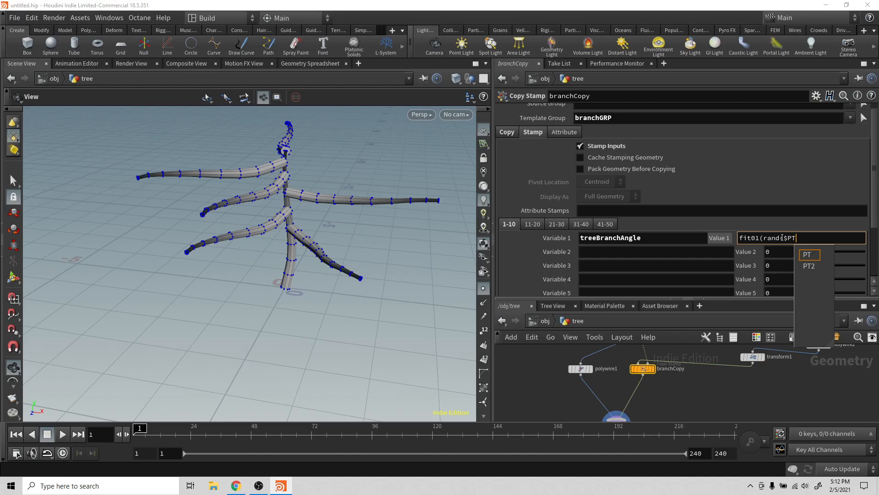
text())
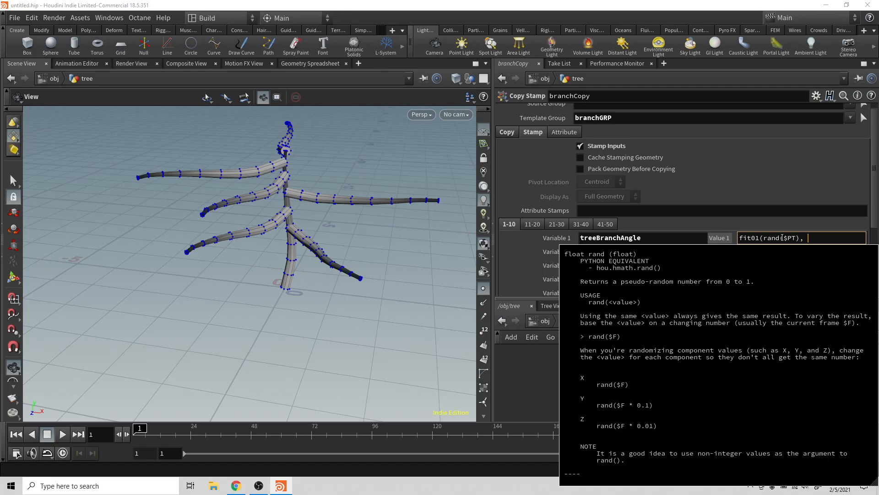
text(, 20,60))
key(Return)
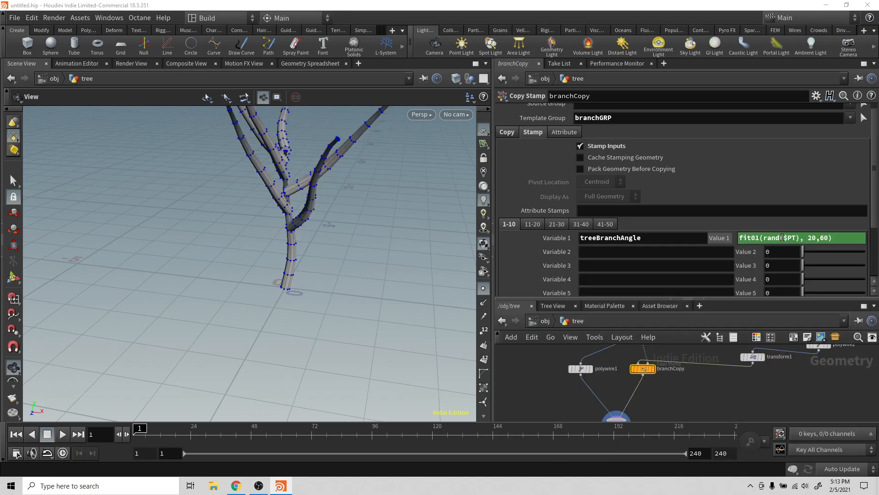
drag(330, 196, 263, 237)
drag(307, 221, 435, 217)
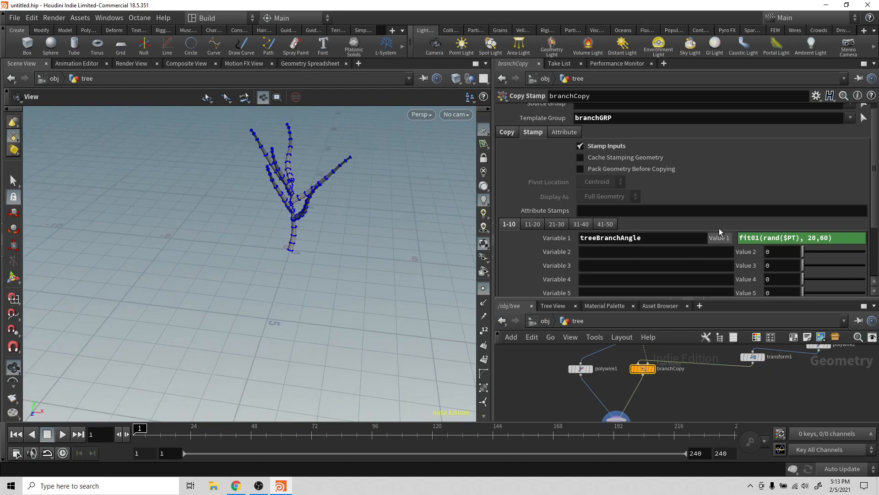
Offset the random seed in the treeBranchAngle expression to $PT+10 and view the tree from another angle.
click(797, 238)
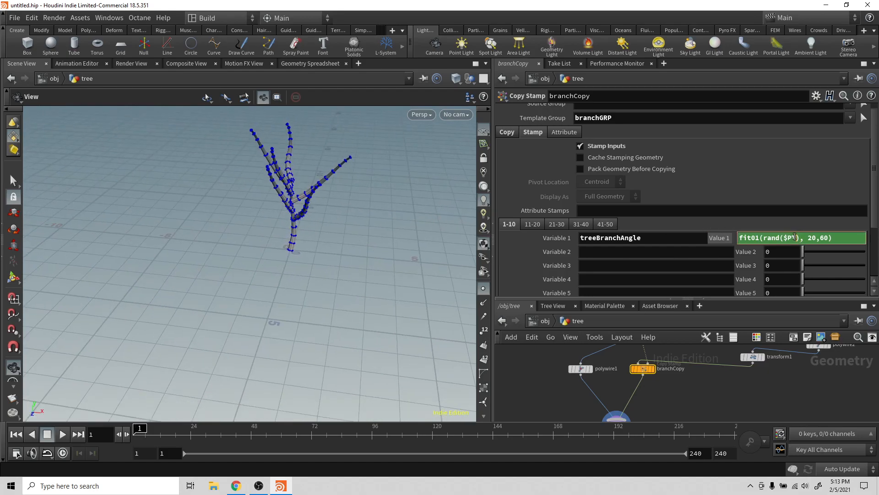
text())
text(+10)
key(Return)
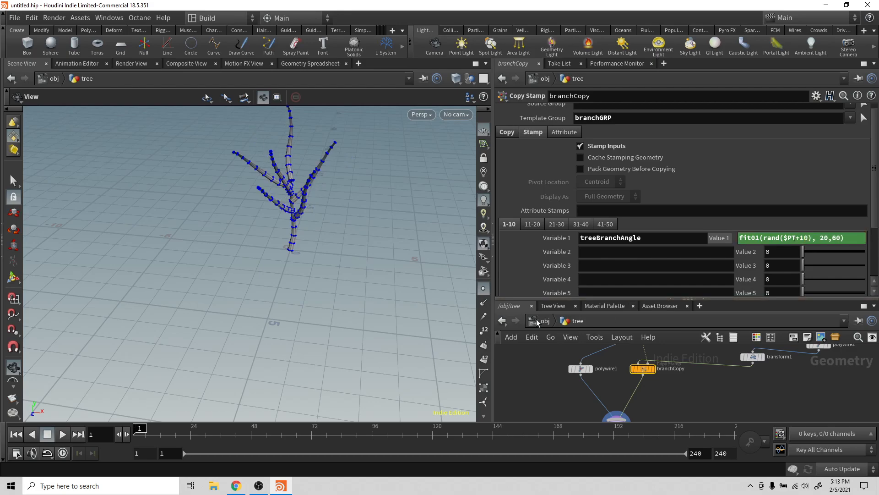
drag(356, 173, 281, 159)
right_drag(281, 159, 328, 200)
middle_drag(328, 187, 357, 273)
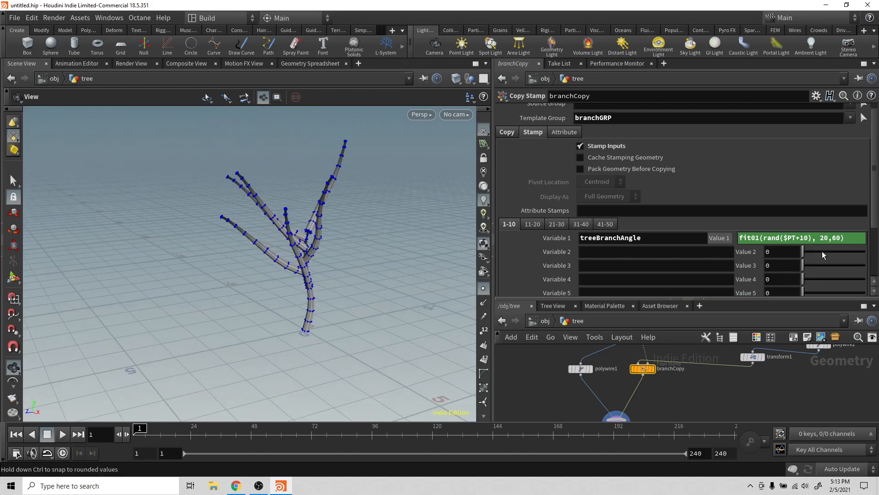
Fine-tune the random seed offset in the treeBranchAngle expression to $PT+10.2 and check the branches.
click(805, 237)
key(ctrl+a)
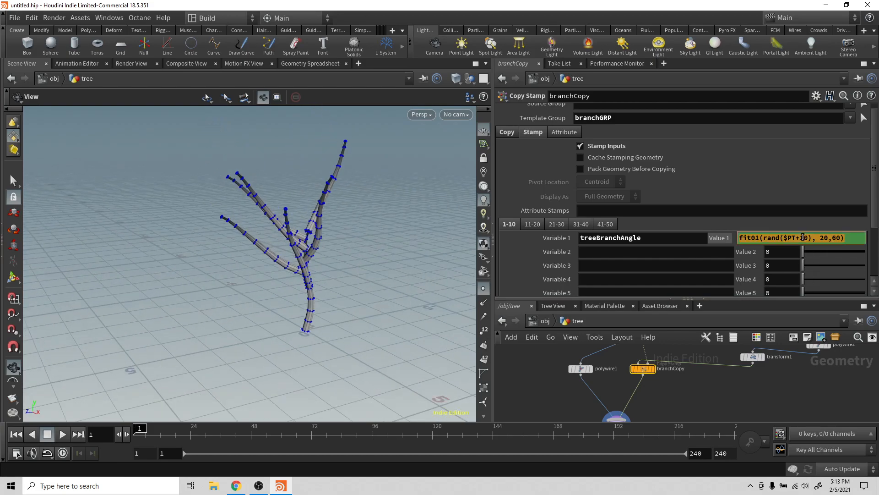
drag(812, 237, 807, 238)
double_click(809, 237)
click(802, 237)
middle_drag(805, 237, 824, 229)
drag(339, 273, 467, 275)
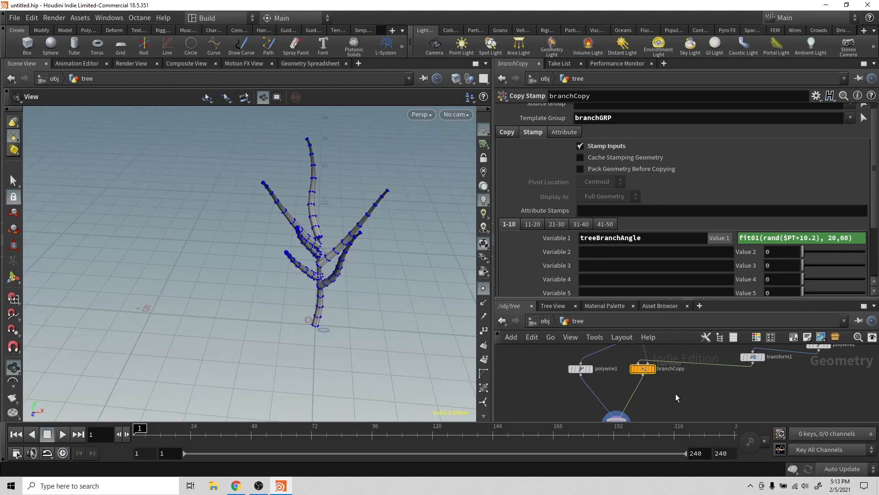
Duplicate the transform1 and branchCopy nodes together and place the copies beside the originals in the network.
scroll(671, 392, down, 5)
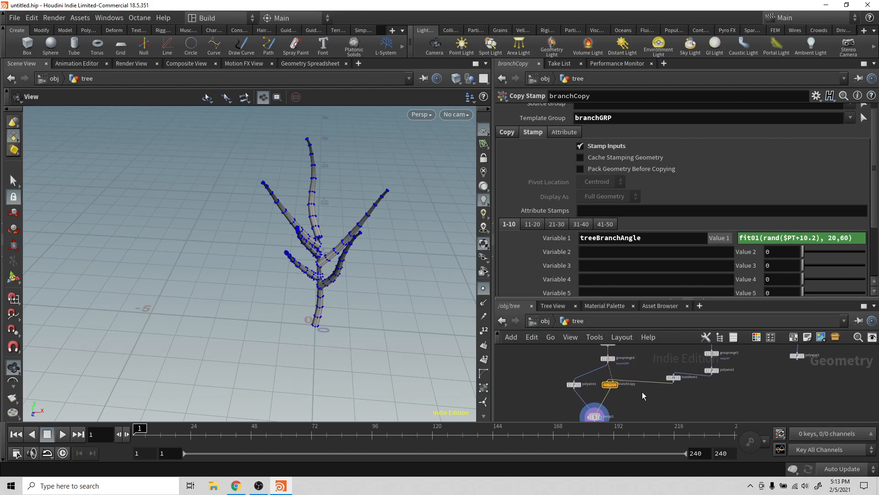
drag(363, 324, 419, 320)
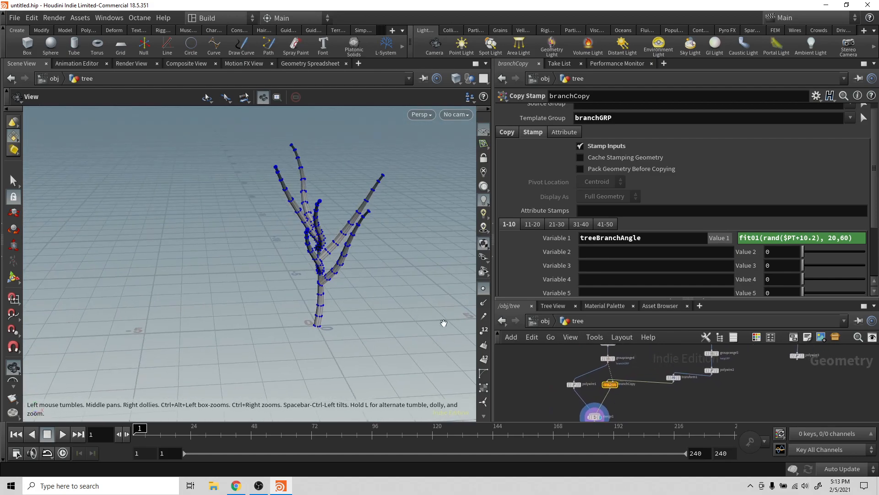
middle_click(710, 369)
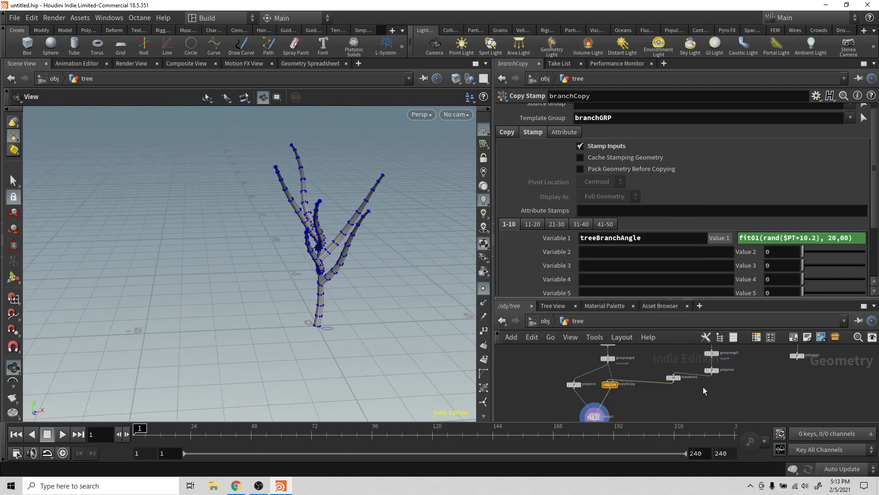
drag(677, 393, 606, 376)
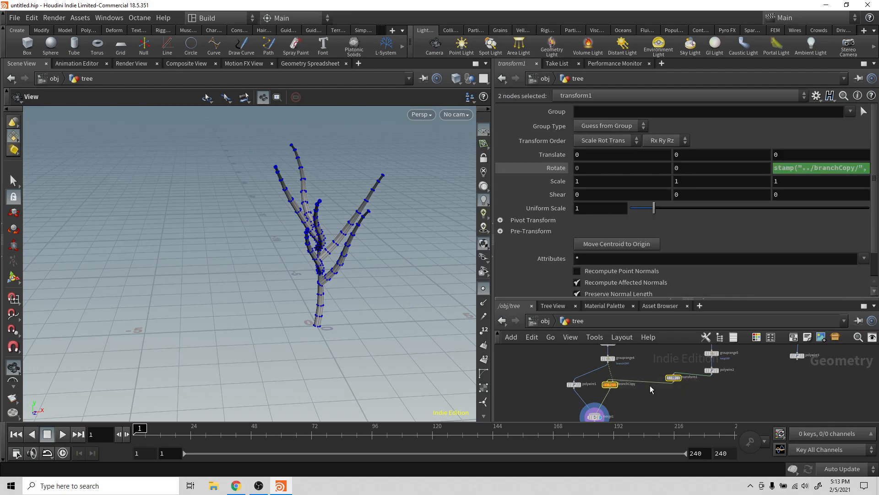
key(ctrl+c)
middle_drag(743, 386, 667, 390)
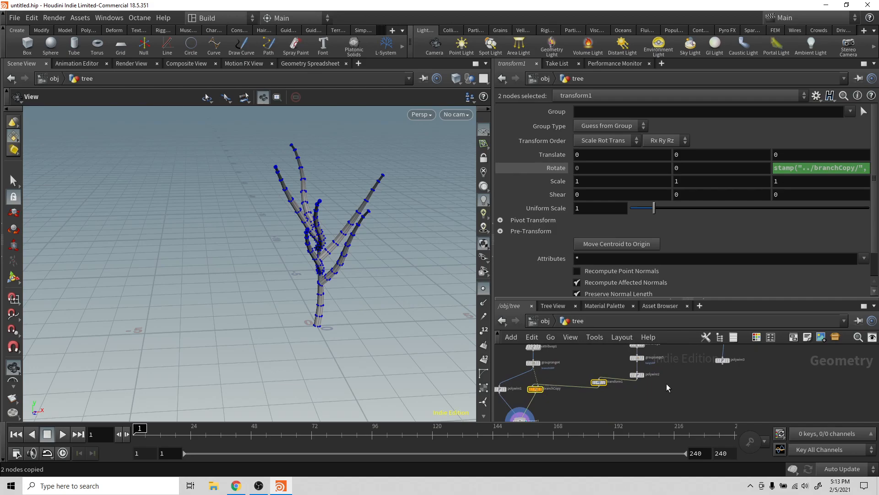
key(ctrl+v)
mouse_move(696, 380)
mouse_down()
mouse_move(706, 400)
mouse_move(701, 393)
mouse_up()
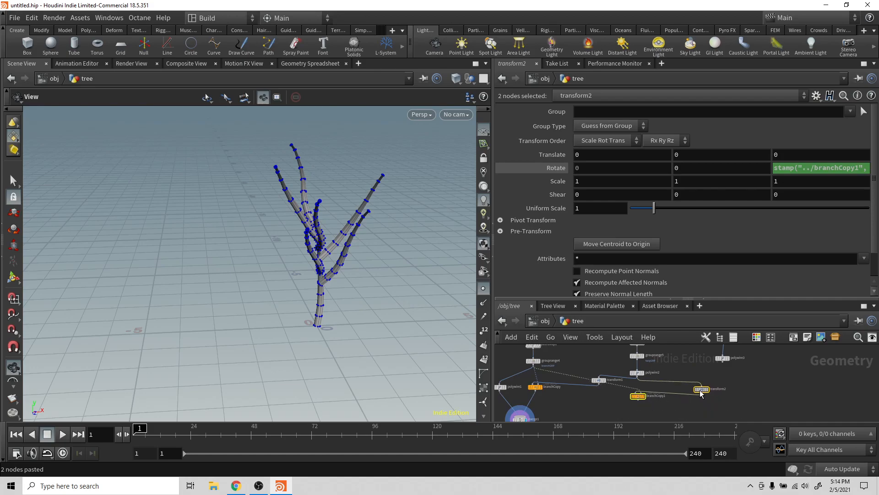
click(701, 393)
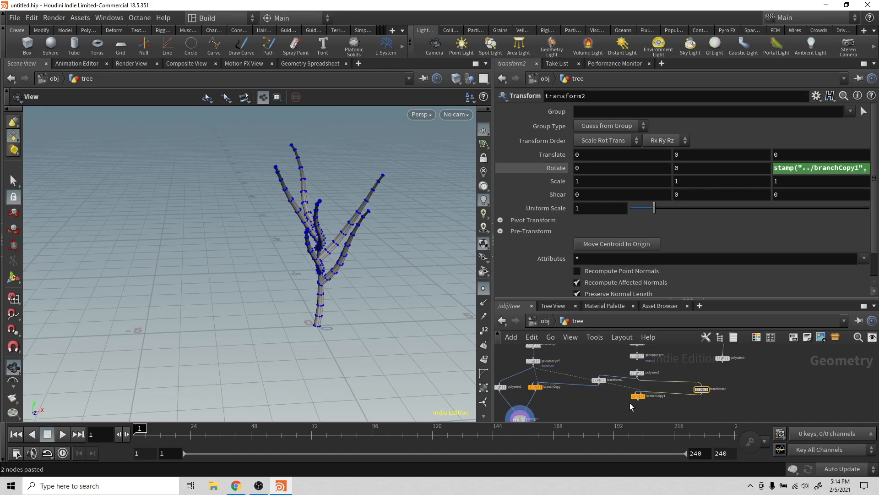
Cut the old wires and rewire the duplicates so polywire3 feeds transform2 and grouprange5 feeds branchCopy1's template input, then display branchCopy1.
key(y)
drag(619, 392, 660, 377)
middle_drag(680, 376, 669, 395)
drag(576, 386, 711, 389)
mouse_move(650, 395)
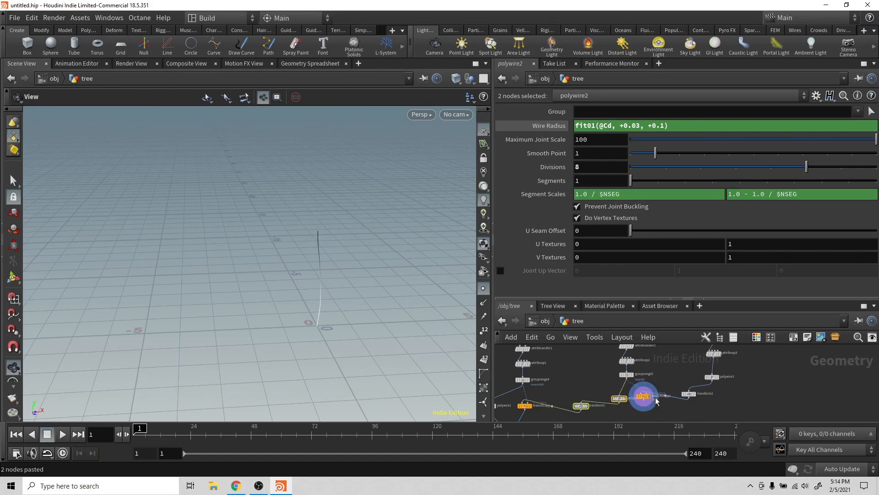
Set branchCopy1's template group to twigGRP in place of branchGRP.
scroll(664, 382, up, 2)
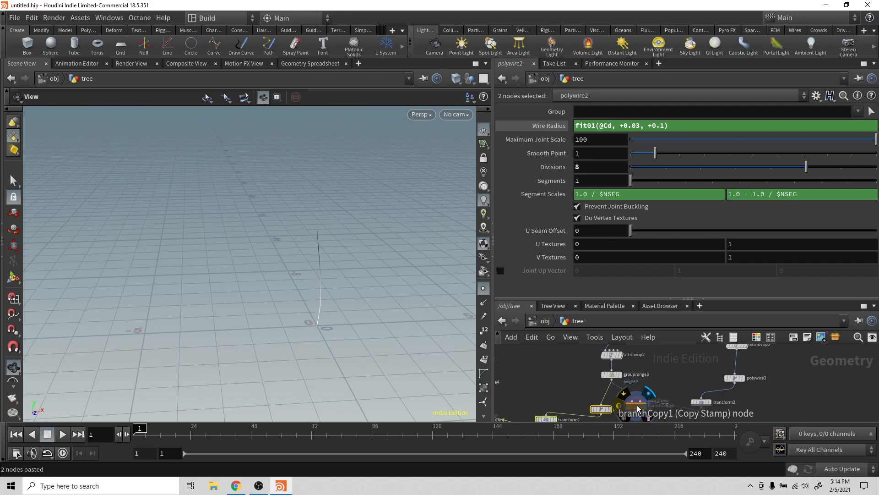
click(636, 404)
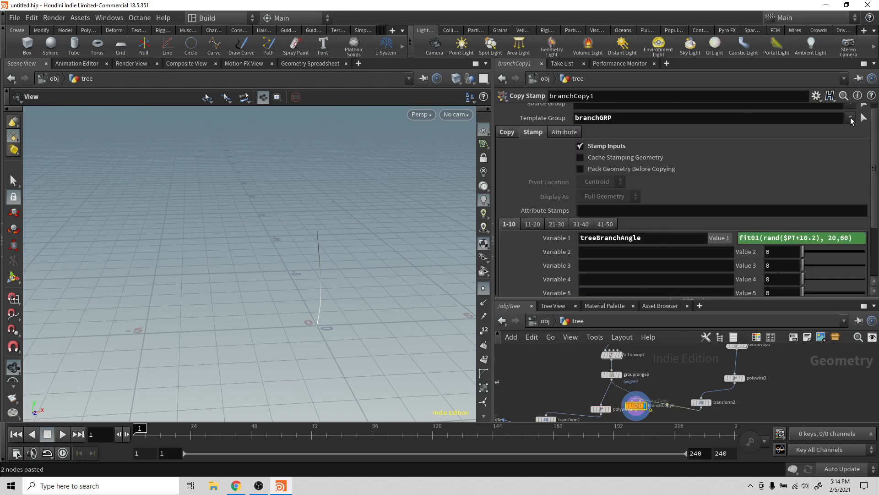
click(852, 120)
click(790, 144)
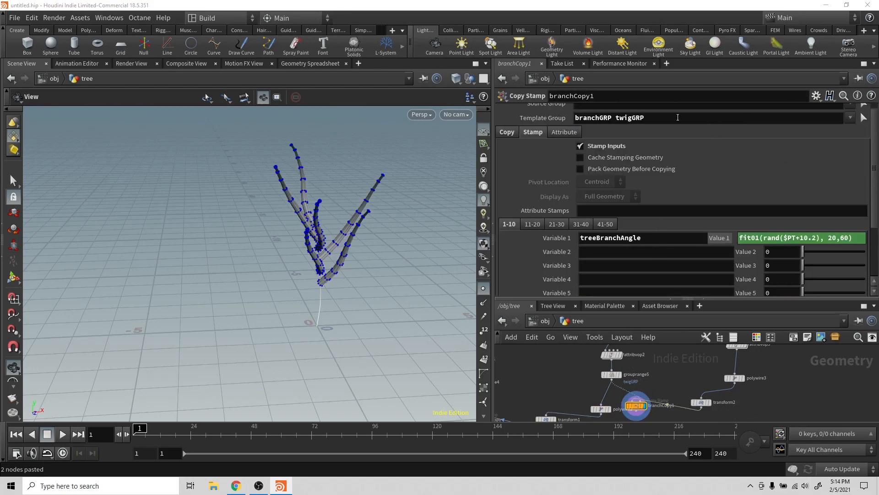
drag(616, 118, 574, 117)
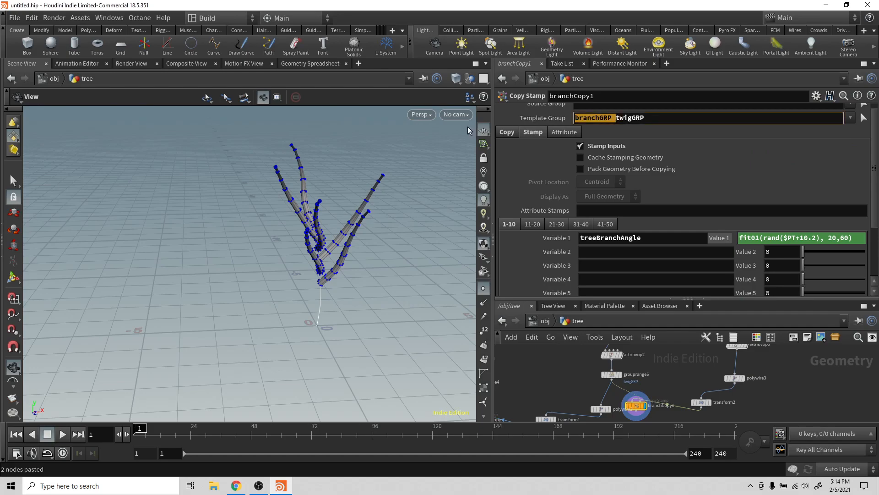
key(BackSpace)
key(Return)
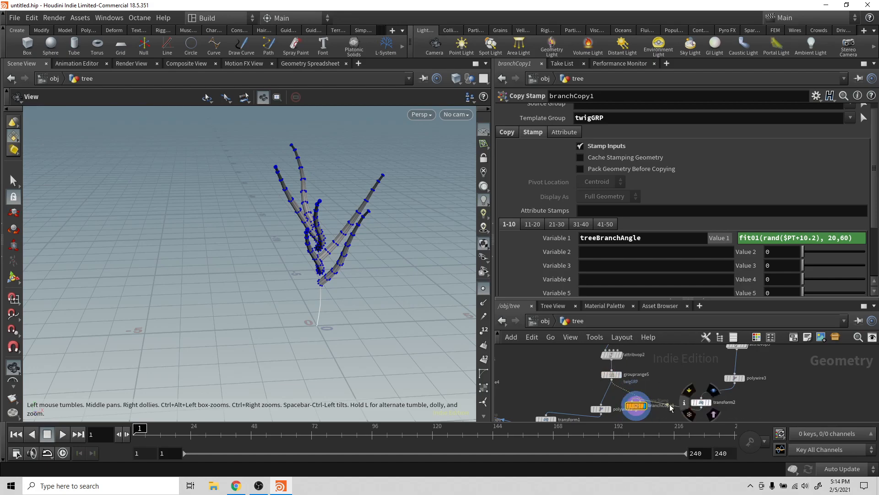
Add a Merge node below branchCopy1 and wire polywire2 and branchCopy1 into it.
middle_drag(686, 376, 682, 337)
key(Tab)
text(merge)
key(Return)
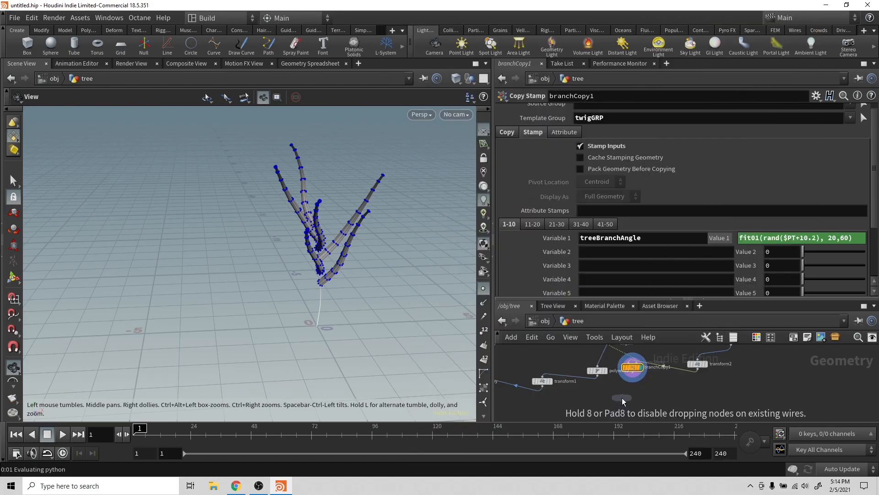
click(622, 398)
click(598, 375)
click(622, 391)
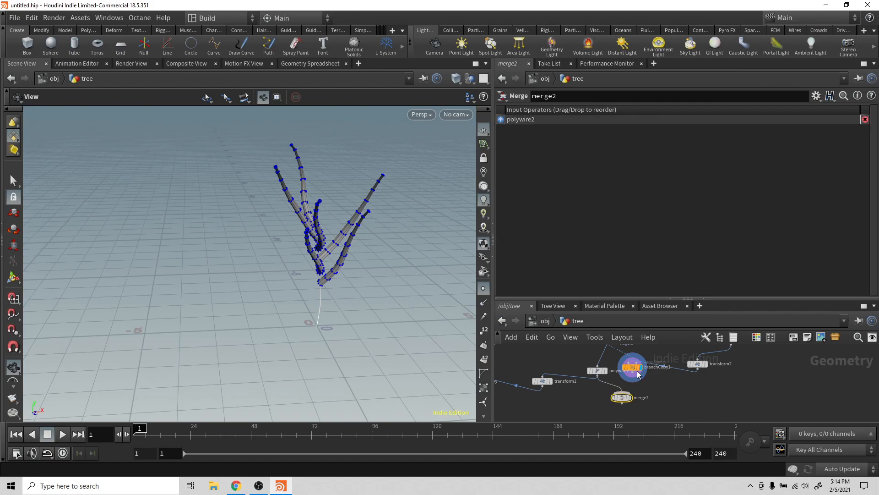
click(633, 372)
click(622, 391)
Feed the new merge of polywire2 and branchCopy1 into transform1 and display transform1 to check the rotated branch.
click(618, 405)
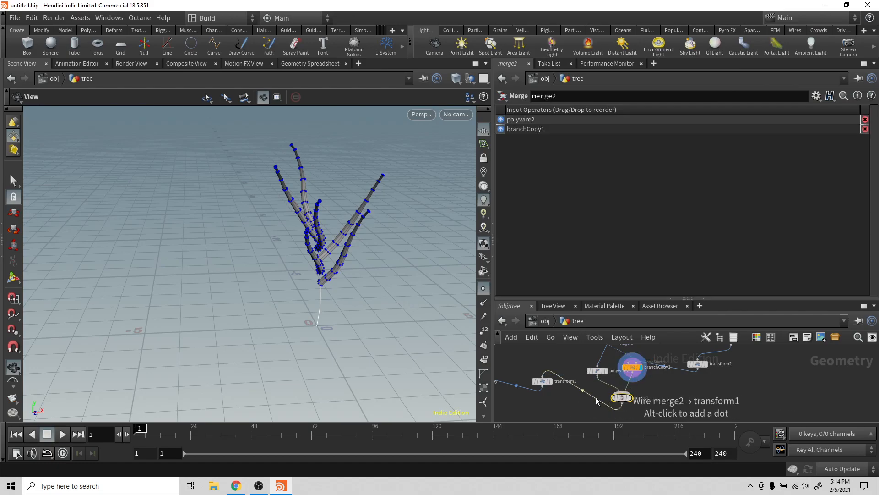
click(551, 384)
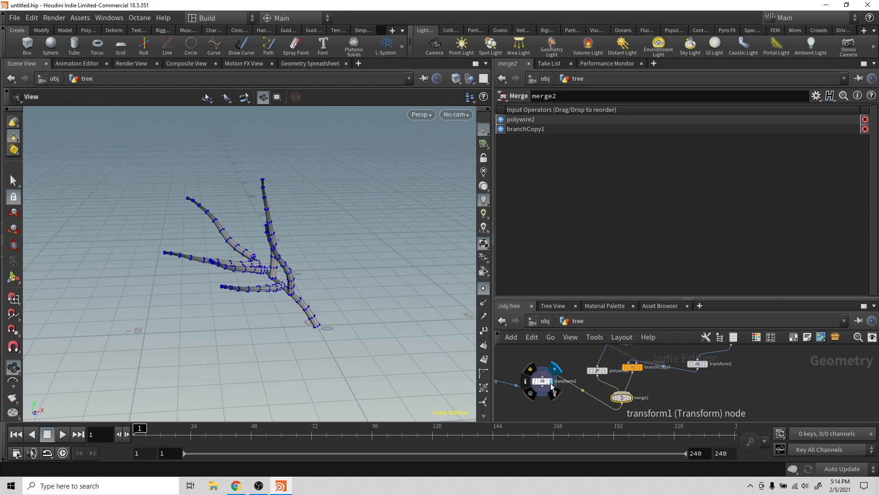
drag(357, 350, 375, 329)
Display merge1 and examine the complete tree with its added twigs from several angles.
middle_drag(564, 368, 664, 353)
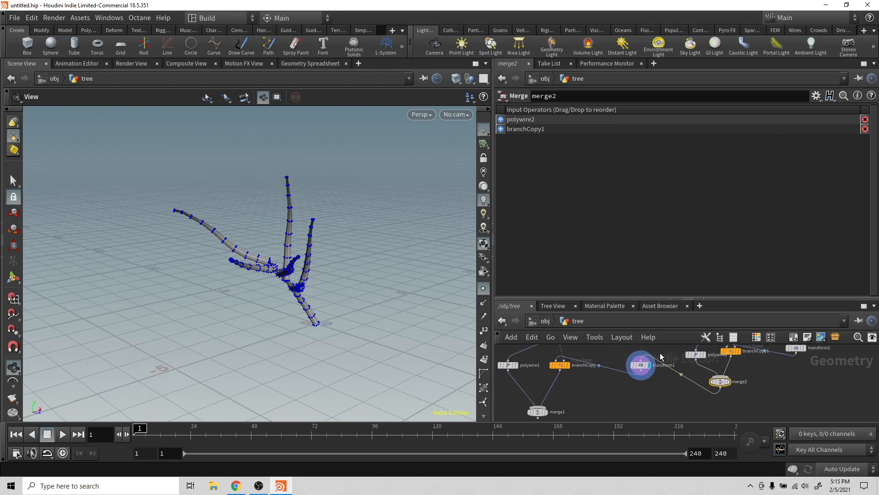
click(545, 412)
drag(384, 275, 301, 288)
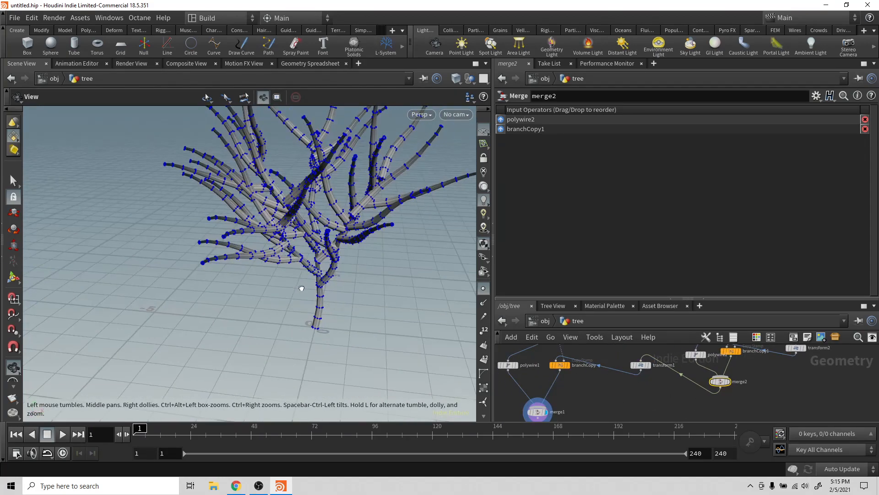
middle_drag(298, 267, 304, 329)
right_drag(304, 329, 285, 291)
drag(285, 291, 344, 265)
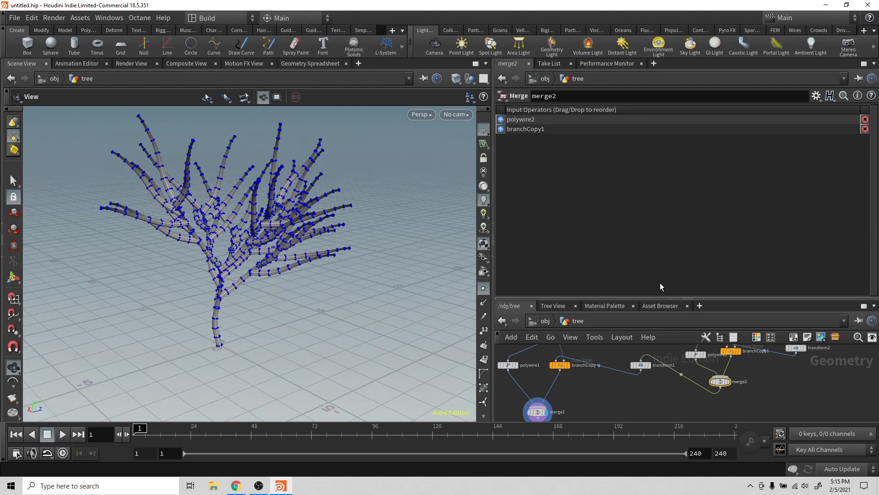
Disconnect the merge node that joins polywire2 and branchCopy1 from its neighbours and delete it.
middle_drag(765, 368, 781, 335)
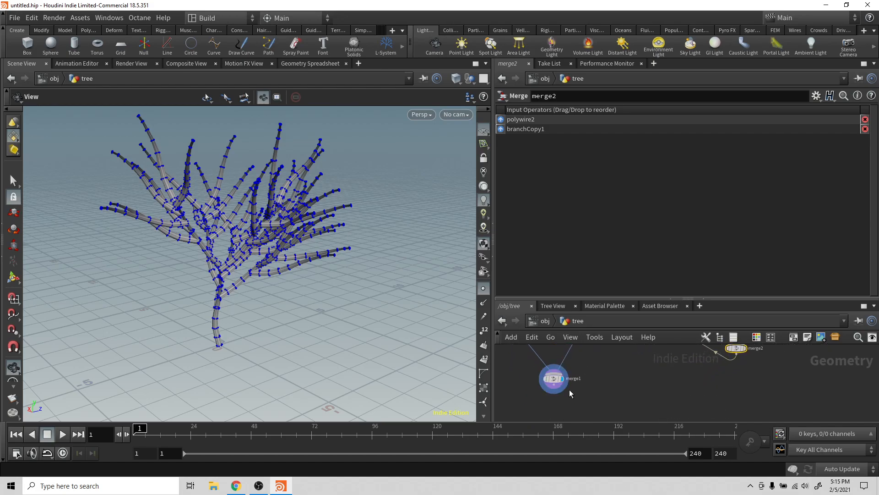
middle_drag(615, 371, 644, 413)
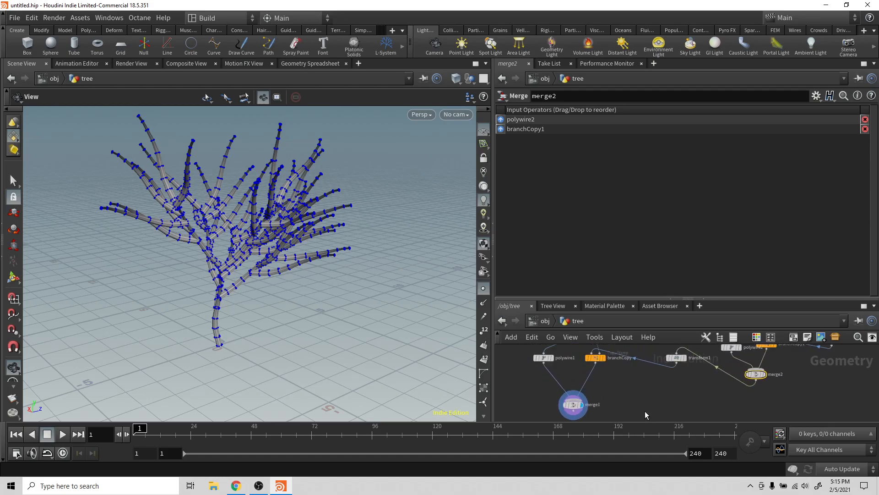
middle_drag(696, 393, 610, 421)
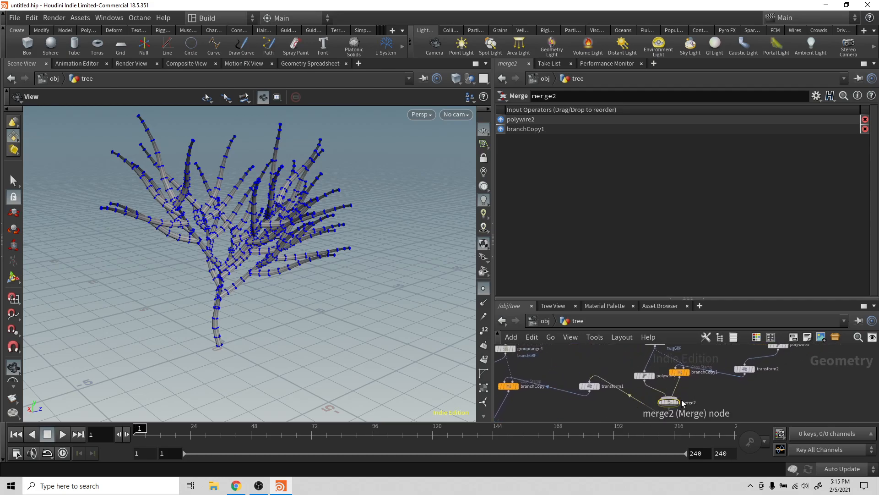
middle_drag(691, 402, 729, 381)
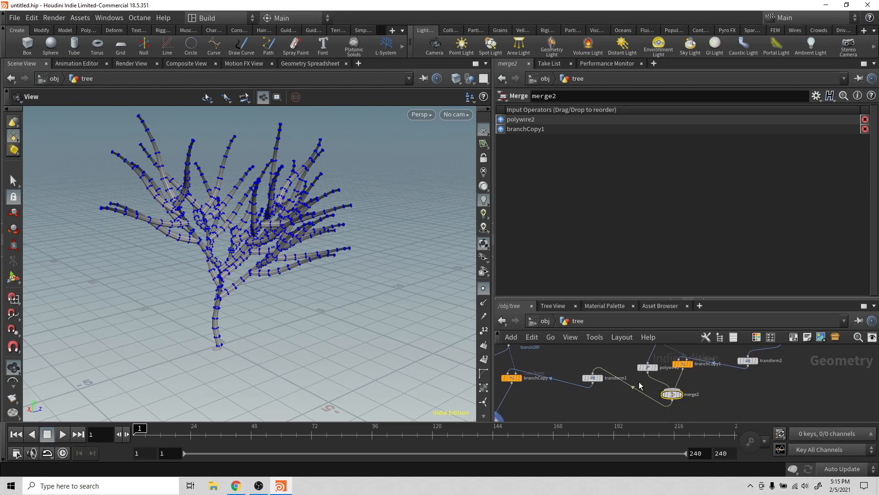
key(u)
key(i)
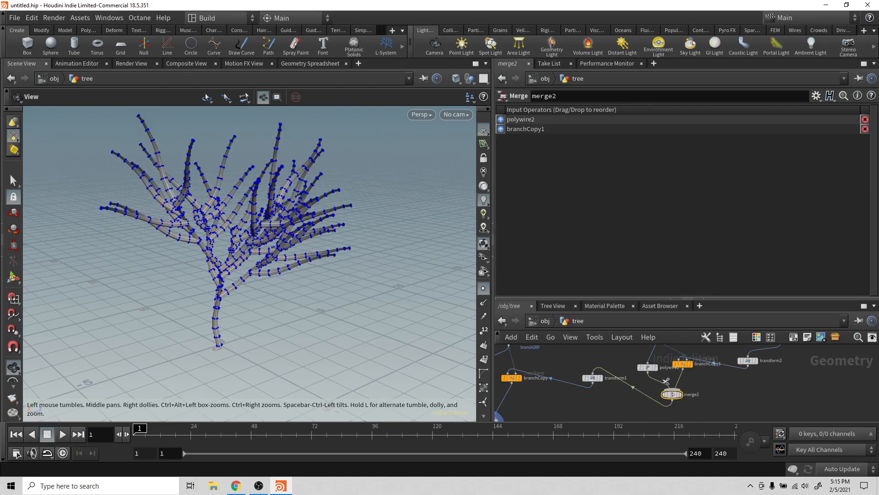
key(y)
drag(671, 372, 678, 413)
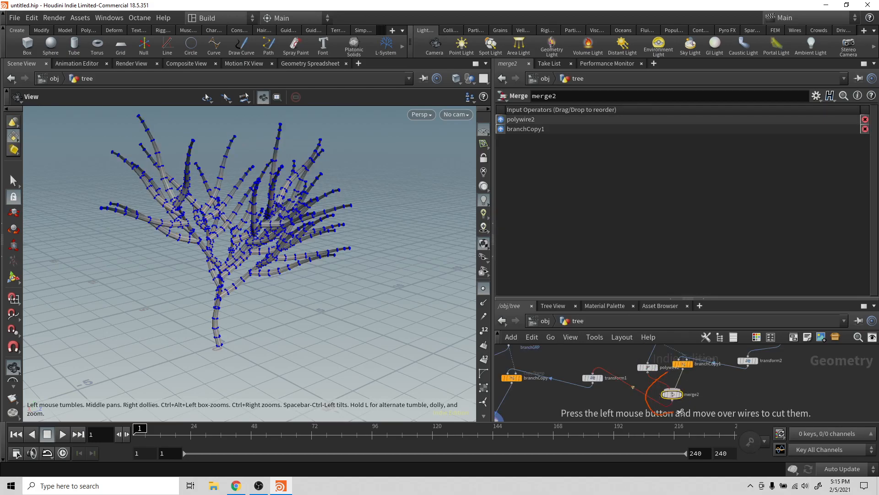
drag(684, 381, 683, 383)
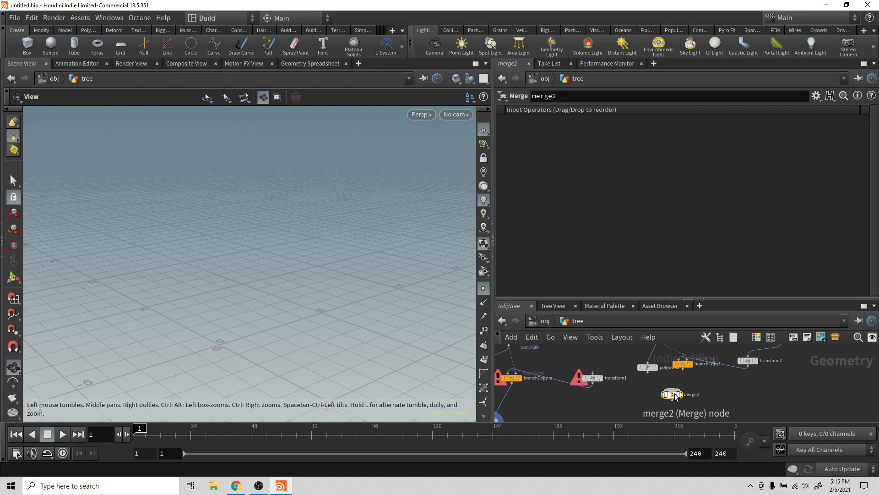
key(Delete)
Add a Boolean node combining polywire2 and branchCopy1, wire its output into transform1, and display the Boolean.
key(Tab)
text(b)
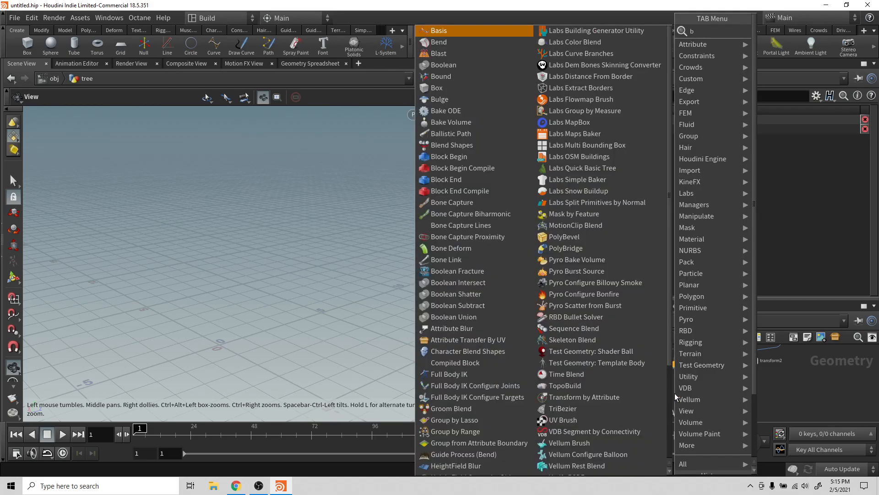
text(ool)
key(Return)
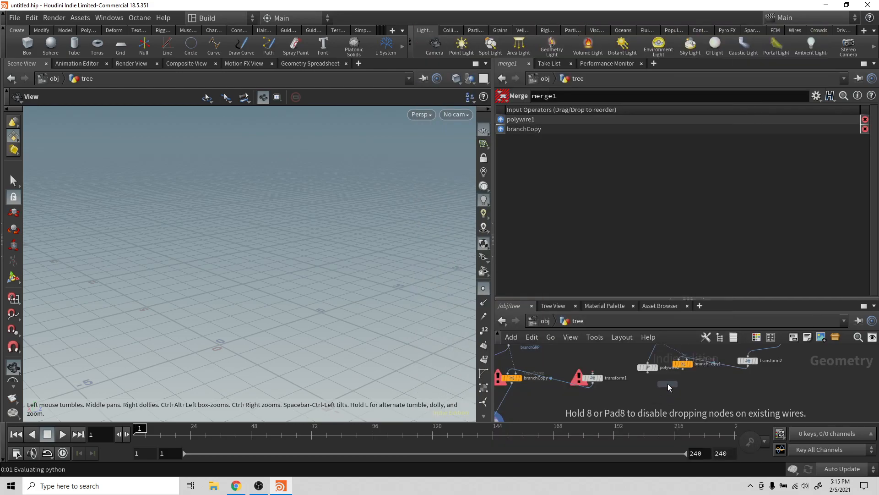
click(670, 390)
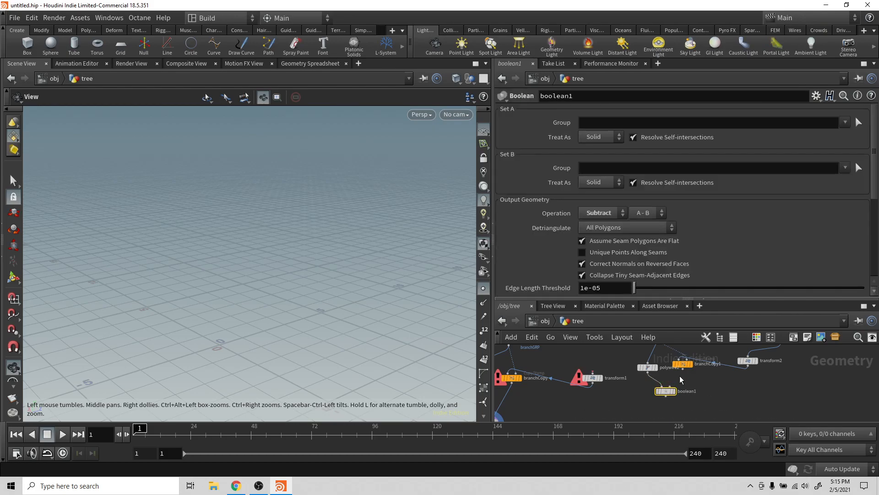
drag(682, 370, 593, 372)
click(674, 391)
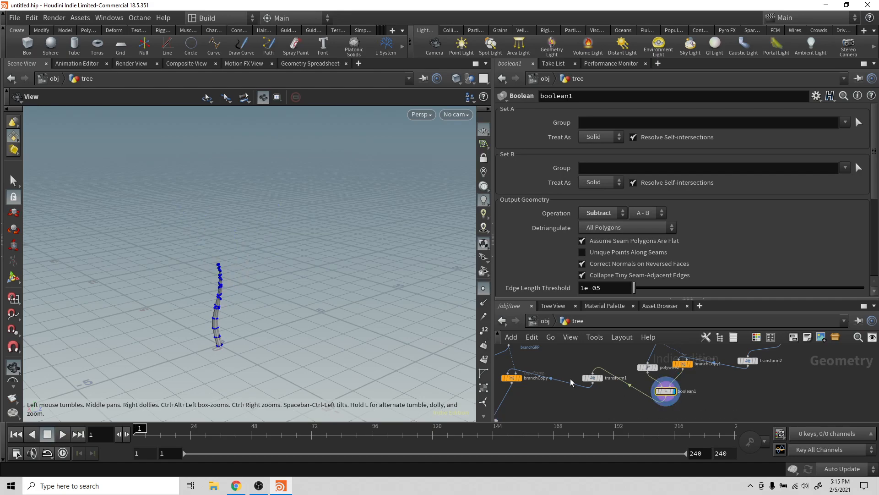
Set the Boolean operation to Union and check the joined branch geometry.
click(617, 213)
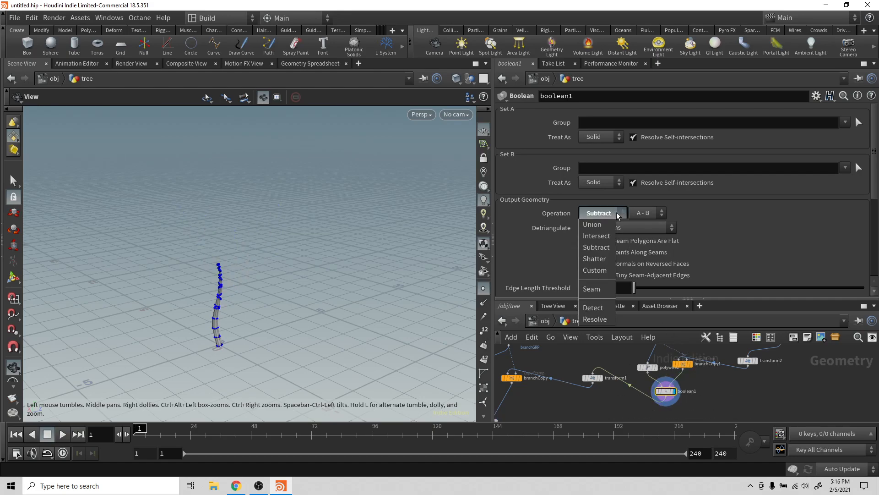
click(603, 224)
drag(320, 320, 451, 324)
drag(283, 272, 258, 229)
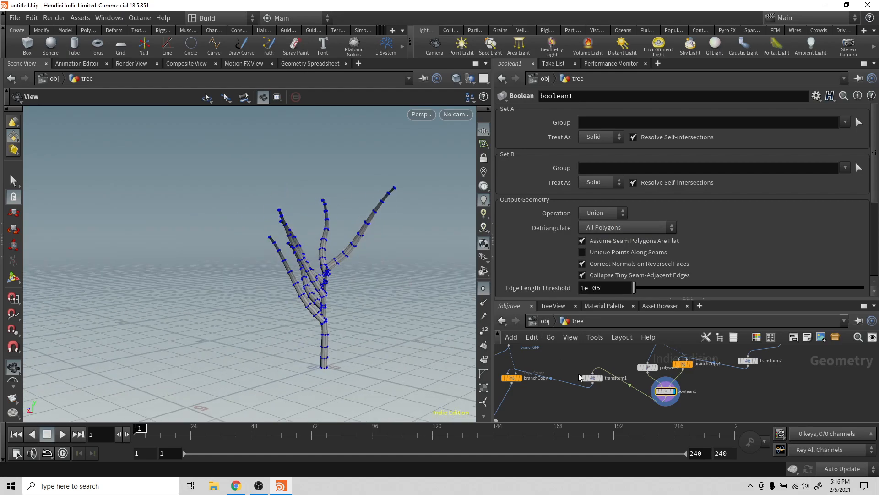
Cut the wires from polywire1 and branchCopy into merge1 and delete merge1.
middle_drag(534, 379, 631, 377)
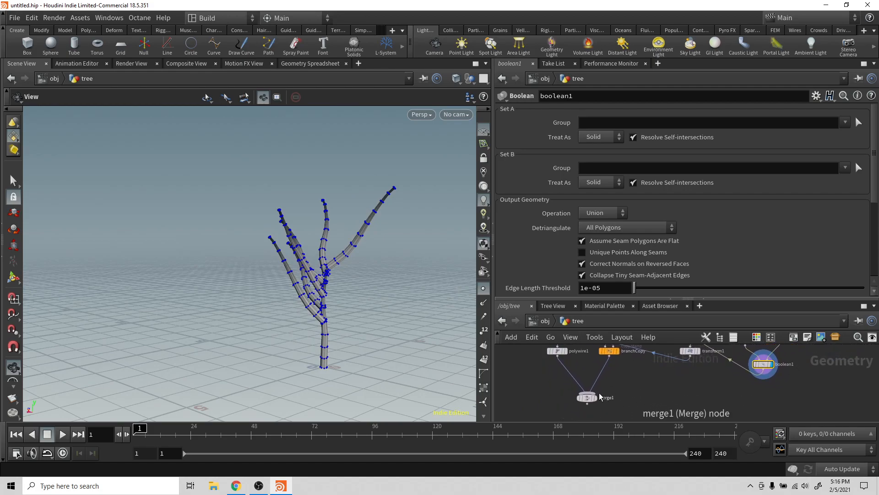
key(y)
mouse_move(573, 387)
mouse_down()
mouse_move(583, 378)
mouse_move(632, 382)
mouse_up()
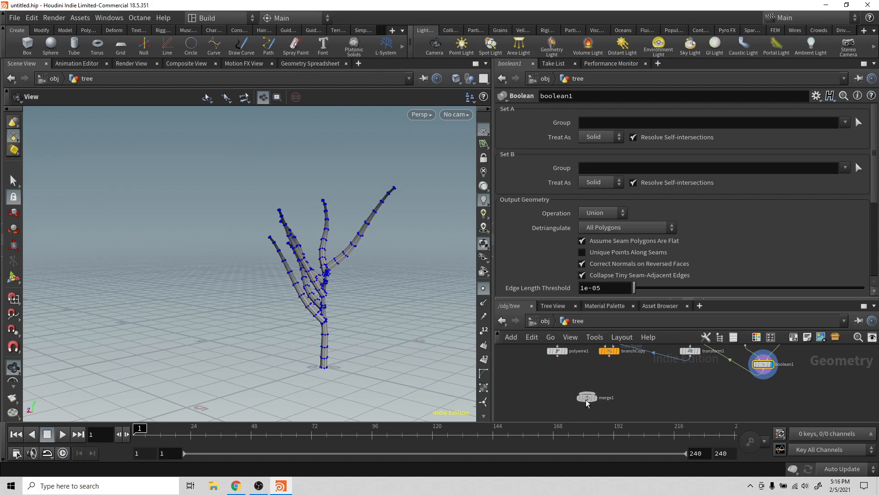
click(587, 399)
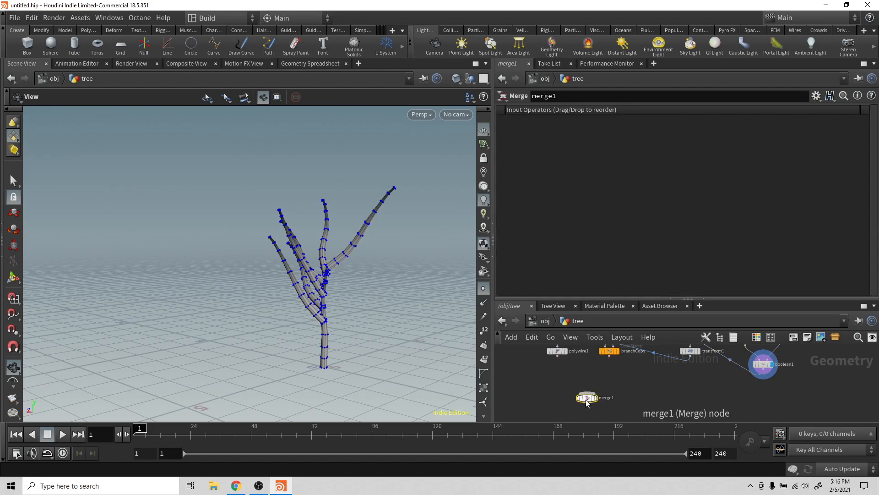
click(595, 398)
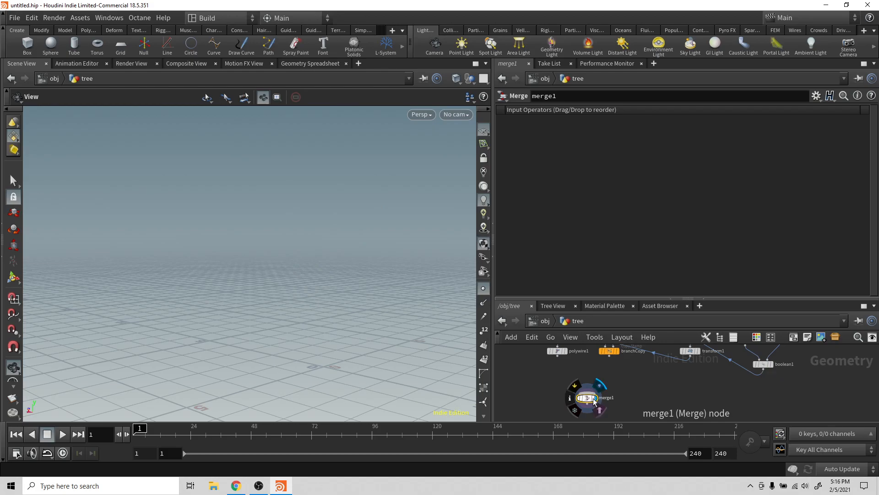
key(Delete)
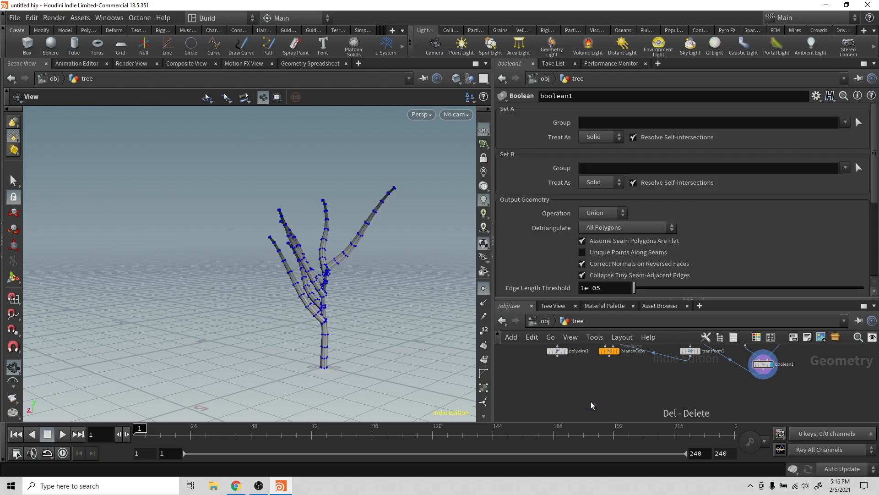
Add a second Boolean node where merge1 was, wire polywire1 and branchCopy into it, and display it.
key(Tab)
key(Escape)
key(Tab)
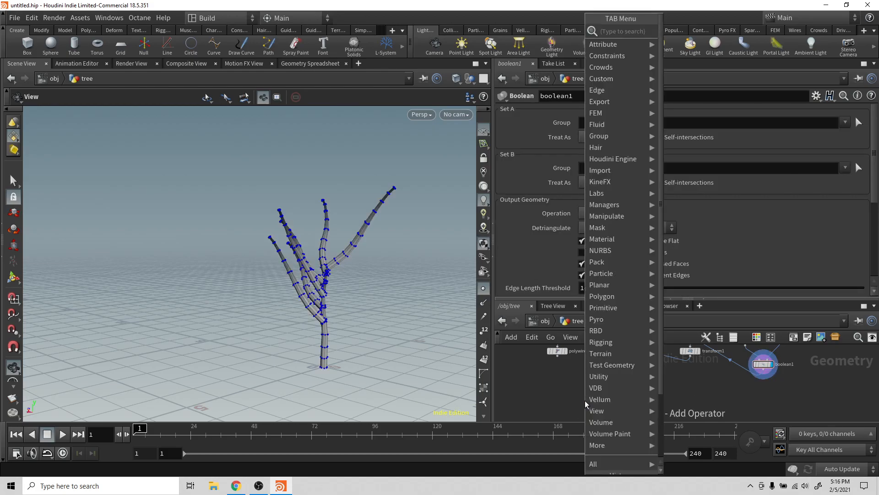
text(bool)
key(Return)
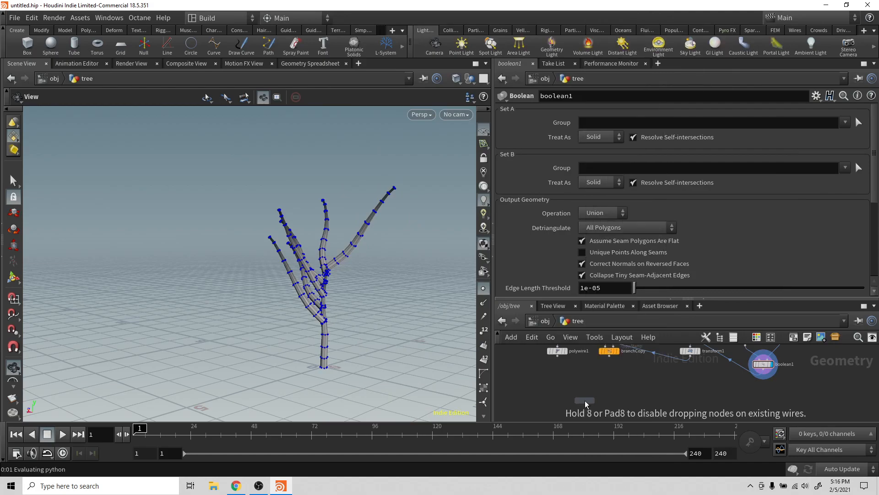
click(584, 400)
drag(557, 356, 610, 359)
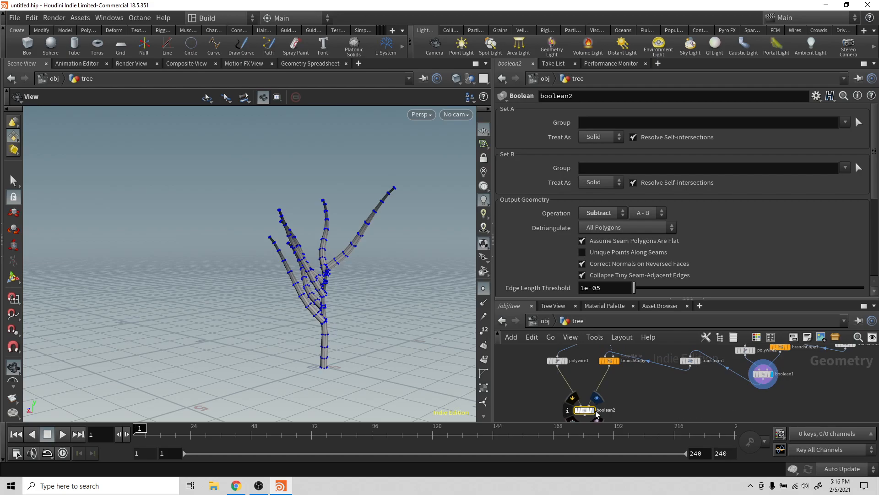
click(594, 410)
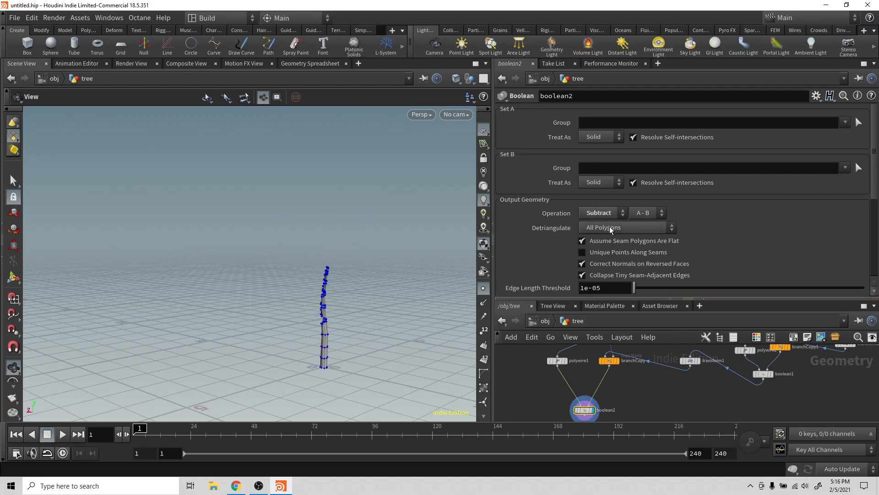
Set the second Boolean's operation to Union and view the whole tree from another angle.
click(612, 211)
click(592, 226)
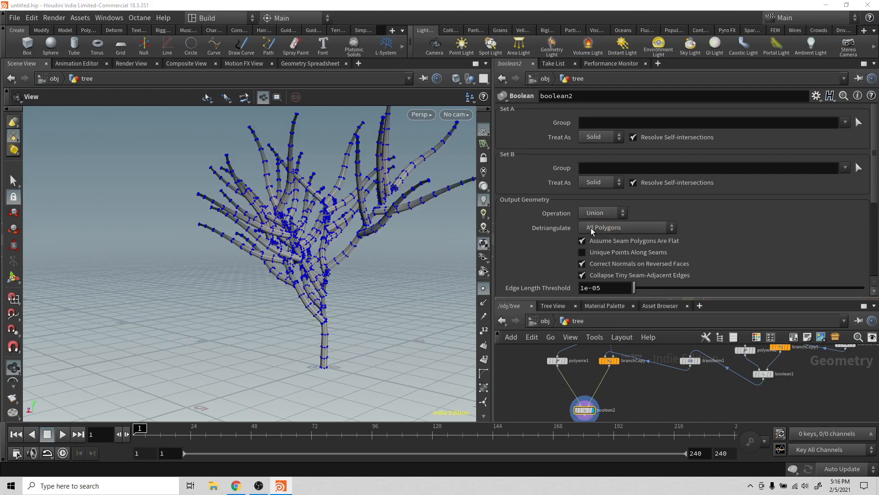
drag(347, 305, 410, 297)
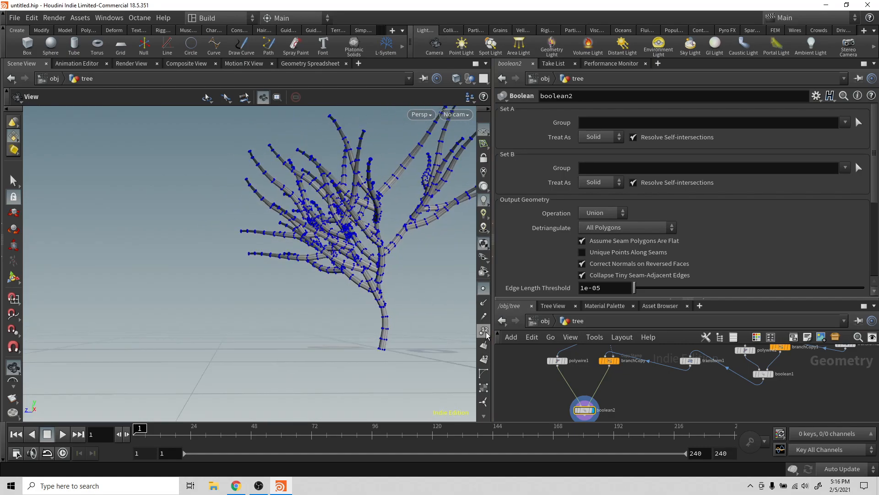
Turn off the point display in the viewport so the tree shows without point markers.
click(484, 287)
drag(355, 321, 300, 349)
Add a Remesh node connected below boolean2 and make it the displayed node.
middle_drag(636, 402, 626, 352)
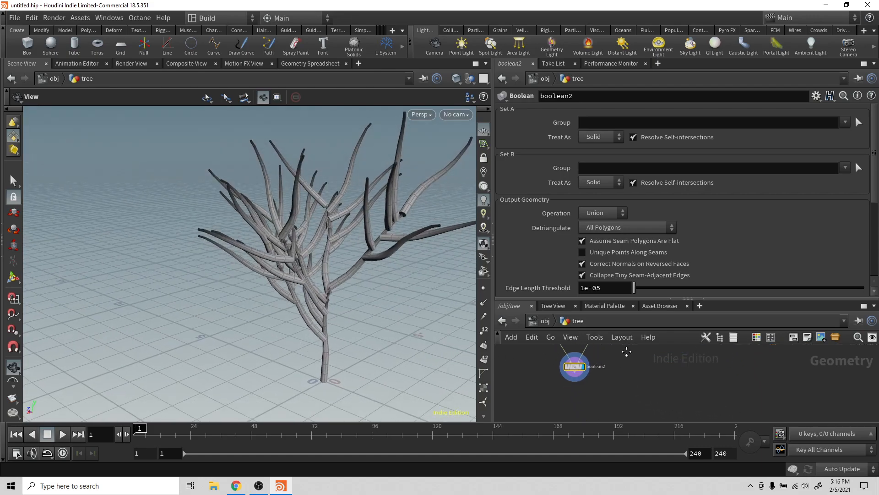
key(Tab)
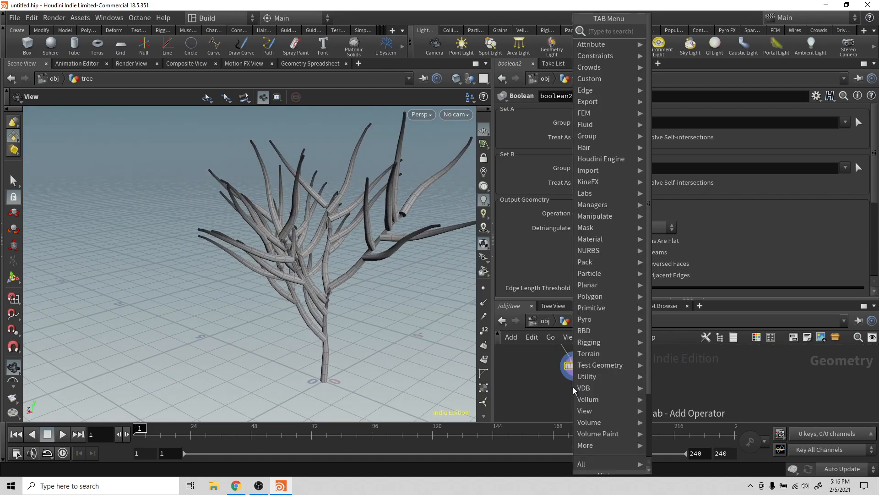
text(re)
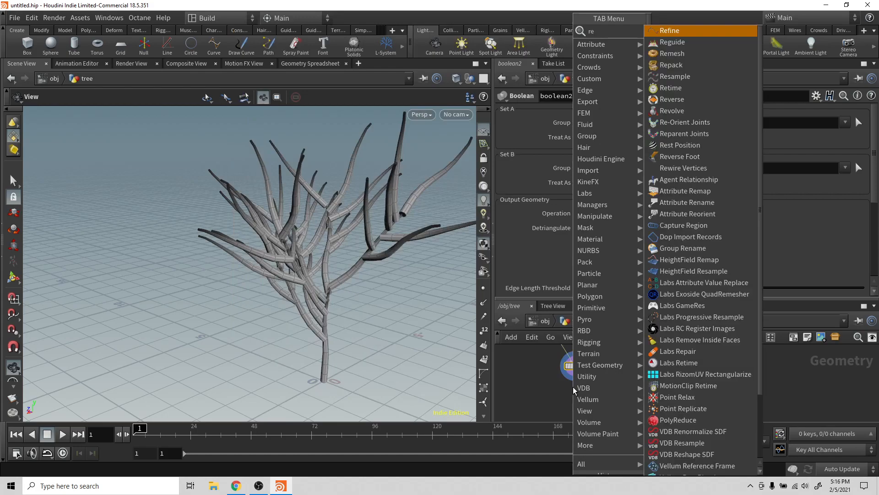
text(m)
key(Return)
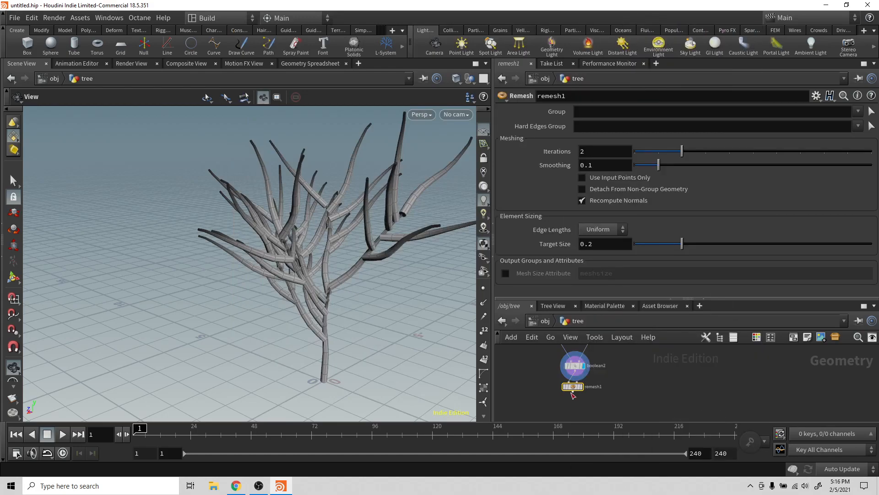
mouse_move(583, 392)
click(585, 374)
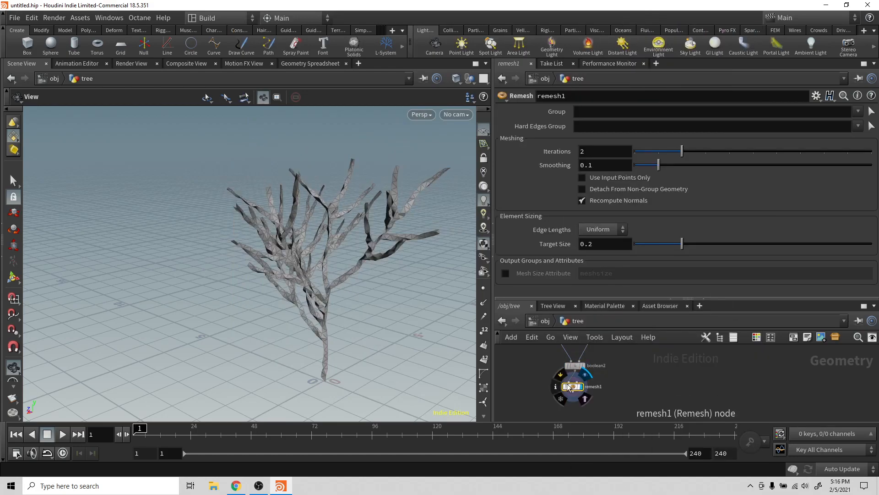
Set the Remesh node's target size to 0.122.
drag(429, 293, 465, 292)
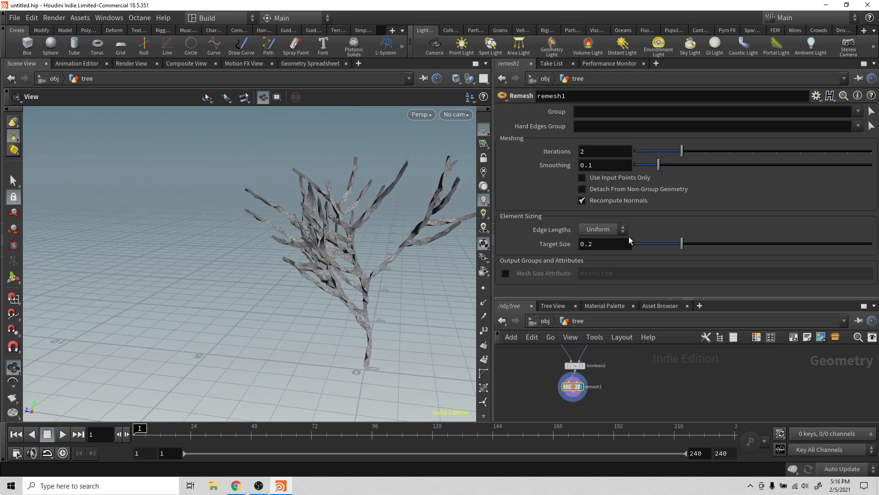
mouse_move(680, 246)
mouse_down()
mouse_move(653, 248)
mouse_move(664, 246)
mouse_up()
drag(446, 291, 411, 304)
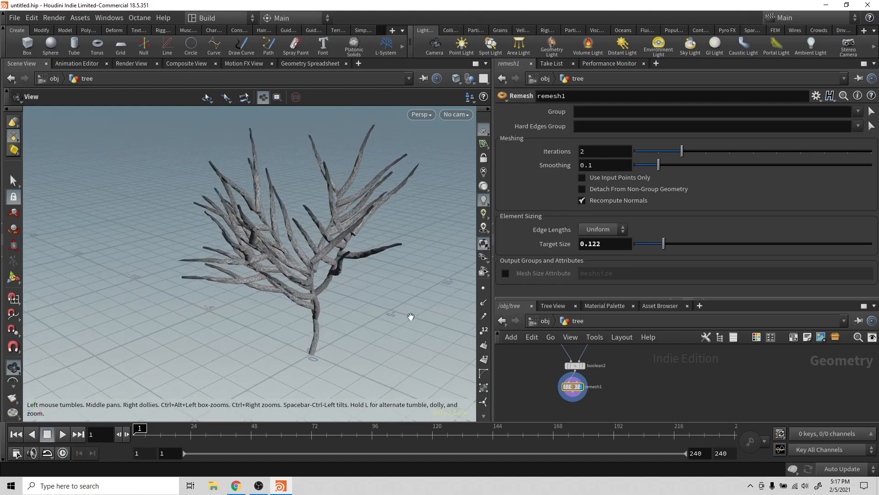
drag(361, 293, 293, 275)
Enlarge the network editor pane by shrinking the parameter pane above it.
middle_drag(661, 378, 644, 430)
scroll(640, 403, down, 3)
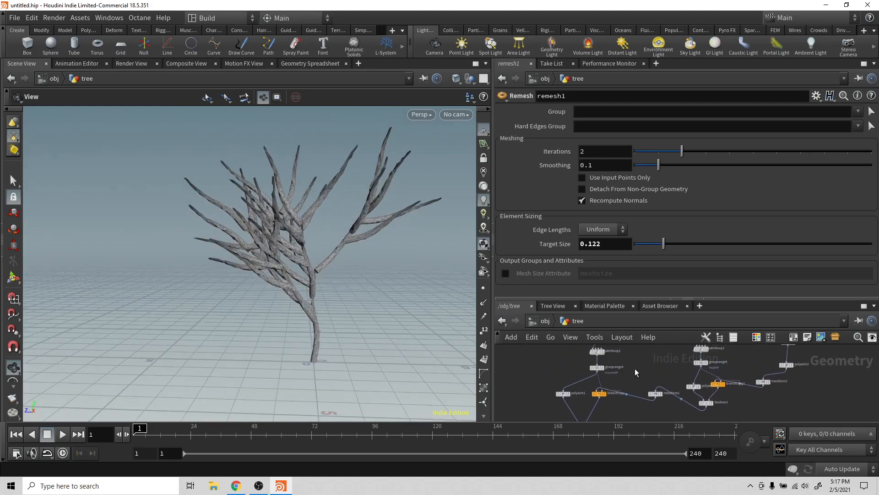
middle_drag(635, 369, 633, 380)
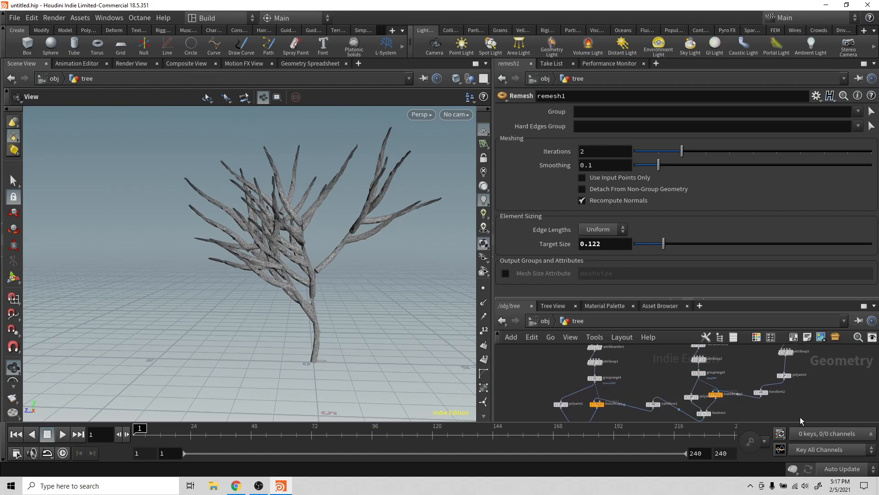
middle_drag(650, 394, 600, 354)
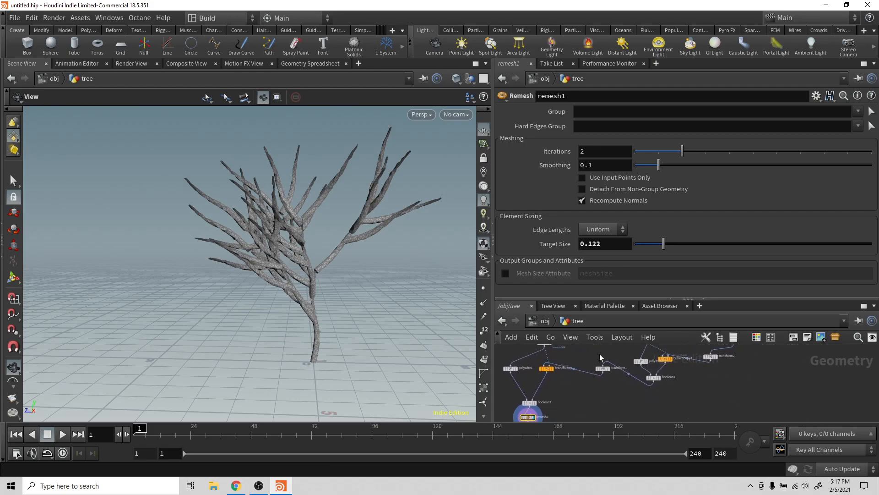
scroll(710, 367, up, 1)
middle_drag(710, 367, 677, 396)
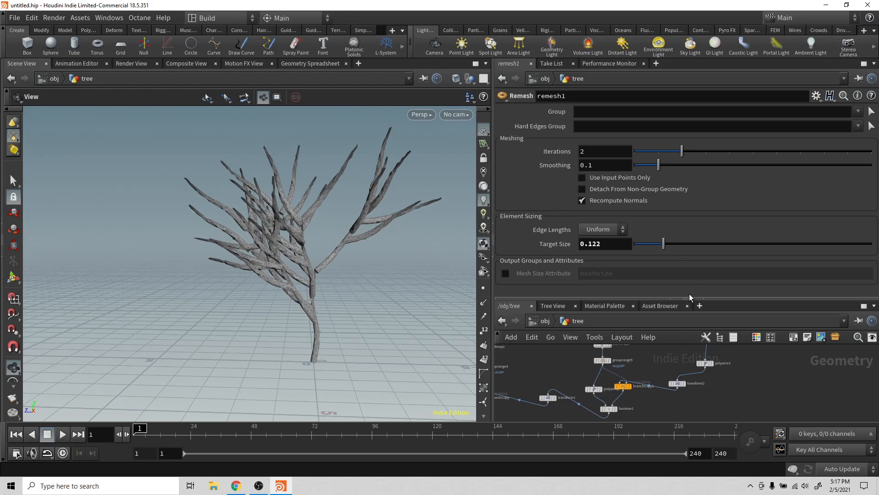
drag(688, 296, 674, 243)
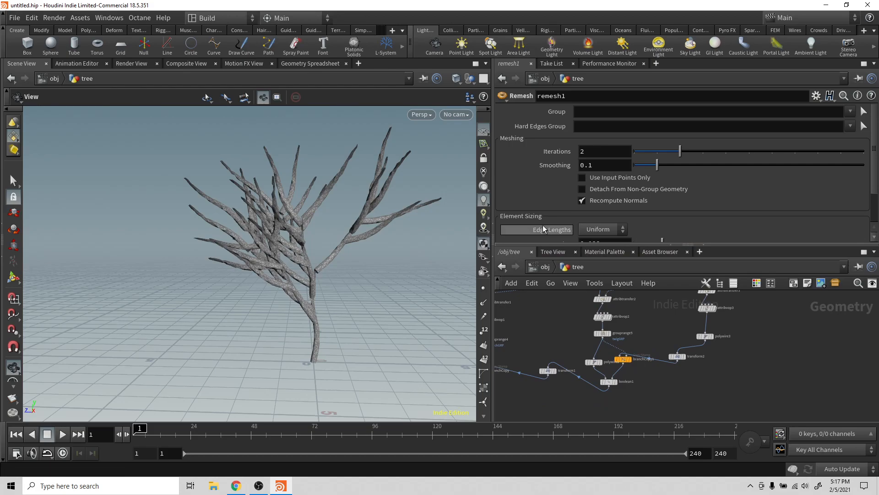
Start saving the scene under a new name and create a TreeModel folder in D:/CGINerd.
key(ctrl+shift+s)
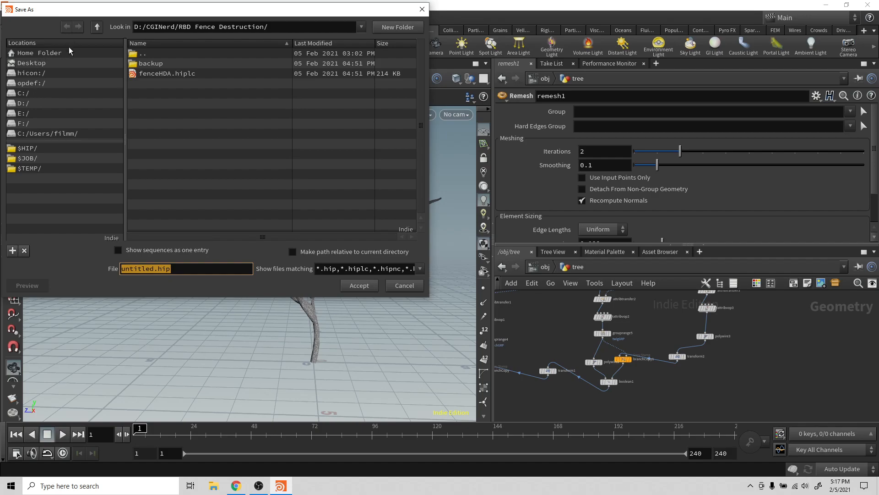
click(25, 103)
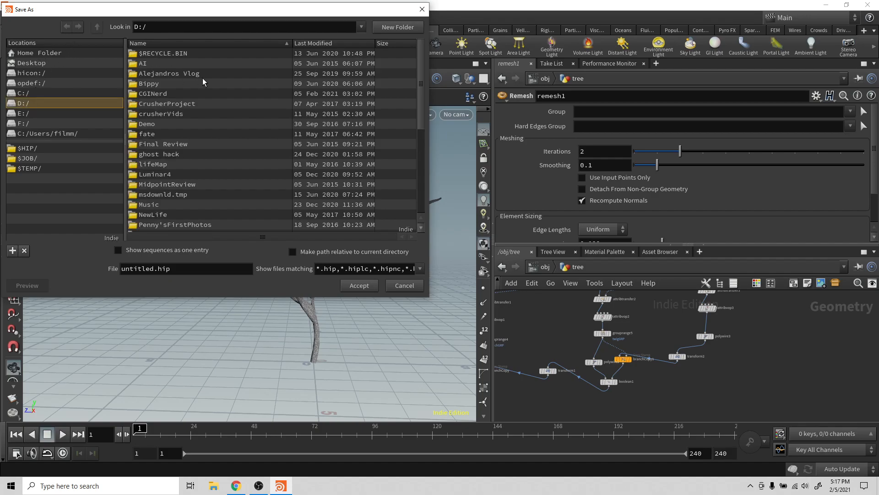
double_click(163, 93)
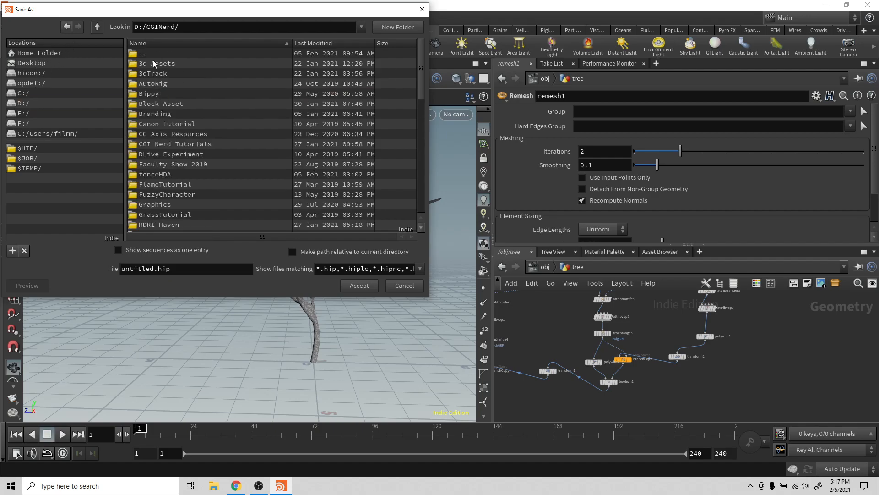
click(398, 27)
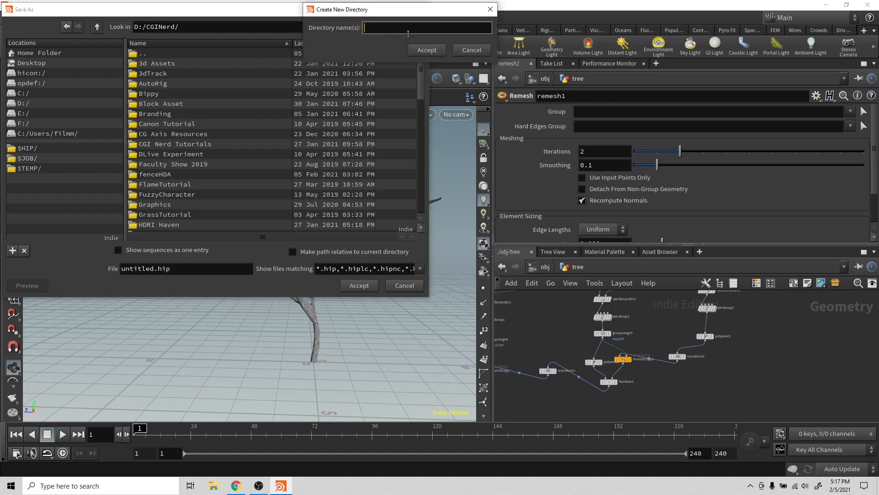
text(TreeModel)
key(Return)
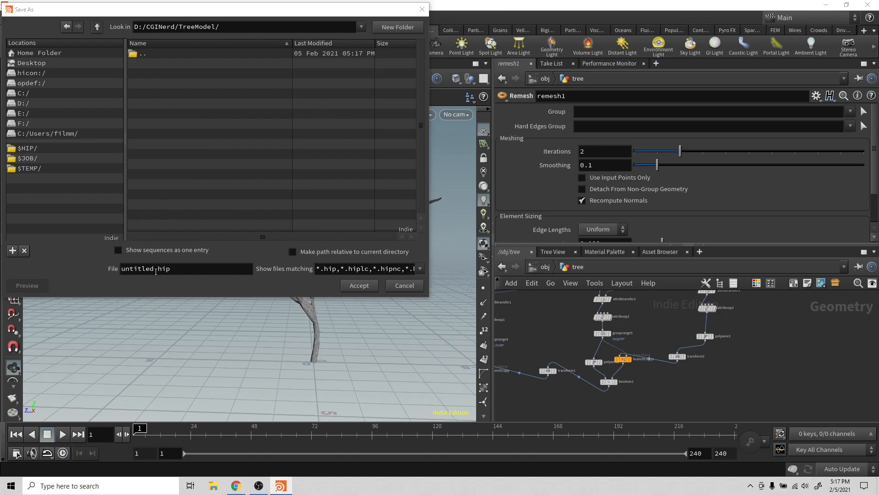
Save the scene as tree.hip in the TreeModel folder.
drag(156, 270, 82, 268)
text(tree)
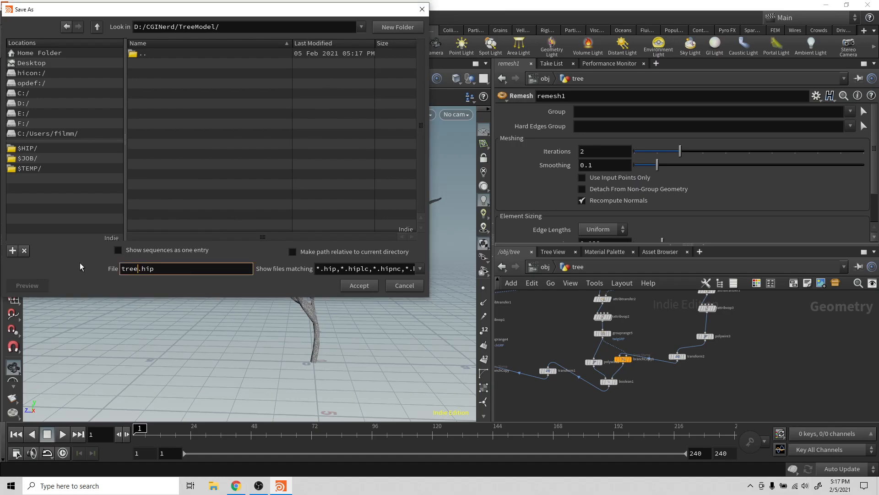
click(366, 287)
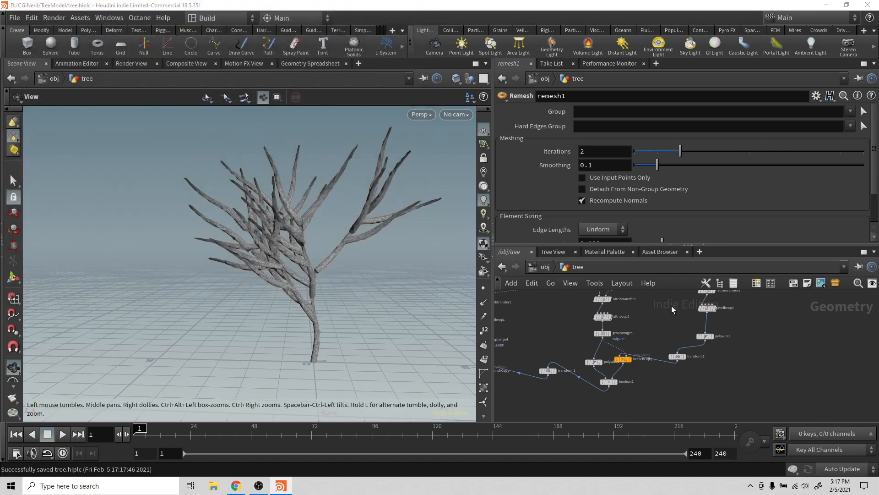
Display transform2, grouprange4 and branchCopy in turn to examine what each node outputs.
middle_drag(755, 333, 697, 348)
scroll(693, 348, up, 2)
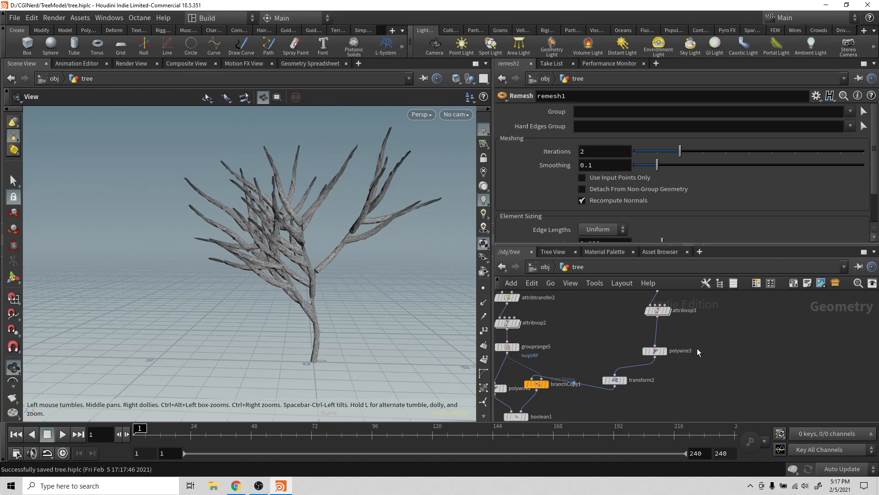
click(627, 383)
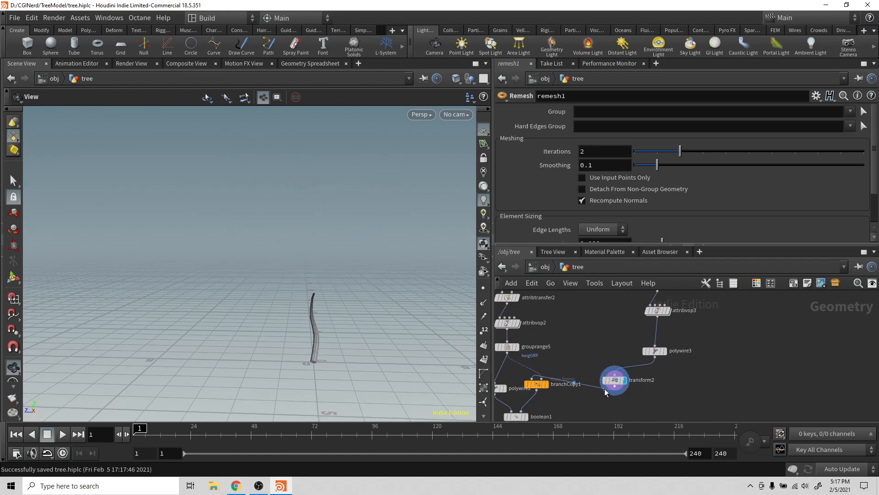
middle_drag(562, 386, 644, 358)
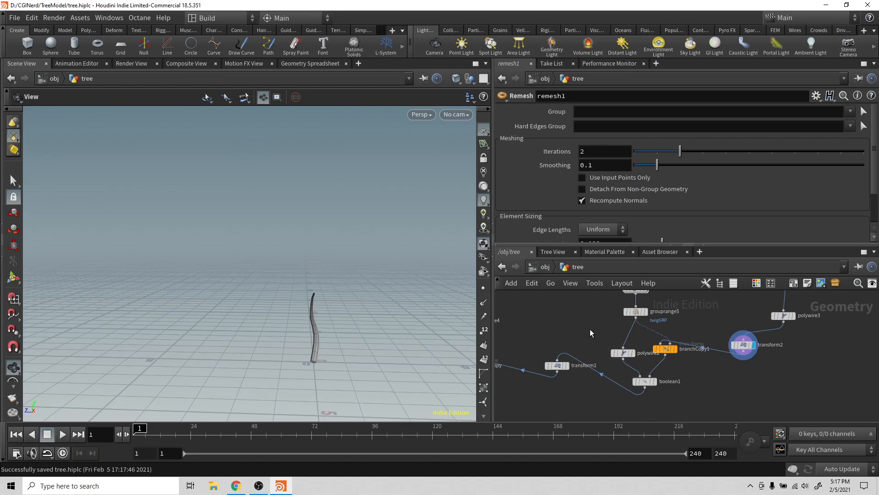
middle_drag(590, 329, 738, 321)
middle_drag(670, 326, 617, 334)
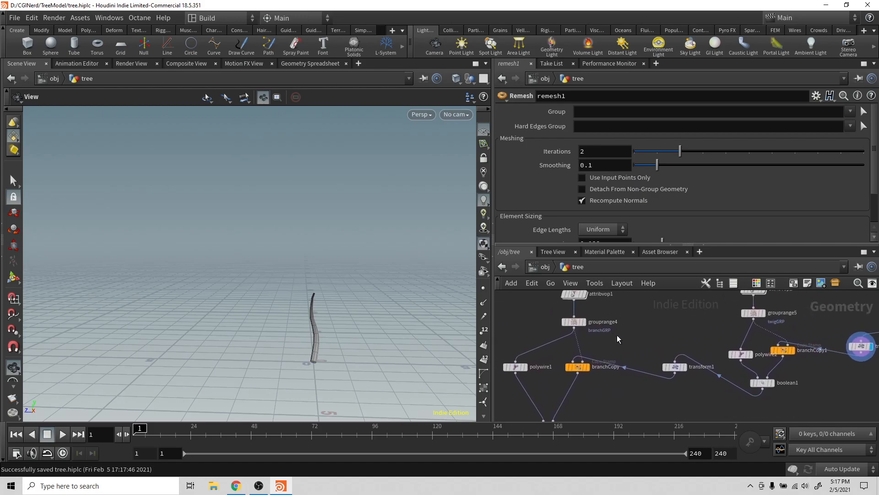
click(584, 322)
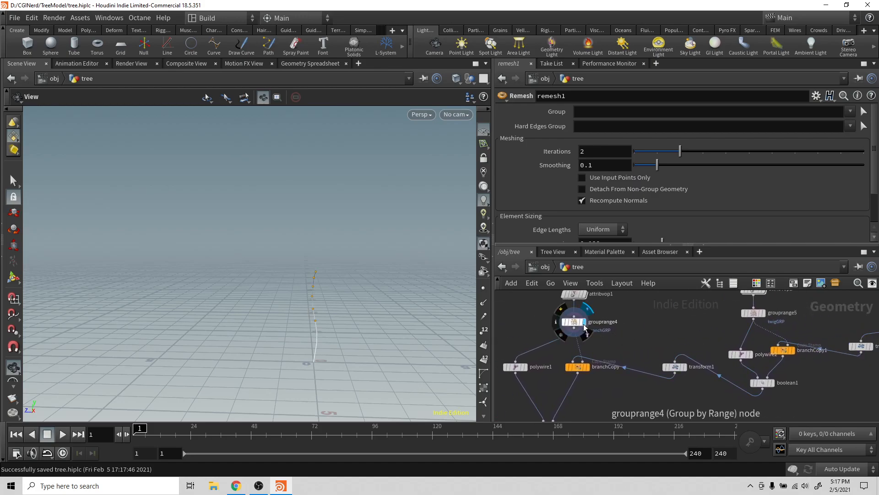
click(588, 367)
Select the branchCopy1 node, display its branch geometry and inspect it in the viewport.
scroll(641, 352, down, 2)
scroll(617, 398, down, 4)
scroll(616, 394, down, 2)
scroll(616, 394, up, 2)
middle_drag(616, 394, 612, 363)
click(598, 370)
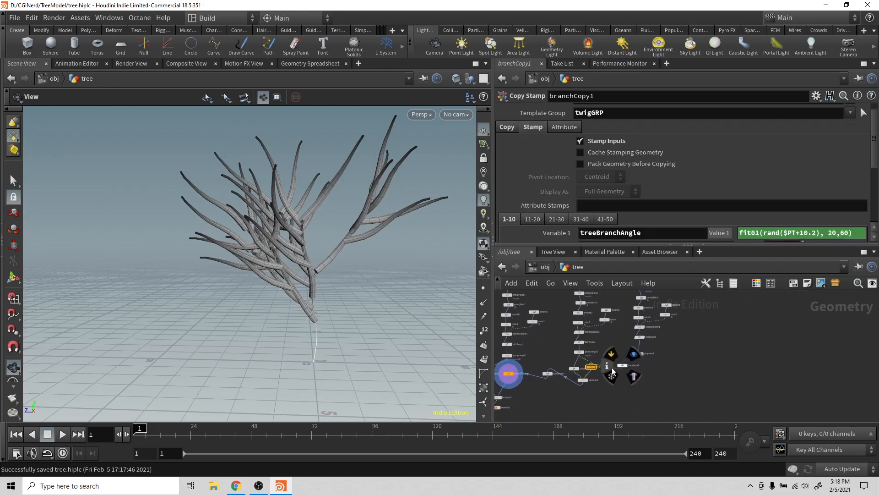
scroll(599, 376, up, 5)
click(594, 347)
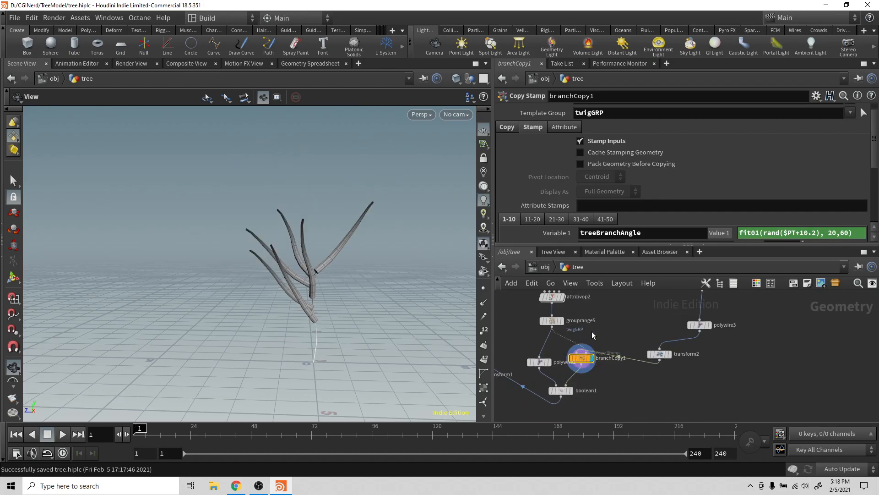
drag(351, 305, 398, 291)
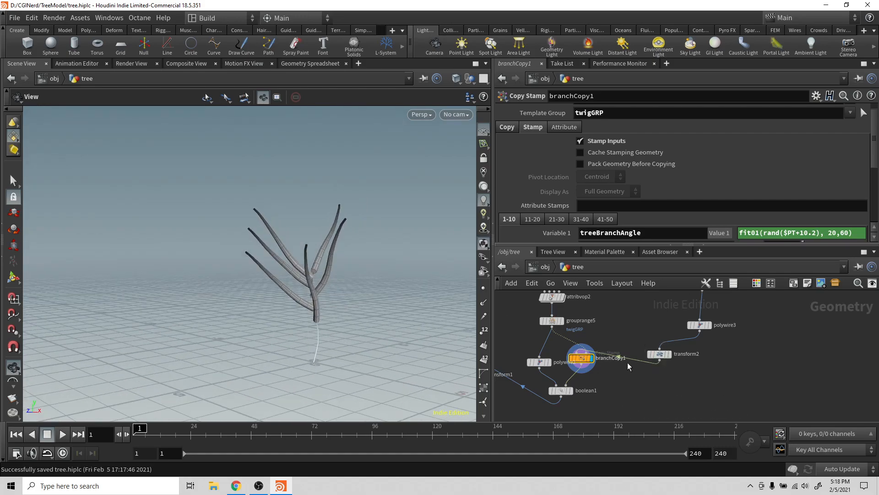
mouse_move(584, 362)
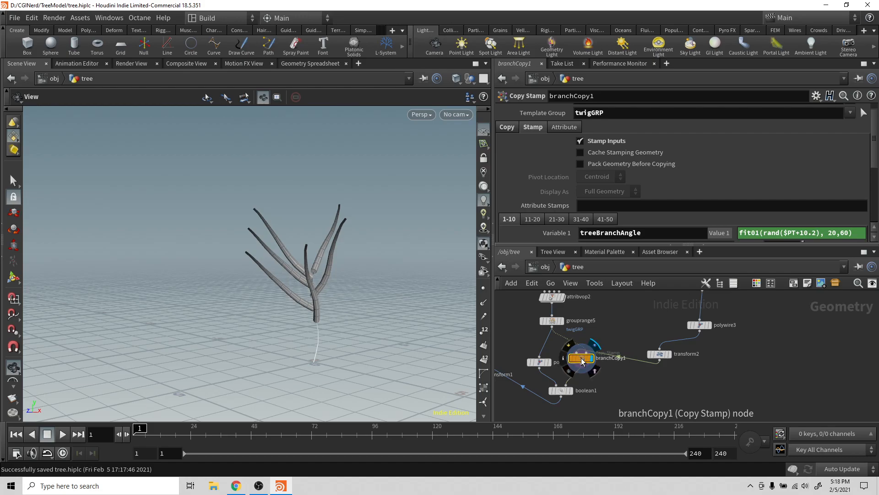
Name the second stamp variable of branchCopy1 twigScale.
scroll(636, 204, down, 3)
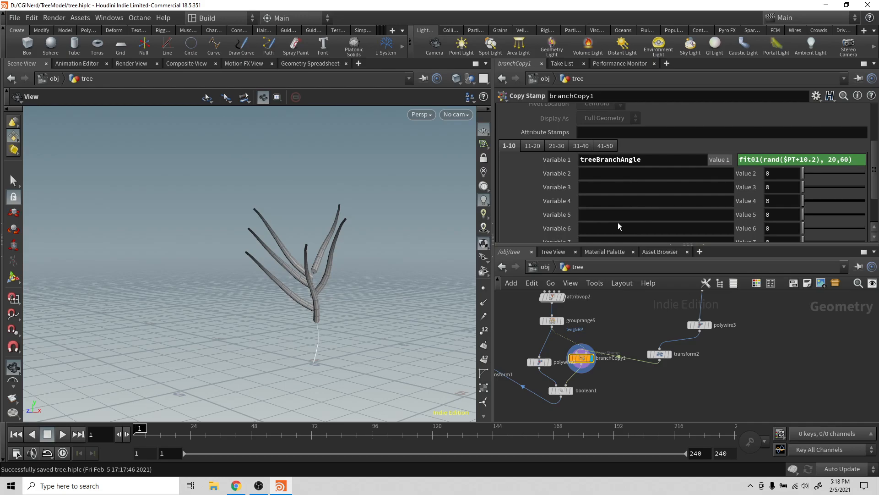
click(636, 174)
text(tr)
text(ig)
text(Scape)
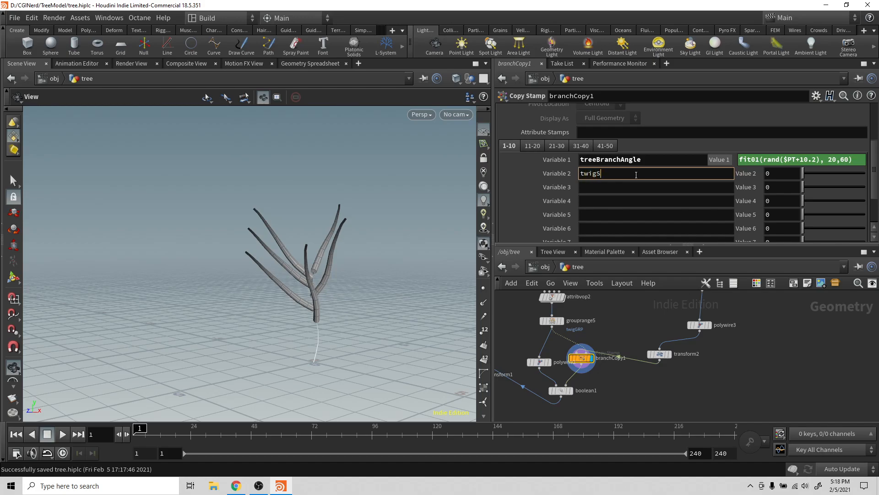
key(BackSpace)
key(BackSpace)
text(le)
key(Return)
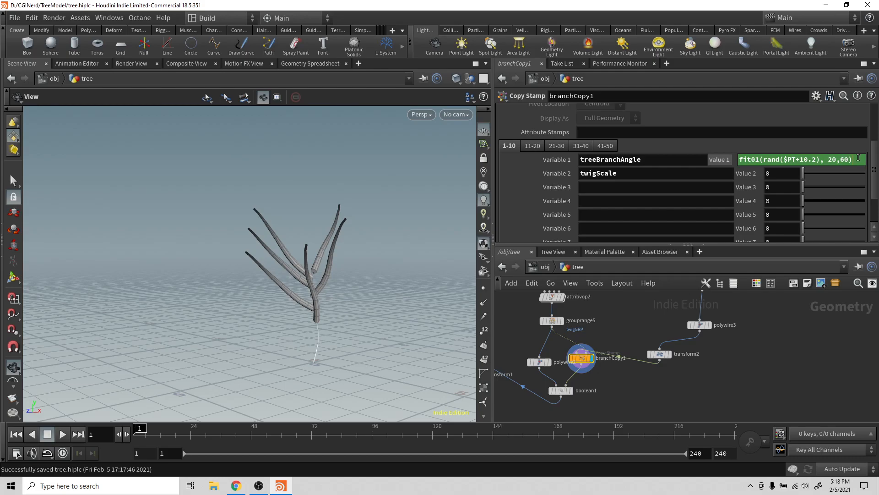
Copy the treeBranchAngle expression into twigScale's value and change its lower bound to make fit01(rand($PT+10.2), .1,60).
drag(857, 158, 710, 163)
key(ctrl+c)
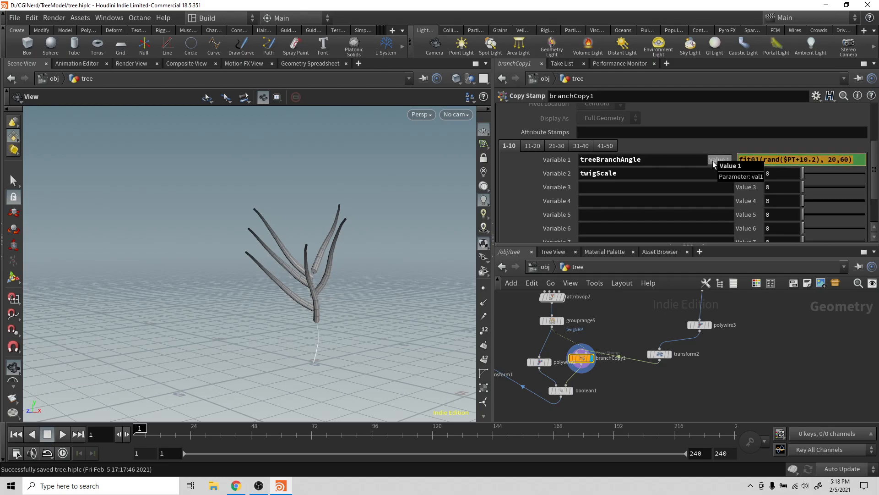
click(786, 174)
key(ctrl+v)
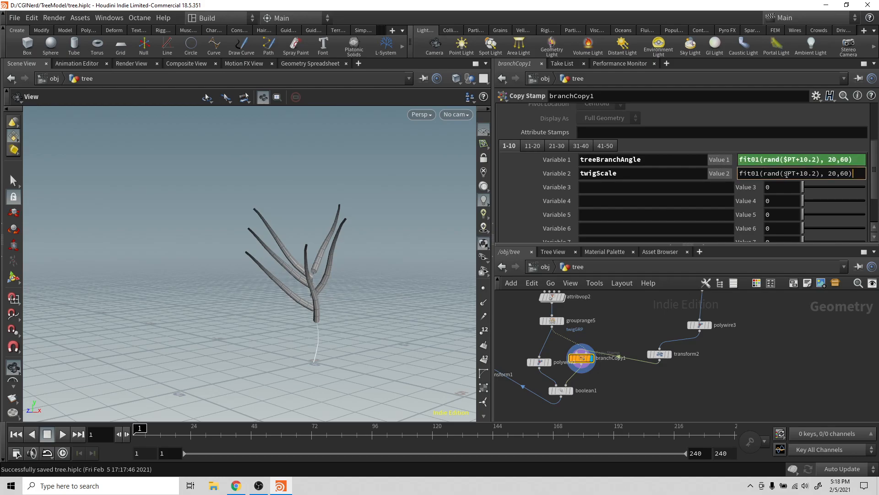
click(834, 174)
key(BackSpace)
key(BackSpace)
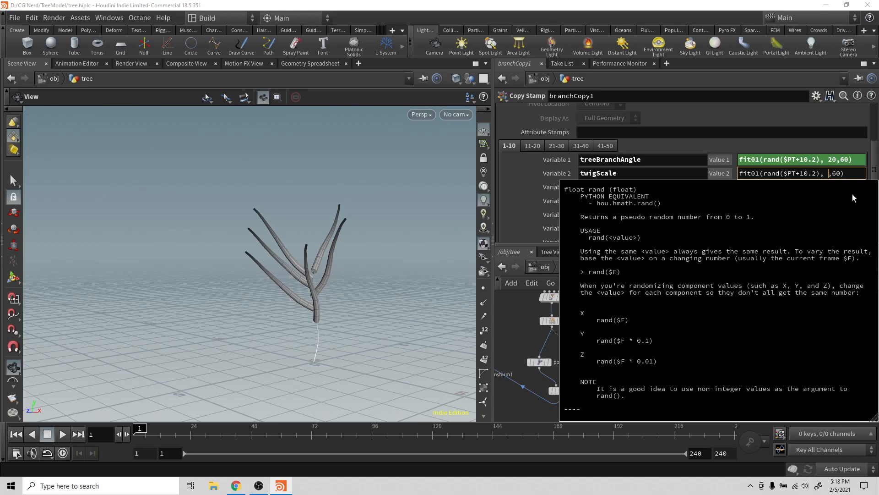
key(Tab)
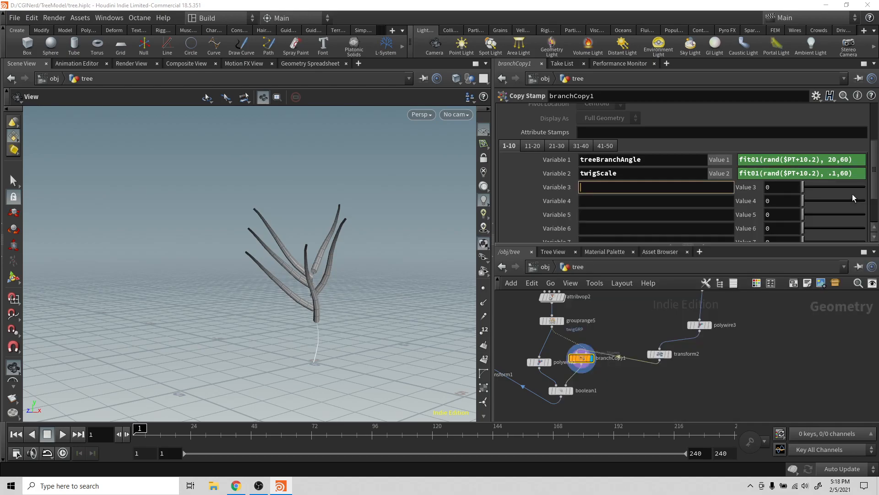
Set the upper bound of branchCopy1's twigScale expression to 1, making it fit01(rand($PT+10.2), .1,1).
click(849, 173)
drag(848, 173, 840, 177)
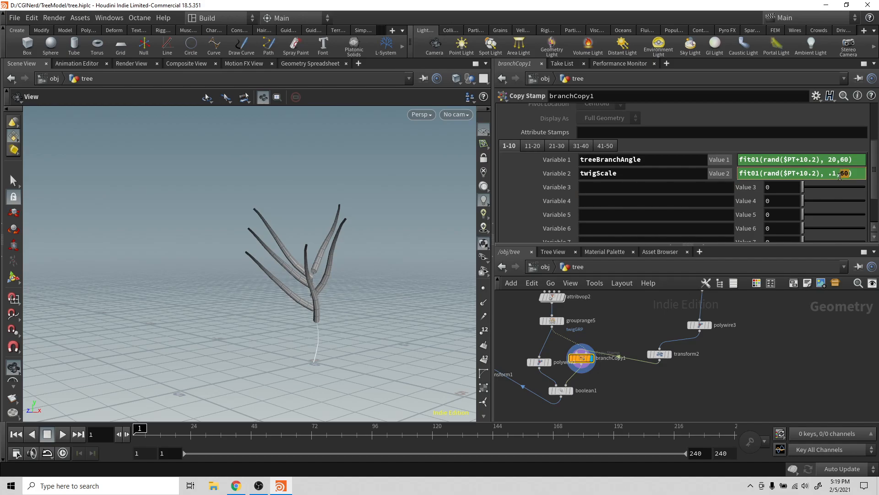
text(1)
key(Return)
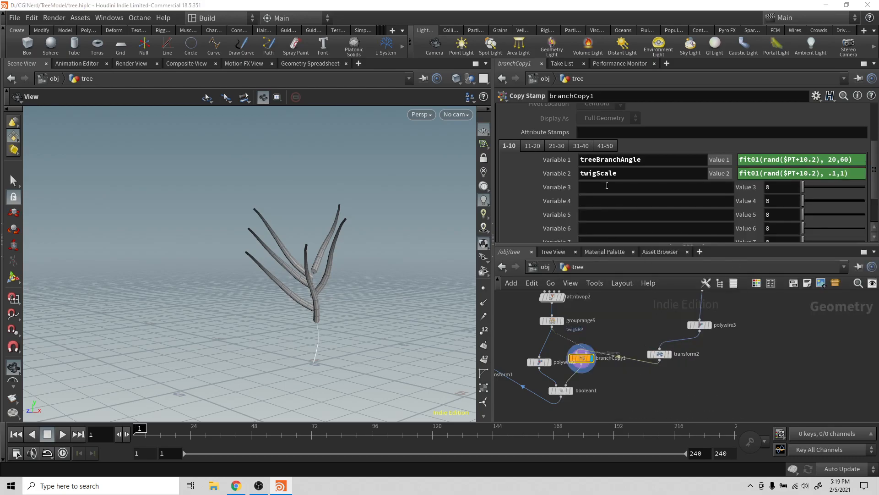
Copy transform2's Z rotation stamp expression into its Uniform Scale, with an empty variable name and a default of 1: stamp("../branchCopy1", "", 1).
click(661, 354)
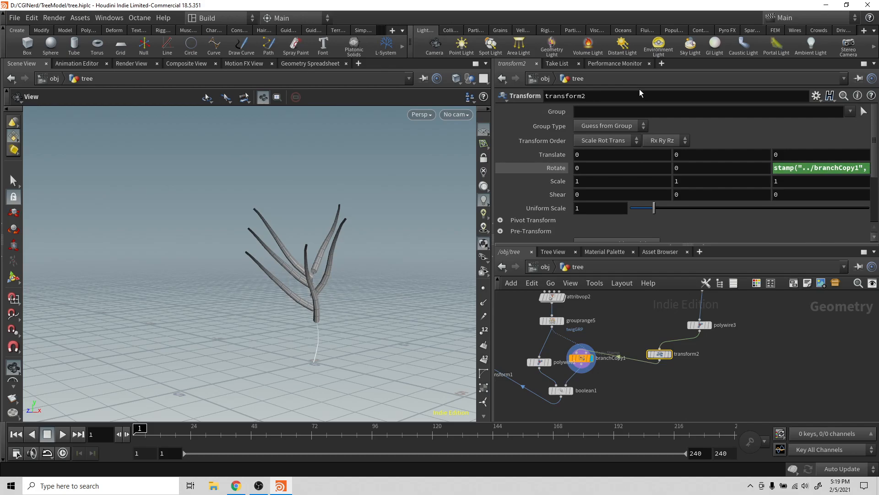
click(803, 169)
drag(797, 168, 573, 178)
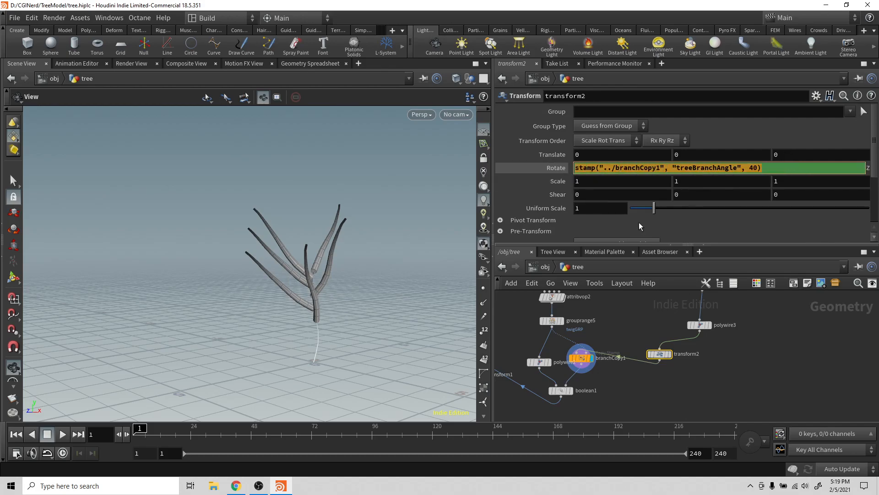
click(598, 211)
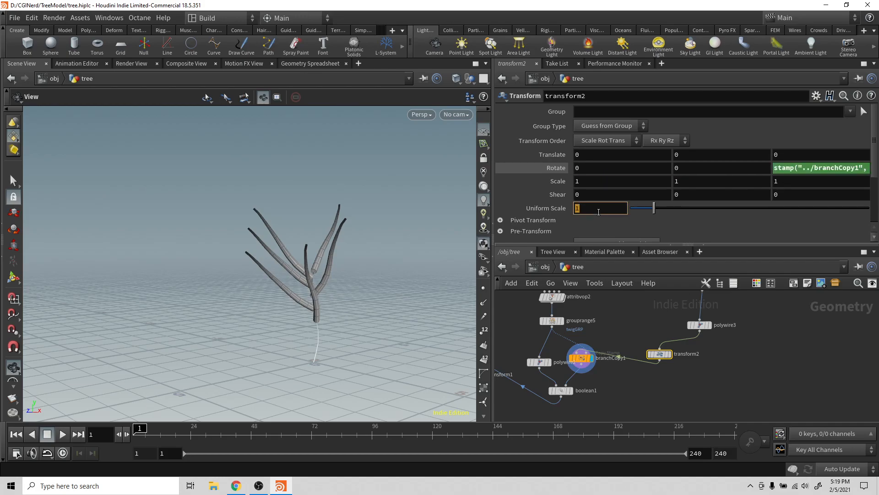
key(ctrl+v)
drag(759, 209, 749, 210)
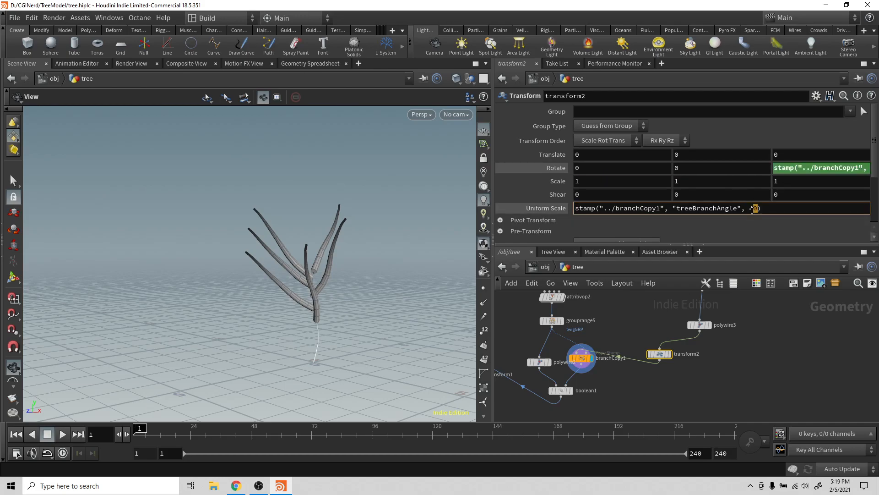
text(1)
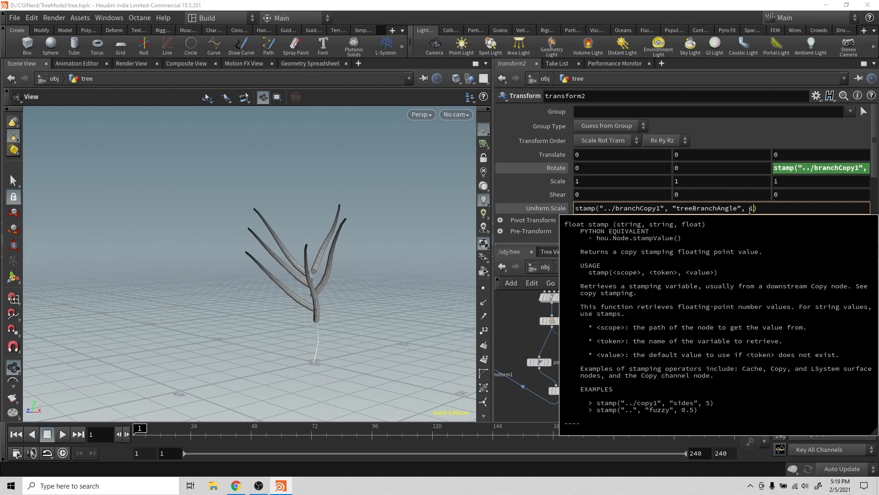
drag(737, 210, 676, 212)
key(BackSpace)
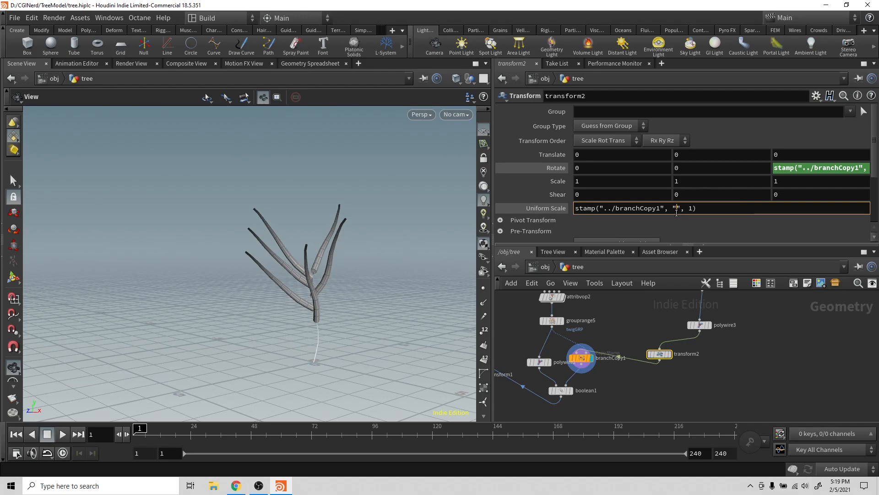
key(Return)
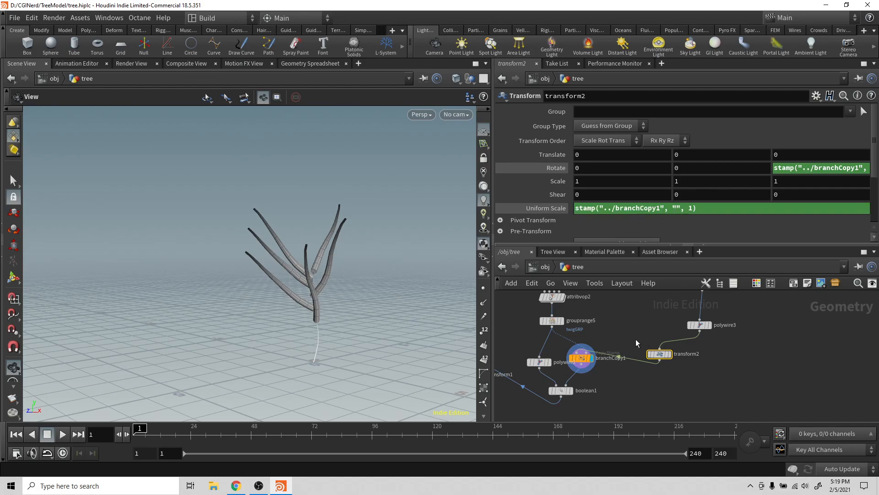
Copy the variable name twigScale from branchCopy1 into the empty quotes of transform2's Uniform Scale stamp expression.
click(581, 358)
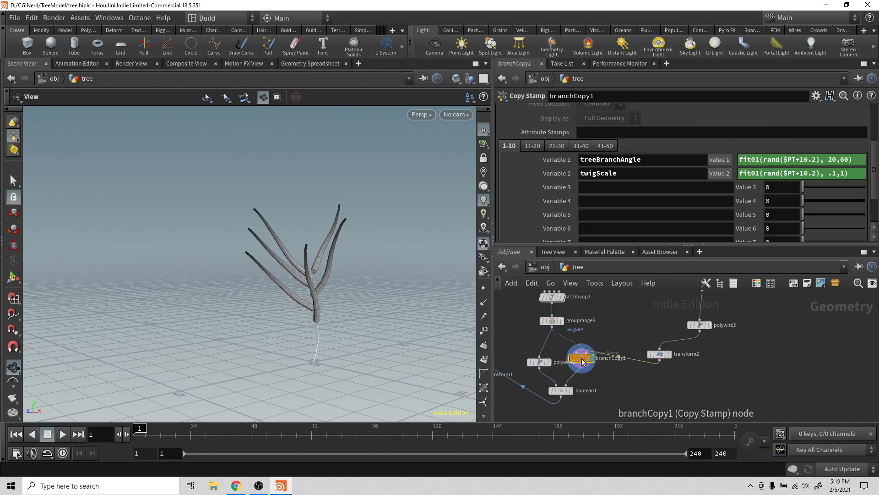
double_click(602, 173)
key(ctrl+c)
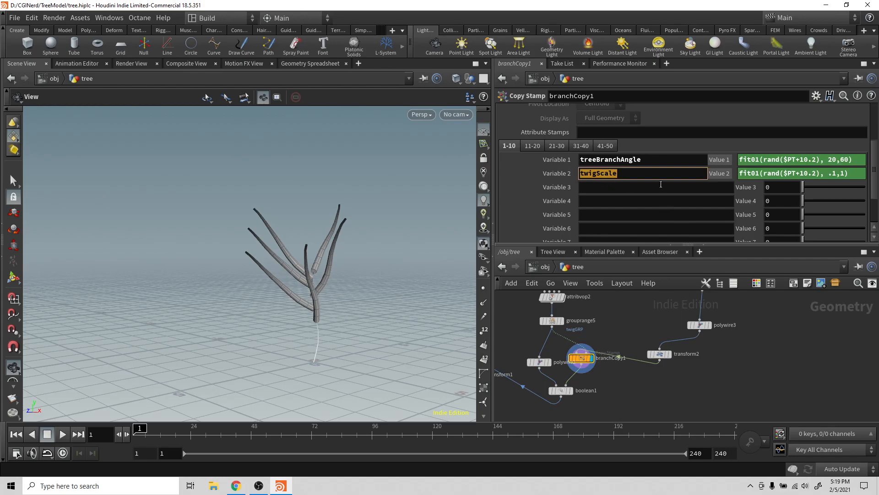
click(660, 354)
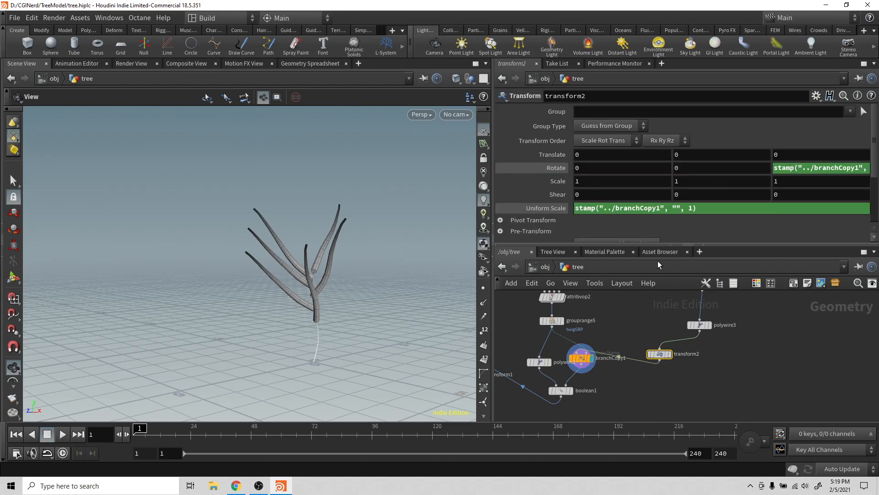
click(676, 209)
key(ctrl+v)
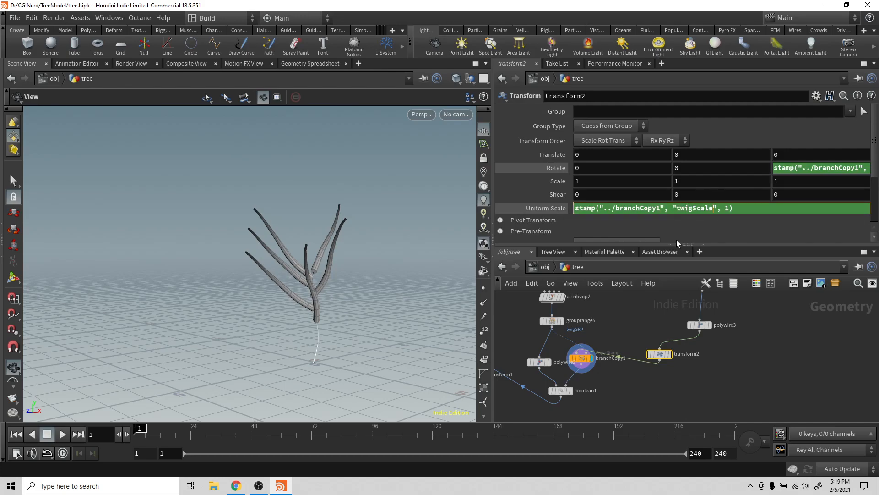
key(Return)
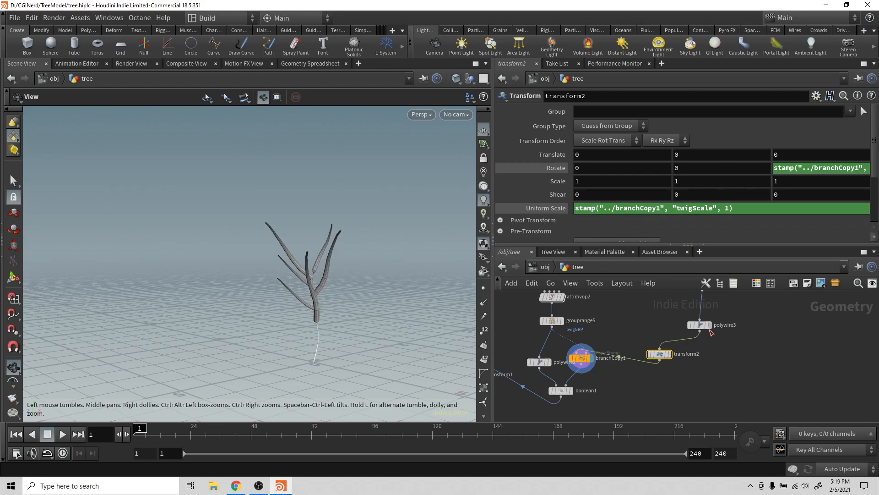
mouse_move(660, 353)
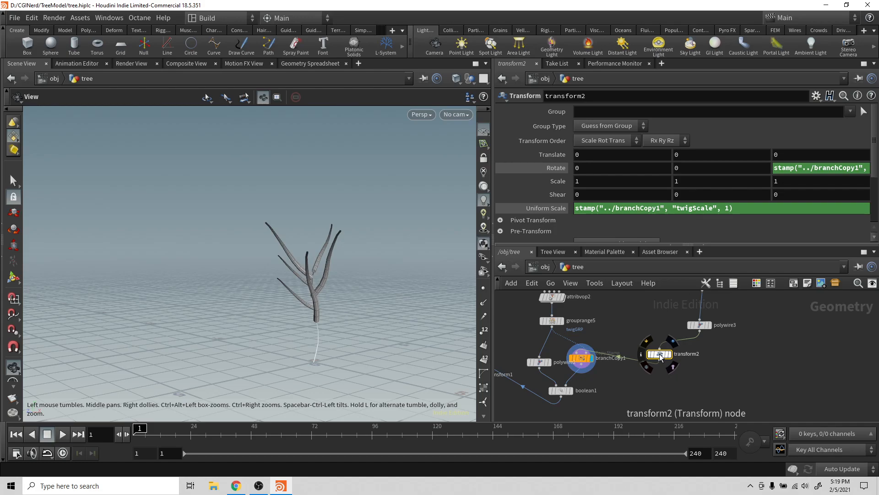
click(581, 358)
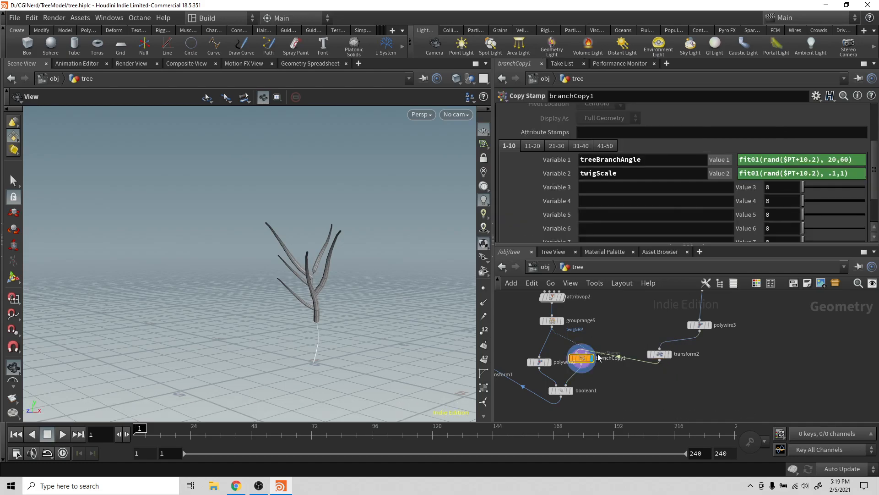
click(796, 174)
key(BackSpace)
key(BackSpace)
key(BackSpace)
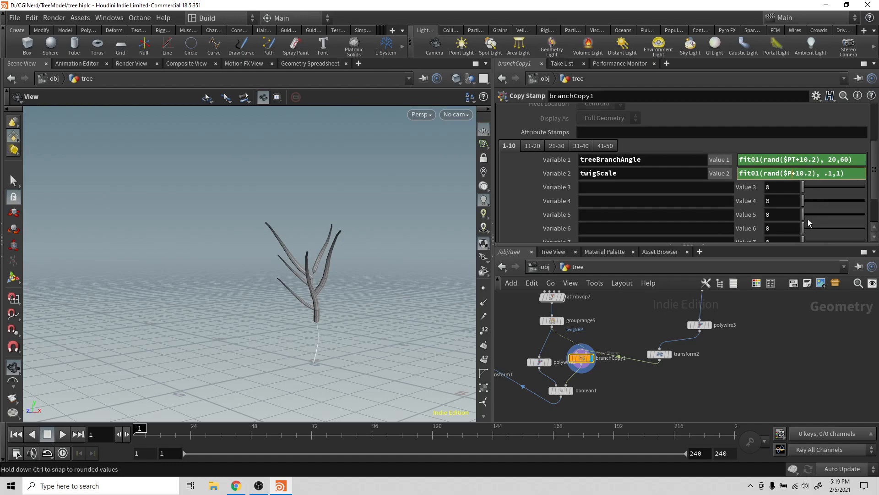
text(@C)
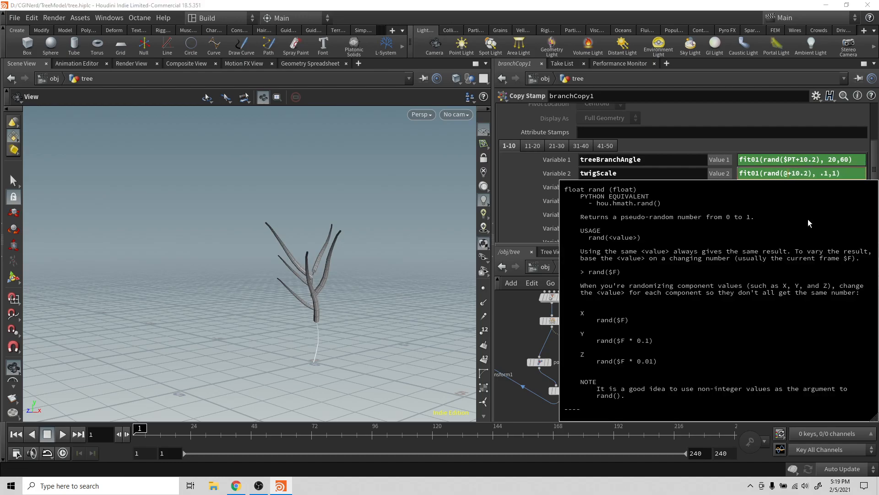
text(d)
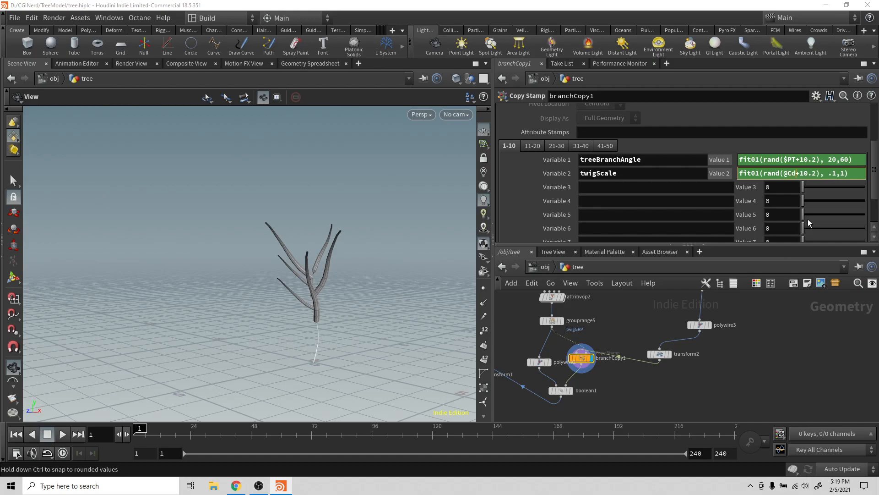
key(Return)
drag(379, 324, 441, 276)
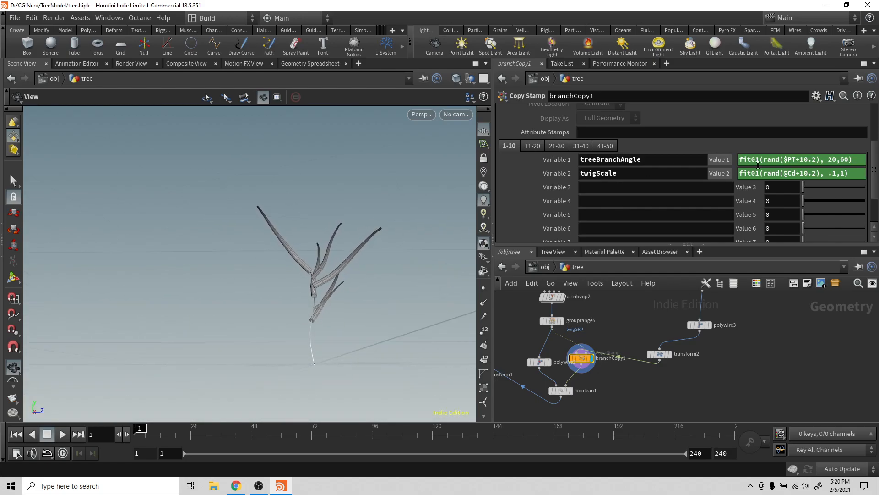
click(785, 174)
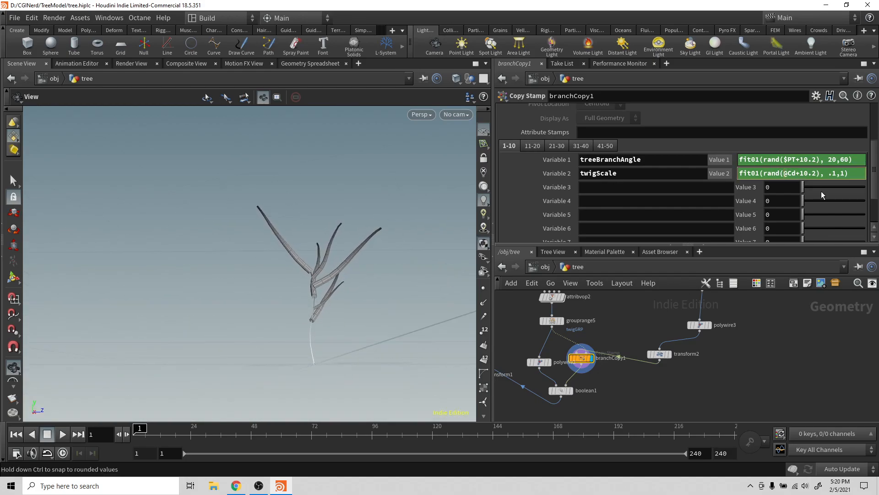
key(BackSpace)
key(BackSpace)
key(BackSpace)
key(BackSpace)
key(BackSpace)
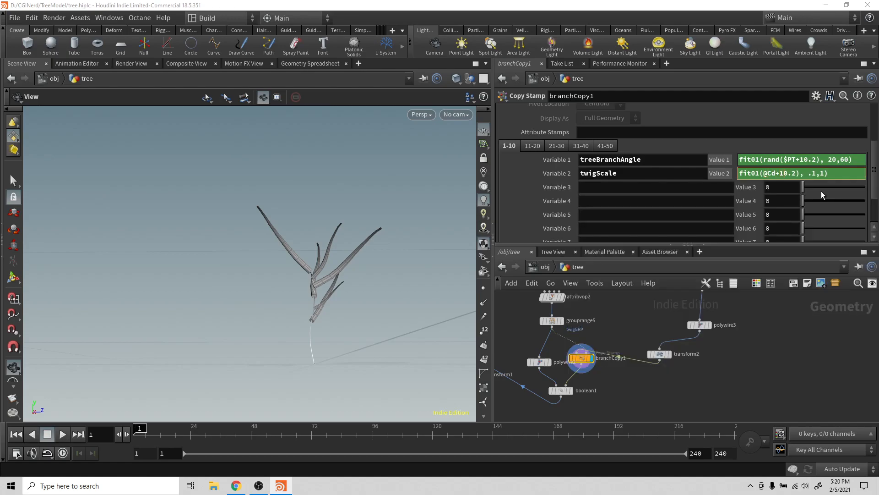
key(BackSpace)
key(BackSpace)
key(BackSpace)
key(BackSpace)
key(Return)
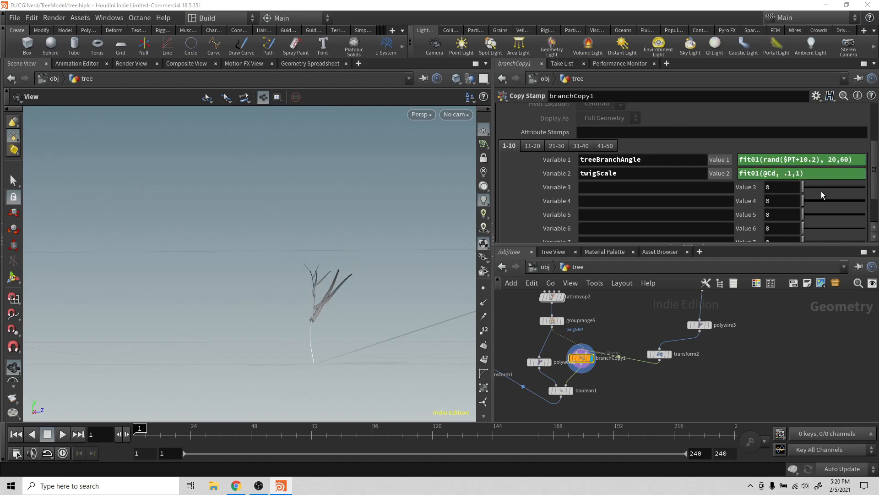
drag(309, 327, 216, 341)
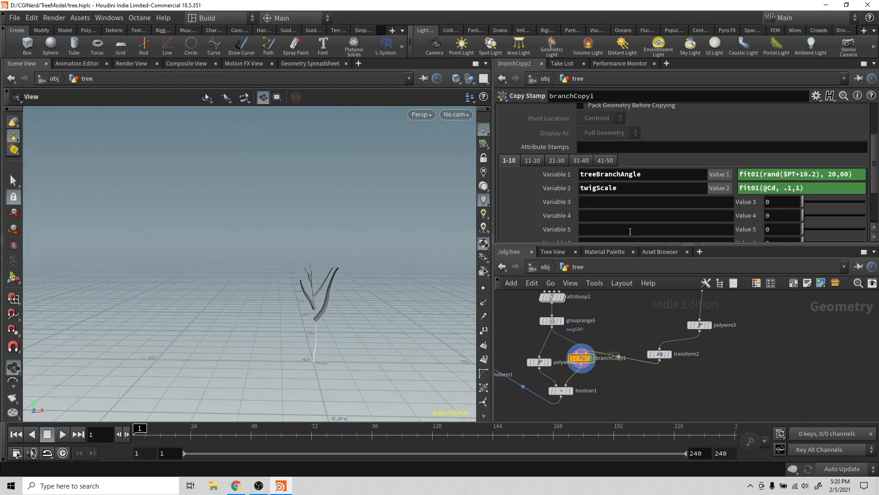
drag(353, 305, 416, 300)
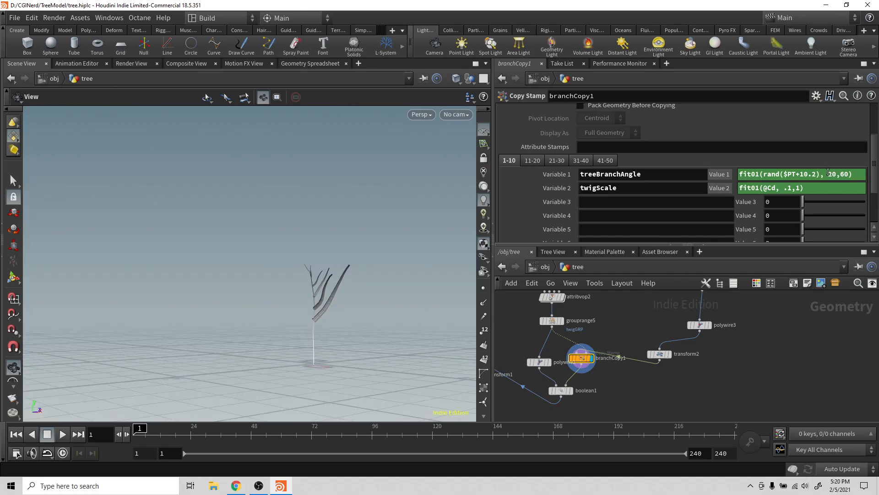
Copy the twigScale expression from branchCopy1, then display boolean1 and inspect the combined branch and twigs.
drag(809, 190, 713, 197)
key(ctrl+c)
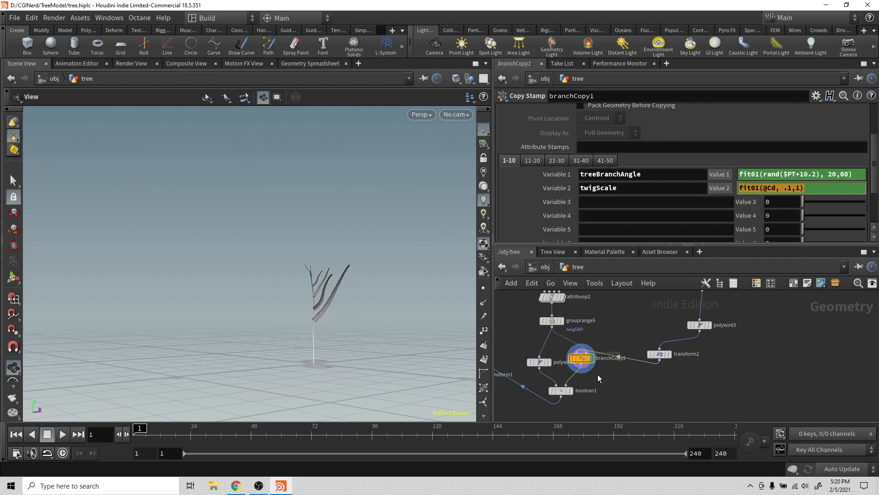
click(572, 395)
drag(377, 318, 308, 312)
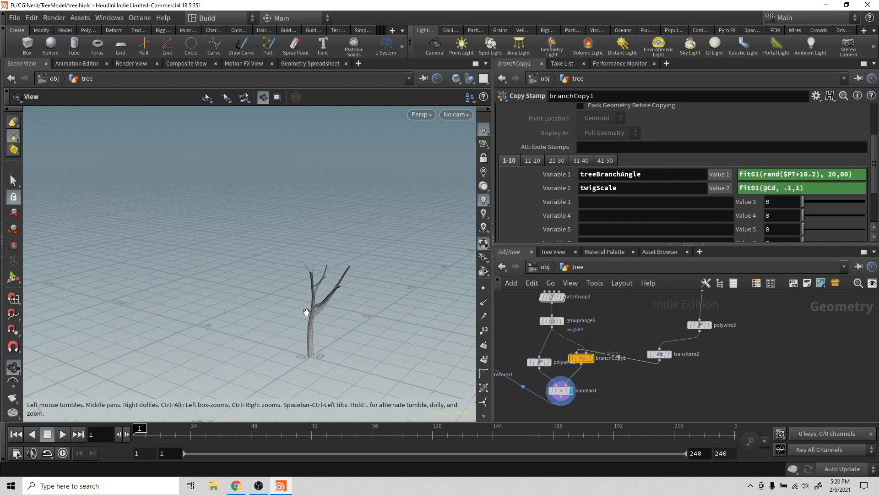
scroll(306, 310, up, 5)
drag(331, 283, 343, 266)
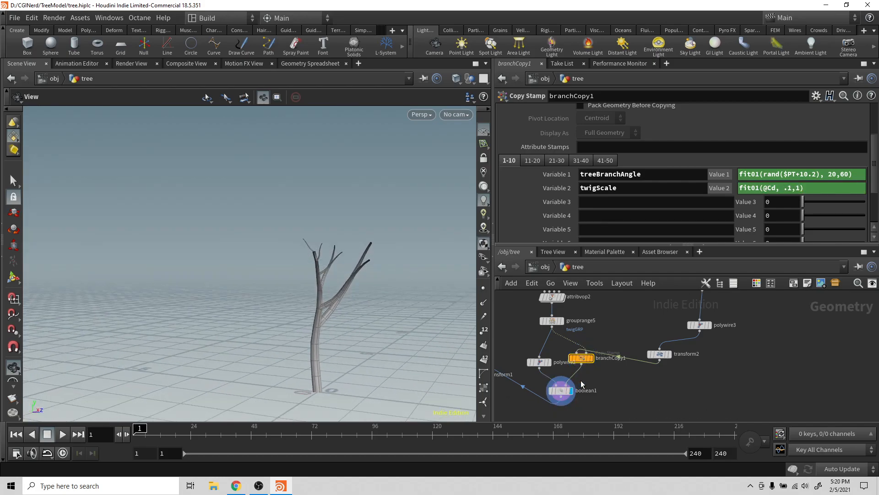
middle_drag(568, 371, 689, 373)
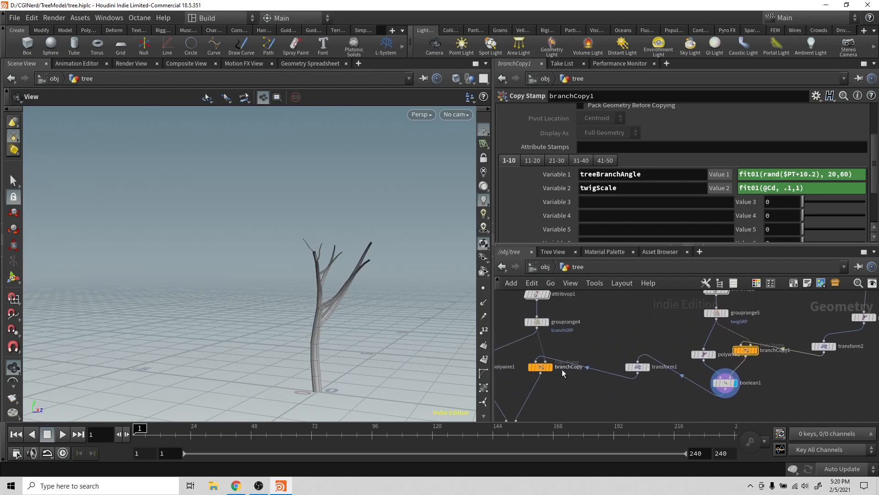
click(541, 367)
click(605, 188)
text(branchScale)
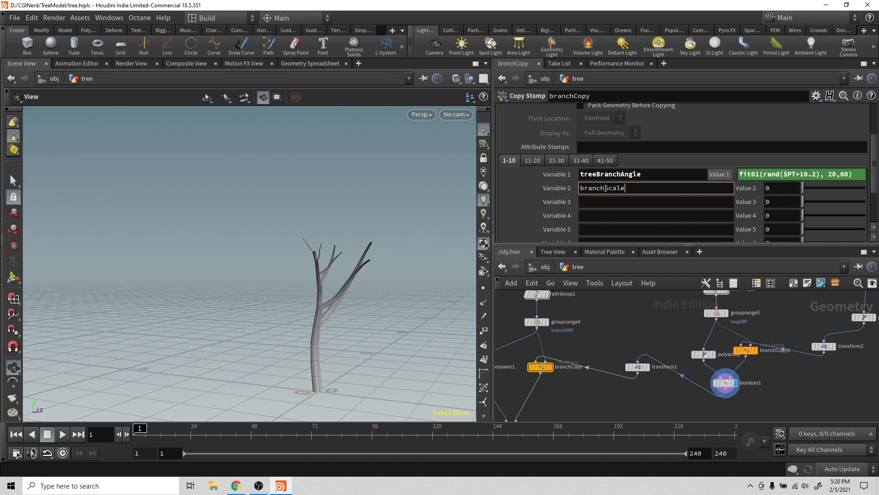
key(Return)
click(771, 188)
key(ctrl+v)
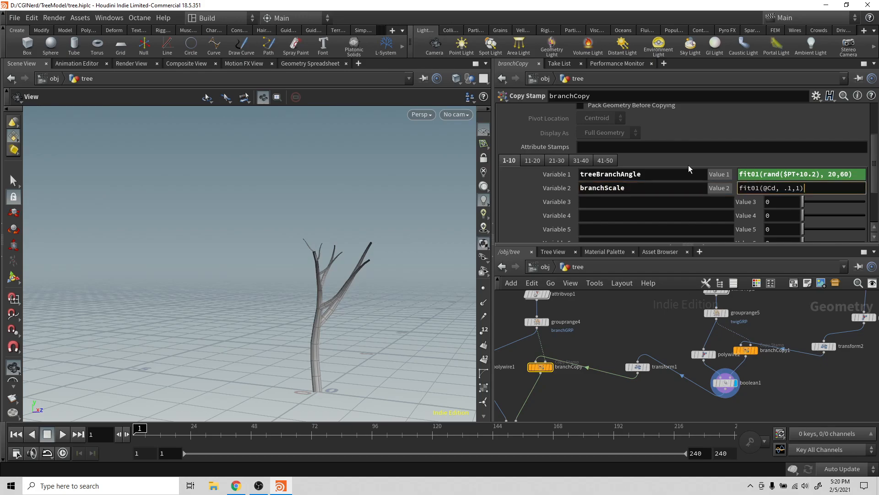
key(Return)
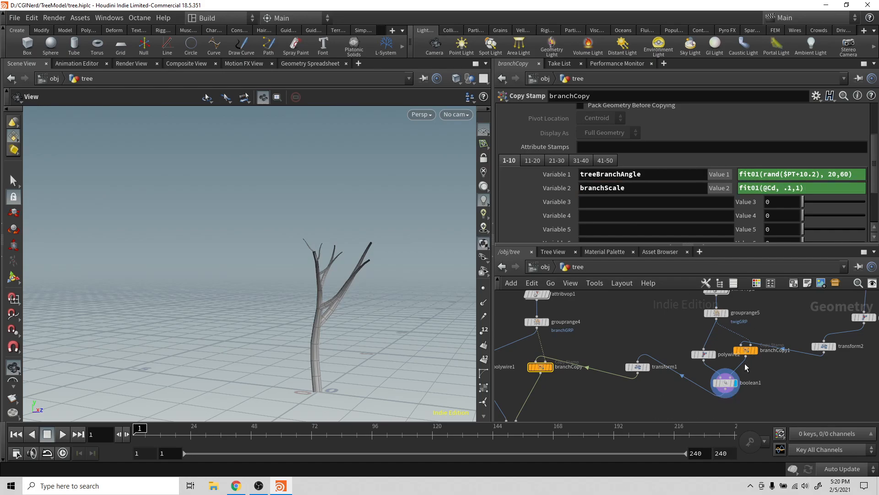
Copy transform1's Z rotation stamp expression into its Uniform Scale parameter.
click(638, 366)
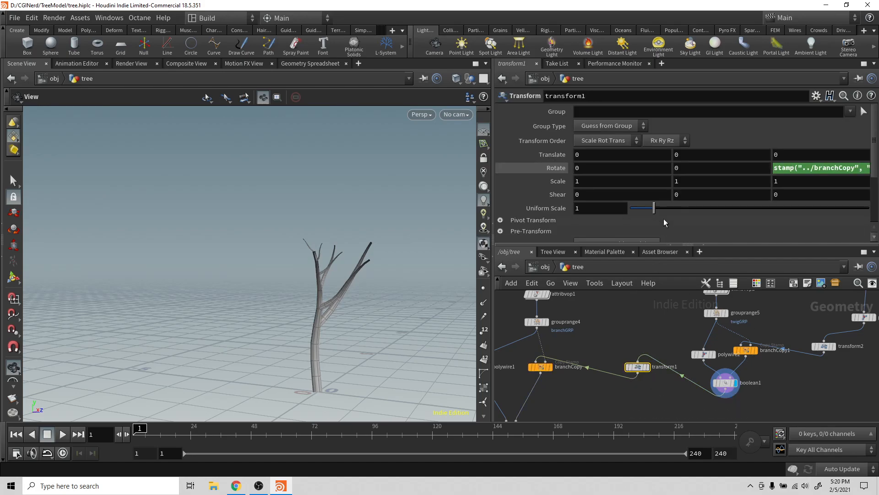
click(612, 208)
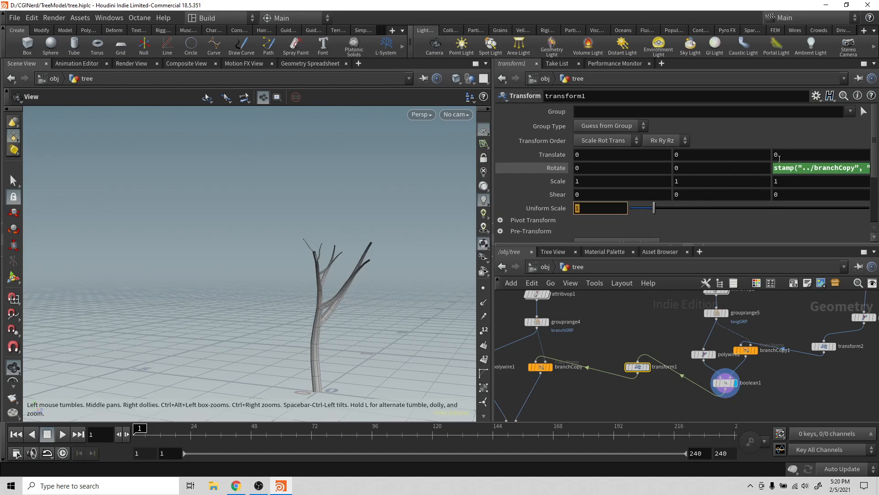
click(810, 167)
key(ctrl+c)
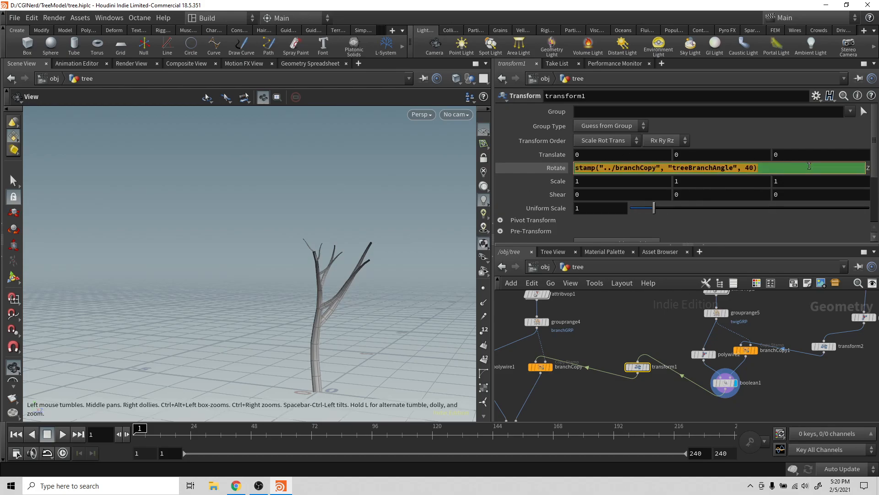
click(607, 207)
key(ctrl+v)
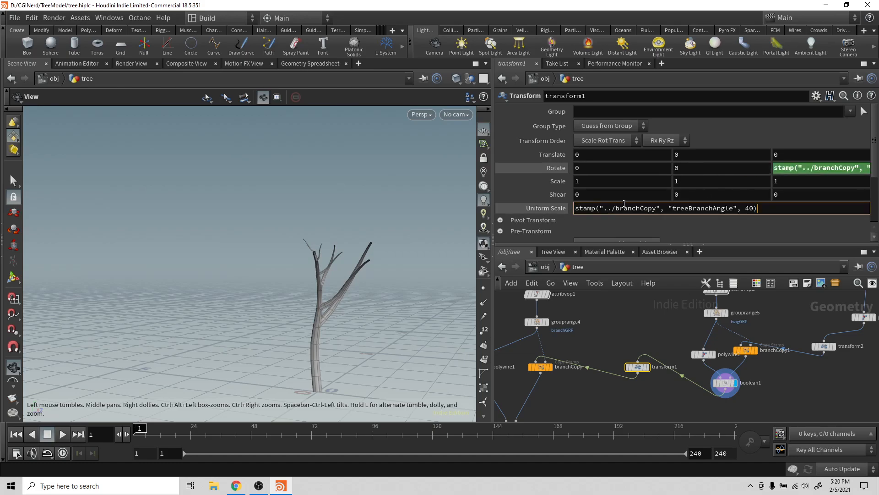
Replace treeBranchAngle with branchScale in the Uniform Scale expression, giving stamp("../branchCopy", "branchScale", 40).
click(737, 209)
key(Left)
key(BackSpace)
key(BackSpace)
key(BackSpace)
key(BackSpace)
key(BackSpace)
key(BackSpace)
key(BackSpace)
key(BackSpace)
key(BackSpace)
key(BackSpace)
key(BackSpace)
key(BackSpace)
key(BackSpace)
key(BackSpace)
key(BackSpace)
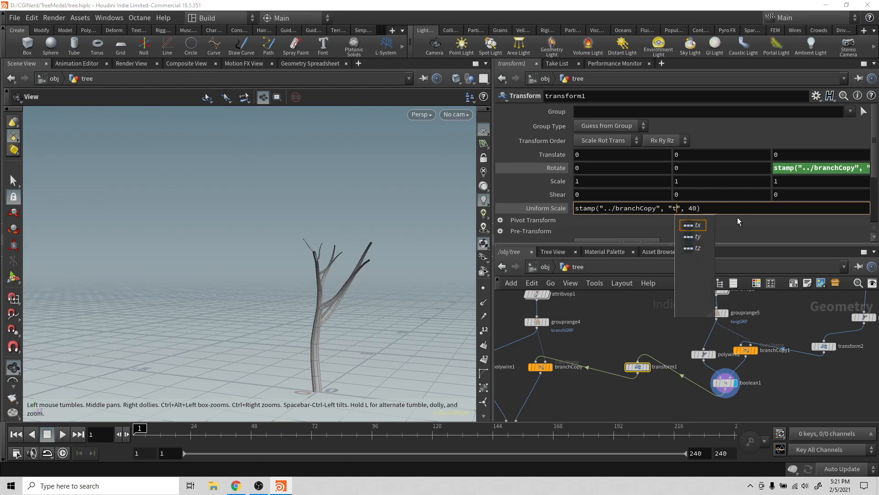
text(branchScal)
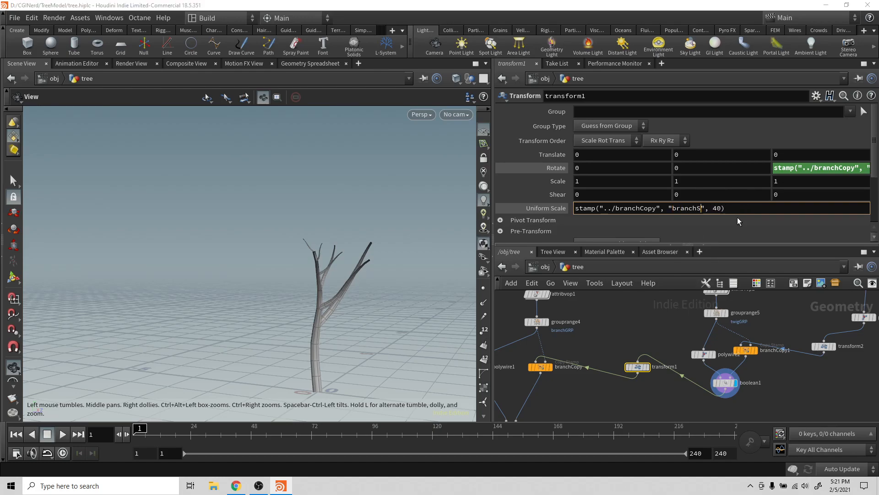
text(e)
key(Return)
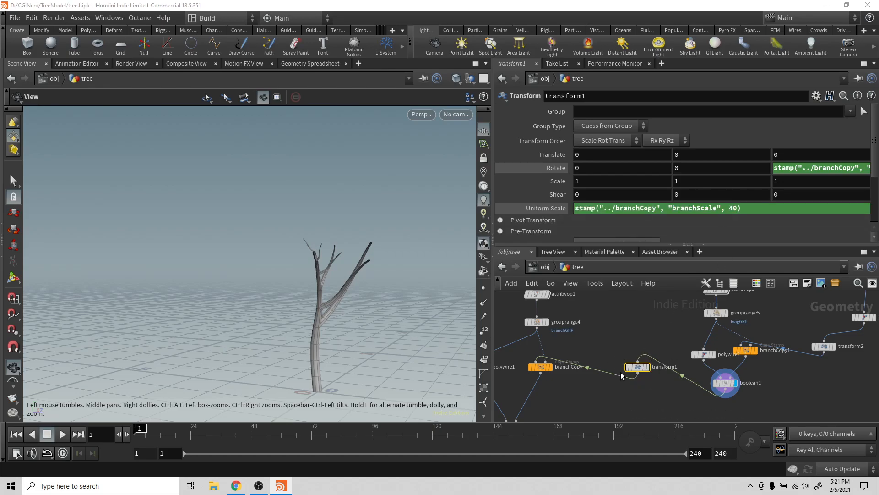
Display the branchCopy result and the remesh1 result, and inspect the scaled branches from several angles.
click(551, 367)
drag(348, 293, 420, 338)
middle_drag(617, 386, 685, 309)
click(586, 373)
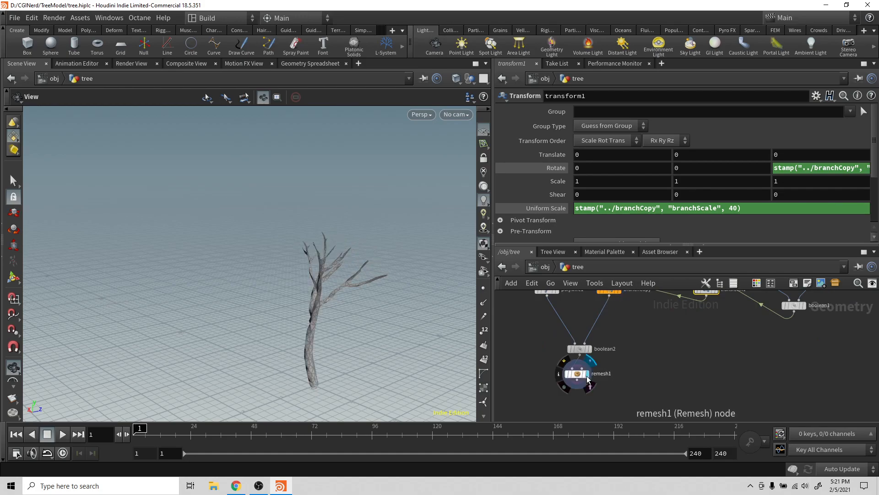
drag(371, 349, 422, 287)
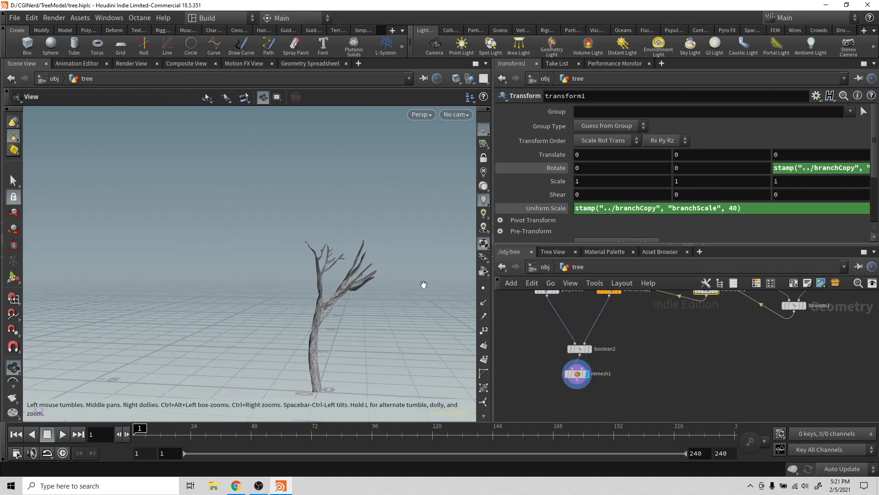
Check the remesh1 settings, display boolean2 instead, and inspect the unremeshed tree.
click(579, 376)
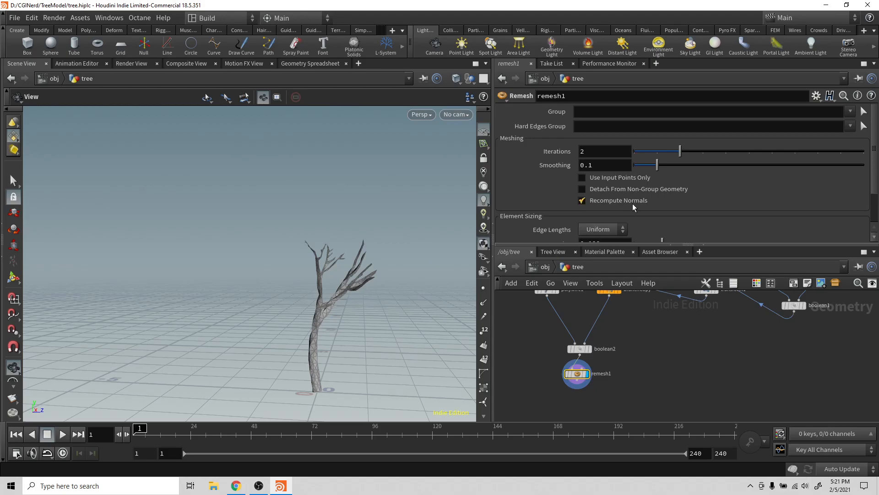
click(590, 349)
mouse_move(384, 312)
mouse_down()
mouse_move(364, 328)
mouse_move(263, 337)
mouse_move(290, 298)
mouse_move(339, 316)
mouse_move(394, 310)
mouse_up()
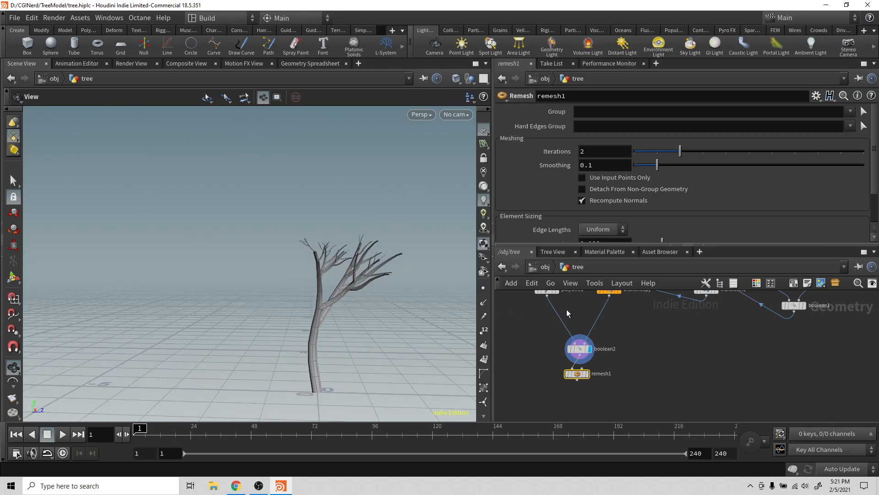
drag(558, 329, 559, 330)
mouse_move(353, 330)
mouse_down()
mouse_move(220, 357)
mouse_move(290, 318)
mouse_move(365, 334)
mouse_move(338, 328)
mouse_up()
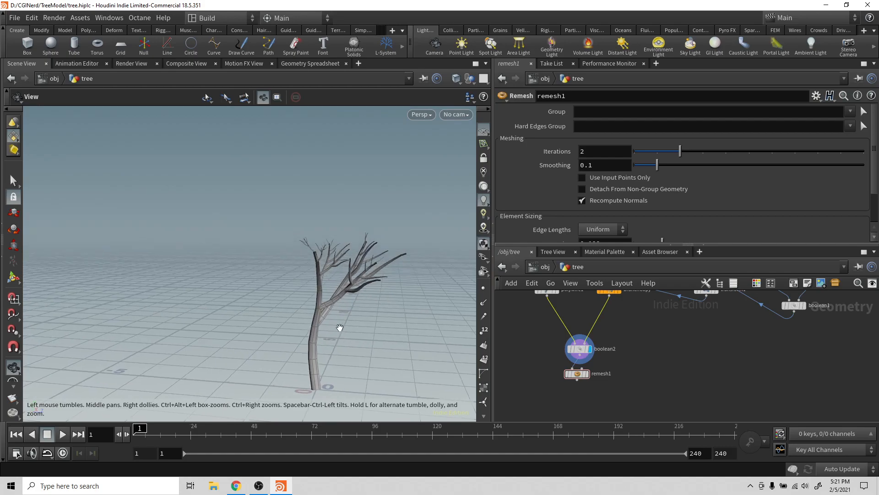
Insert a Subdivide node on the wire between grouprange4 and branchCopy to add points for more branches.
middle_drag(573, 314, 598, 368)
middle_drag(592, 325, 563, 333)
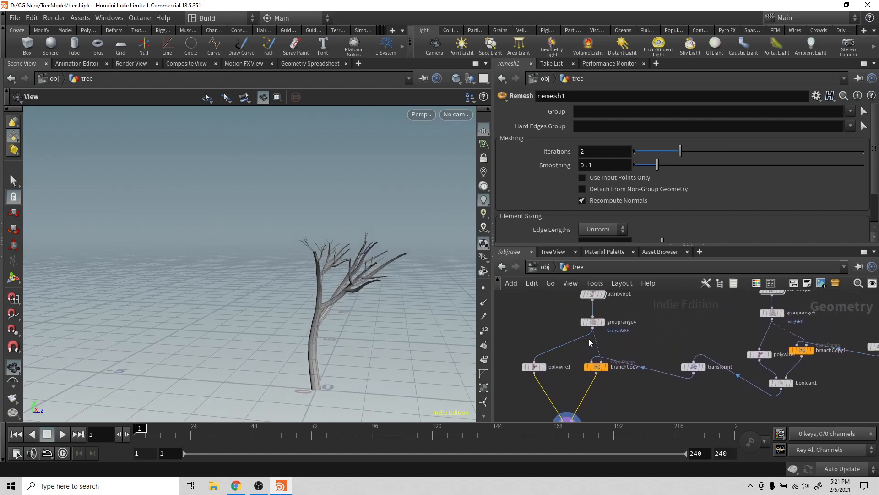
drag(594, 323, 587, 321)
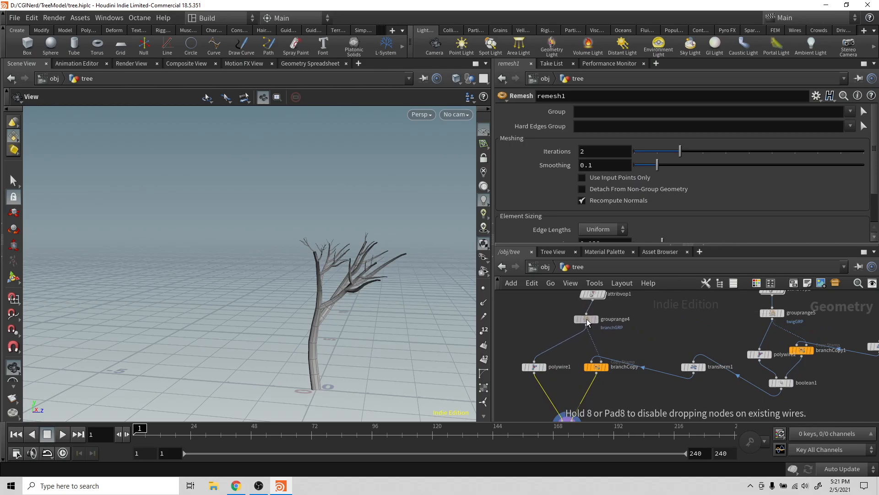
key(Tab)
mouse_move(640, 277)
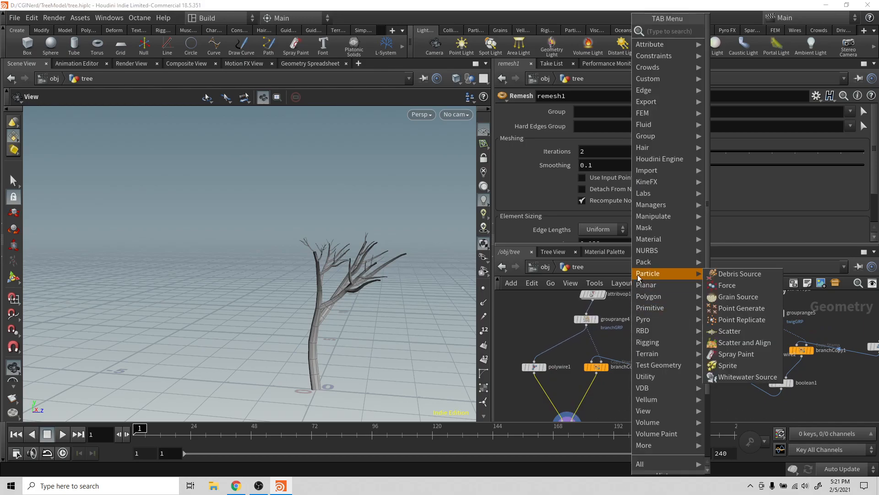
text(sub)
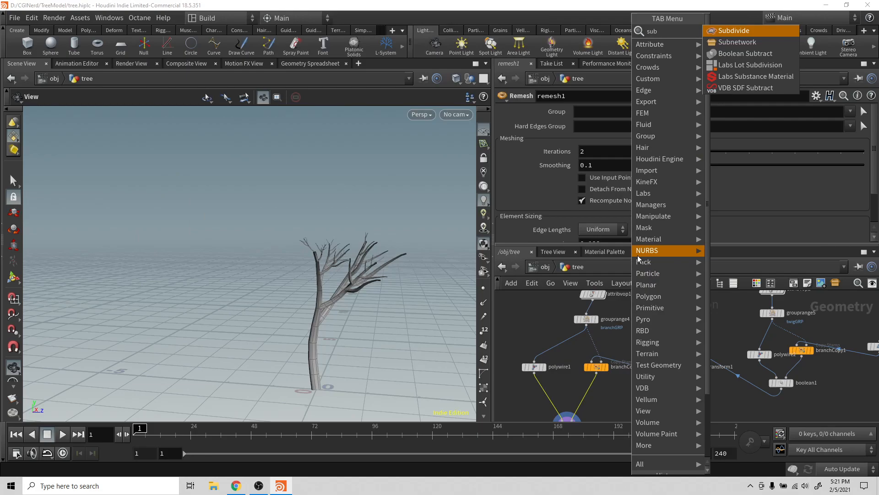
key(Return)
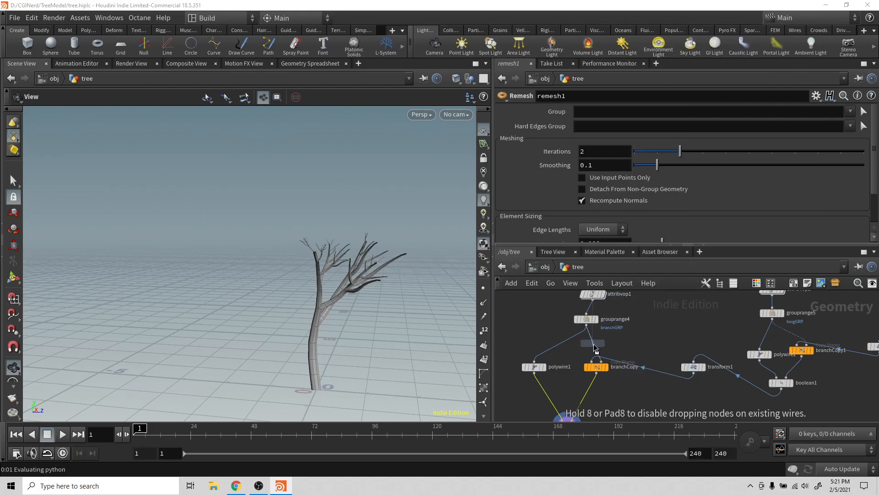
click(596, 347)
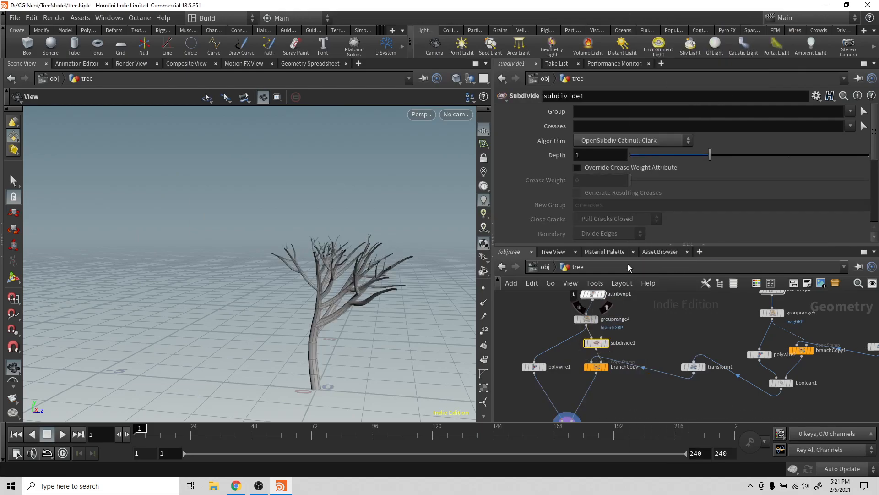
Try a depth of 2 on the Subdivide node and inspect the denser branches.
scroll(658, 189, down, 5)
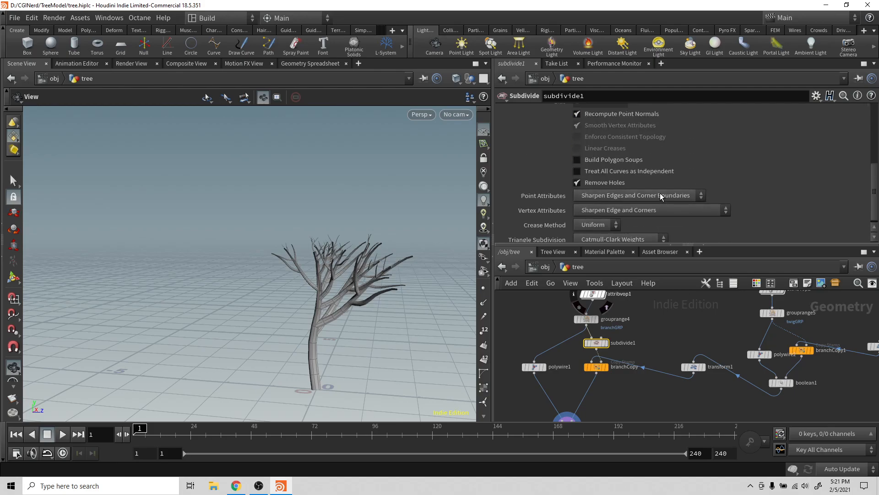
scroll(660, 193, up, 5)
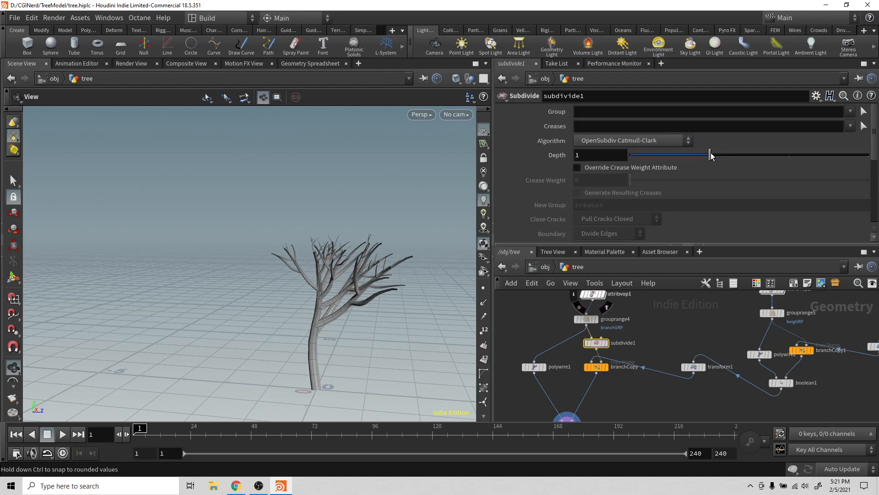
drag(728, 153, 760, 153)
drag(386, 291, 406, 303)
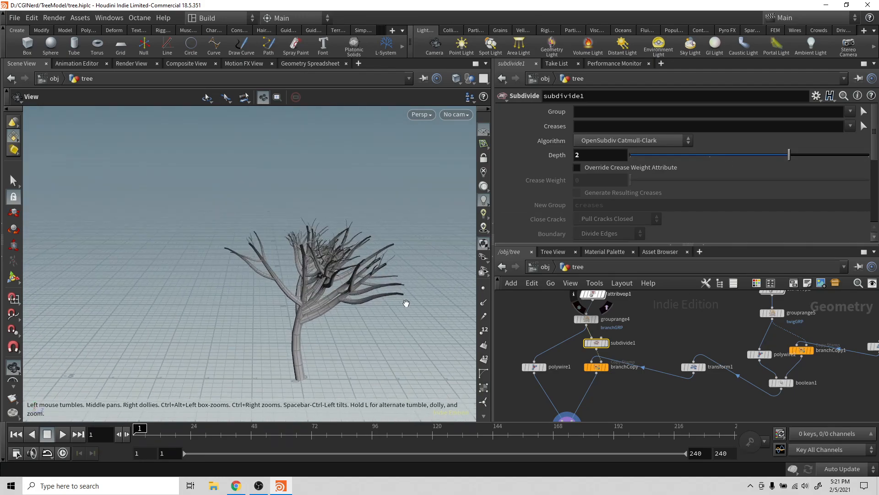
Add a +5 offset to $PT in branchCopy's X rotation expression and inspect the new branch distribution.
click(597, 369)
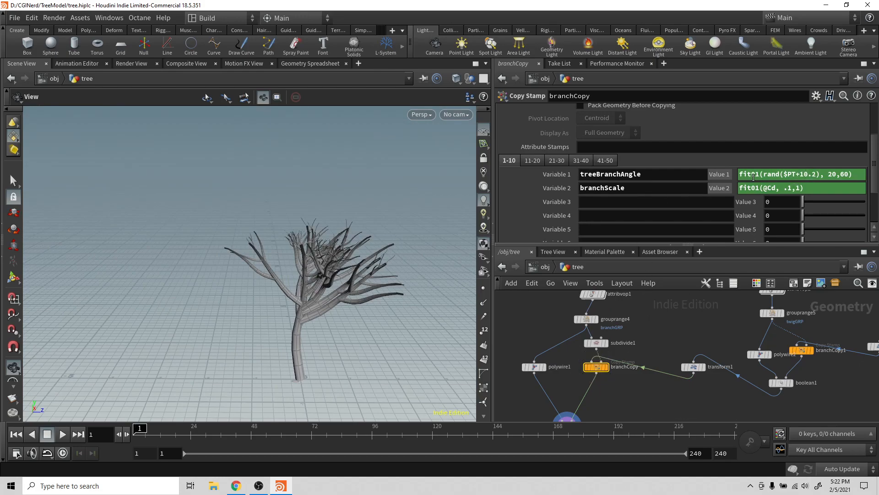
drag(453, 310, 392, 314)
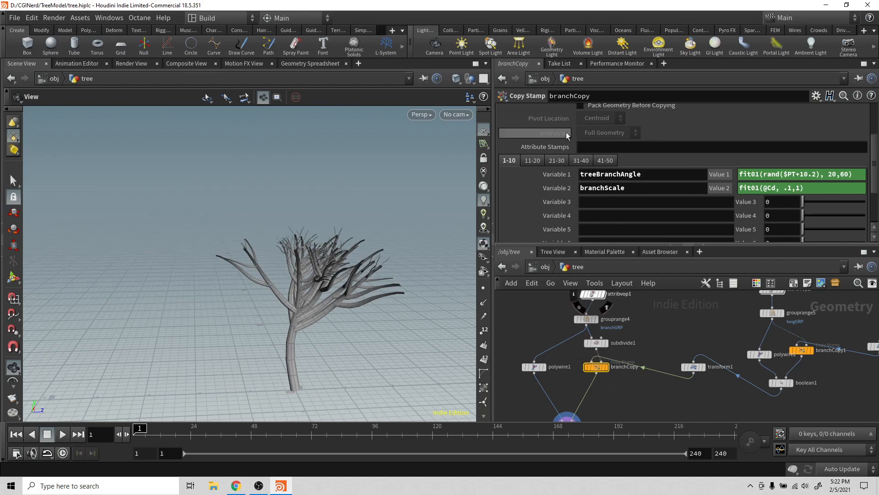
scroll(548, 130, up, 5)
click(513, 125)
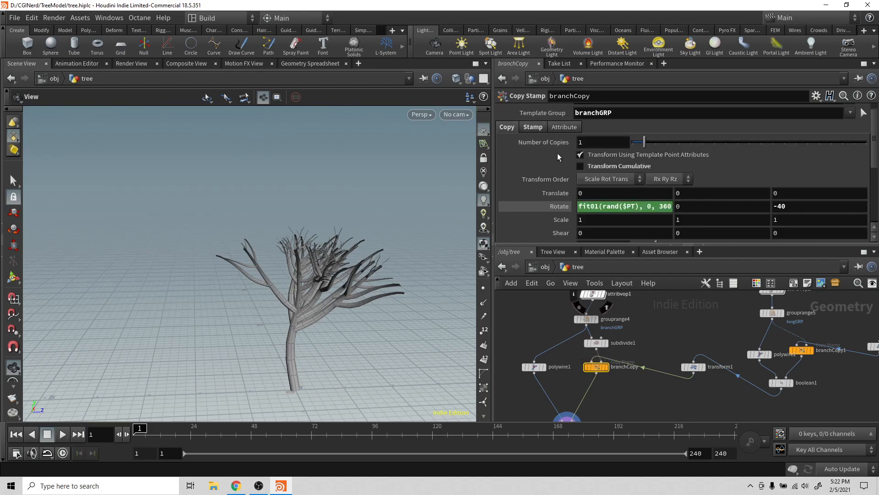
click(633, 206)
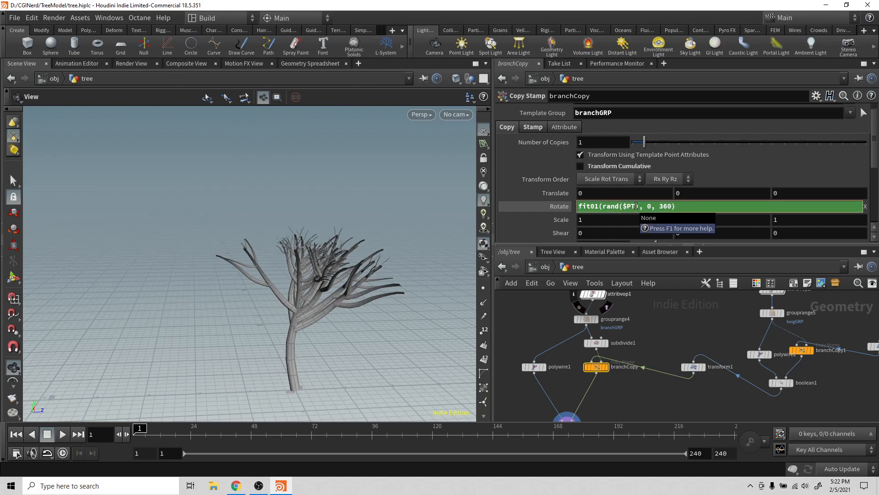
text(T)
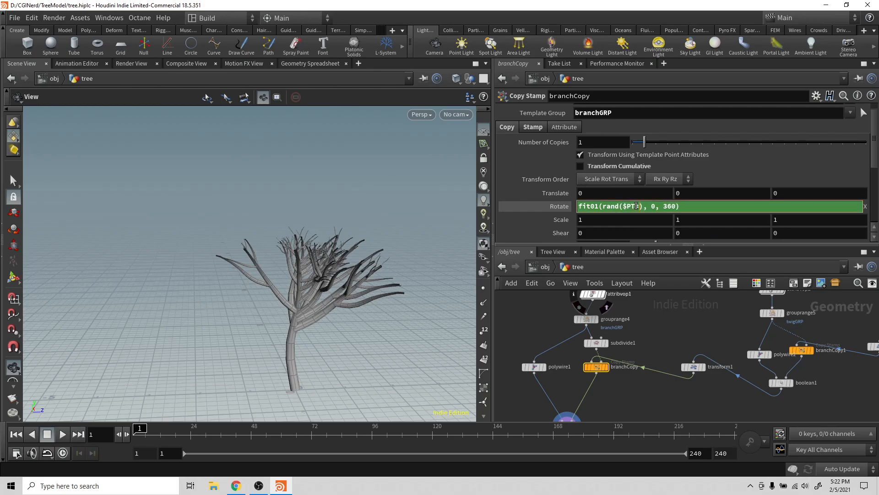
text(+5)
key(Return)
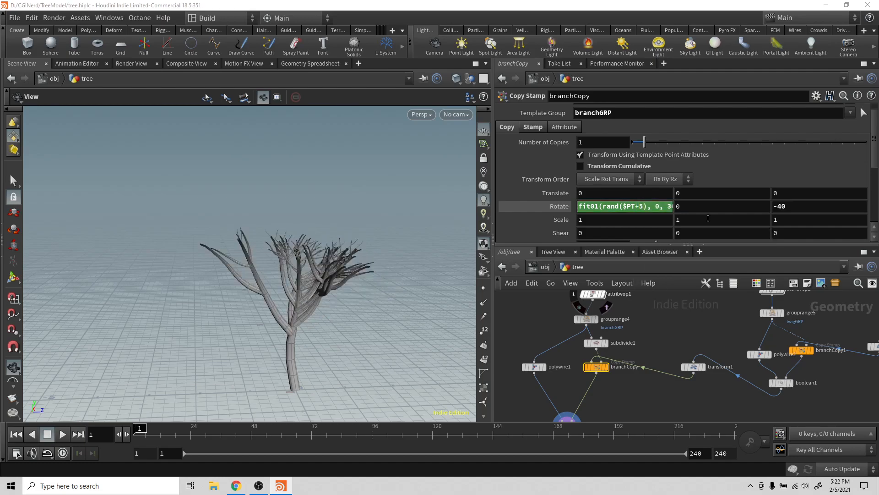
drag(359, 320, 416, 354)
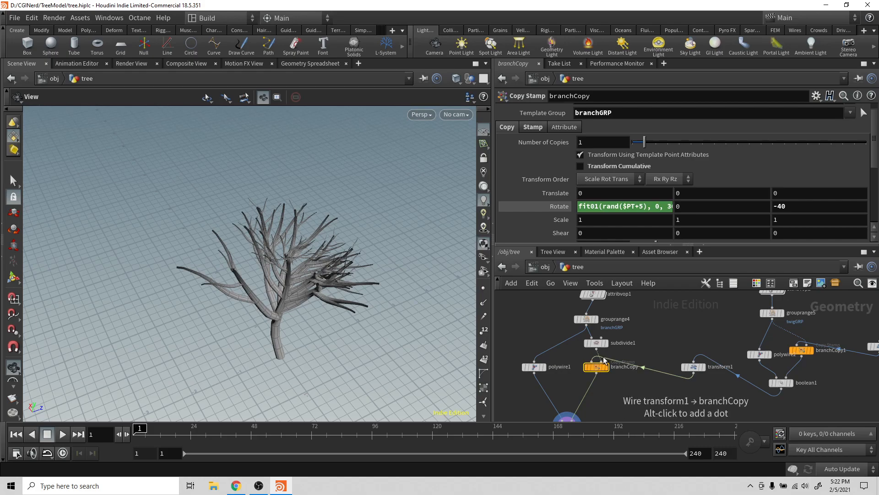
Set the depth of subdivide1 to 1 and inspect the thinned-out branches up close.
click(596, 342)
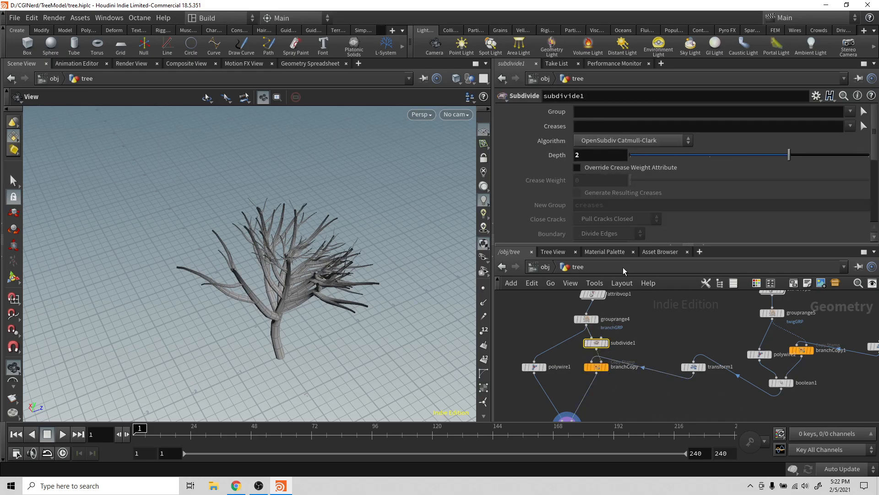
click(711, 155)
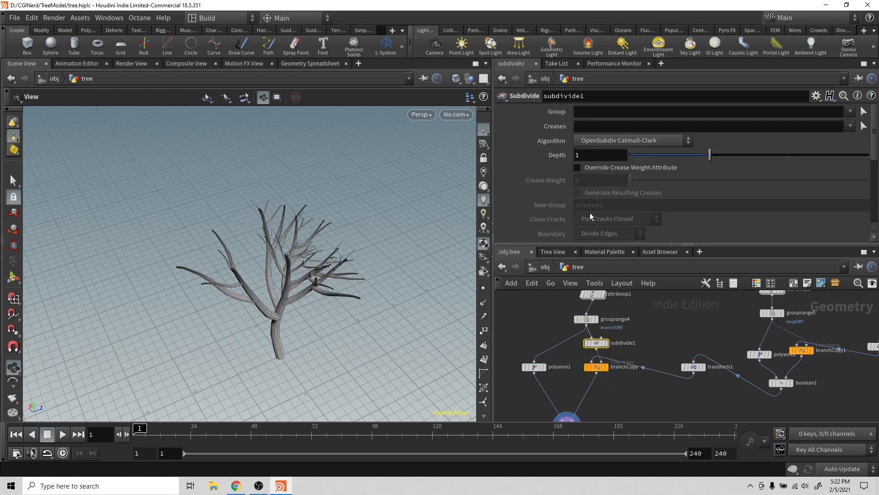
drag(363, 259, 337, 266)
scroll(356, 259, up, 6)
scroll(421, 250, down, 5)
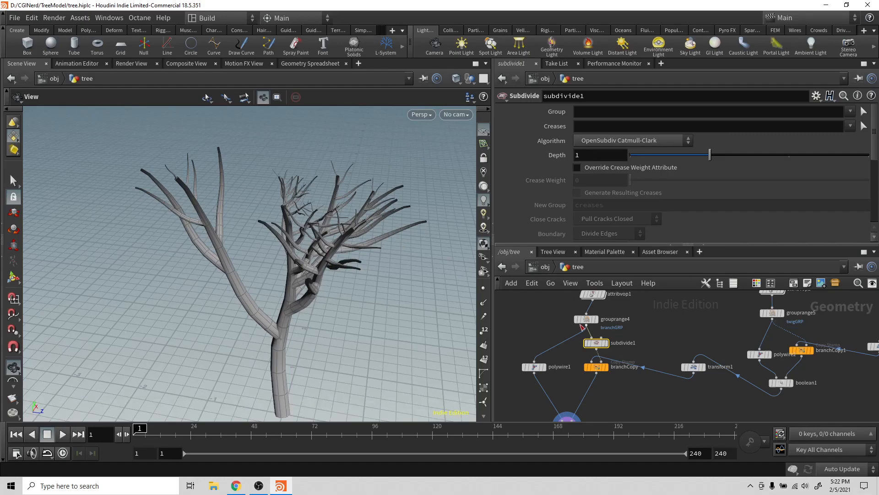
Adjust the $PT offset in branchCopy's X rotation expression to 5.4 and check the branch arrangement.
click(596, 367)
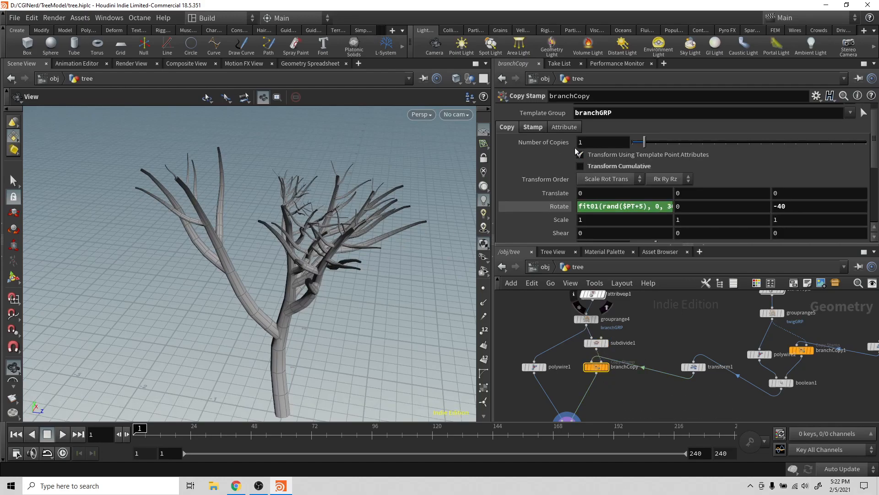
middle_click(640, 208)
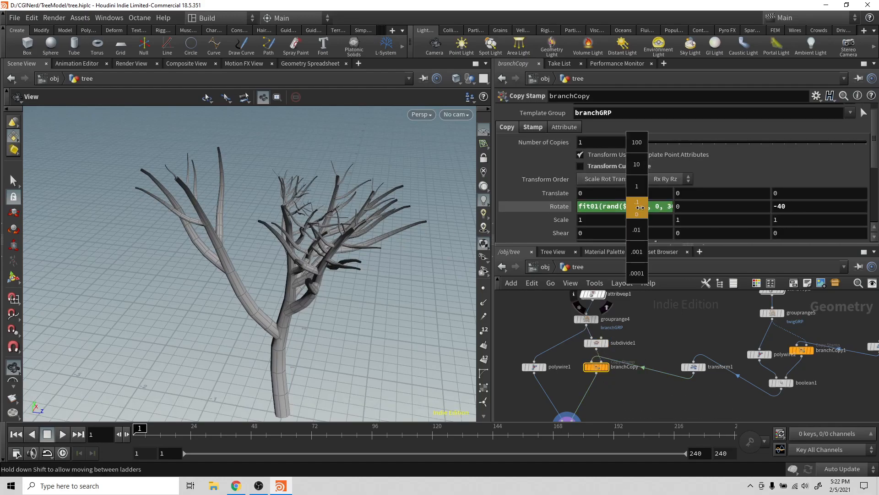
click(640, 206)
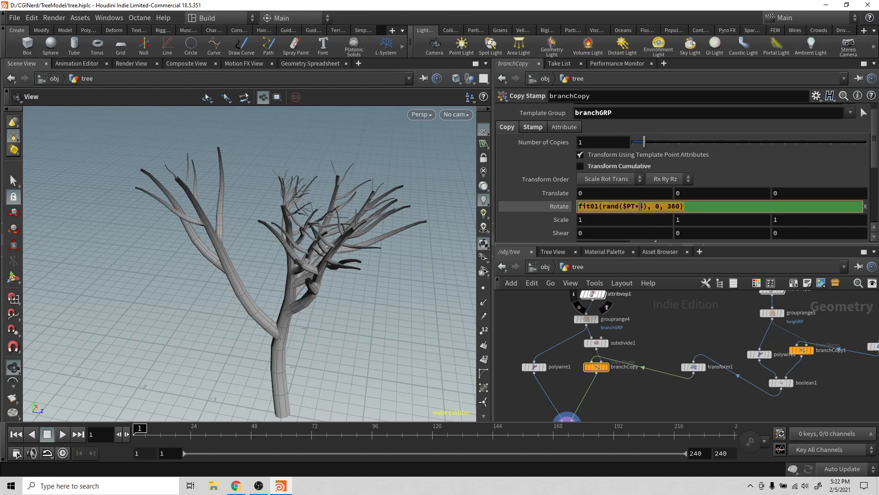
click(641, 206)
middle_drag(639, 206, 670, 206)
drag(393, 292, 360, 320)
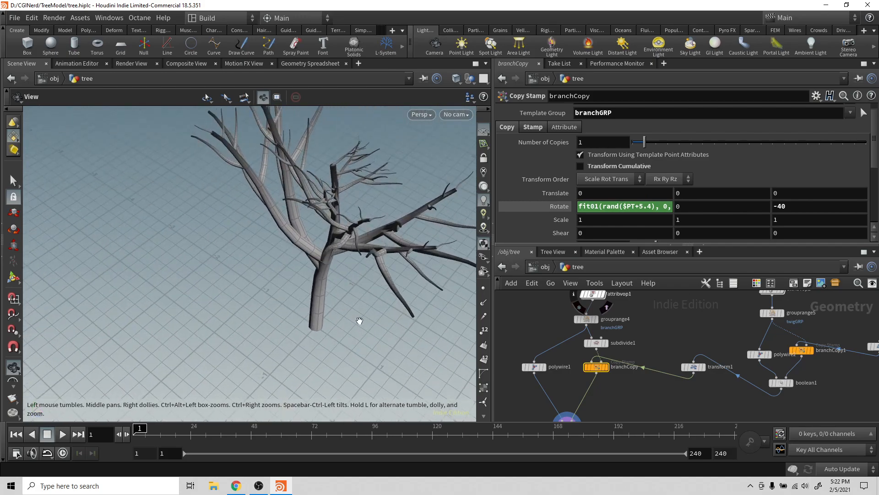
Raise the $PT offset in branchCopy's X rotation expression to 6.3 and check the branch distribution around the trunk.
middle_drag(647, 206, 684, 206)
drag(439, 259, 426, 247)
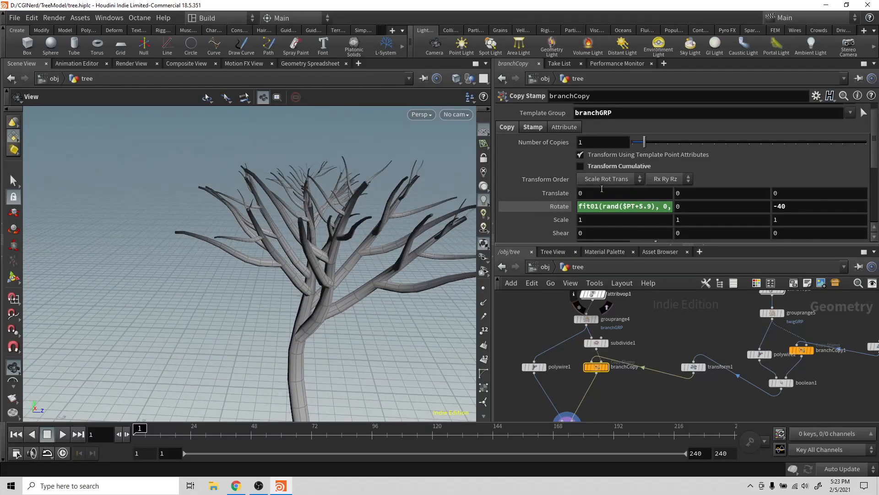
middle_drag(644, 207, 676, 207)
drag(338, 322, 367, 339)
scroll(360, 331, down, 3)
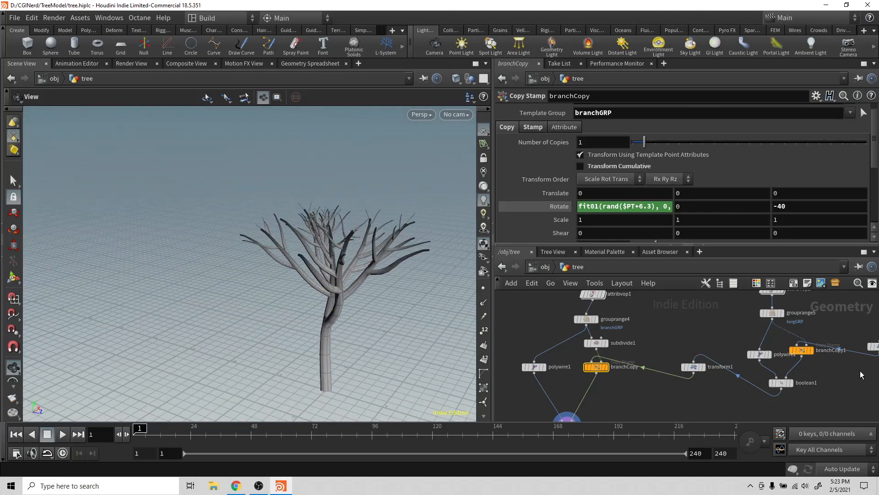
Display the outputs of branchCopy1, transform2 and polywire3 in turn, ending on polywire3, and save the scene.
middle_drag(847, 377, 740, 372)
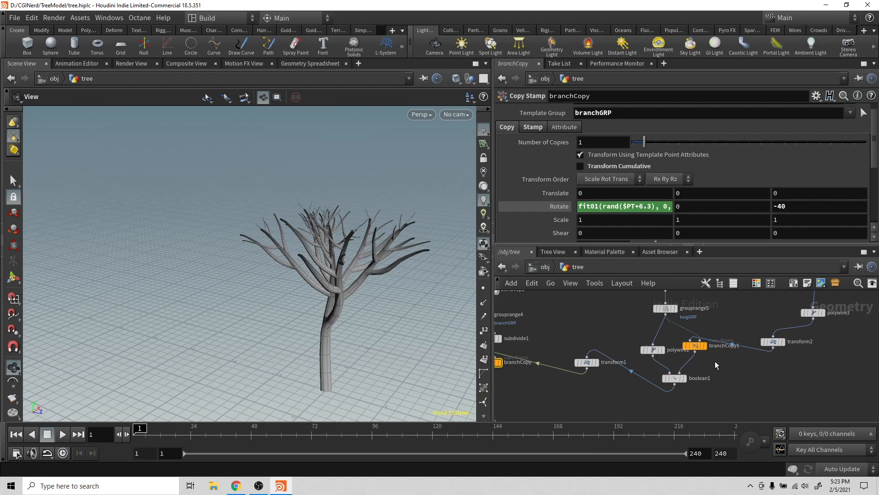
click(704, 345)
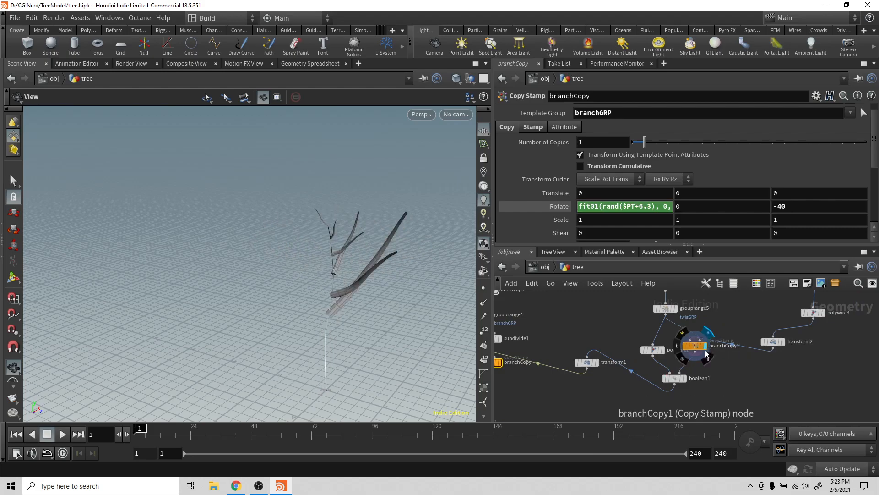
middle_drag(762, 354, 709, 380)
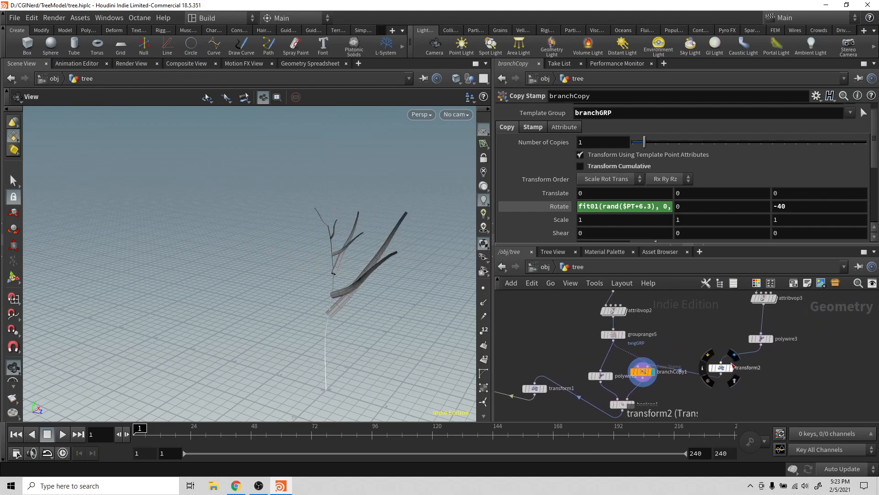
click(732, 370)
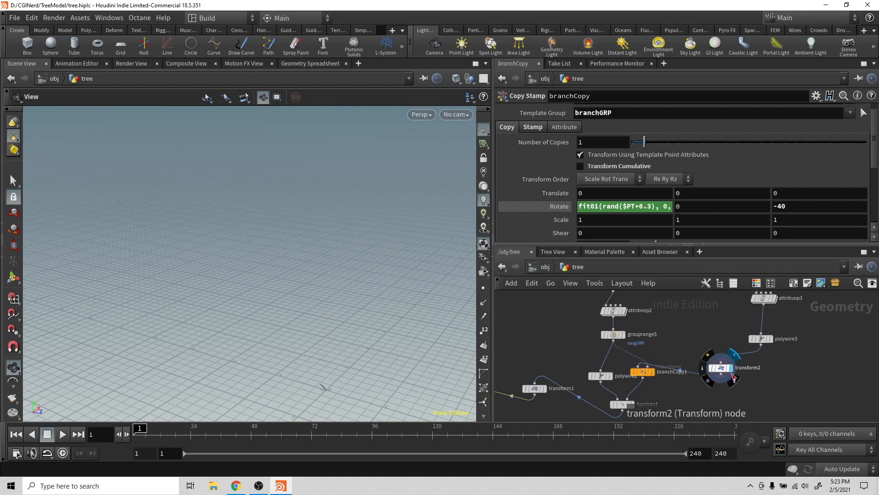
click(772, 341)
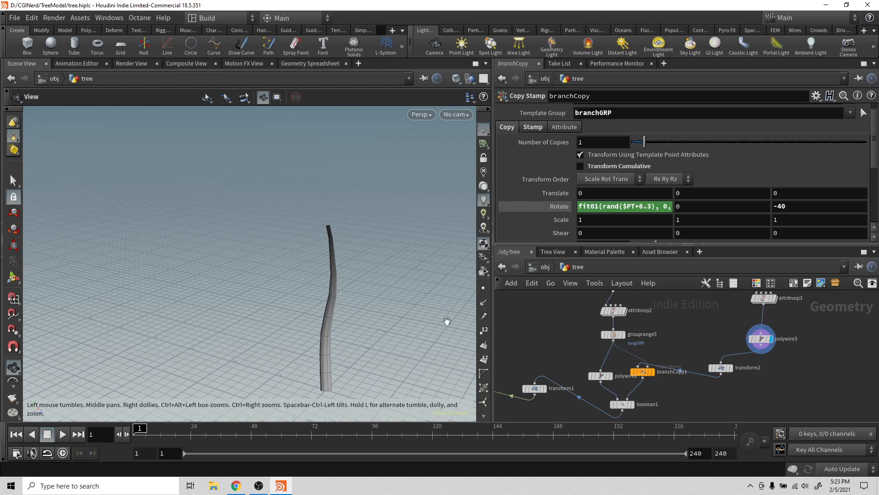
key(ctrl+s)
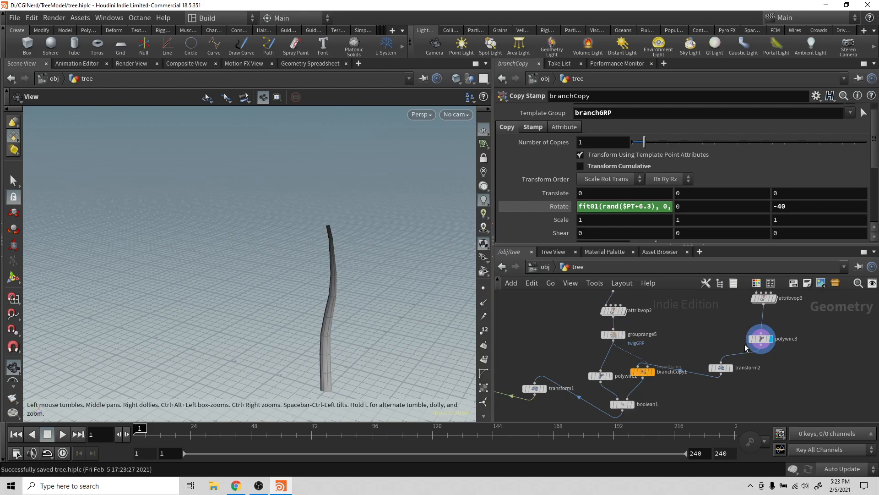
Add a Grid node in free space beside polywire3 and show it in the viewport.
drag(761, 341, 763, 324)
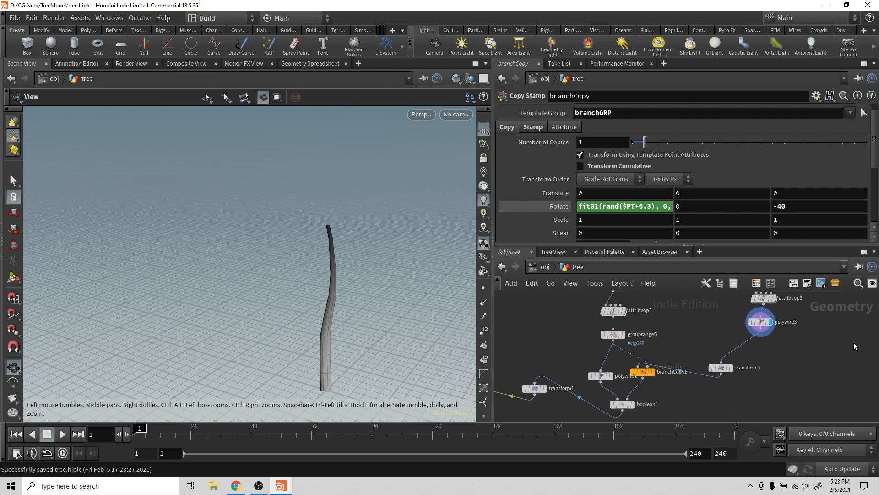
middle_drag(779, 348, 736, 349)
key(Tab)
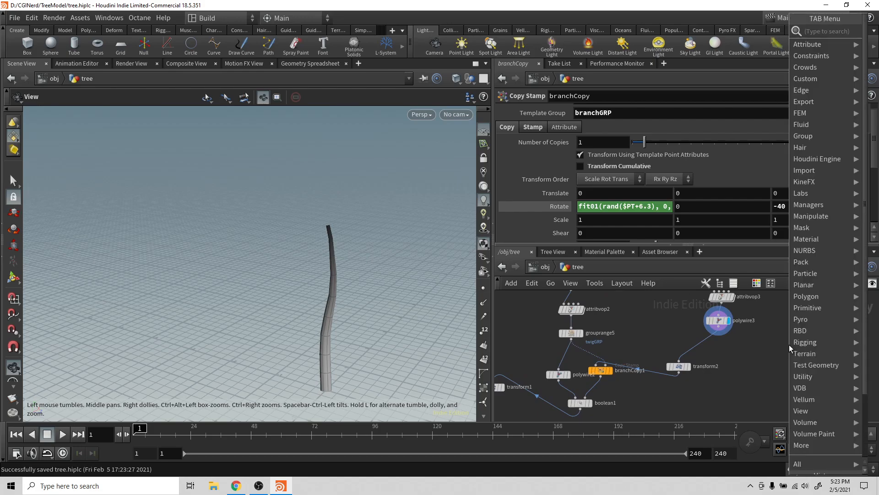
text(c)
key(BackSpace)
text(gr)
key(Return)
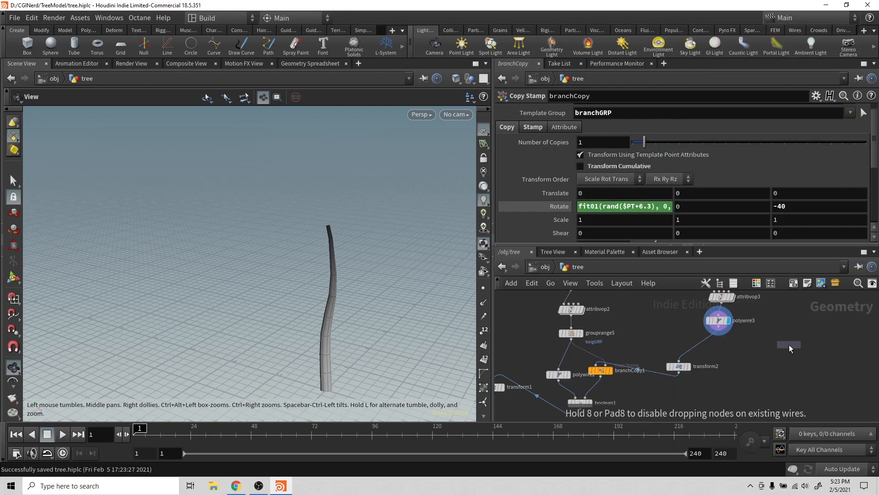
click(789, 344)
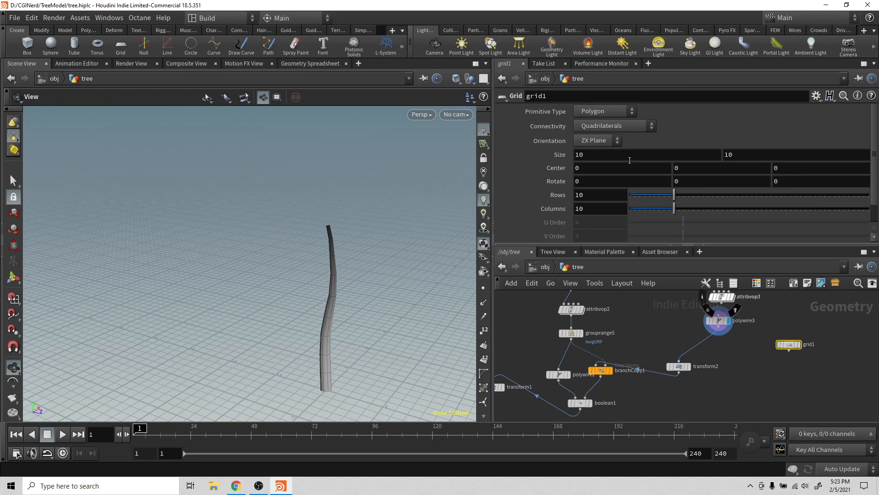
click(801, 347)
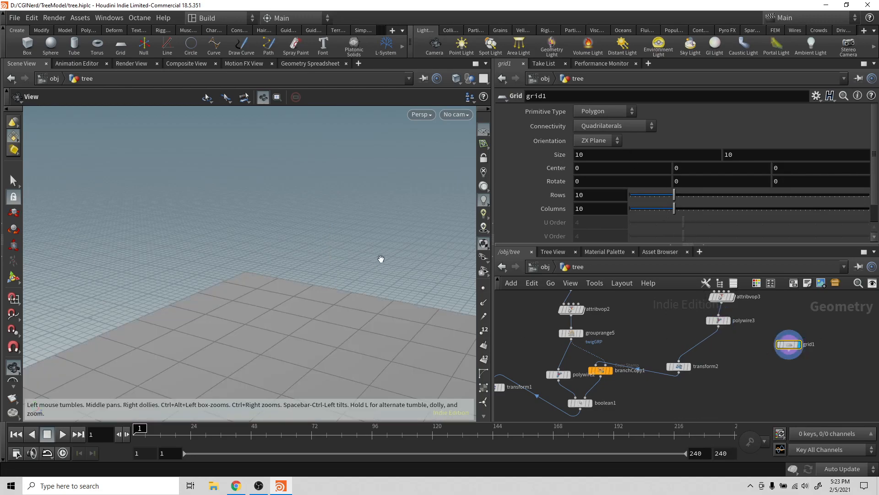
Try a size of 5 by 5 for the grid.
double_click(604, 156)
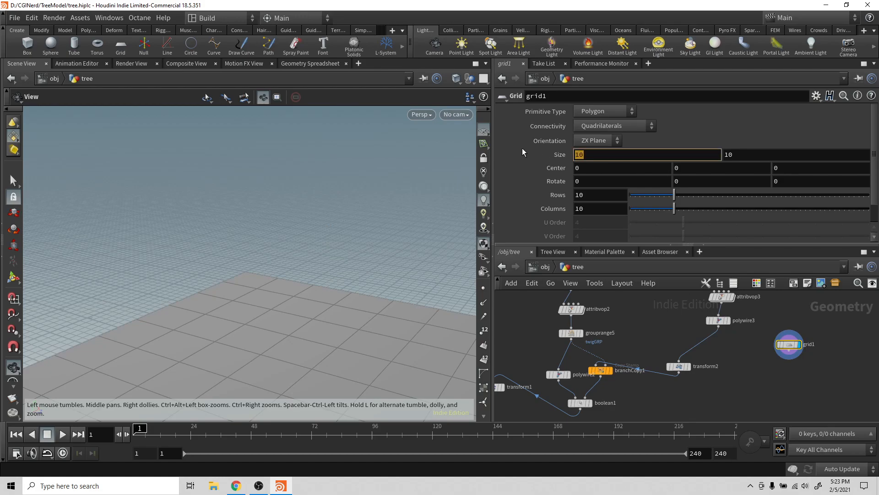
text(5)
key(Tab)
text(5)
key(Tab)
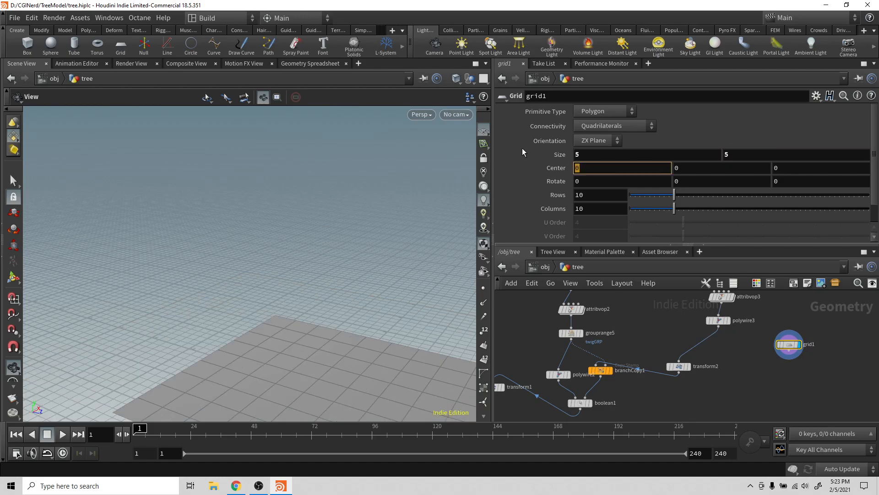
Set the grid's size to 1 by 1.
double_click(577, 195)
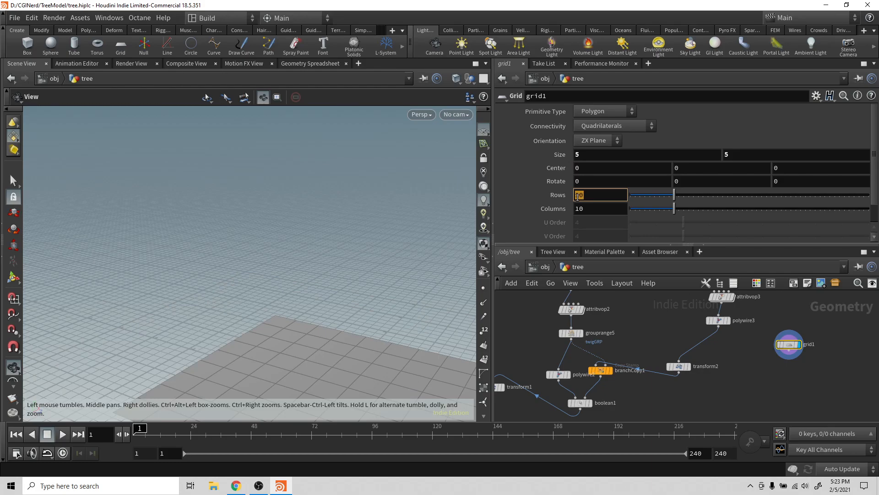
drag(608, 153, 548, 153)
key(Tab)
key(shift+Tab)
text(1)
key(Tab)
text(1)
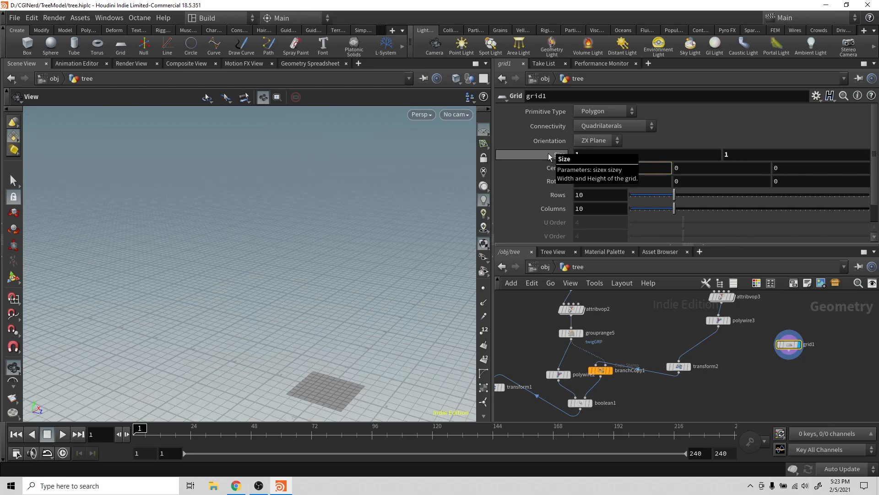
key(Tab)
Set the grid to 5 rows and 5 columns and move its node up beside polywire3.
double_click(589, 193)
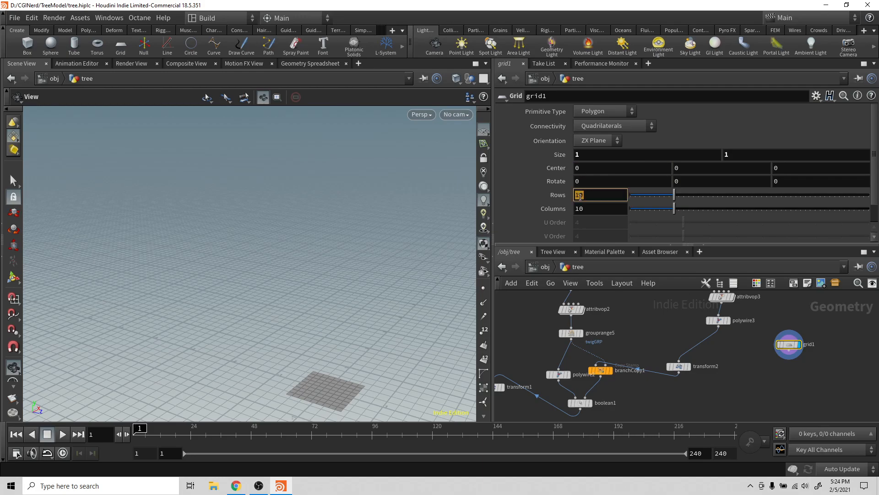
key(Tab)
text(5)
key(Tab)
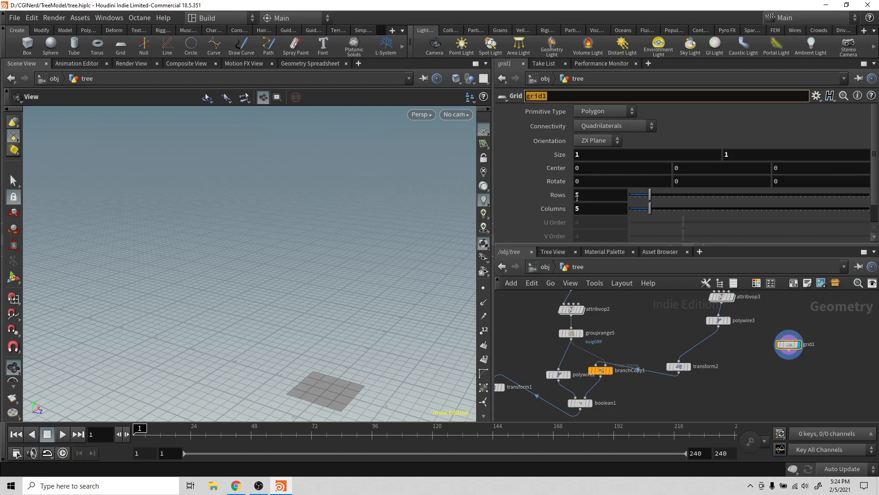
mouse_move(794, 347)
drag(794, 346, 790, 322)
Select the two point rows at one end of the grid (points 0-9) and scale them to about 0.27 in X as a leaf stem.
middle_drag(354, 333, 391, 254)
right_drag(391, 253, 383, 302)
middle_drag(391, 310, 422, 284)
drag(422, 284, 395, 327)
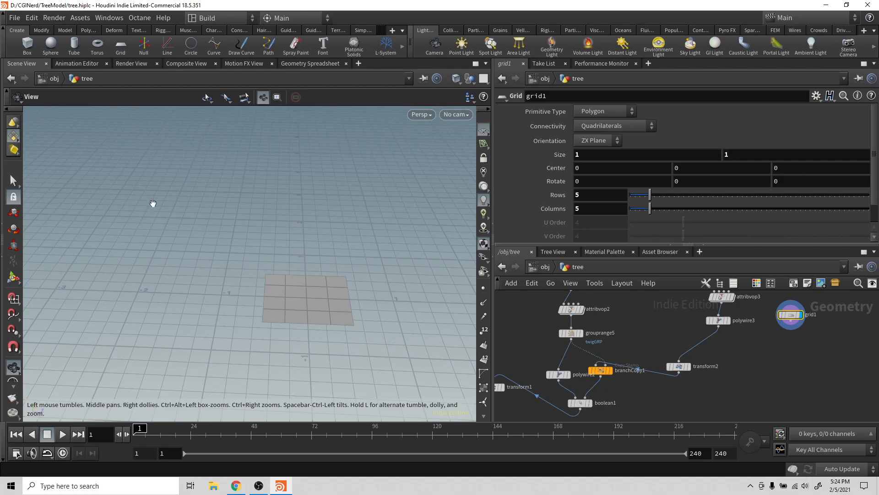
click(12, 185)
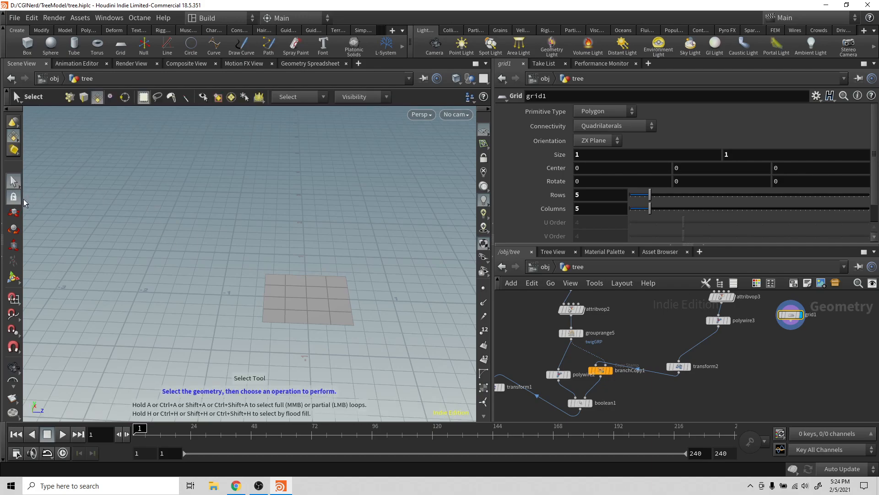
key(1)
drag(252, 258, 292, 333)
key(t)
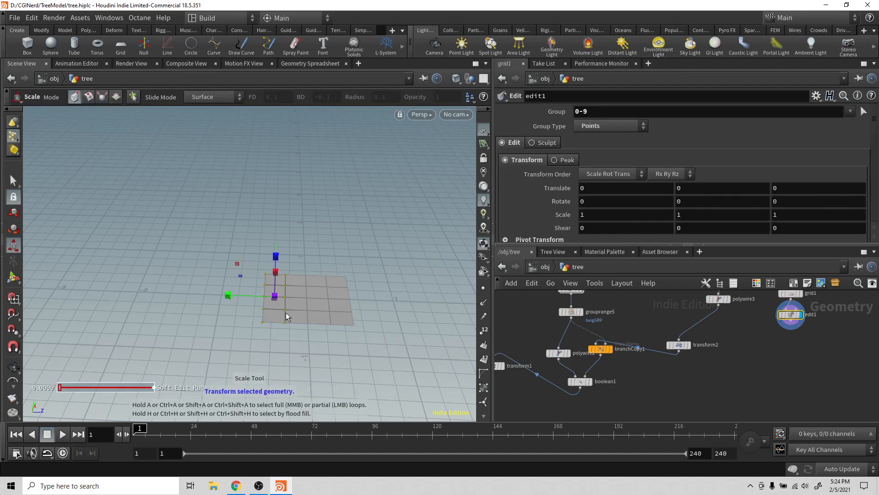
drag(274, 302, 255, 301)
key(e)
drag(300, 266, 274, 285)
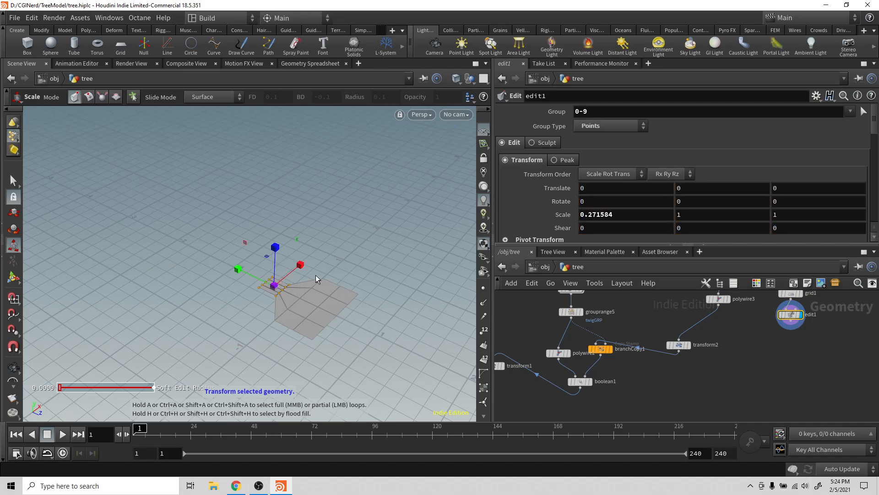
Pull points 21-23 at the end opposite the stem outward, and extend point 22 about 0.28 in Z as the leaf tip.
click(13, 197)
drag(355, 299, 335, 326)
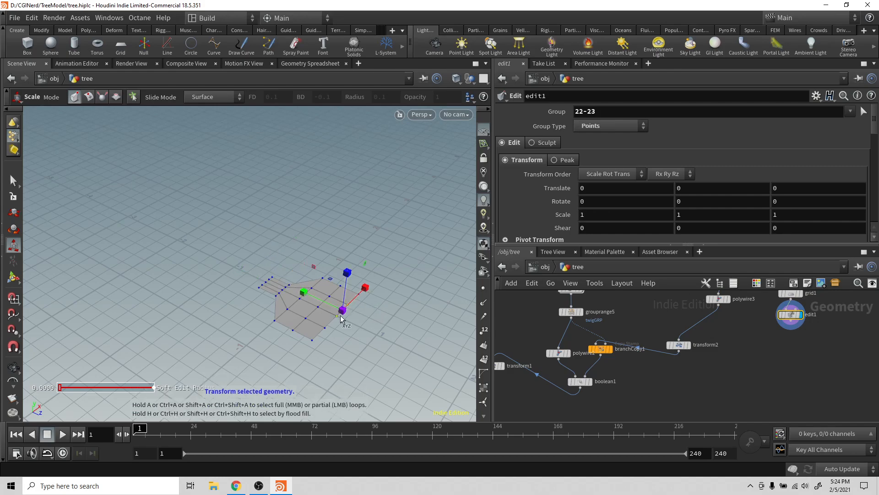
shift+click(326, 330)
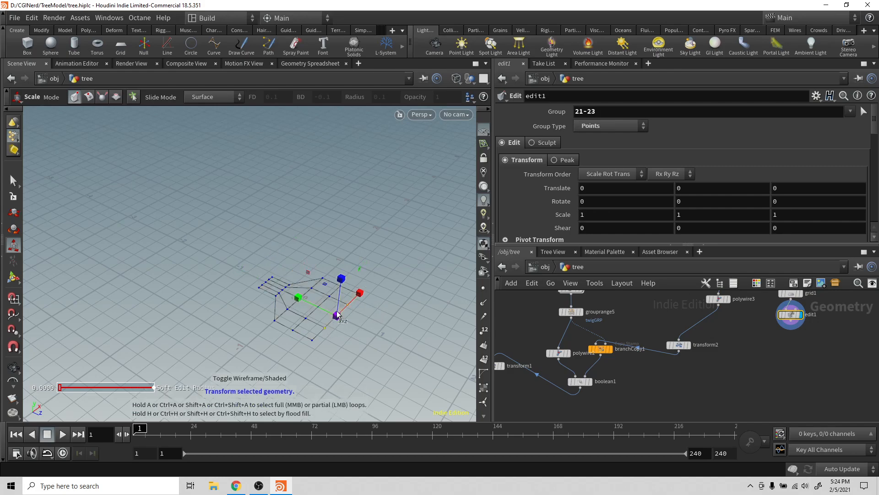
key(t)
drag(319, 309, 368, 331)
click(353, 326)
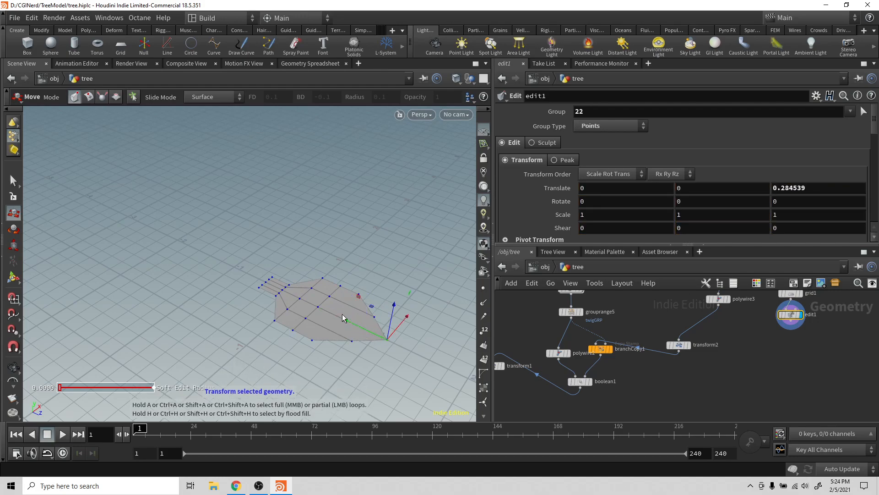
Select all of the leaf's points and narrow the leaf to about 0.53 in X.
alt+drag(313, 292, 380, 287)
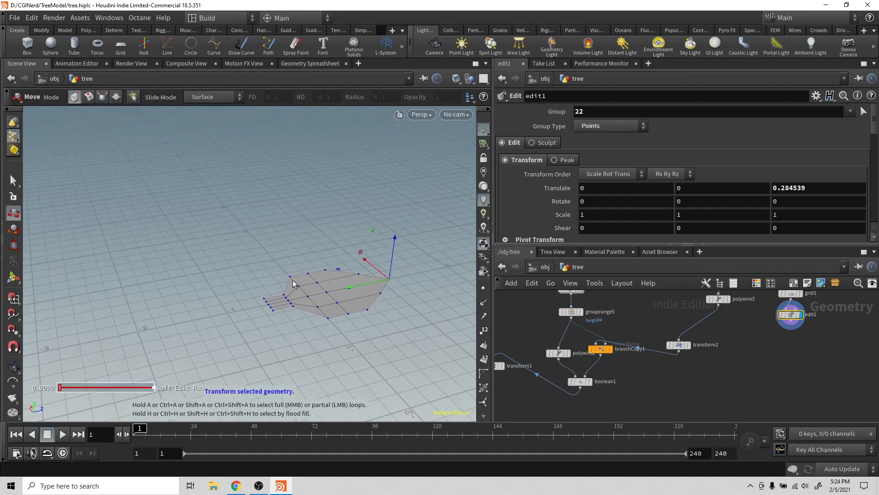
alt+drag(280, 258, 373, 295)
drag(252, 219, 386, 343)
key(e)
drag(265, 271, 295, 249)
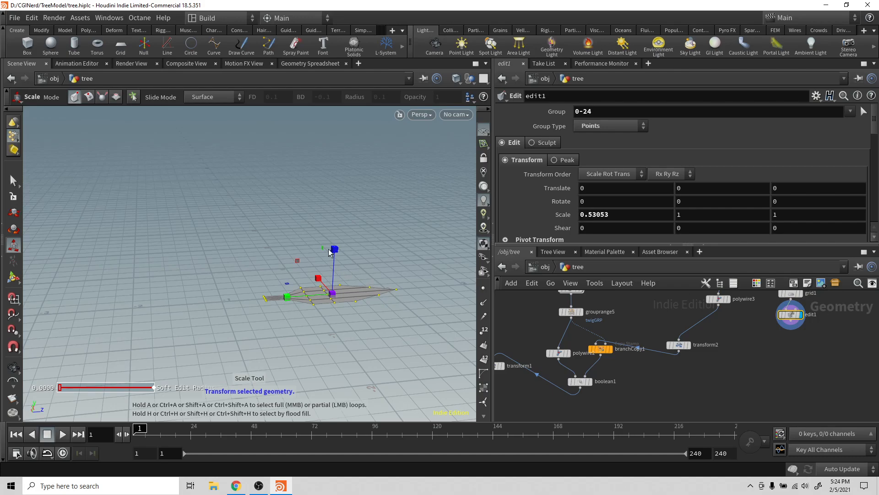
Select the points along both sides of the leaf blade and reposition them to curve its surface.
alt+drag(352, 284, 357, 312)
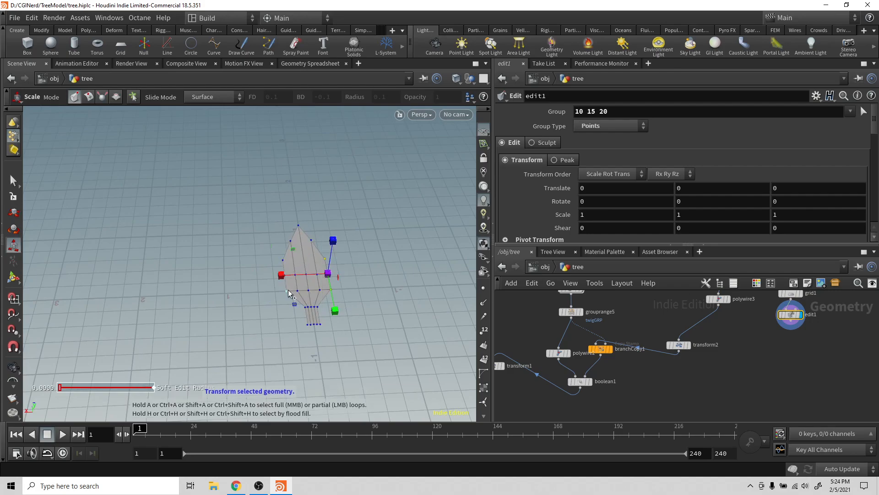
drag(260, 244, 295, 300)
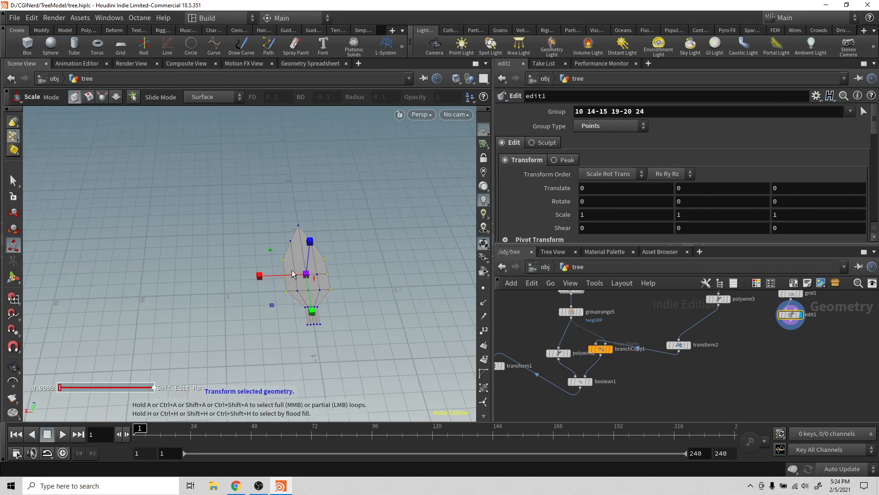
key(t)
drag(310, 257, 302, 294)
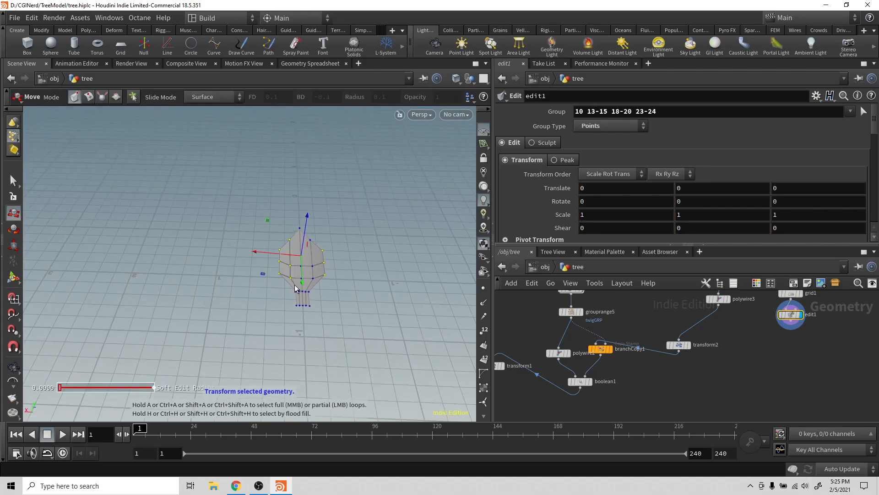
shift+drag(337, 231, 310, 296)
drag(303, 228, 240, 239)
Move the leaf's tip point 22 about 0.087 in Y and -0.01 in Z.
drag(279, 211, 324, 243)
drag(298, 207, 310, 235)
drag(303, 188, 299, 182)
alt+drag(327, 239, 304, 191)
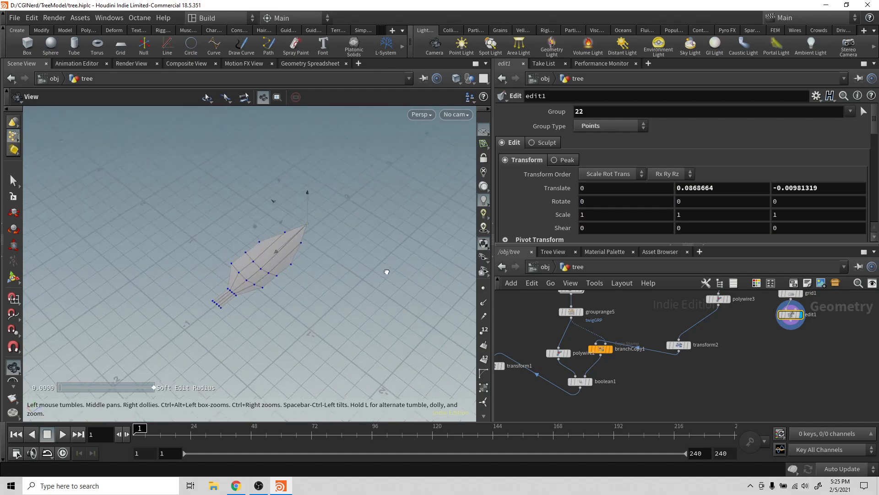
key(t)
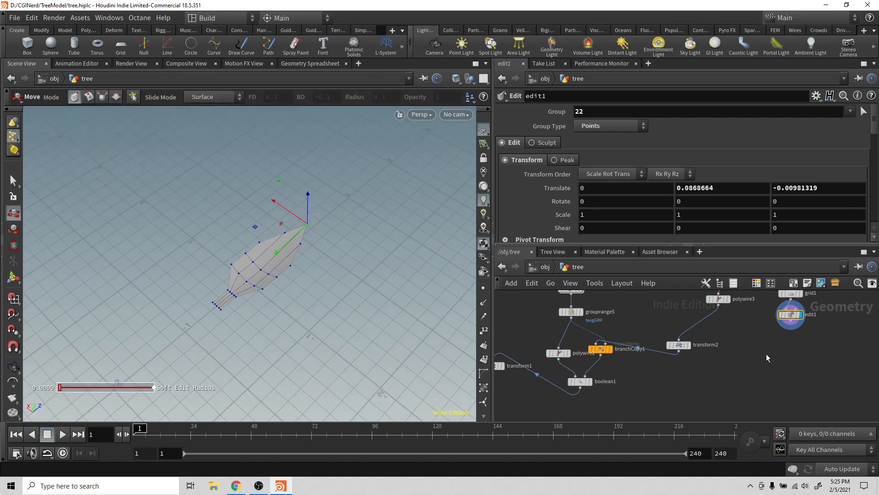
Insert a Copy Stamp node between polywire3 and transform2 and name it leafCopy.
key(Tab)
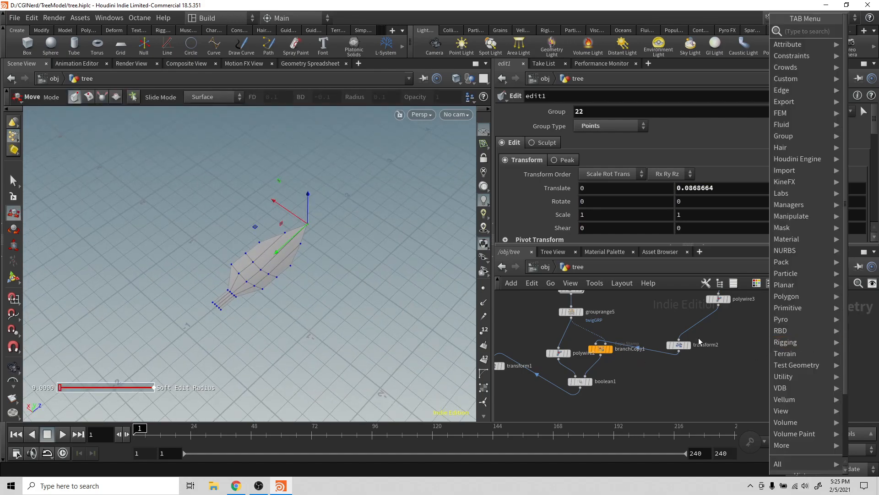
key(Escape)
key(Tab)
text(c)
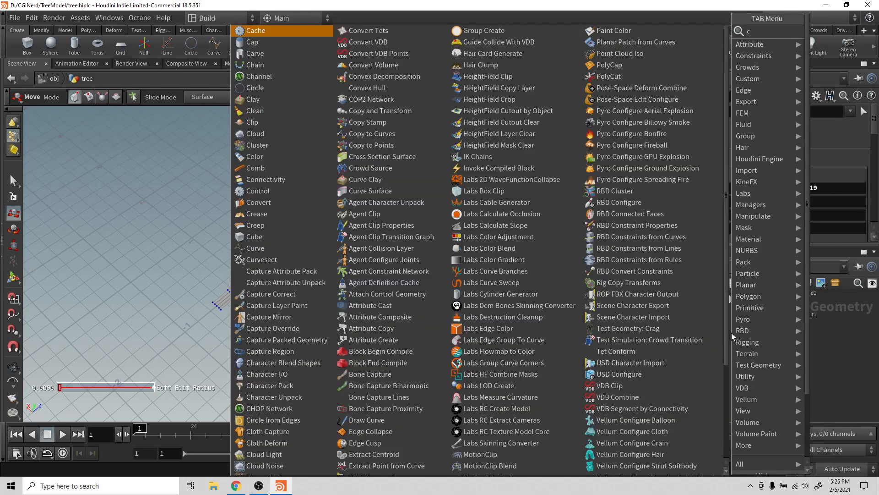
text(opy)
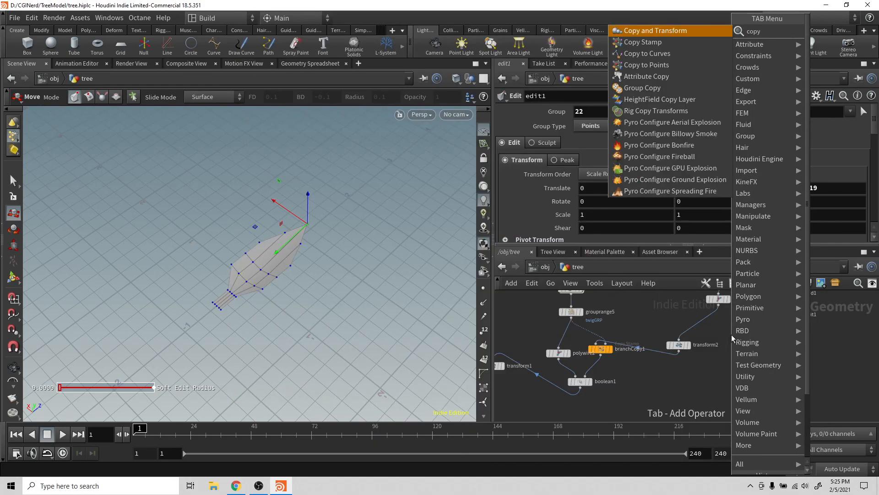
text(s)
key(Return)
click(704, 325)
double_click(723, 323)
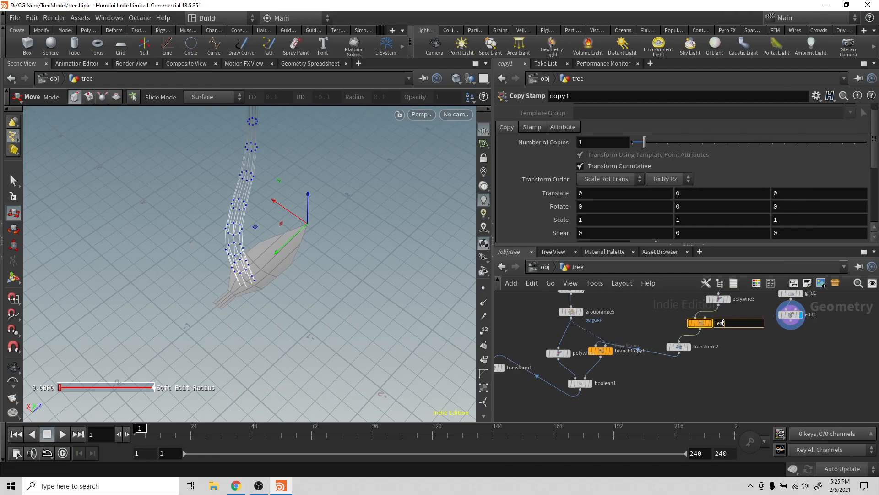
key(Return)
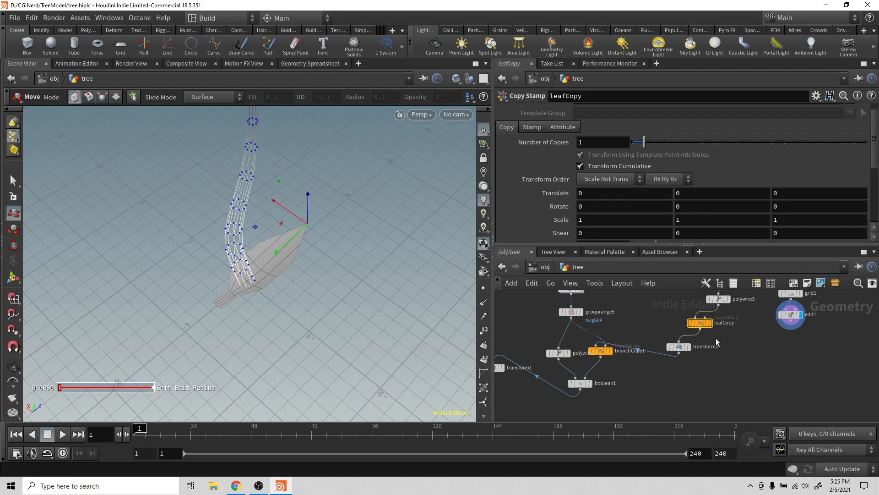
Rewire leafCopy to copy the leaf from edit1 onto polywire3's points, and display the copied leaves.
mouse_move(709, 326)
drag(706, 325, 799, 320)
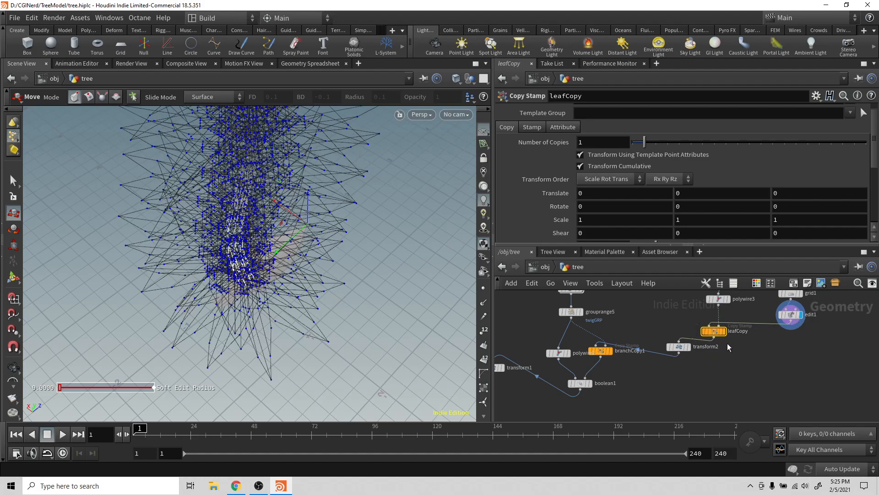
click(724, 331)
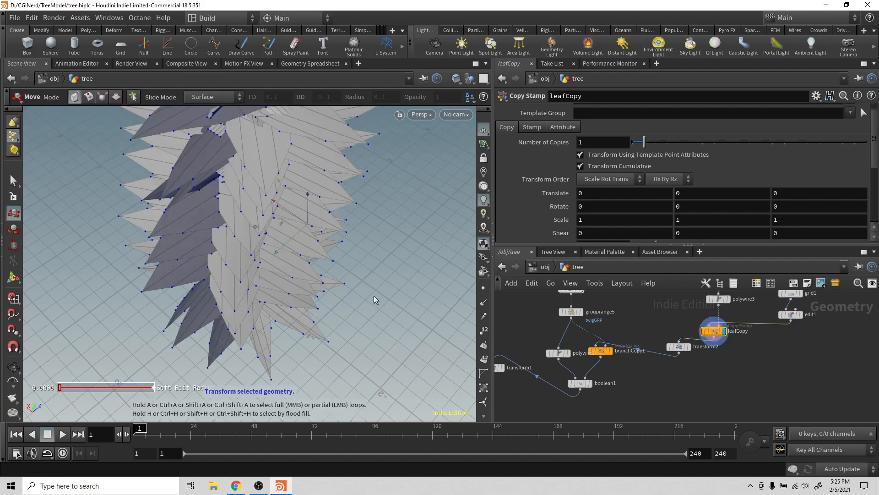
alt+scroll(327, 290, down, 6)
alt+drag(327, 284, 402, 248)
Insert a Group by Range node between polywire3 and leafCopy.
drag(718, 299, 727, 358)
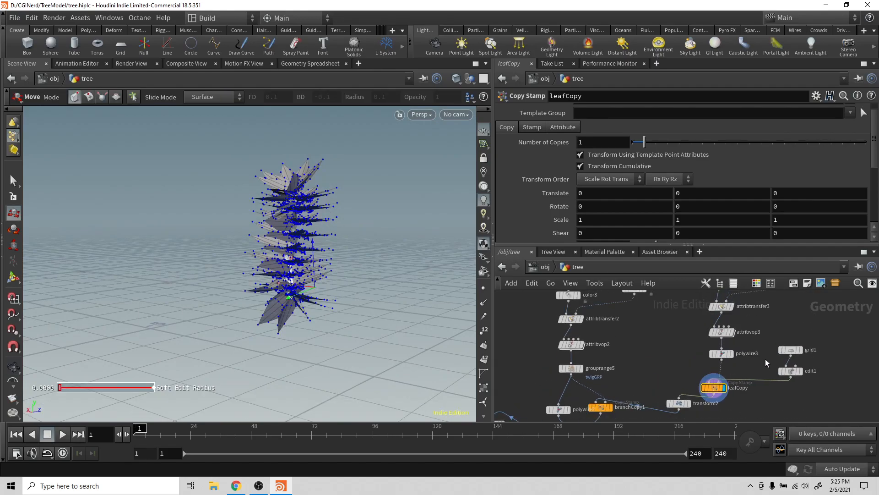
key(Tab)
text(group)
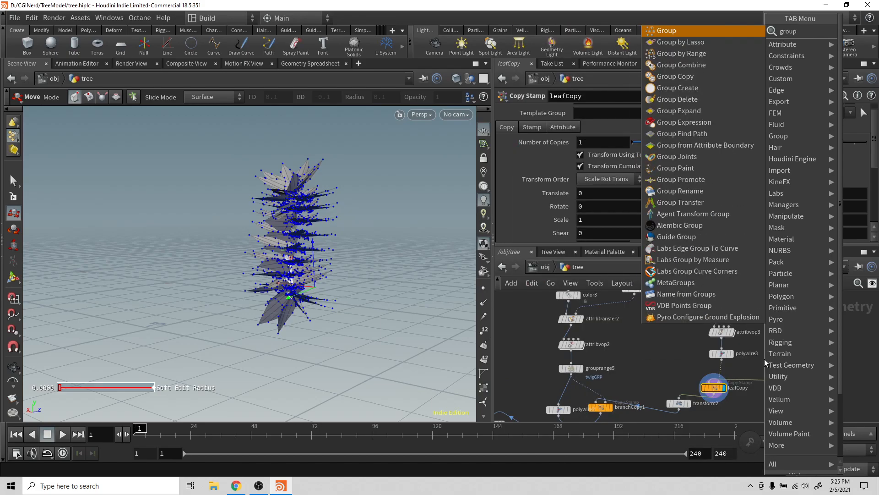
click(687, 53)
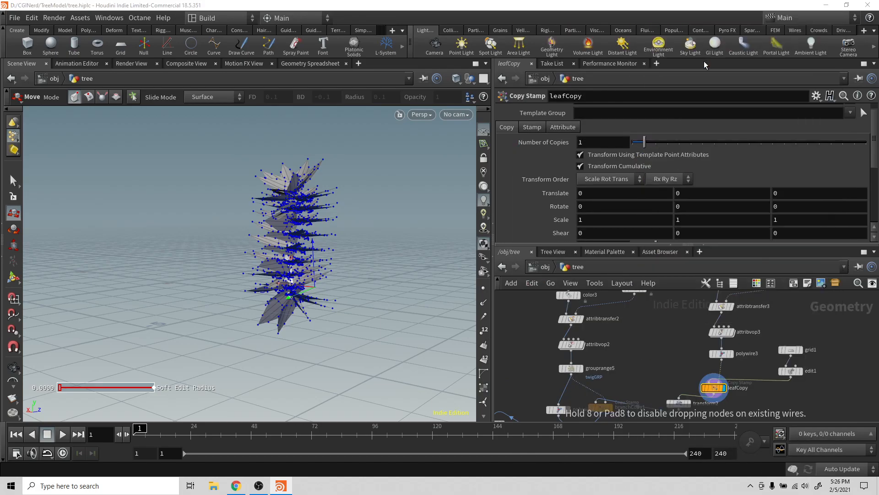
click(732, 384)
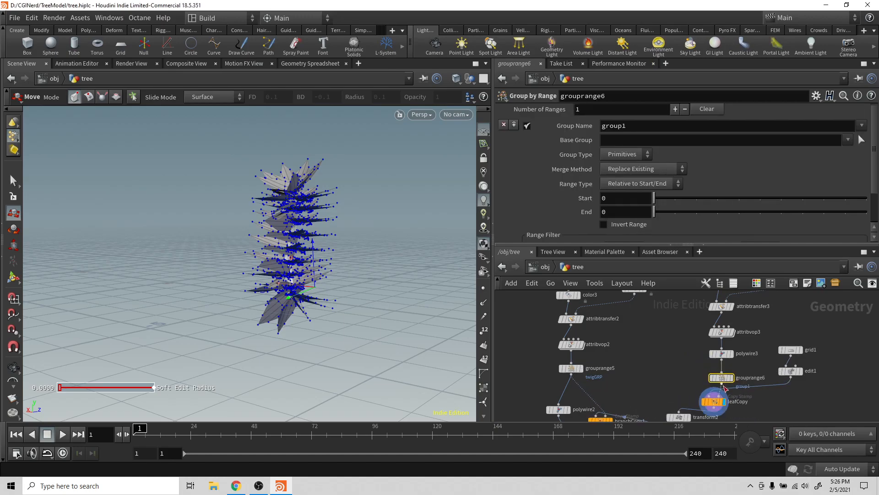
Display the new range group node, set its range filter to 1 of 4 and its group type to Points.
scroll(673, 219, down, 2)
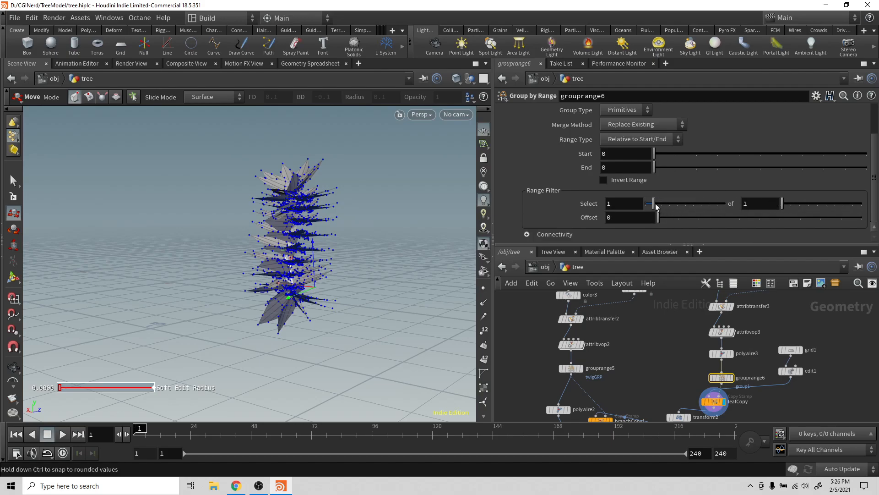
drag(783, 204, 811, 209)
click(731, 378)
click(640, 114)
click(633, 125)
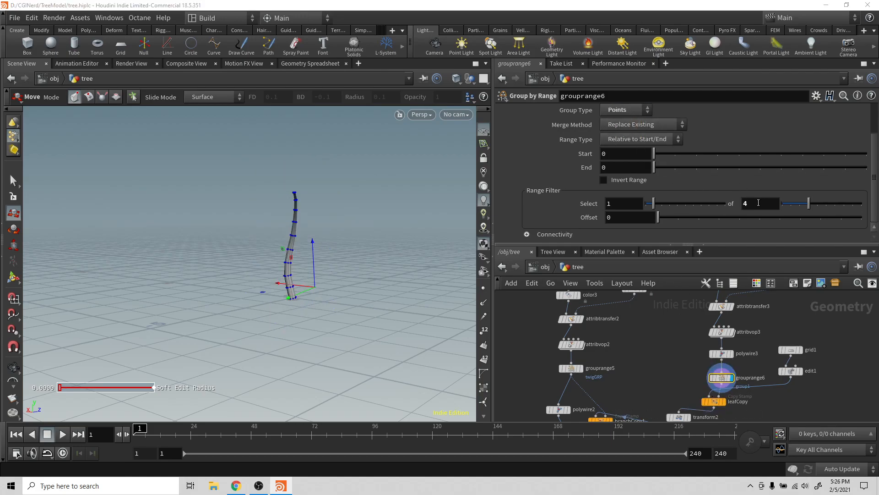
Try a range filter of 2 of 1 on the group and compare its display with polywire3.
drag(809, 203, 778, 205)
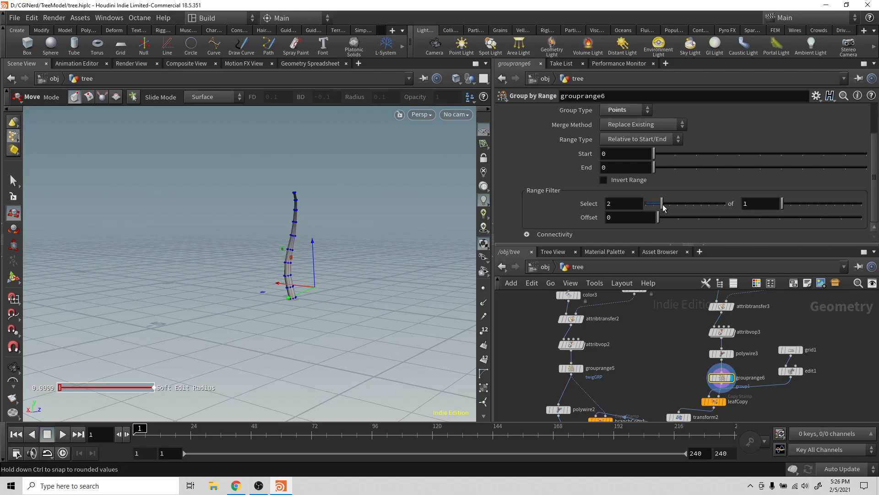
scroll(698, 146, up, 2)
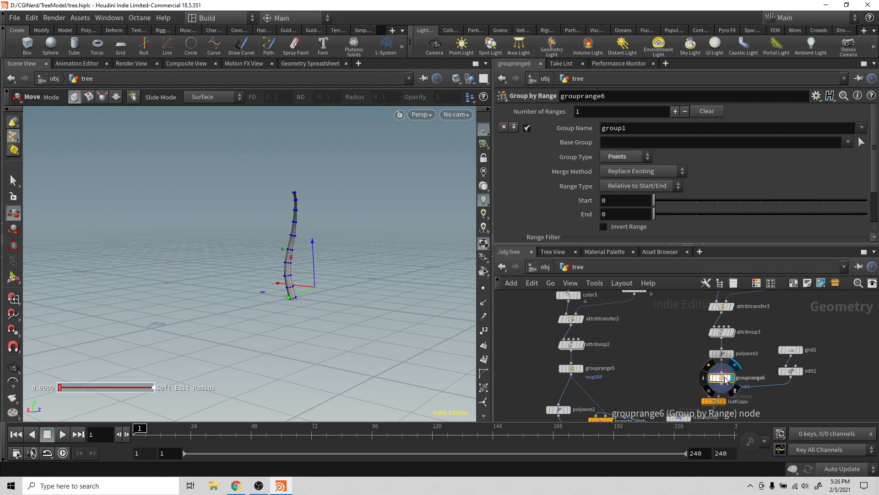
click(734, 358)
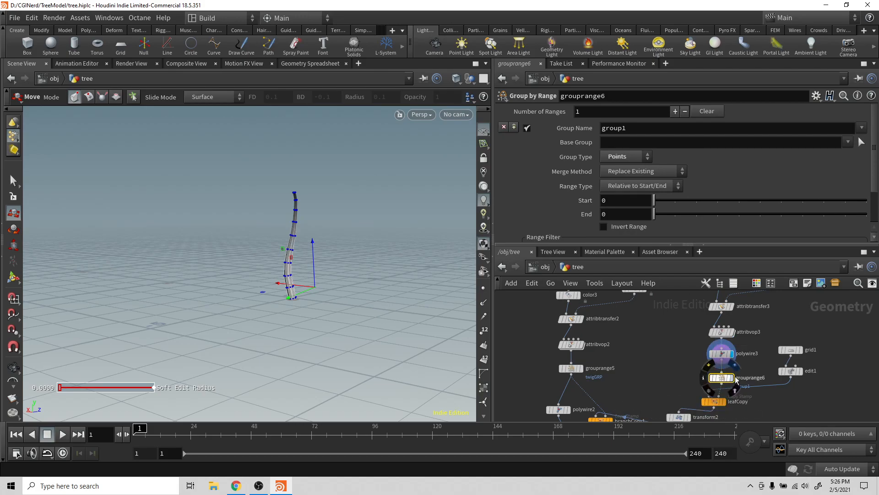
click(733, 379)
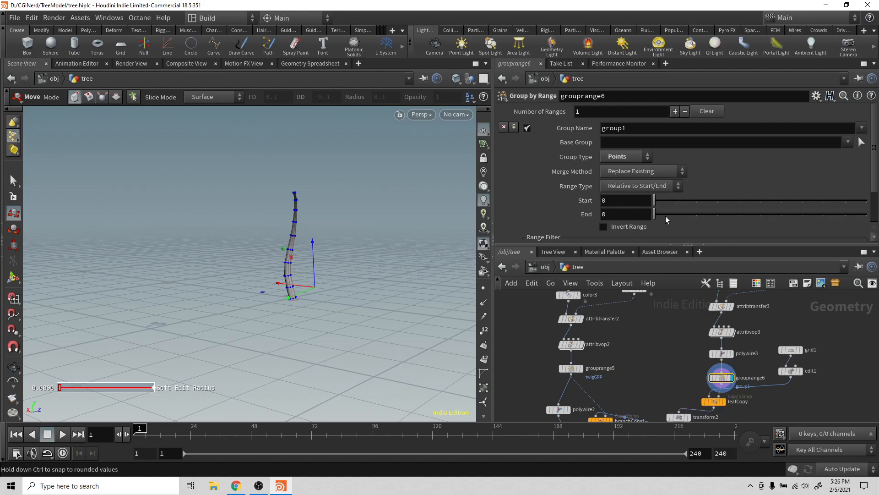
scroll(664, 215, down, 3)
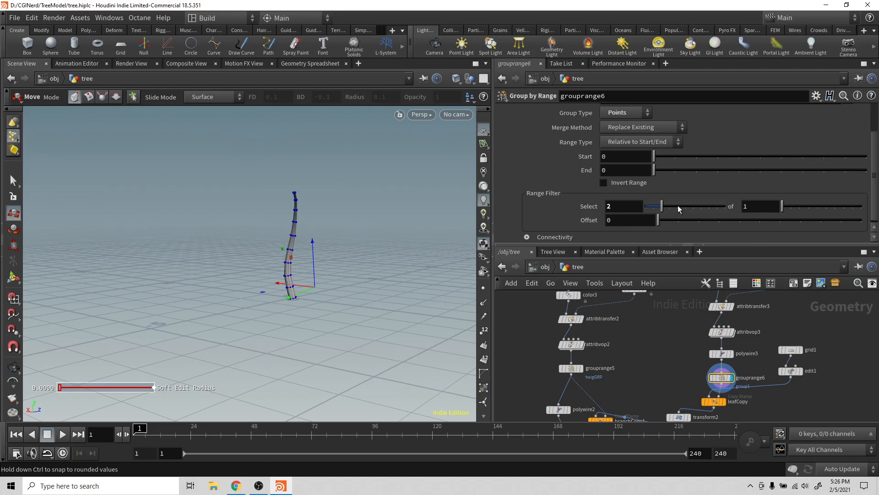
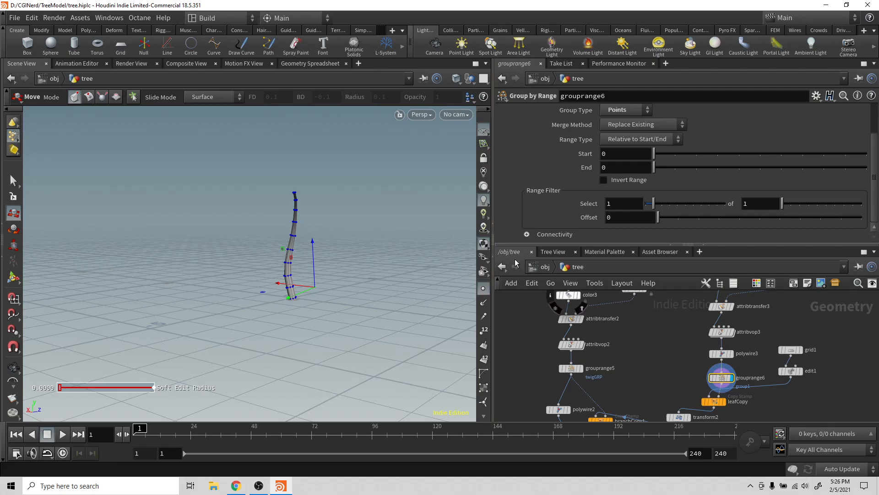
Activate the Select tool, set the group's range filter to 1 of 2 and its range start to 5.
click(13, 181)
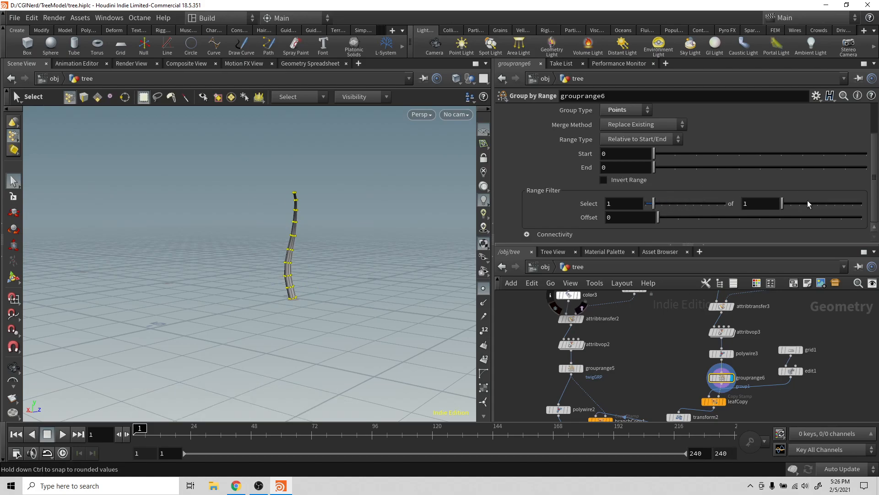
drag(783, 205, 806, 206)
drag(655, 155, 756, 152)
alt+drag(385, 293, 416, 306)
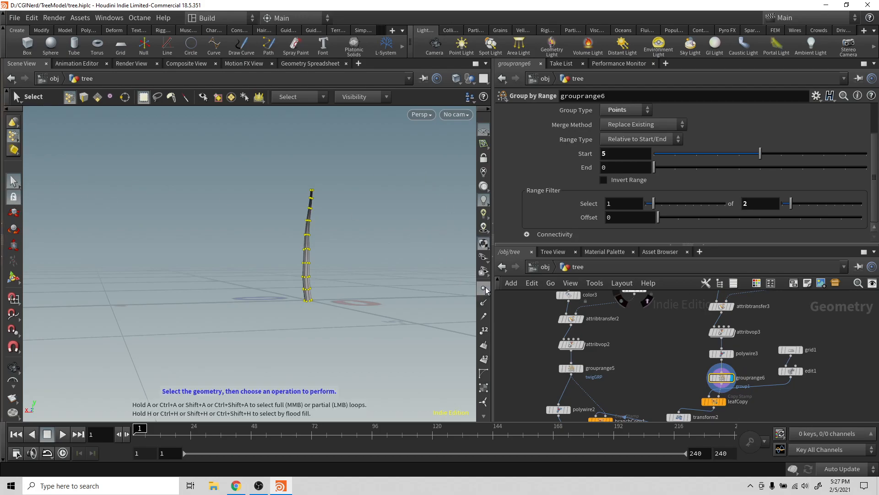
Switch to primitive selection, turn on point display for the twig and set the group's range start to 0.
click(97, 97)
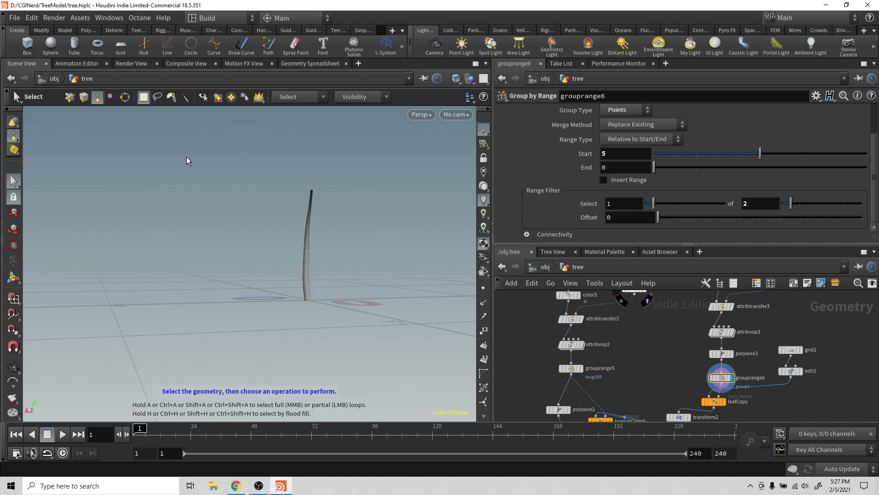
click(484, 288)
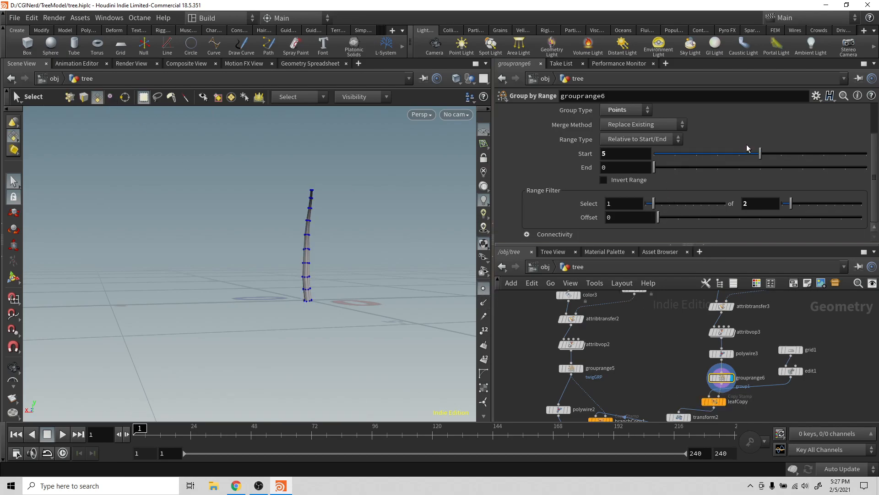
drag(755, 155, 631, 153)
key(Escape)
mouse_move(398, 288)
mouse_down()
mouse_move(416, 315)
mouse_move(392, 289)
mouse_up()
key(s)
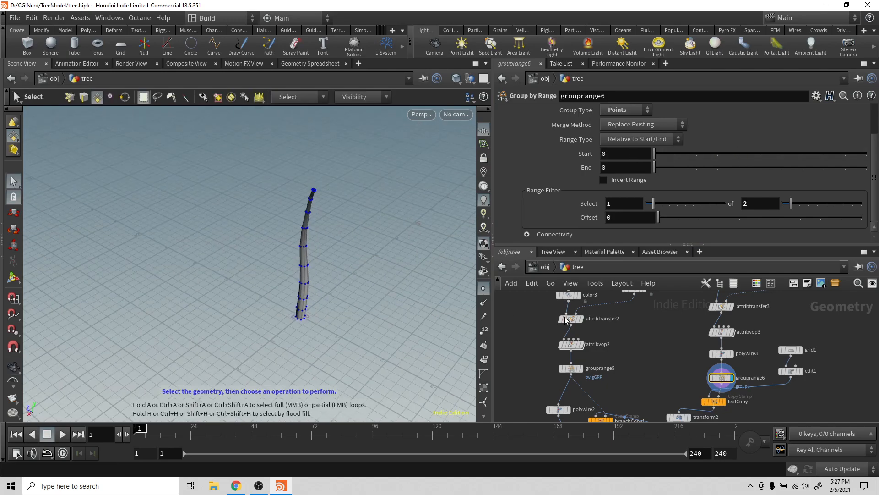
Try the Vertices group type on the range group and return it to Points.
mouse_move(721, 353)
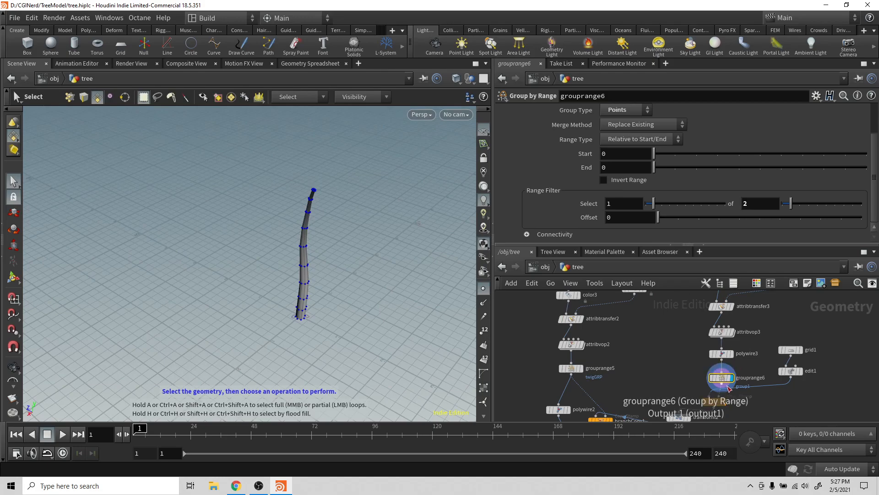
click(645, 110)
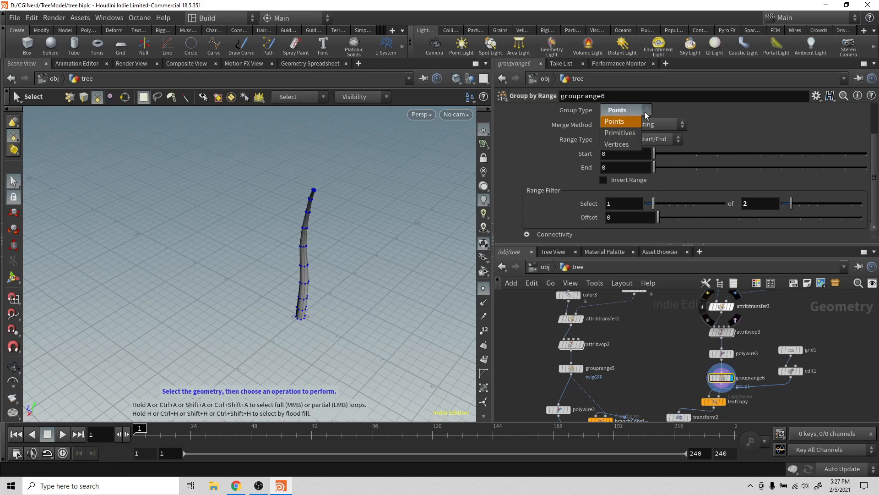
click(633, 142)
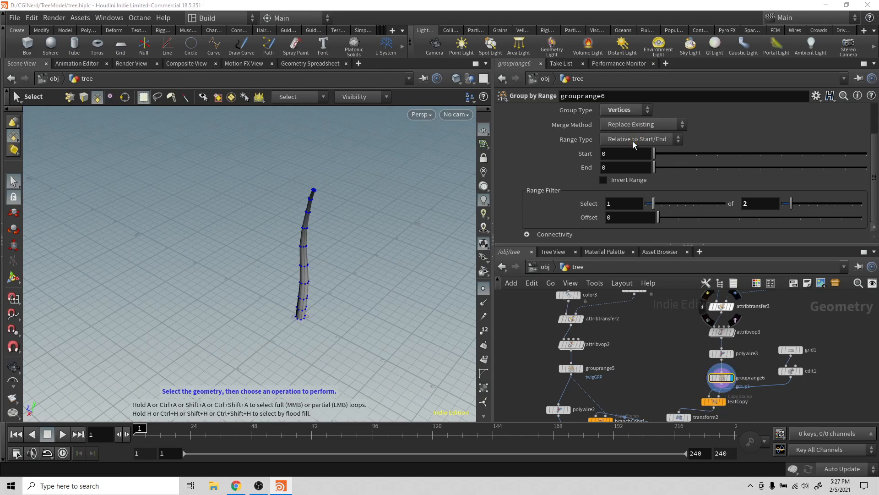
click(642, 114)
Name the range group leafGRP.
scroll(730, 128, up, 3)
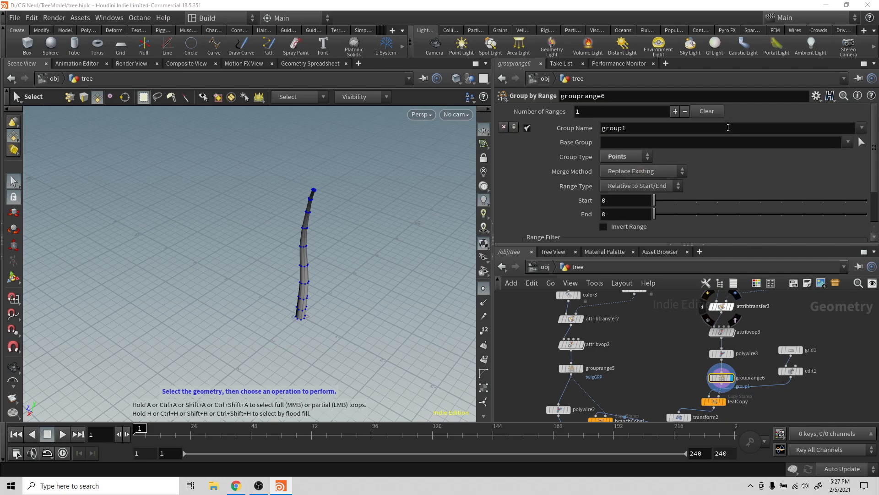
click(671, 128)
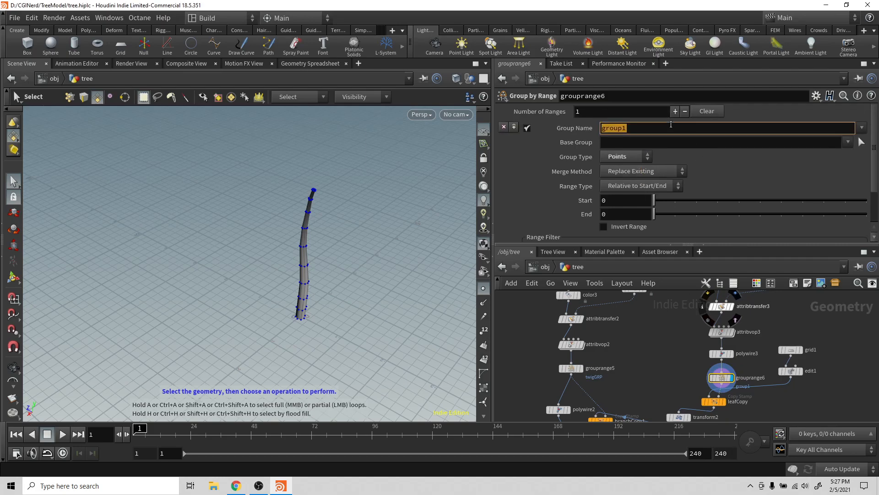
text(leafGRP)
key(Return)
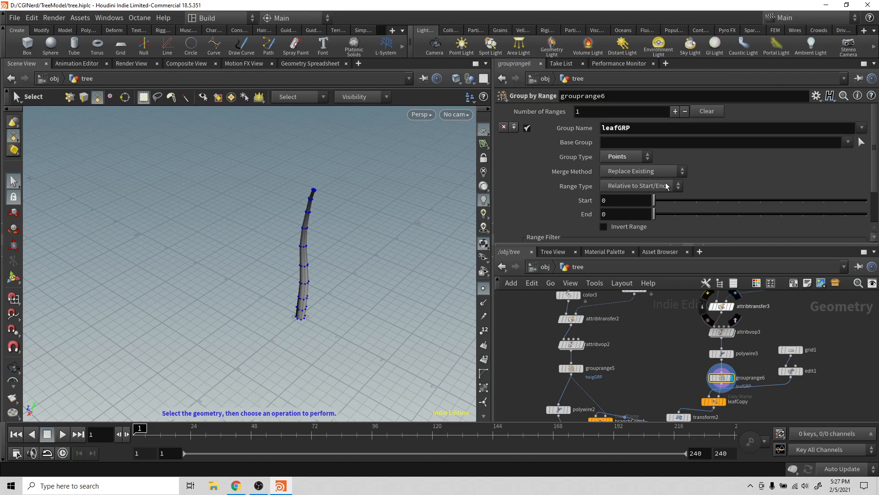
Display polywire3 and examine the point numbers along the twig, hiding them when done.
click(731, 353)
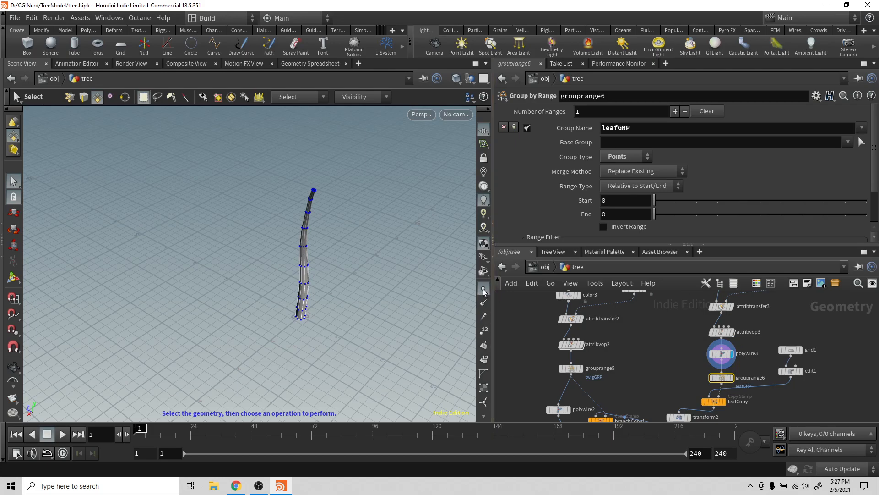
click(485, 336)
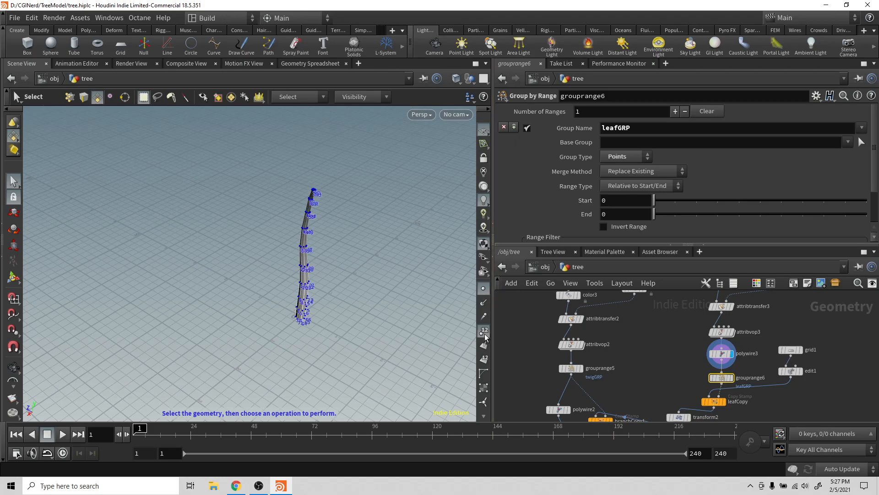
key(Escape)
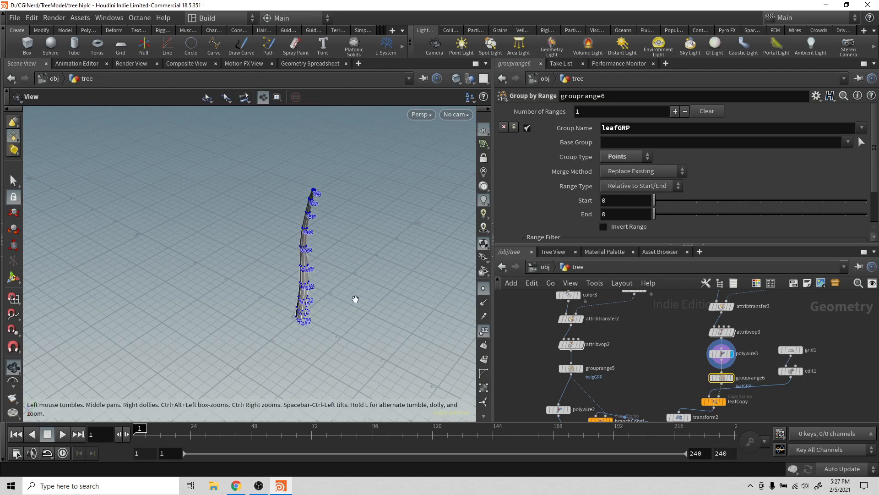
scroll(392, 300, up, 10)
key(s)
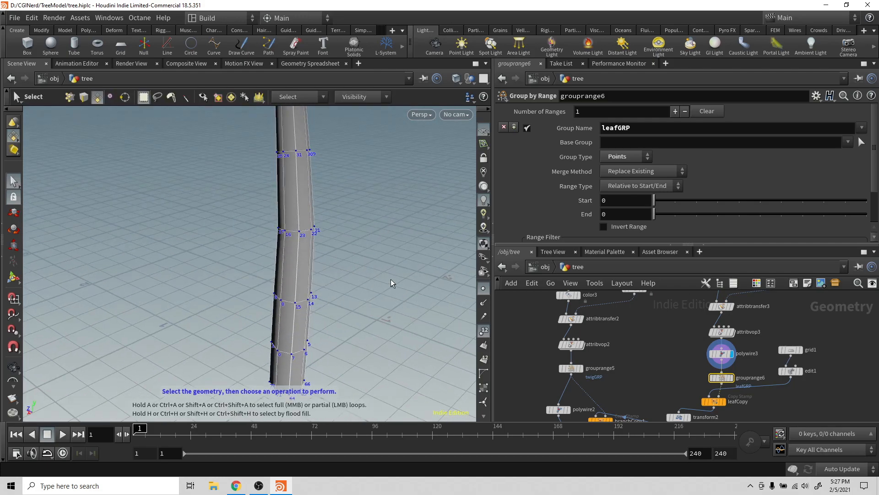
click(484, 330)
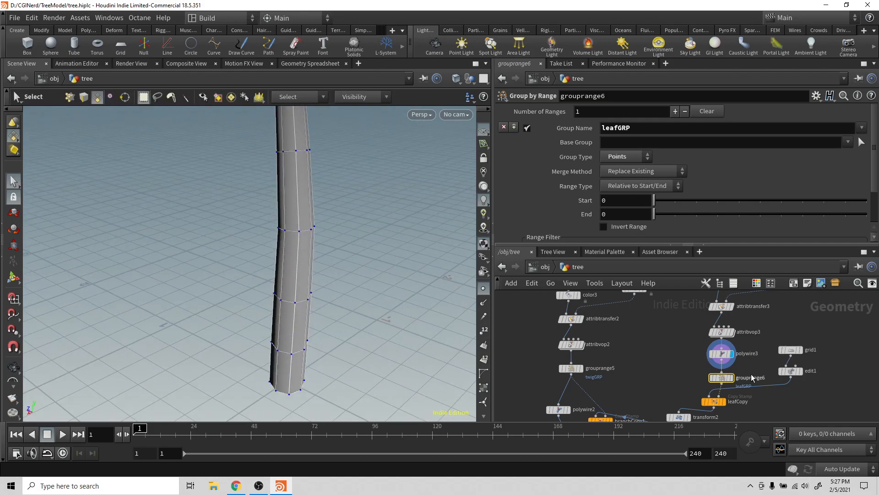
Duplicate the branch group's grouprange4 node and disconnect the copy from attribvop1.
click(732, 378)
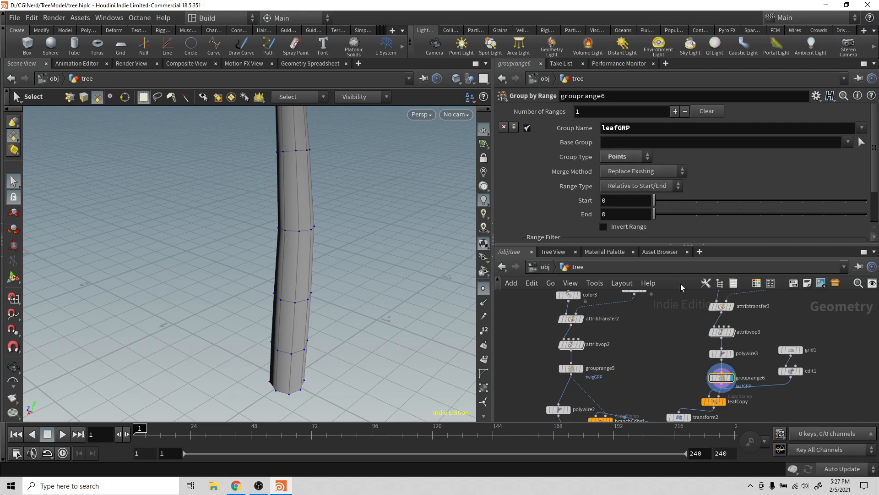
scroll(645, 323, down, 4)
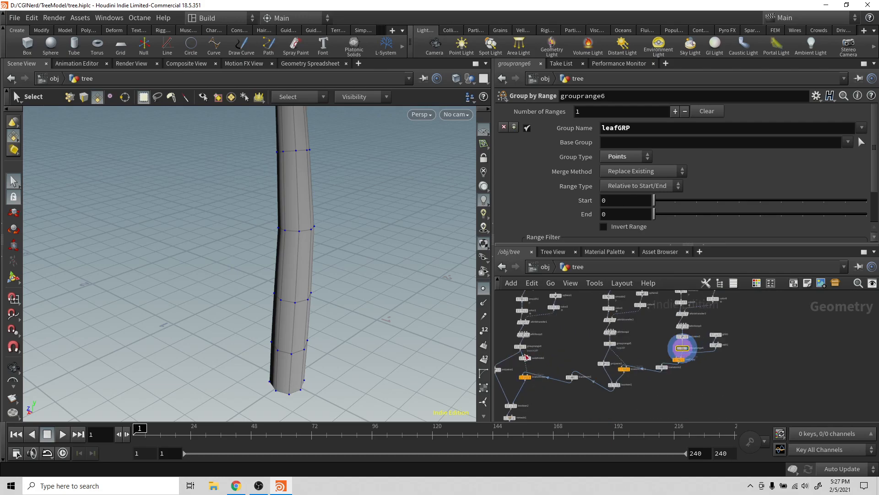
scroll(517, 347, up, 4)
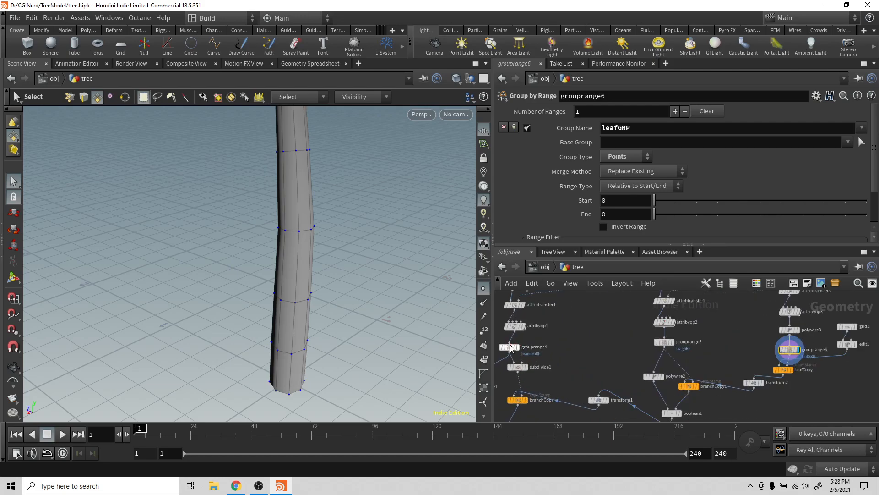
click(510, 348)
key(ctrl+c)
key(ctrl+v)
drag(512, 349, 587, 363)
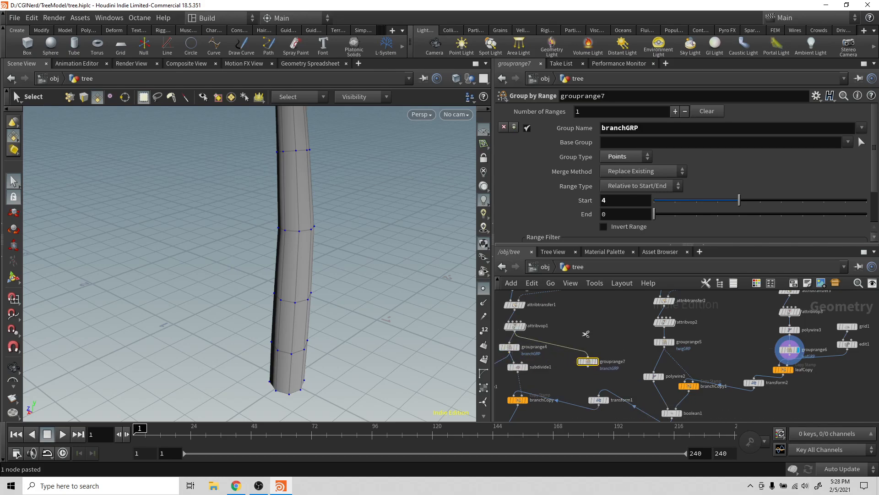
click(589, 367)
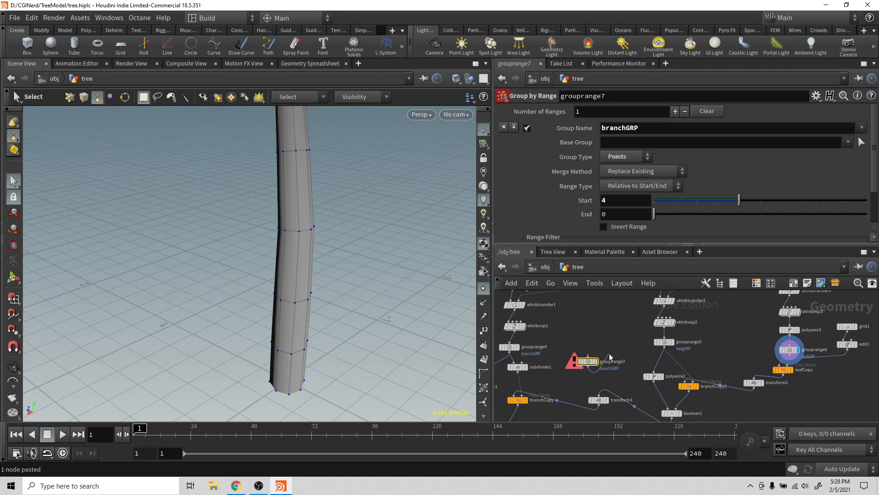
Delete grouprange6 and insert the copied range node between polywire3 and leafCopy.
drag(592, 366, 762, 344)
mouse_move(789, 351)
key(Delete)
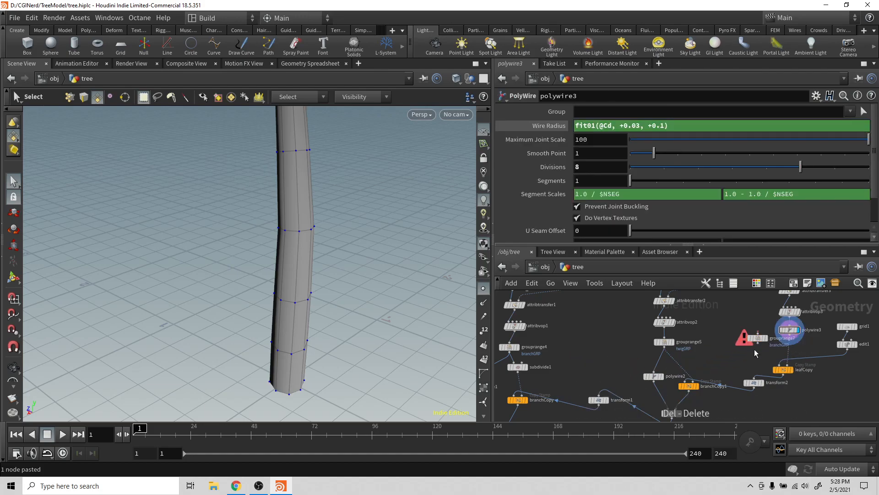
drag(745, 344, 797, 346)
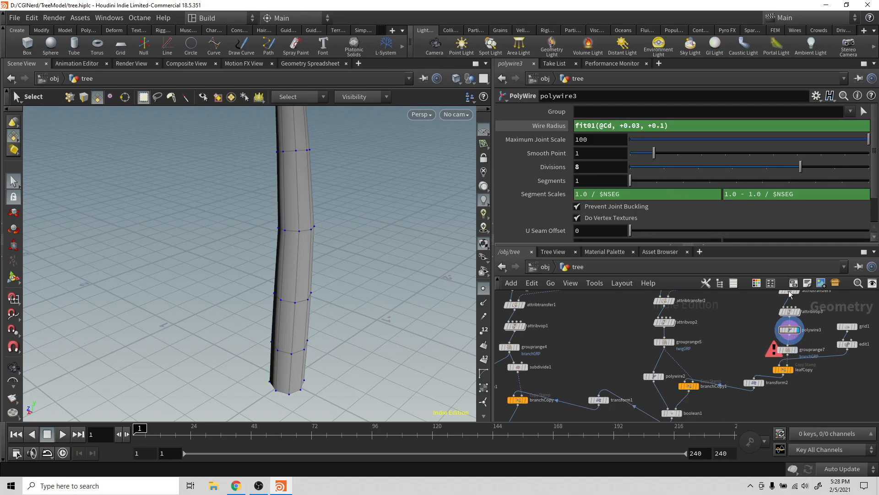
Rename the copied range node's group from branchGRP to leafGRP.
click(788, 351)
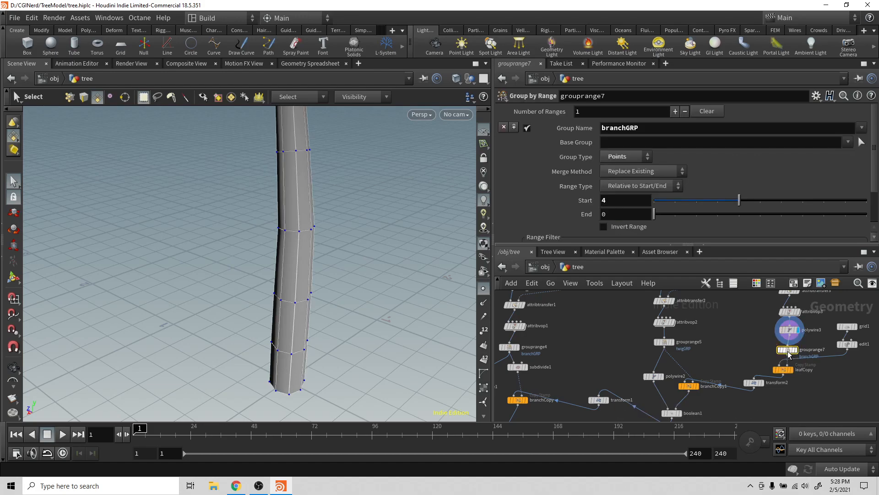
double_click(657, 128)
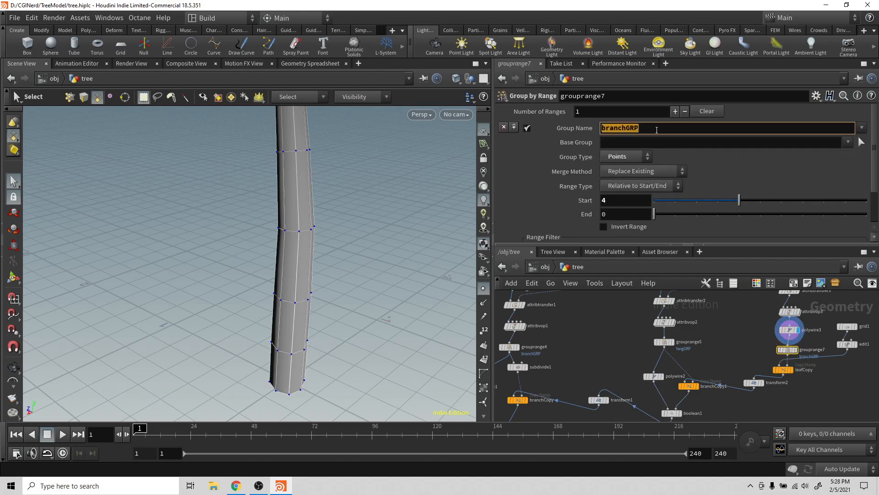
text(leafGRP)
key(Return)
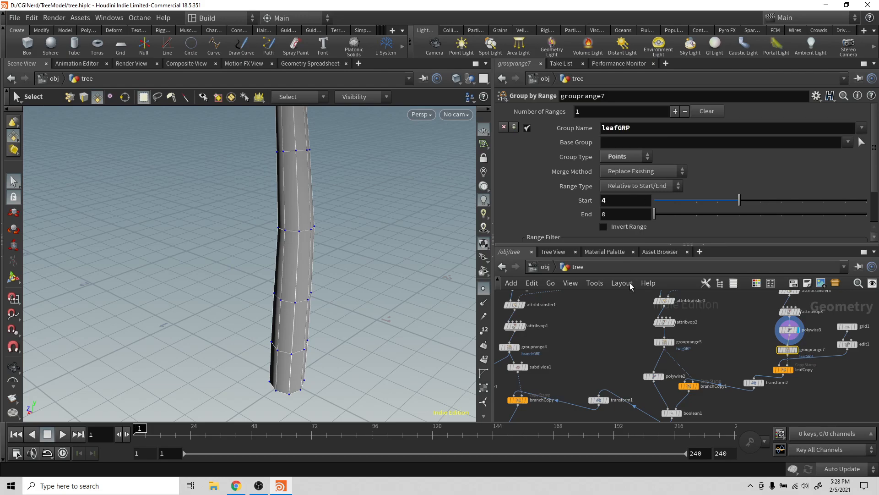
Display the grouprange7 node and set its range start to 0.
click(797, 350)
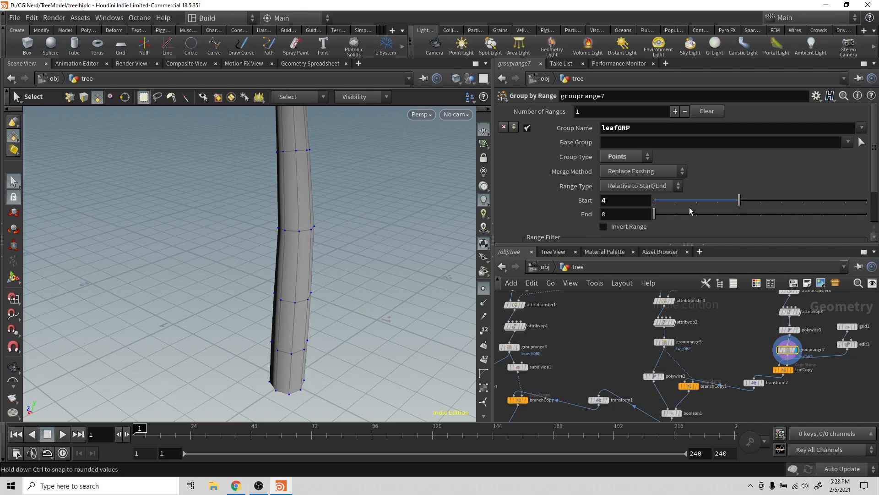
drag(703, 197, 631, 186)
scroll(642, 201, down, 2)
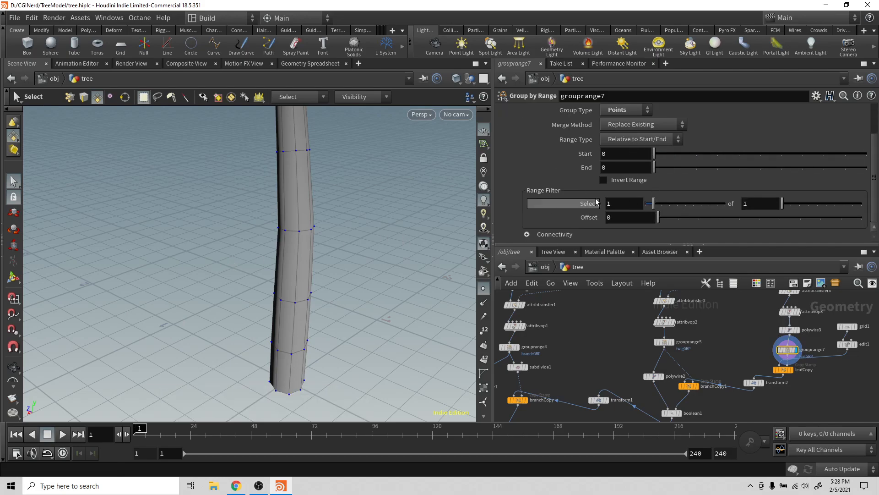
Display the leafCopy node and set its template group to leafGRP.
alt+scroll(378, 247, down, 4)
alt+scroll(384, 265, up, 2)
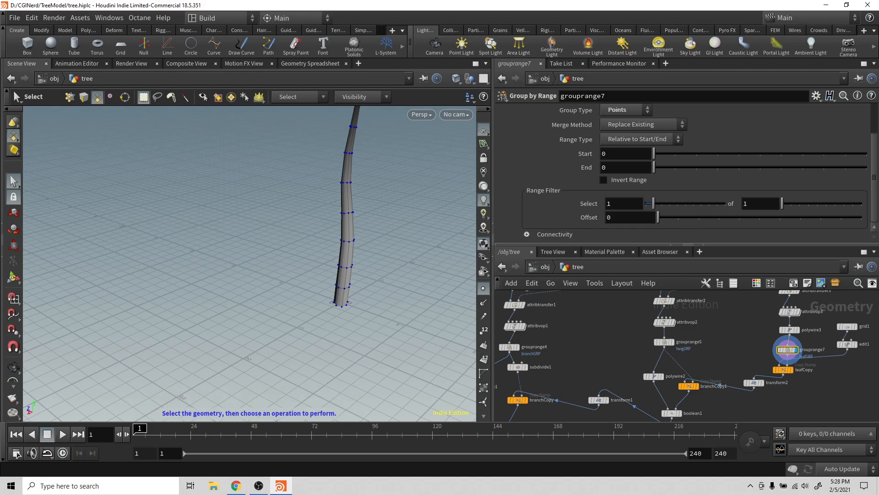
scroll(844, 373, up, 3)
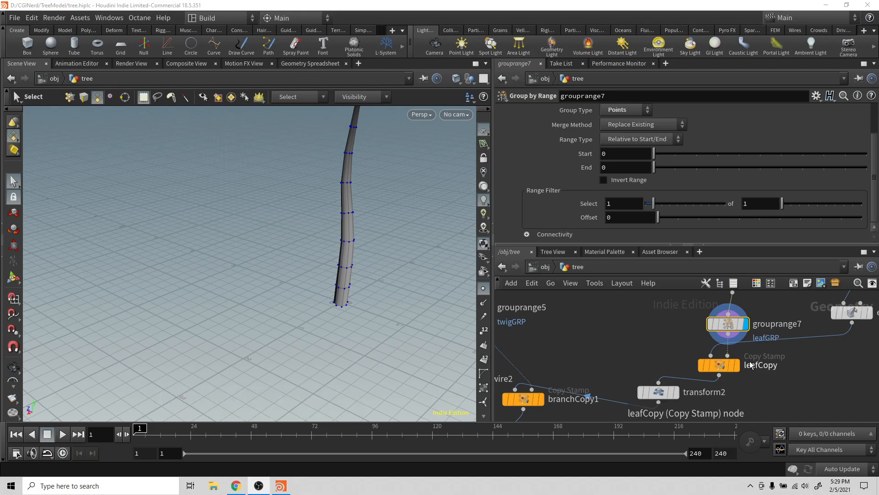
click(736, 365)
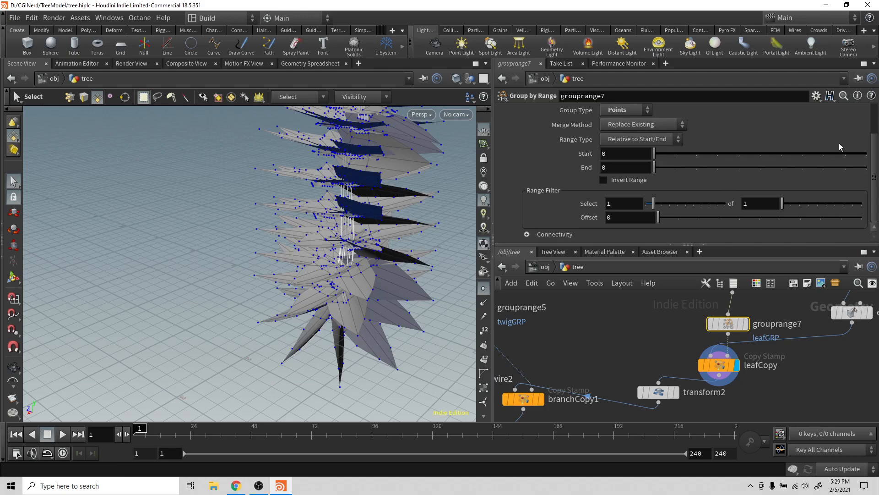
scroll(696, 142, up, 2)
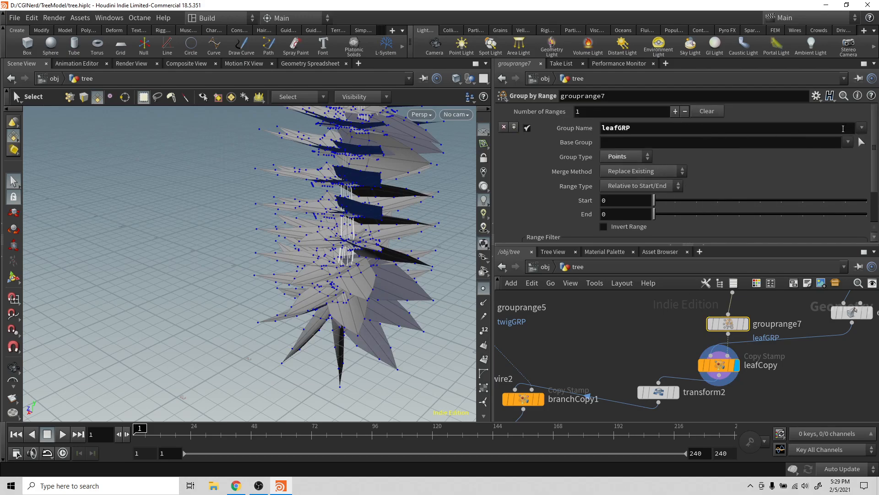
click(721, 367)
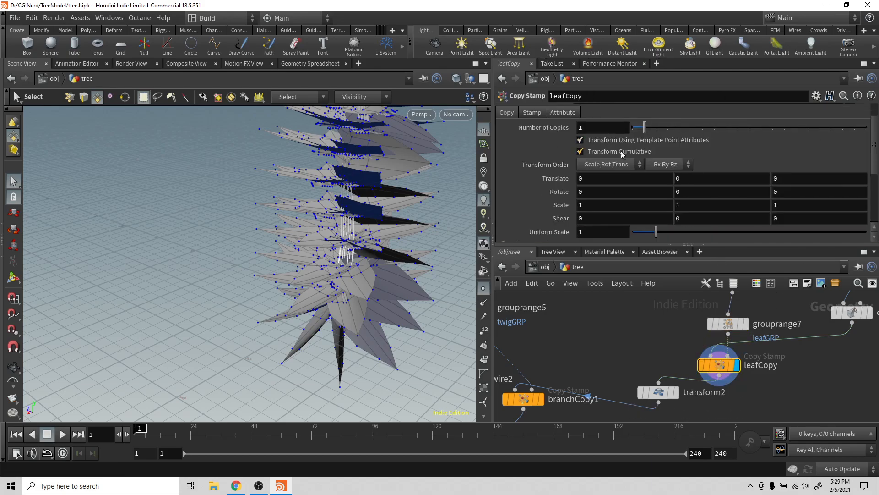
scroll(615, 155, up, 1)
click(846, 128)
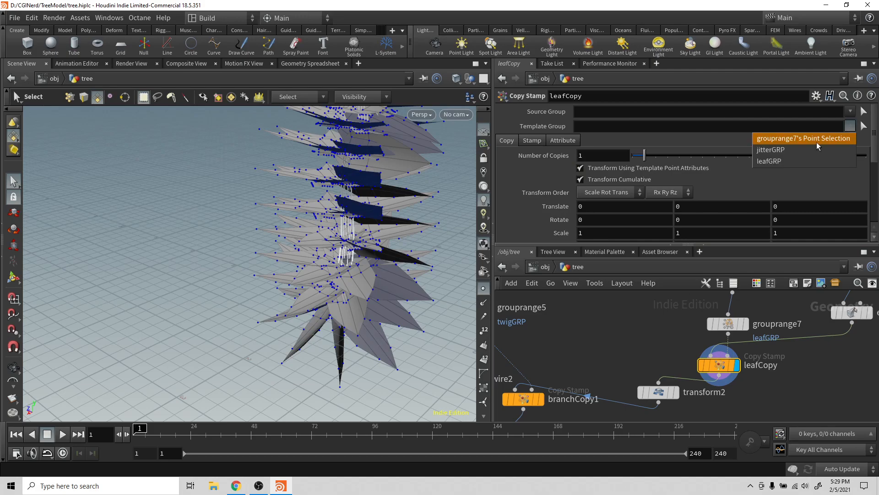
click(788, 160)
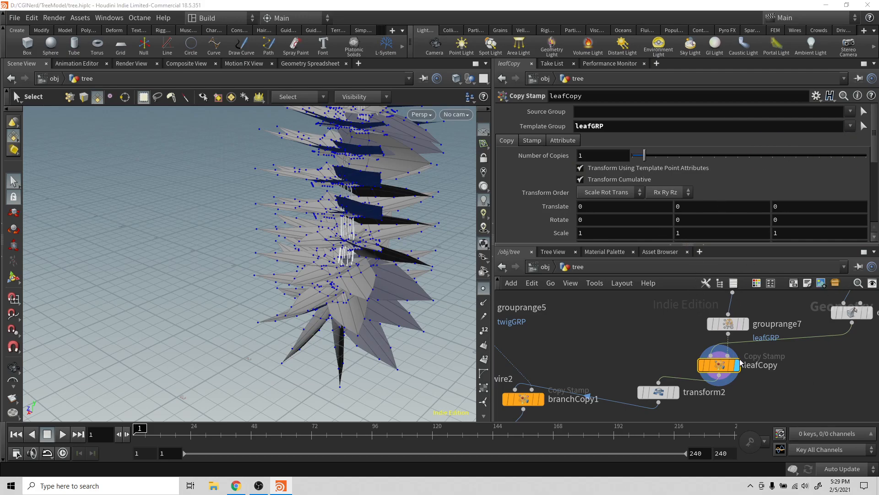
Set grouprange7's range filter to select 1 of every 3 points.
click(727, 324)
scroll(673, 200, down, 2)
scroll(673, 200, down, 1)
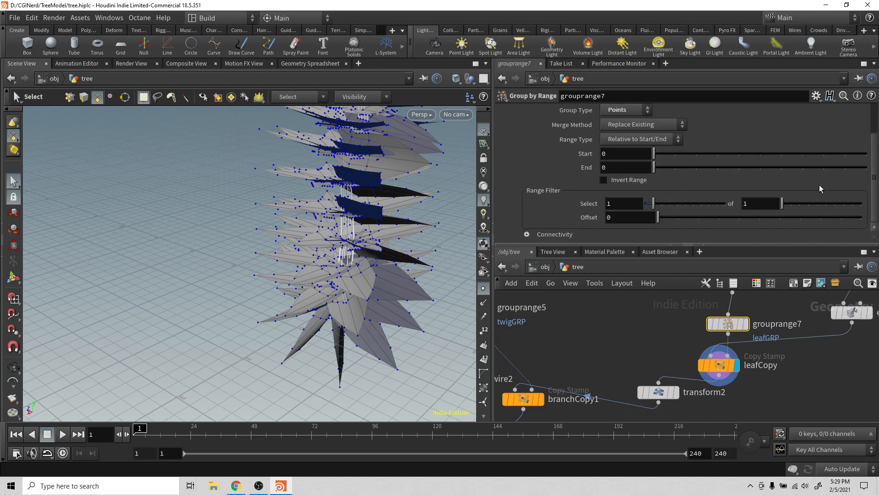
drag(784, 204, 802, 210)
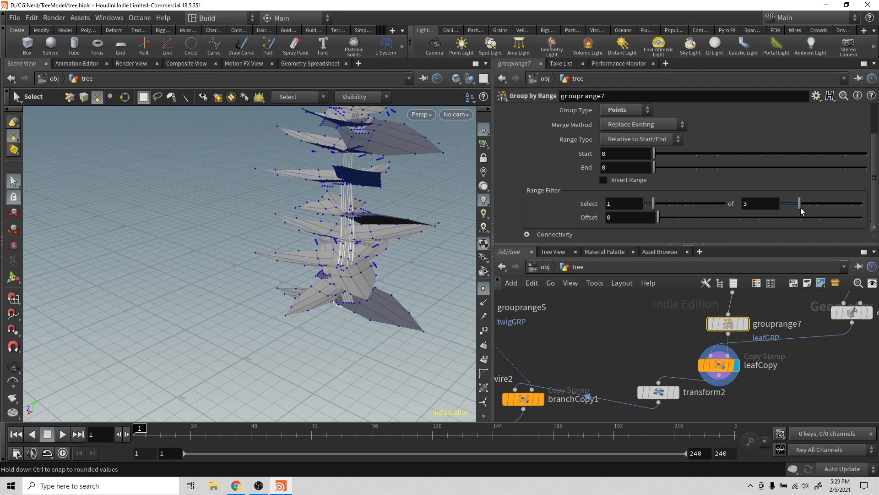
Raise grouprange7's range start to 29, keeping the range end at 0.
alt+drag(390, 249, 438, 187)
scroll(445, 229, down, 3)
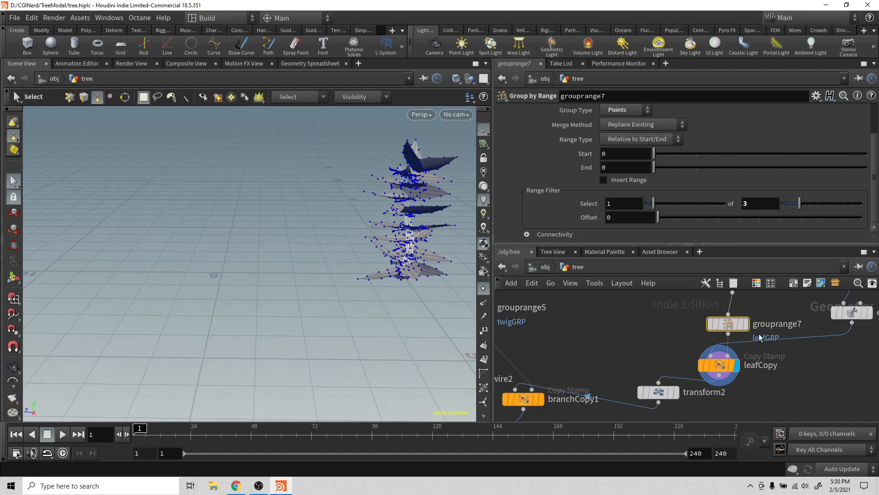
mouse_move(728, 323)
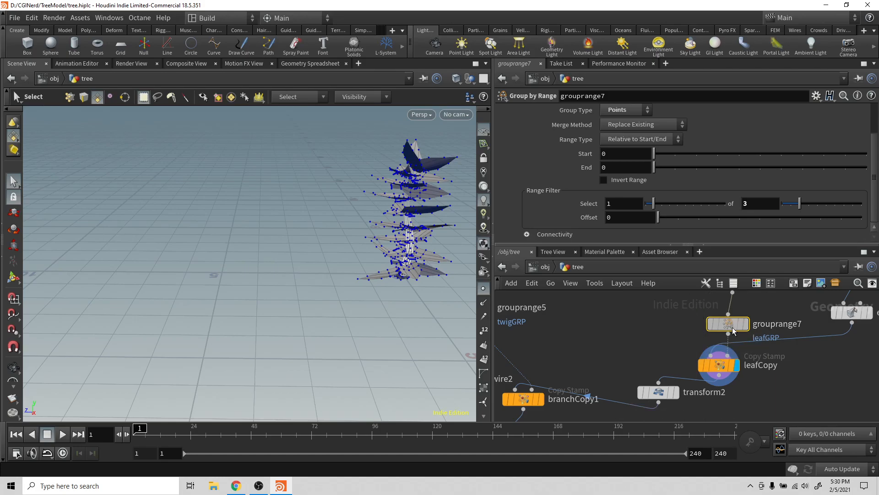
drag(650, 157, 845, 159)
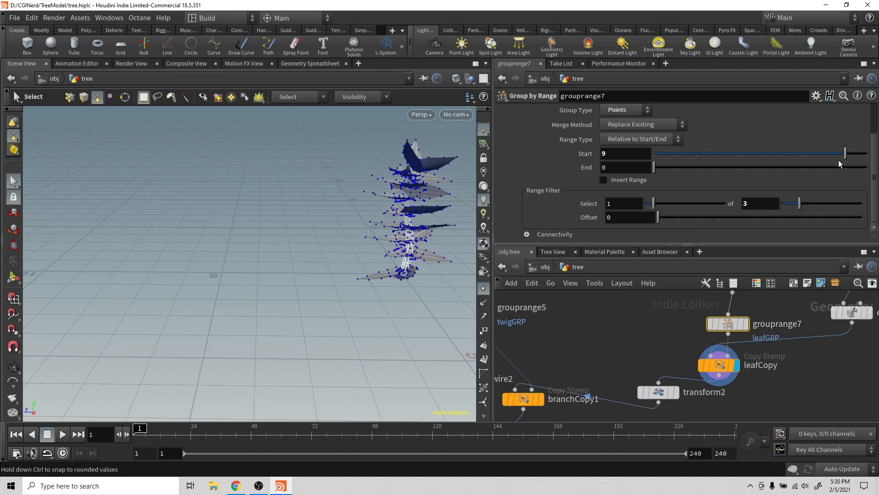
middle_drag(611, 153, 637, 136)
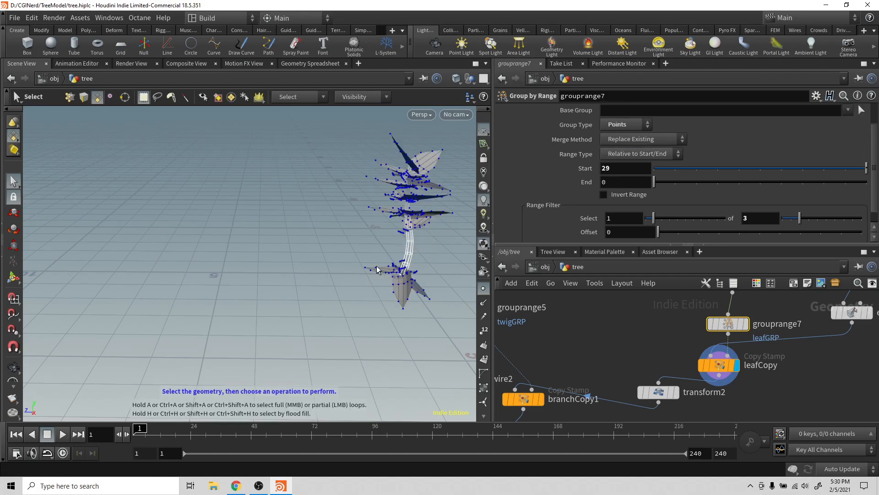
mouse_move(653, 219)
mouse_down()
mouse_move(661, 219)
mouse_move(652, 219)
mouse_up()
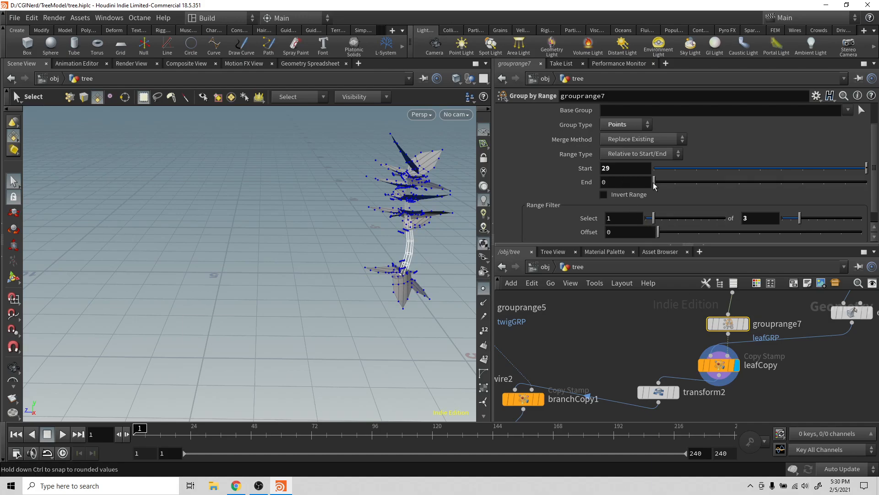
mouse_move(657, 183)
mouse_down()
mouse_move(672, 182)
mouse_move(652, 186)
mouse_up()
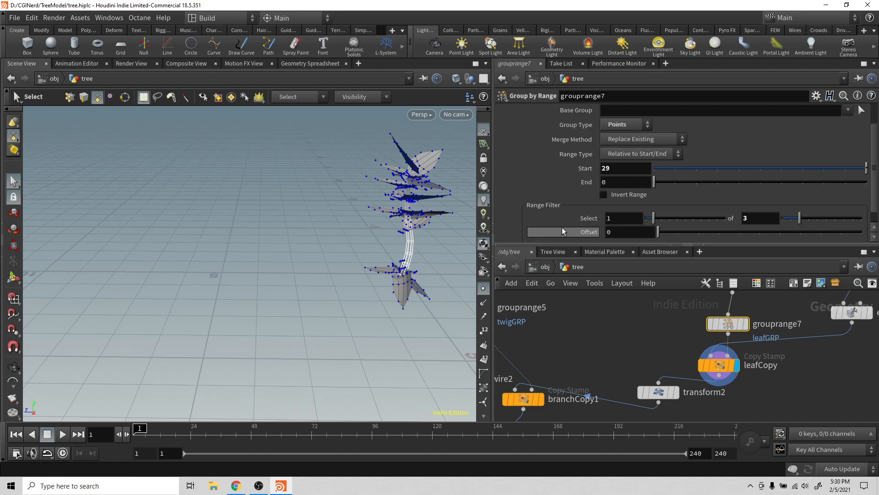
Set grouprange7's range start to 56 to thin out the leaves along the twig.
key(alt)
key(alt)
middle_drag(444, 258, 397, 242)
scroll(395, 242, up, 6)
drag(395, 243, 372, 267)
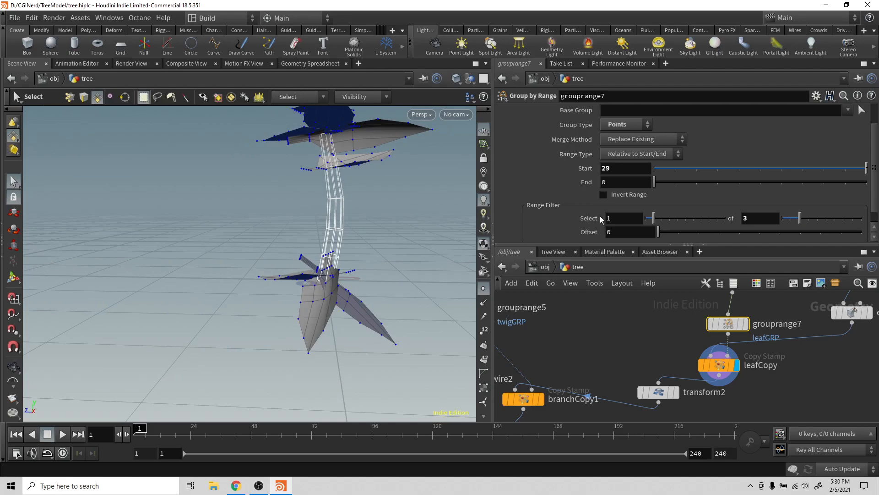
click(697, 169)
drag(697, 172, 780, 169)
middle_drag(621, 166, 658, 153)
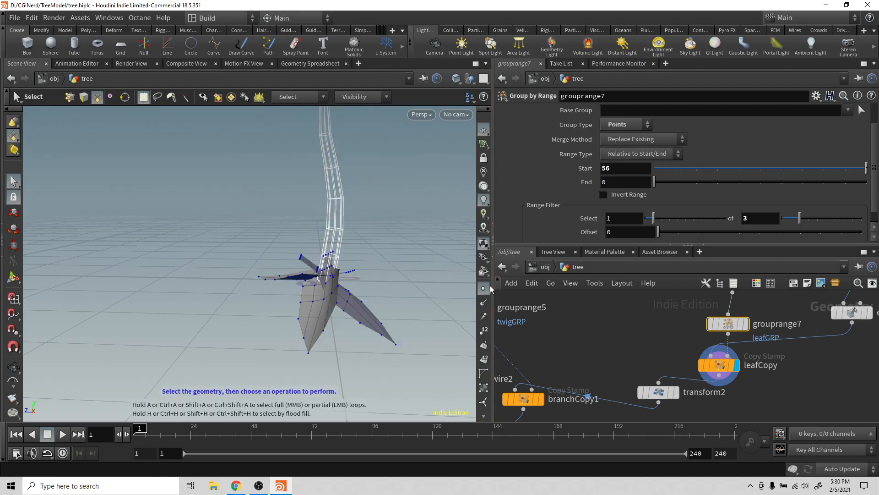
Turn on point numbers, display grouprange7 and examine the point numbering at the twig's base.
click(484, 330)
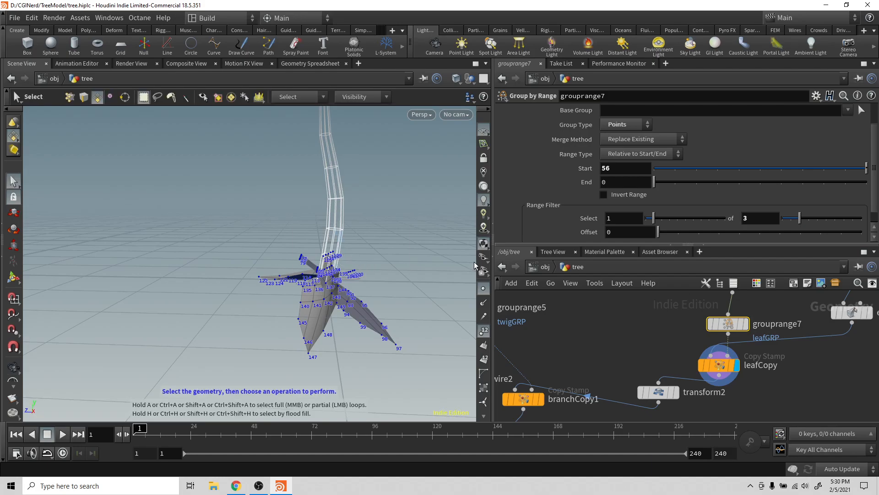
click(745, 324)
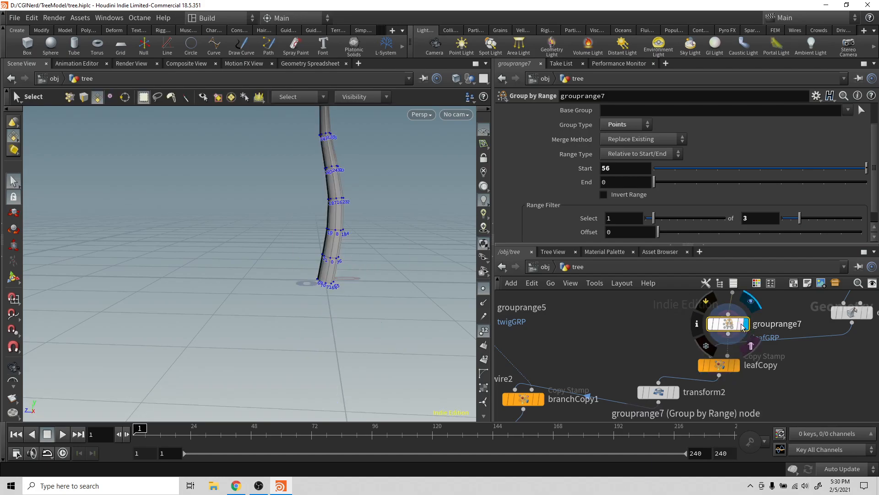
alt+drag(374, 277, 333, 269)
scroll(329, 263, up, 5)
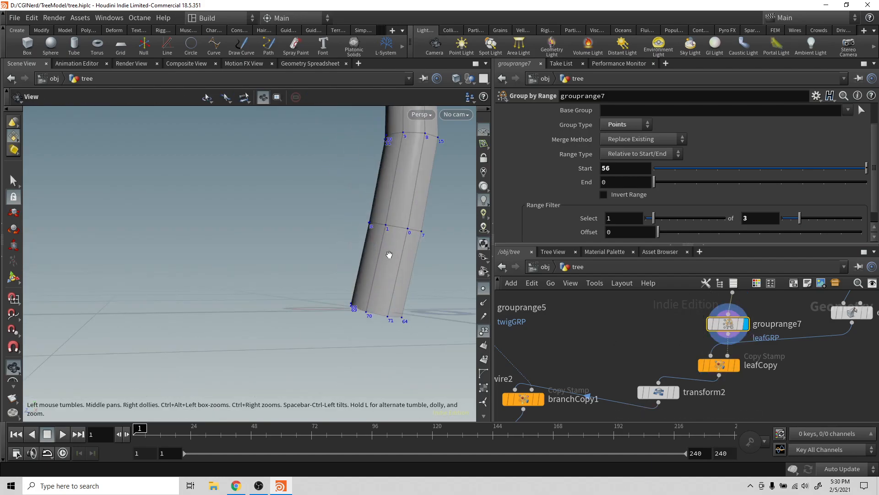
drag(386, 246, 393, 315)
key(s)
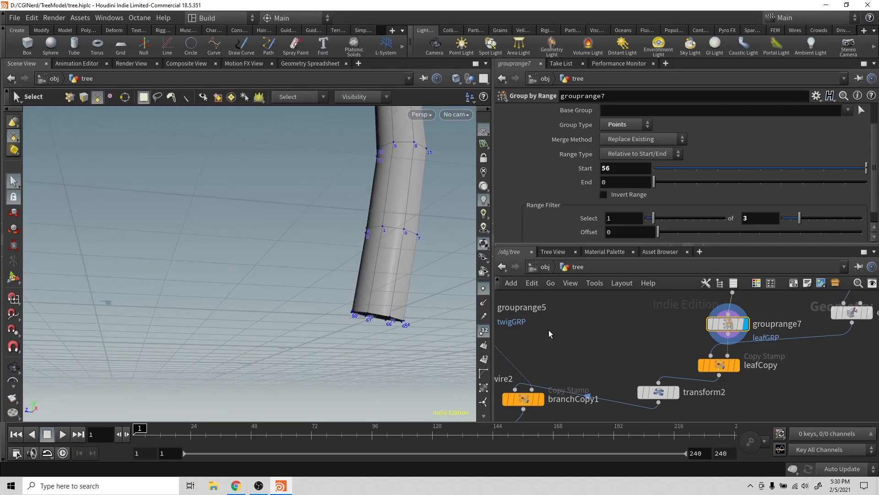
Display leafCopy again and set grouprange7's range end to 21.
click(739, 365)
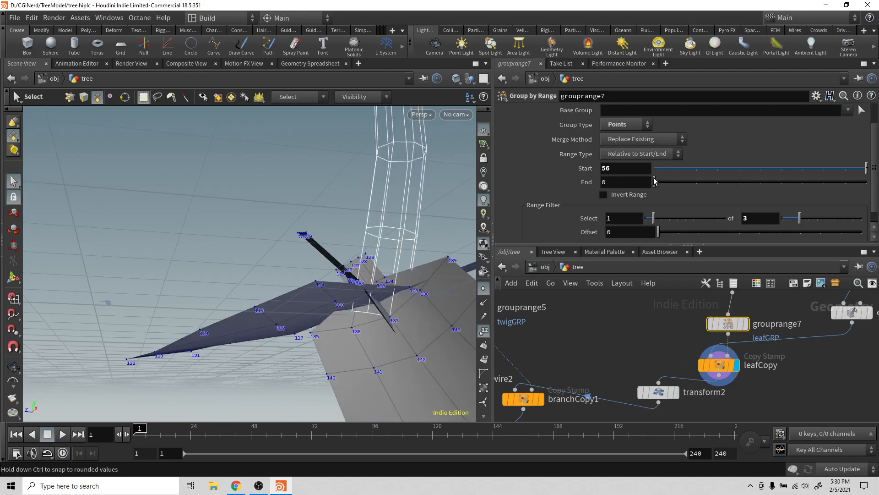
drag(664, 184, 667, 186)
middle_drag(635, 182, 661, 159)
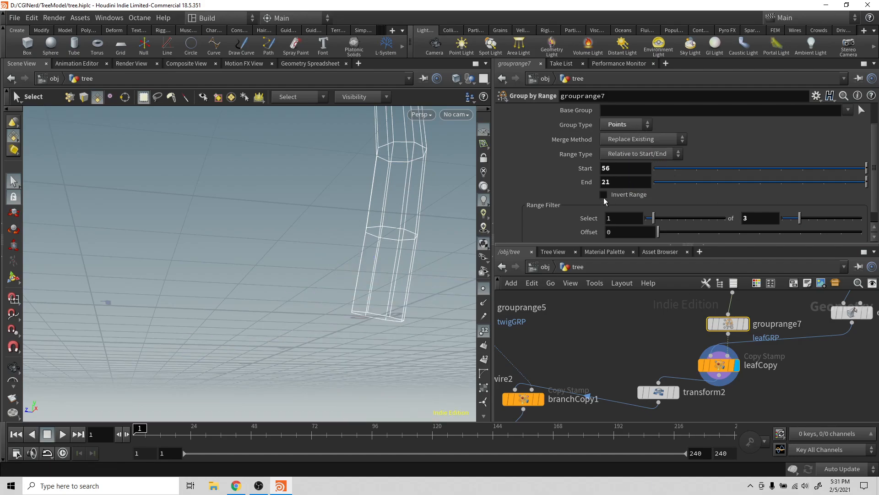
Set grouprange7's range start to 14, keeping the range end at 21, to spread leaves along more of the twig.
alt+scroll(414, 239, down, 7)
alt+middle_drag(409, 239, 403, 385)
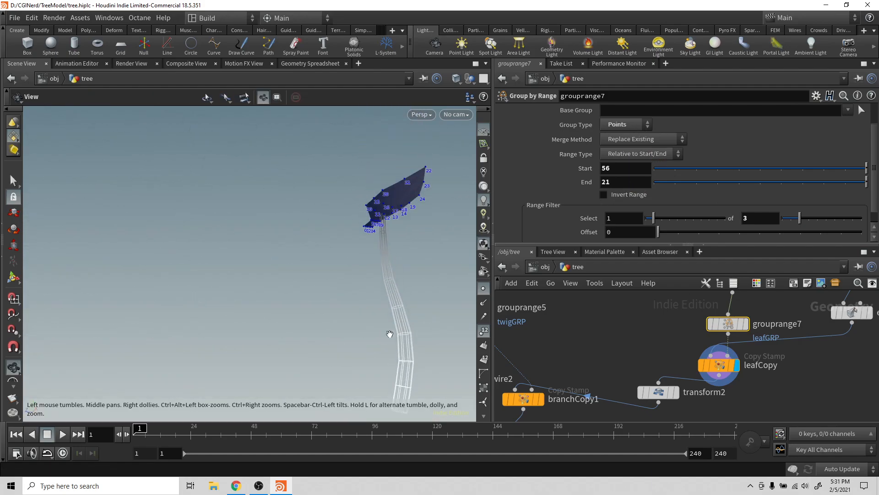
middle_drag(633, 168, 615, 176)
alt+drag(386, 236, 400, 295)
alt+drag(389, 259, 464, 267)
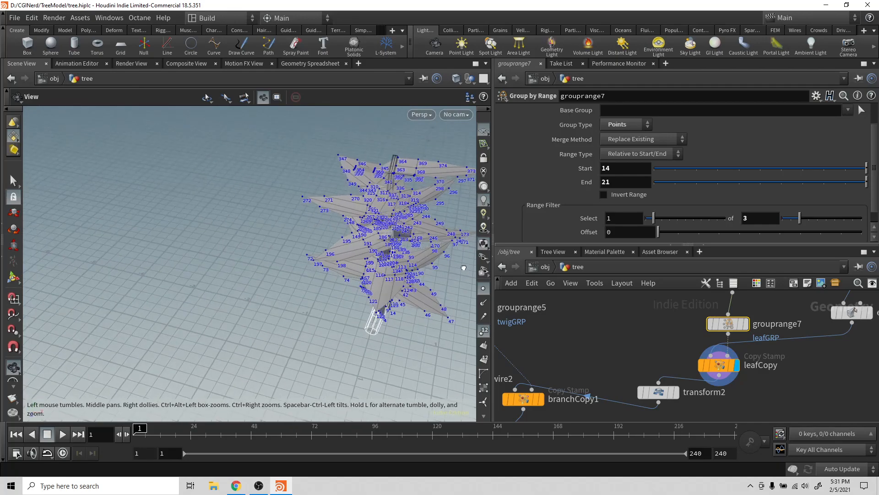
Display edit1 in wireframe and move the entire leaf about 0.02 in Y and 0.49 in Z, bringing its stem towards the origin.
key(s)
click(850, 313)
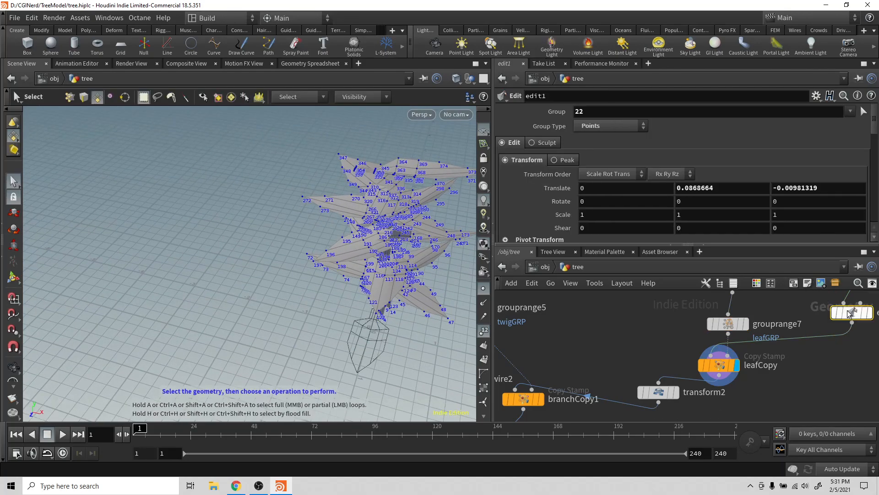
click(870, 313)
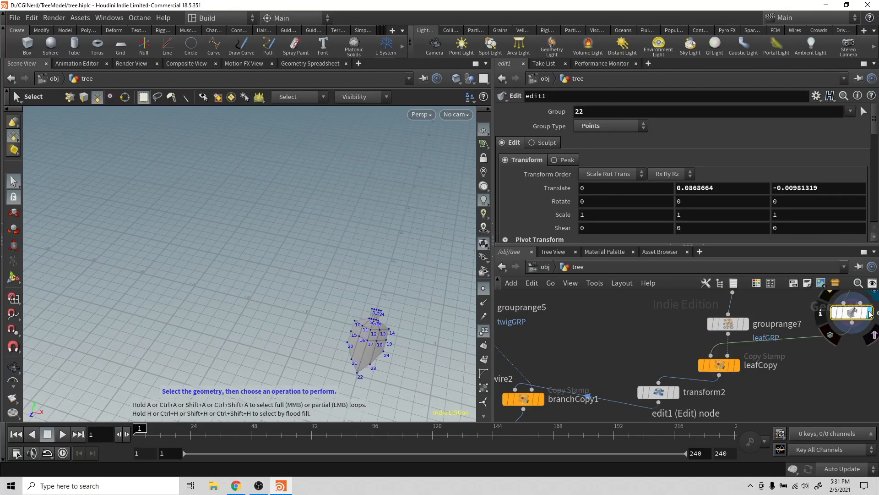
drag(391, 313, 302, 304)
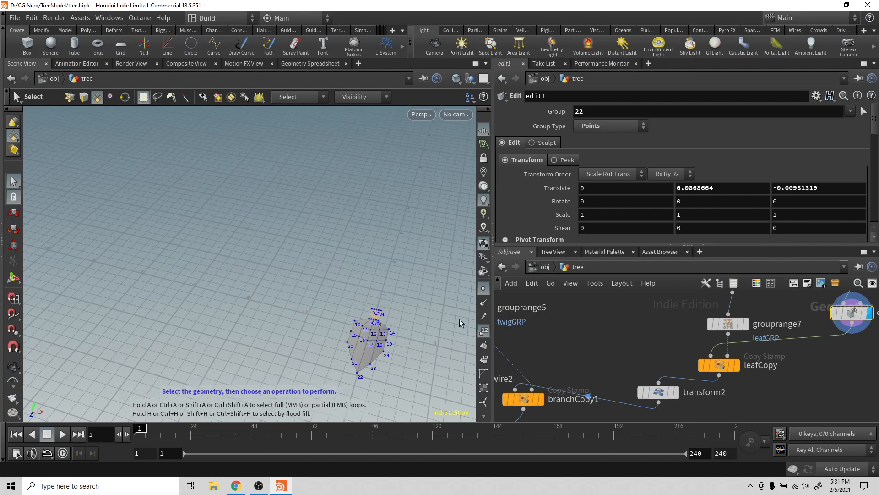
mouse_move(334, 275)
mouse_down()
mouse_move(404, 379)
mouse_move(338, 350)
mouse_move(290, 356)
mouse_move(298, 367)
mouse_up()
key(w)
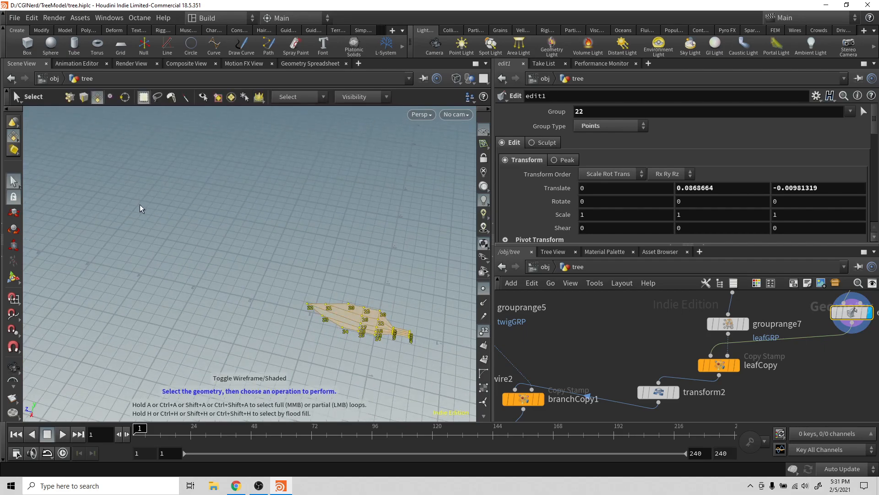
key(t)
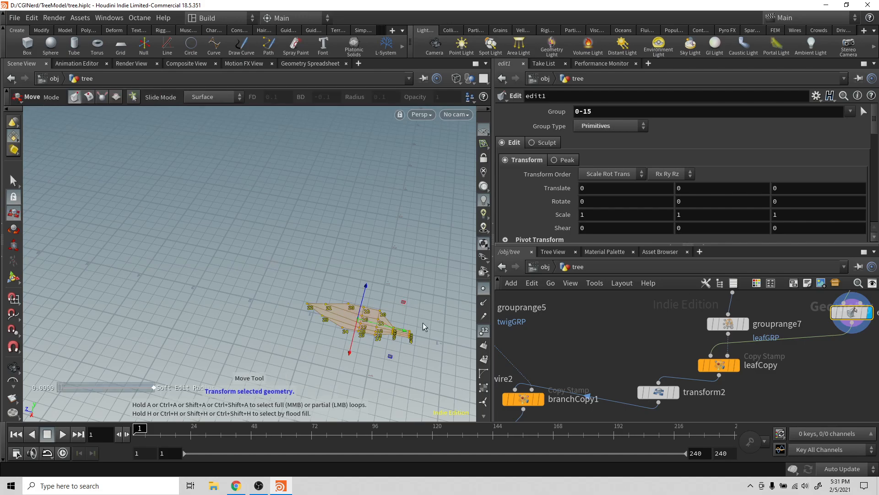
drag(401, 329, 364, 327)
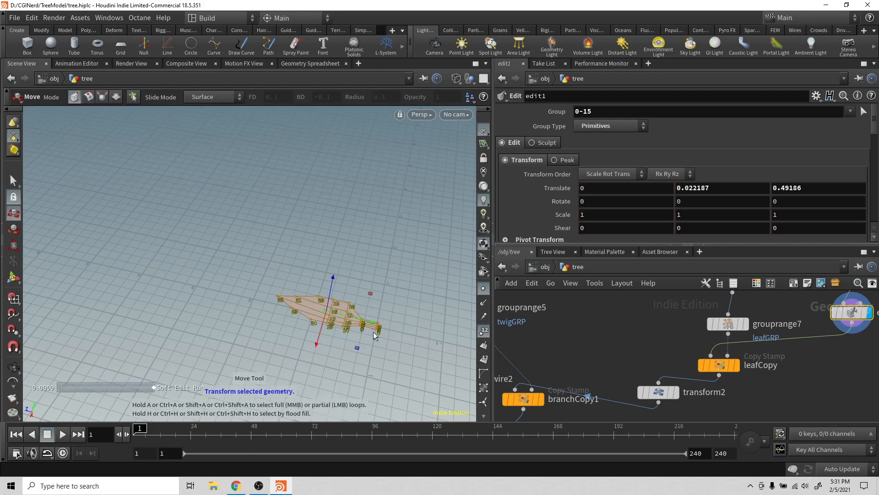
Display leafCopy, transform2 and branchCopy1 in turn to examine the repositioned leaves, and return the display to leafCopy.
click(737, 365)
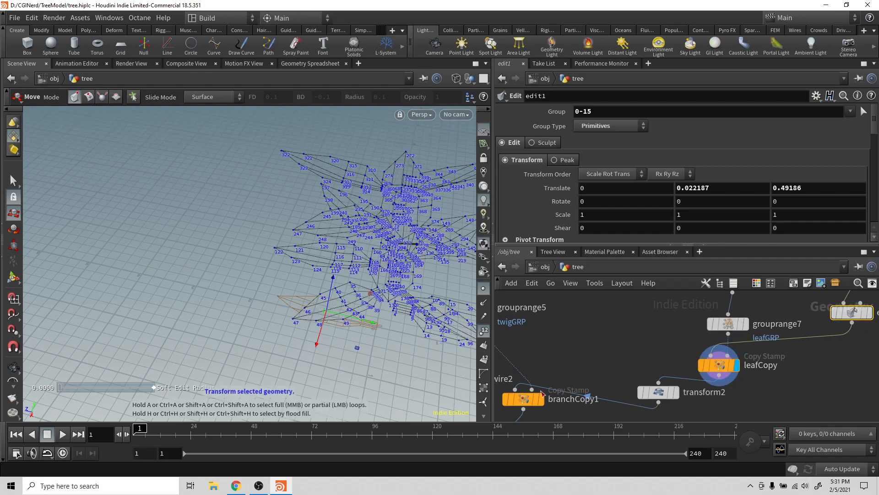
click(676, 392)
alt+drag(387, 325, 397, 280)
click(543, 400)
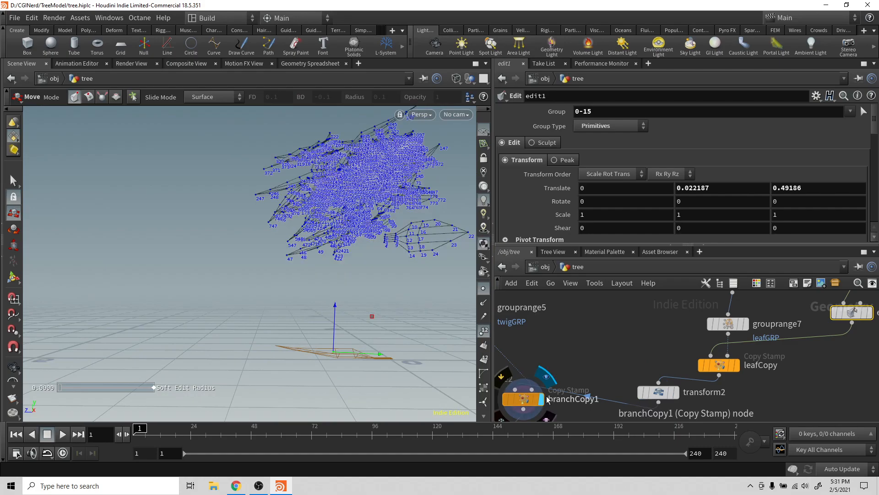
click(737, 367)
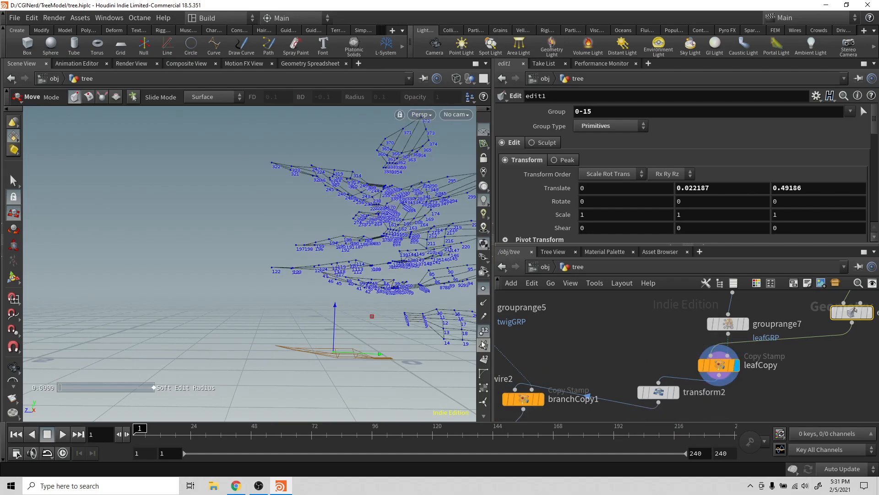
Turn off the point numbers and compare grouprange7's bare twig with the leaf placement in leafCopy.
key(Escape)
alt+drag(373, 278, 366, 297)
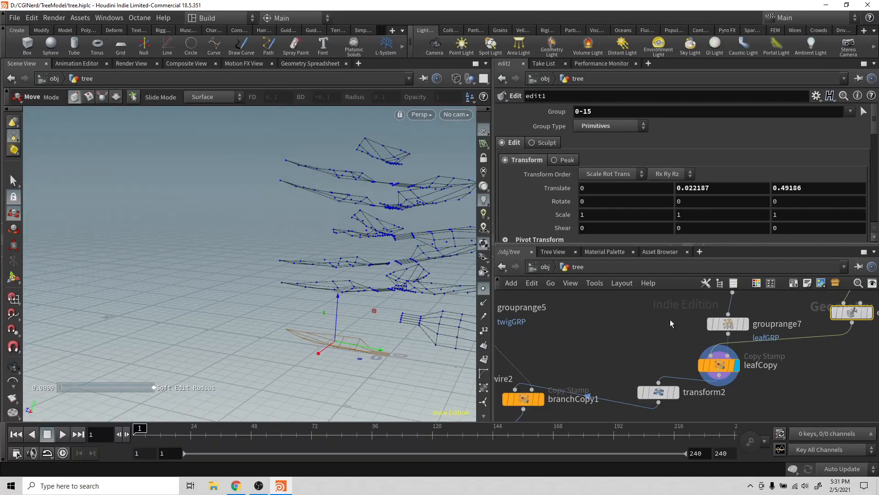
click(746, 324)
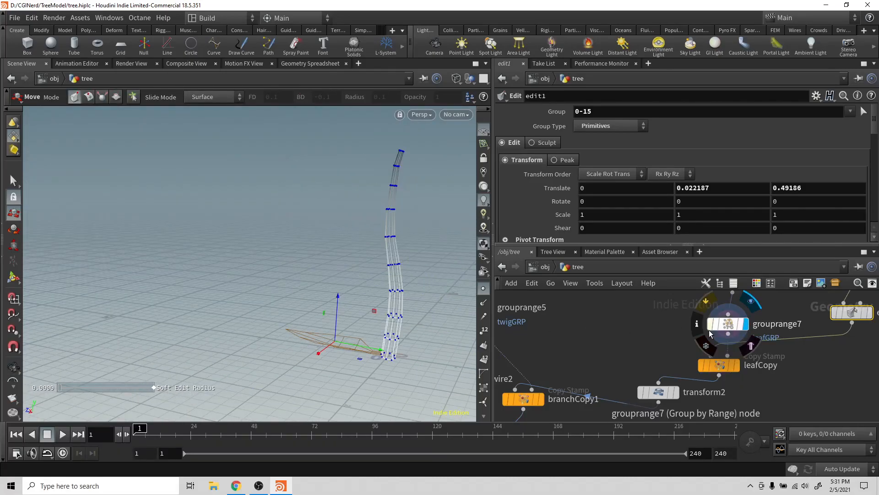
click(736, 366)
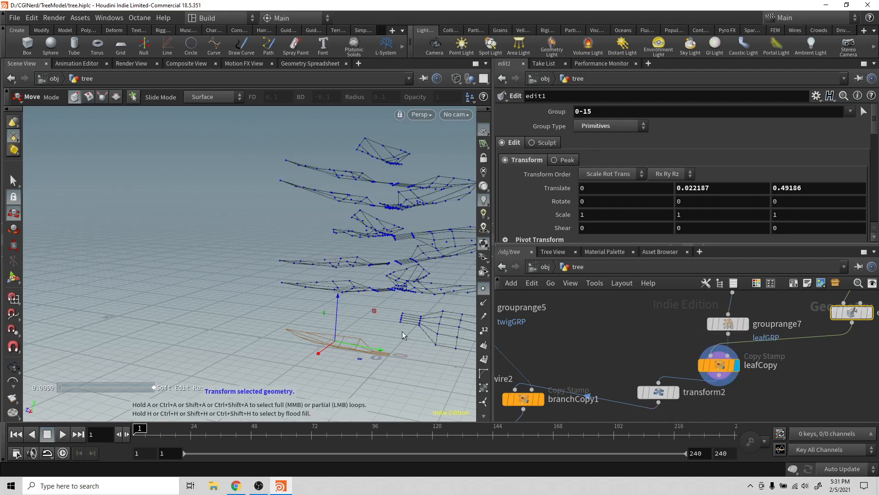
alt+drag(384, 304, 401, 276)
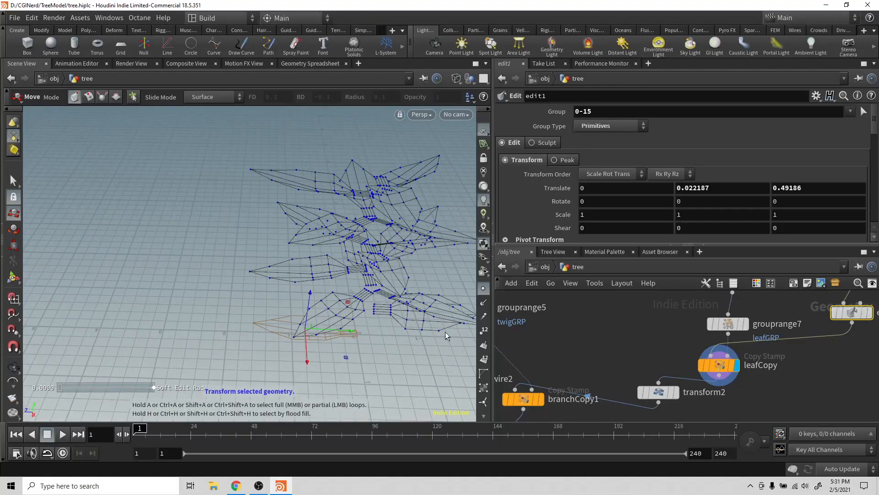
Try a Transform node between edit1 and leafCopy with uniform scale 0.44, and remove it again.
key(Tab)
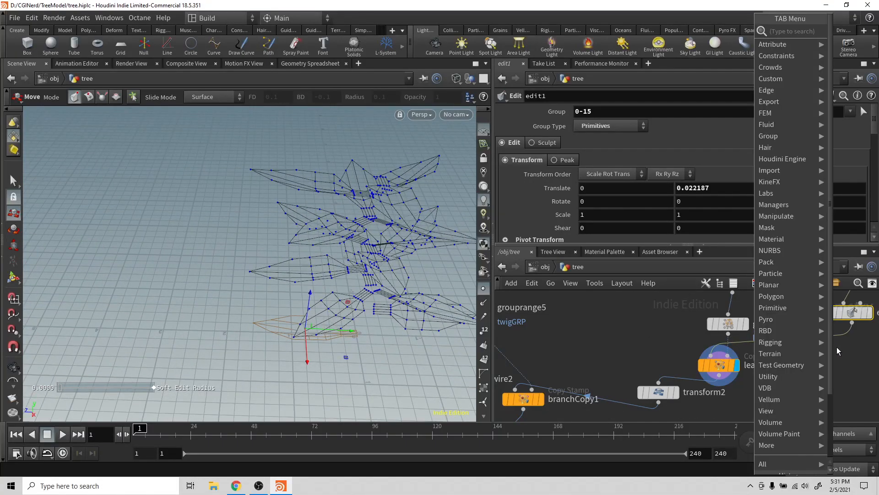
text(trans)
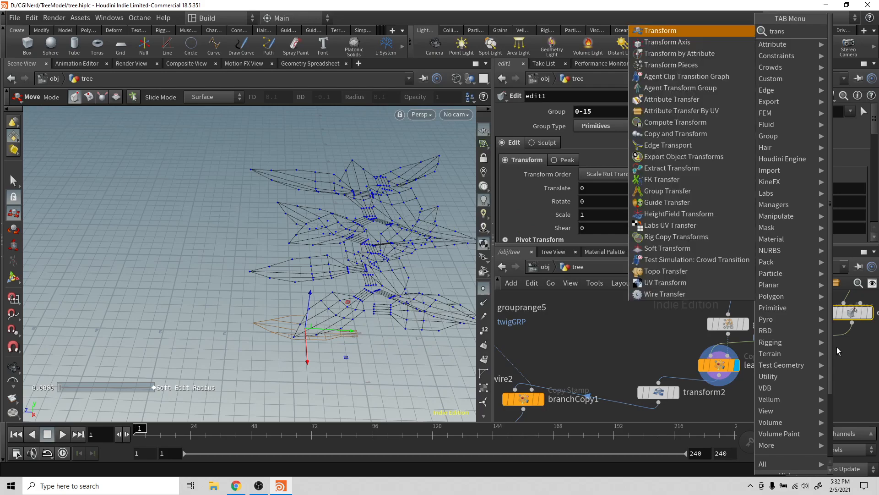
key(Return)
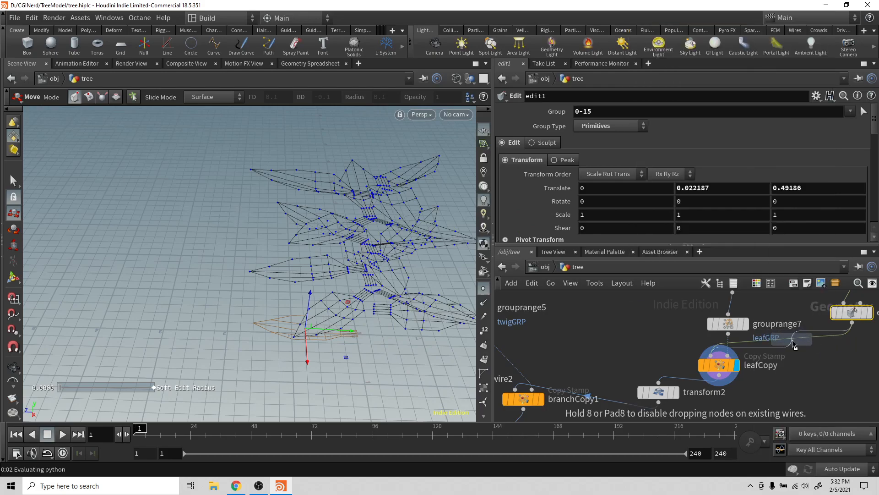
click(791, 339)
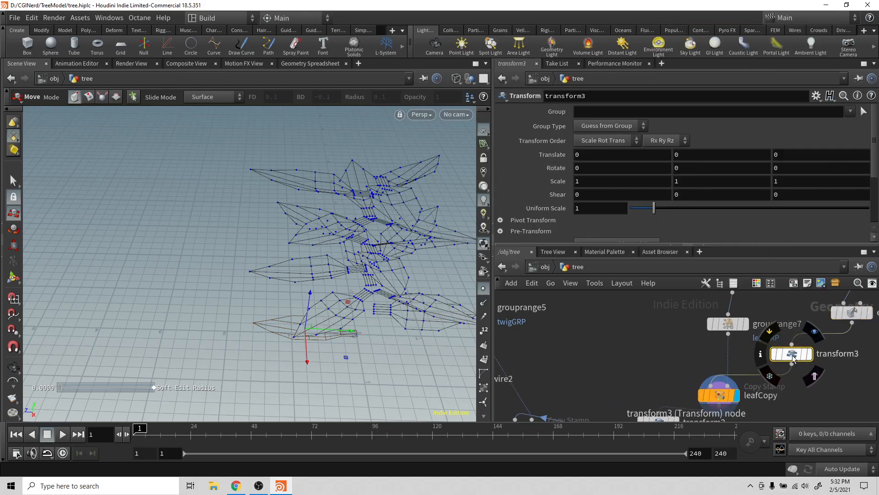
drag(653, 210, 640, 216)
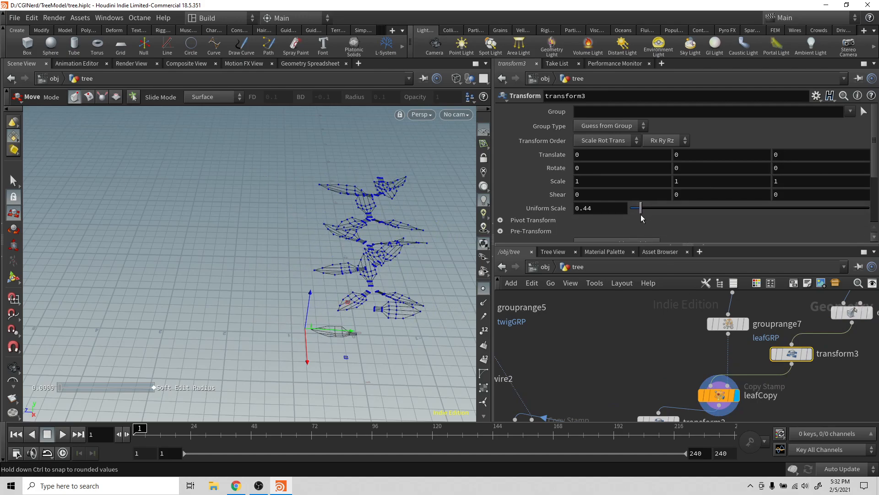
key(ctrl+z)
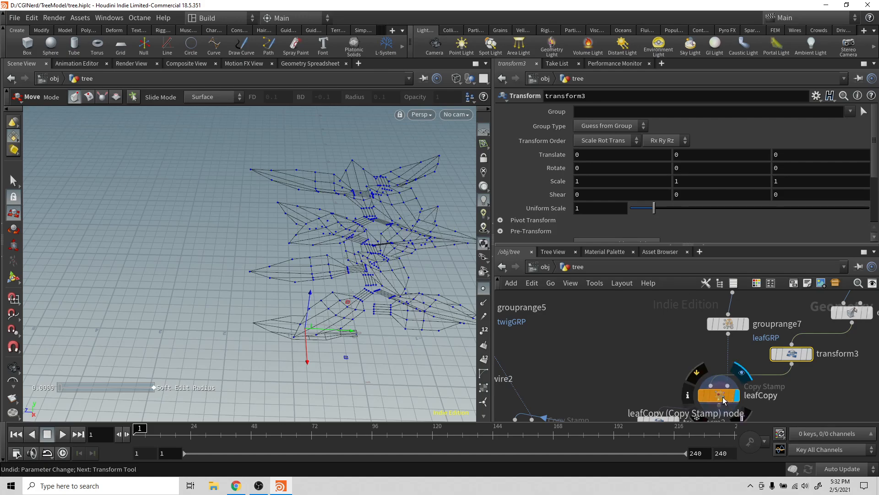
key(Delete)
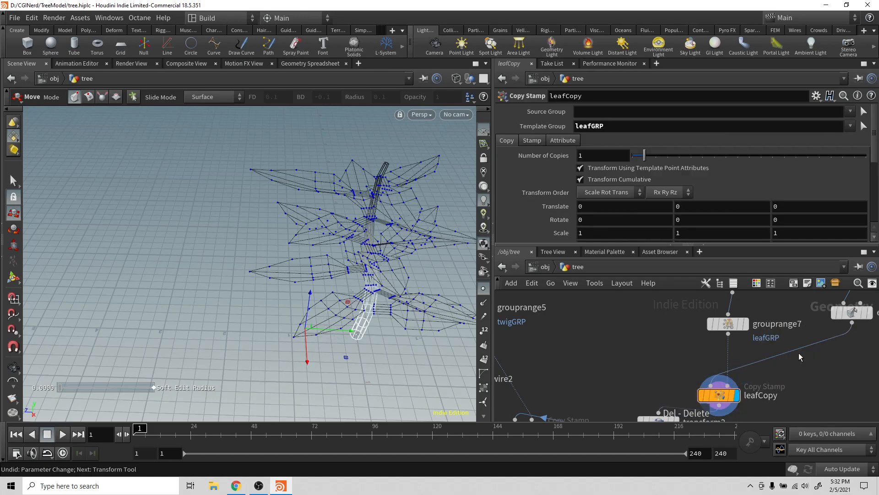
click(717, 400)
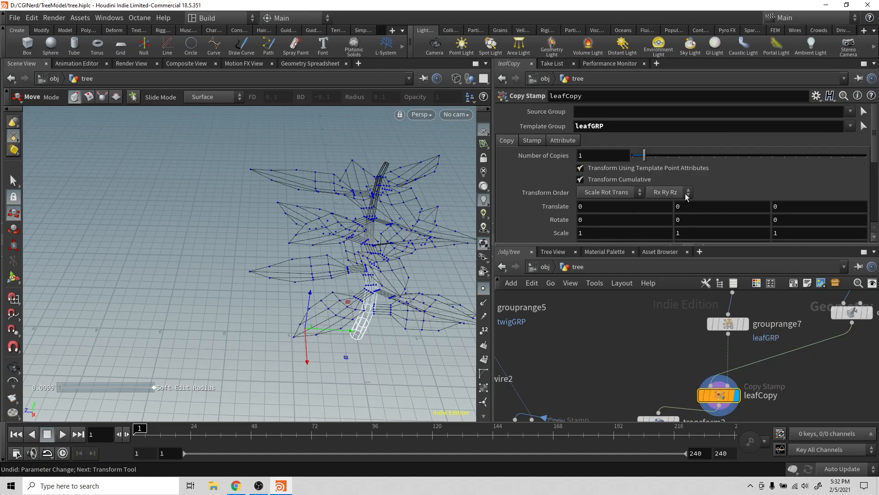
scroll(637, 217, down, 4)
click(601, 187)
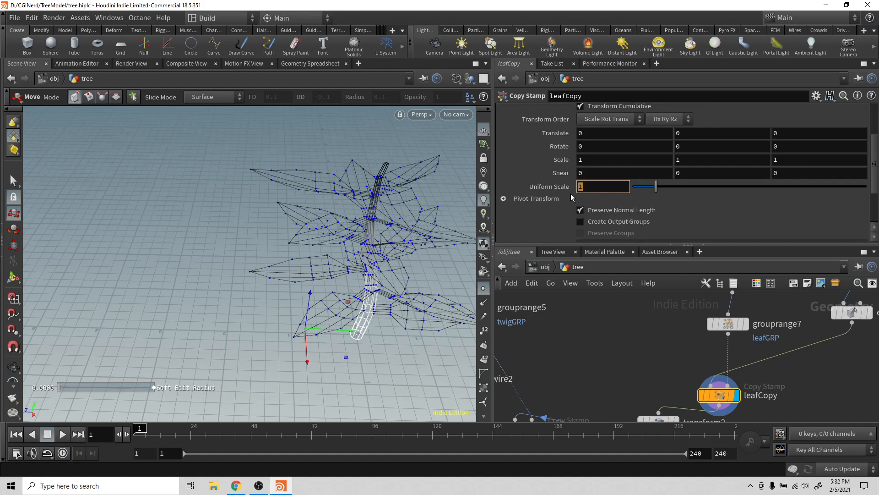
text(@Cd)
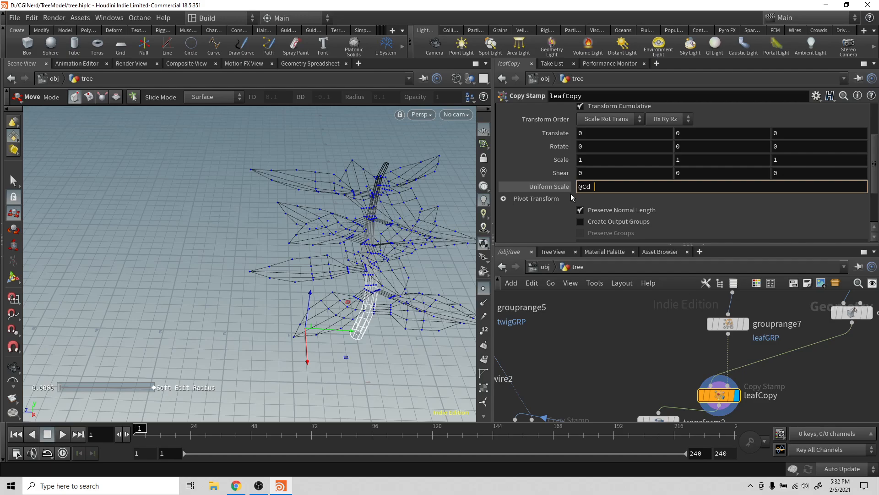
text(*1)
key(Return)
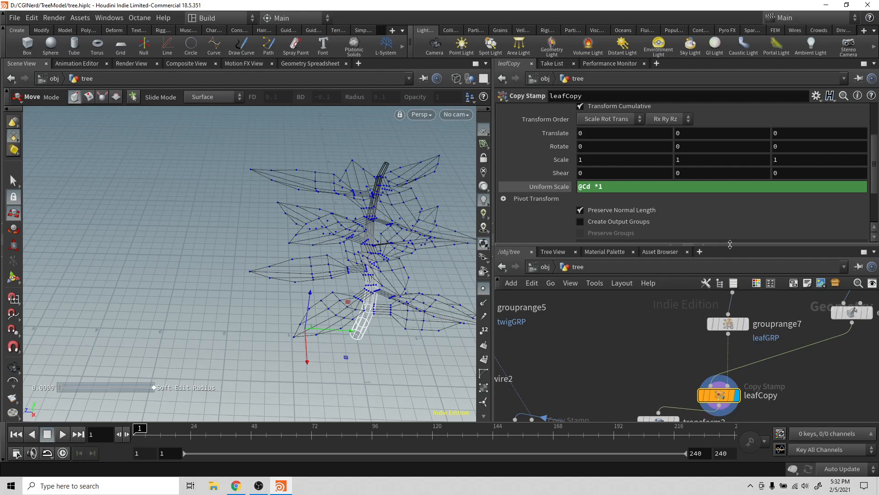
Turn off Transform Cumulative on leafCopy and inspect the leaf sizes along the twig.
scroll(647, 125, up, 2)
click(582, 135)
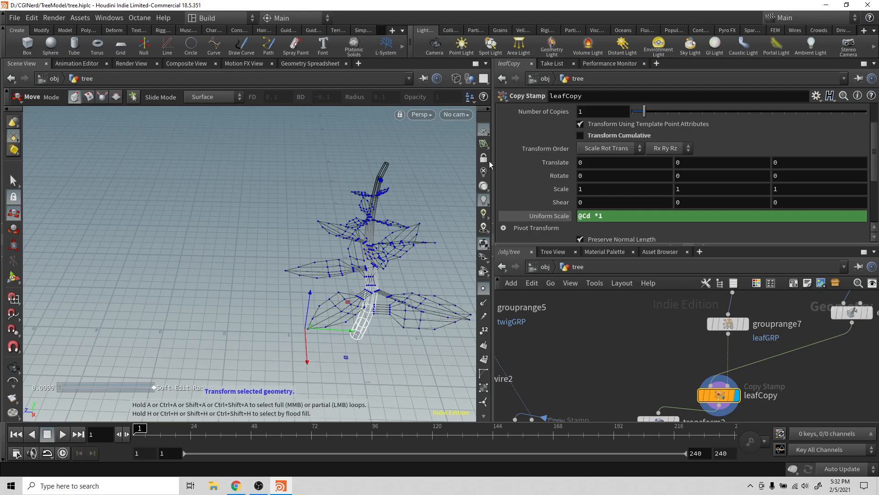
key(Escape)
drag(429, 205, 402, 220)
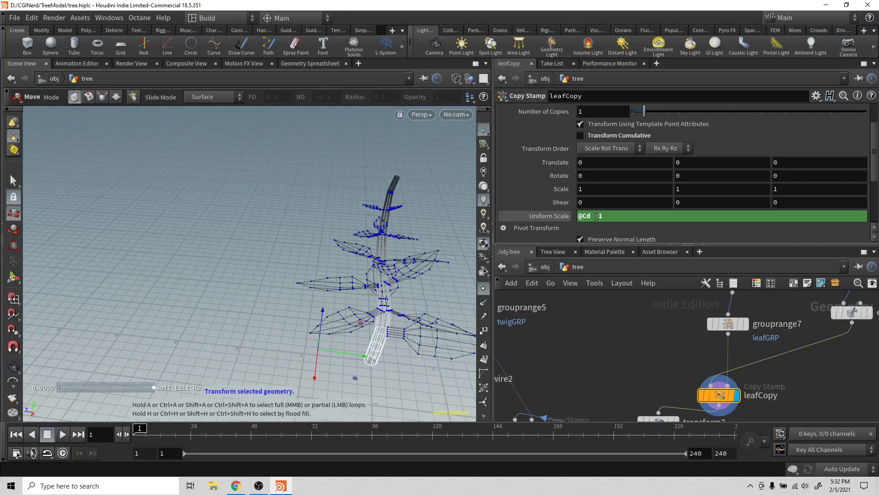
drag(604, 216, 595, 216)
key(BackSpace)
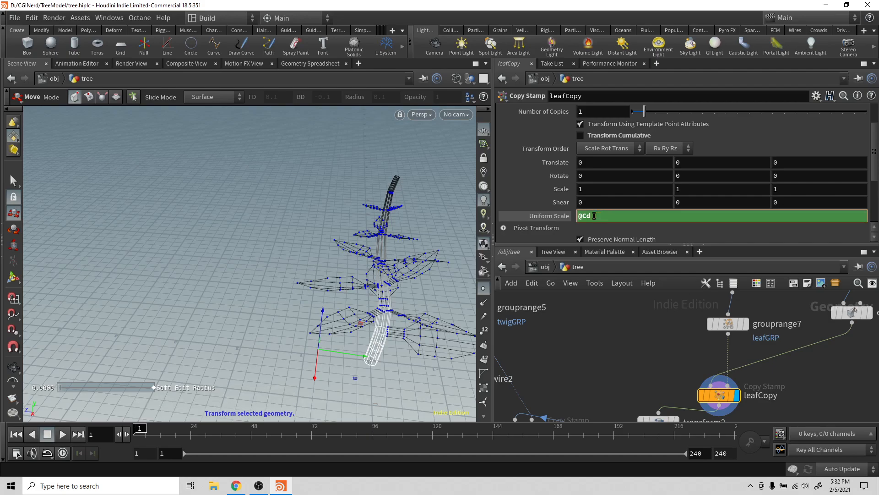
key(Home)
text(fit)
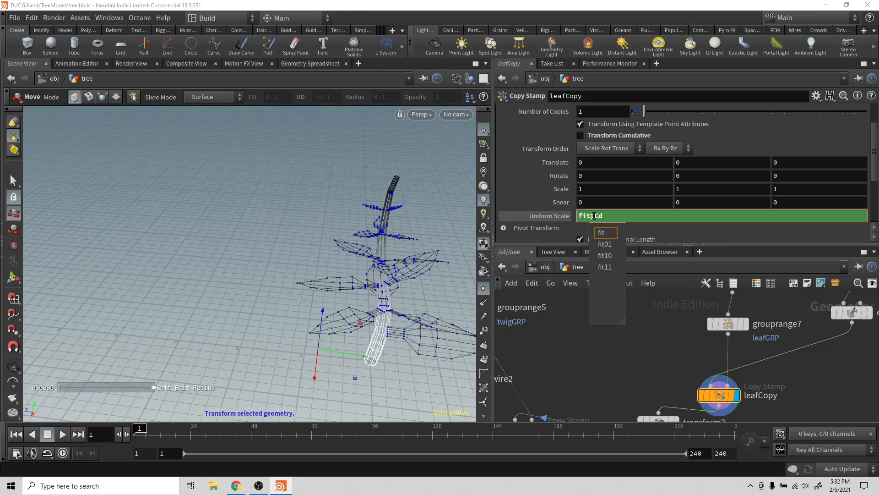
text(01)
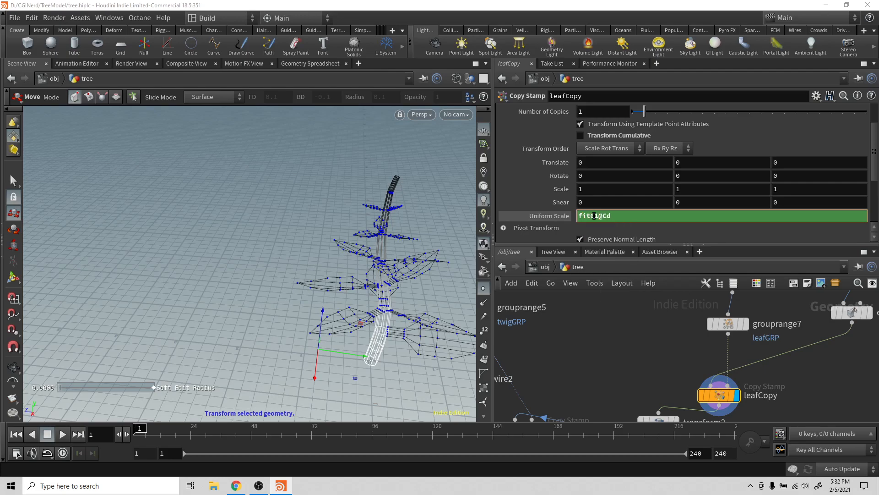
text(()
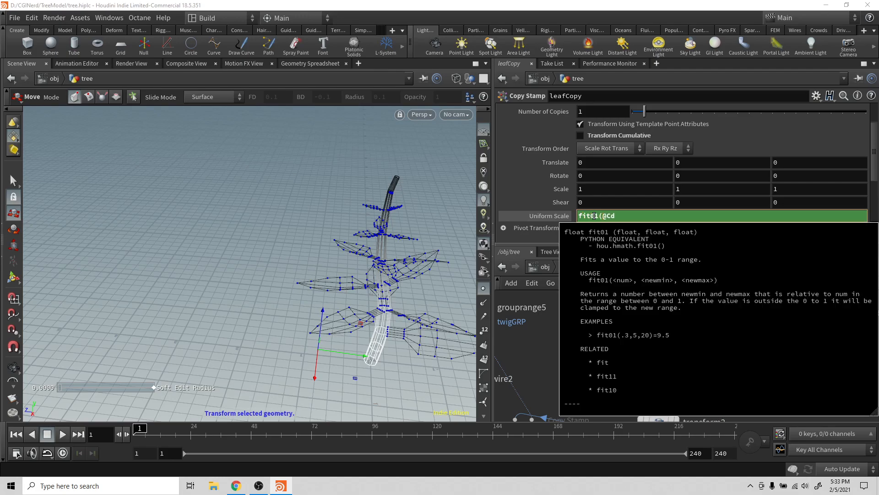
key(End)
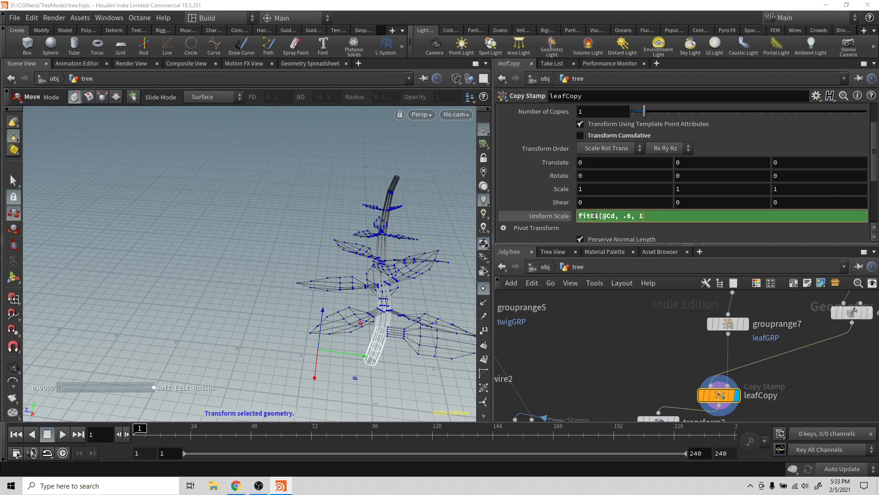
text())
key(Return)
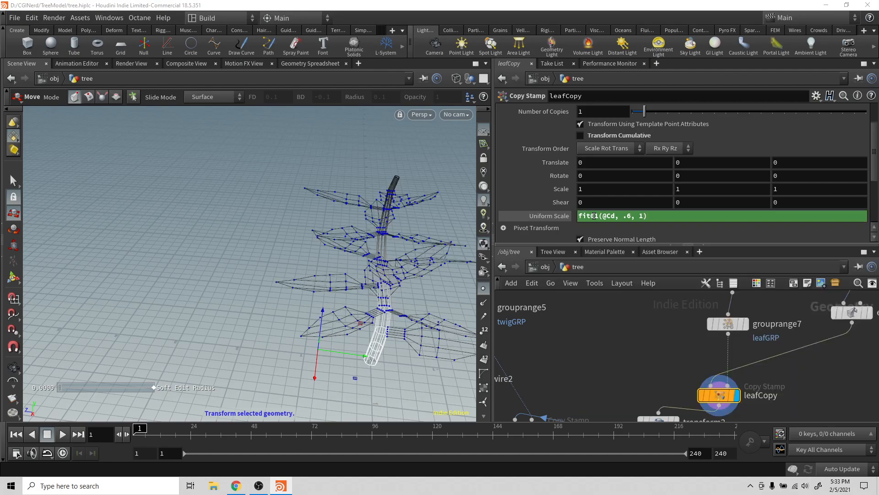
alt+drag(417, 188, 384, 176)
alt+middle_drag(406, 226, 345, 168)
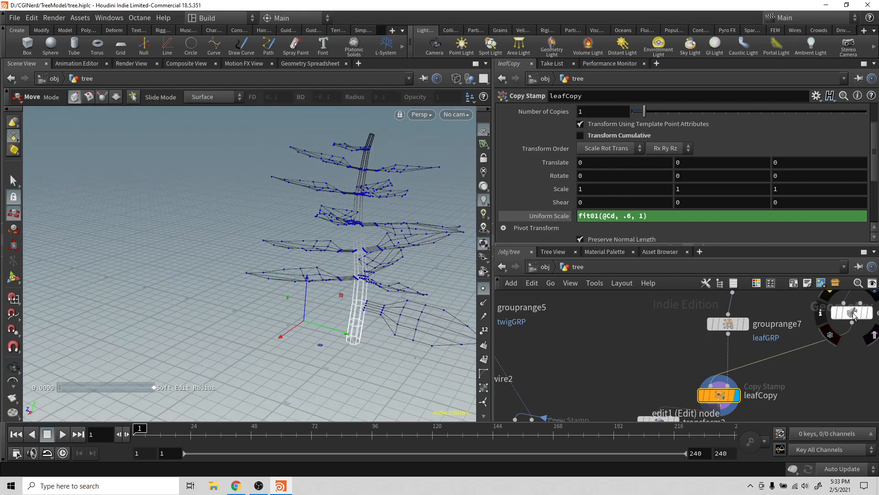
Try a rotation of -40 around X on leafCopy, inspect the leaves, and undo the rotation.
click(852, 313)
click(719, 395)
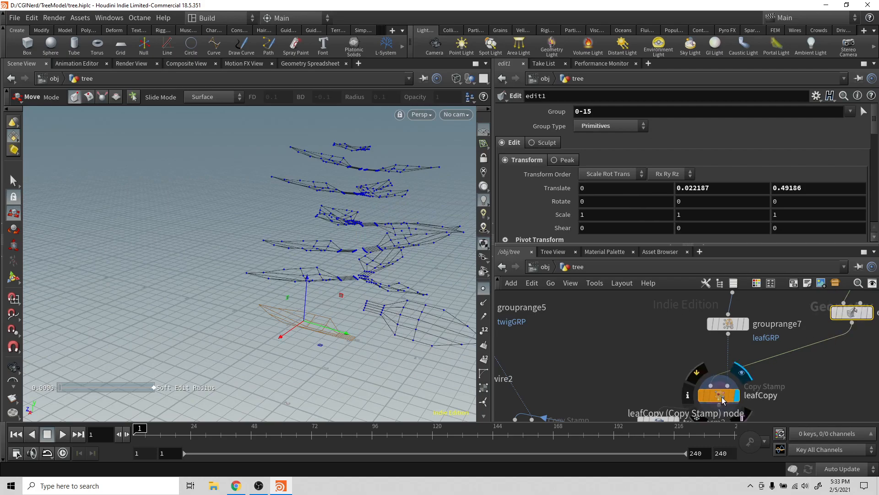
middle_drag(776, 189, 791, 133)
key(ctrl+z)
mouse_move(642, 179)
middle_down()
mouse_move(643, 133)
mouse_move(598, 145)
mouse_move(640, 179)
middle_up()
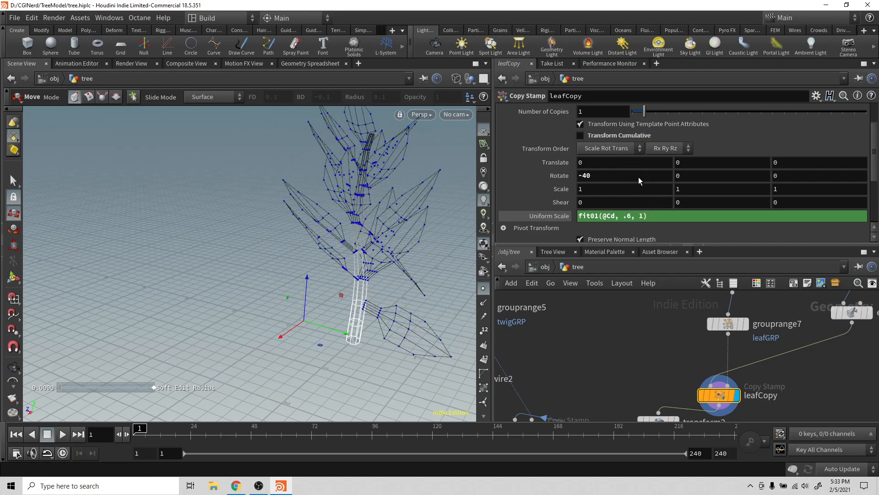
alt+drag(376, 238, 346, 296)
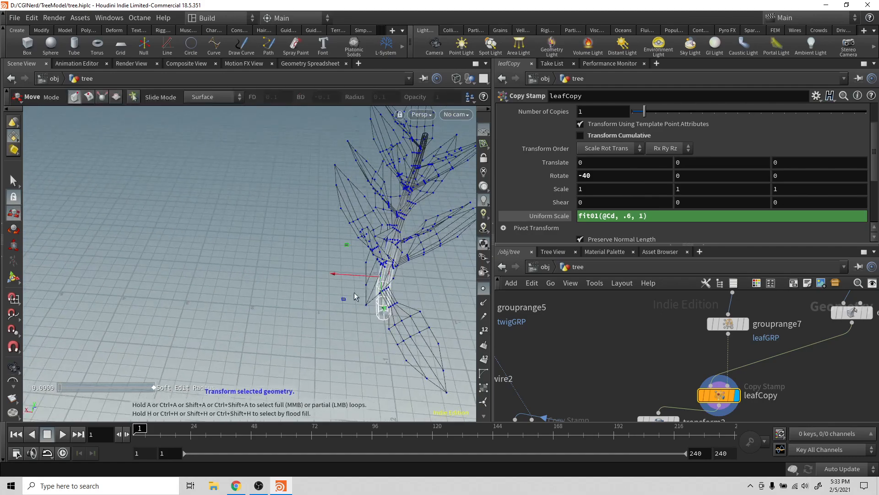
key(ctrl+z)
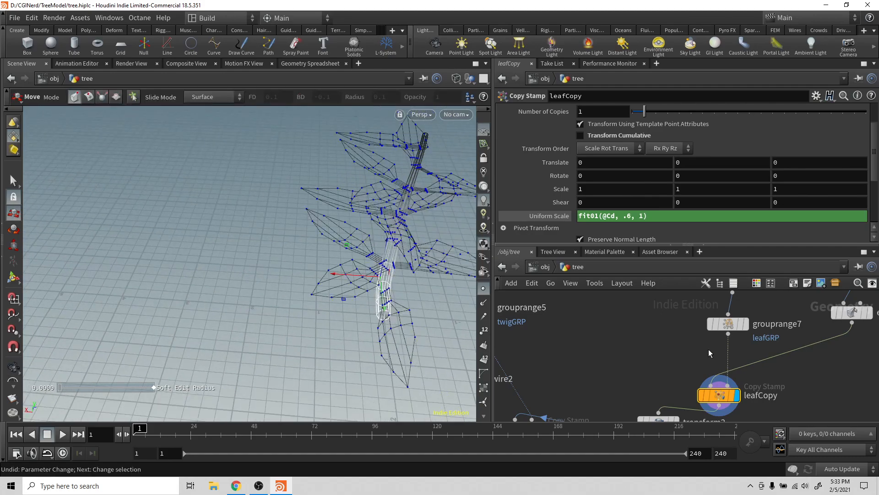
alt+drag(448, 292, 508, 276)
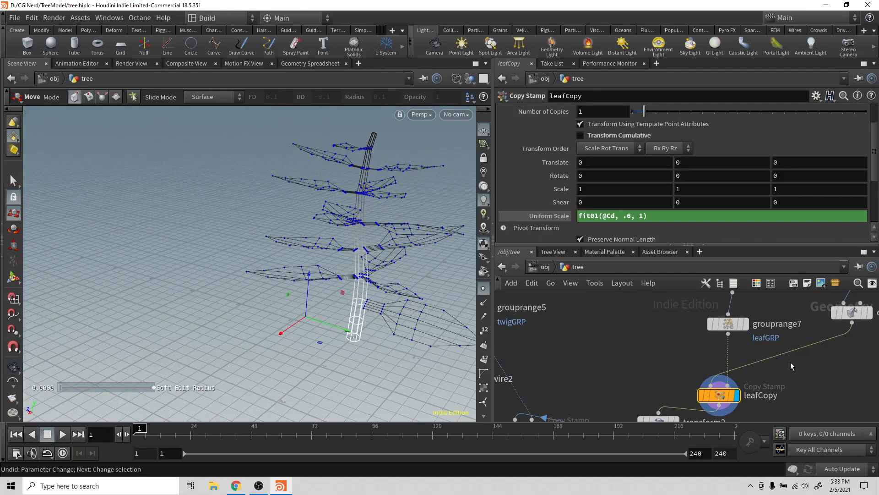
key(Tab)
text(t)
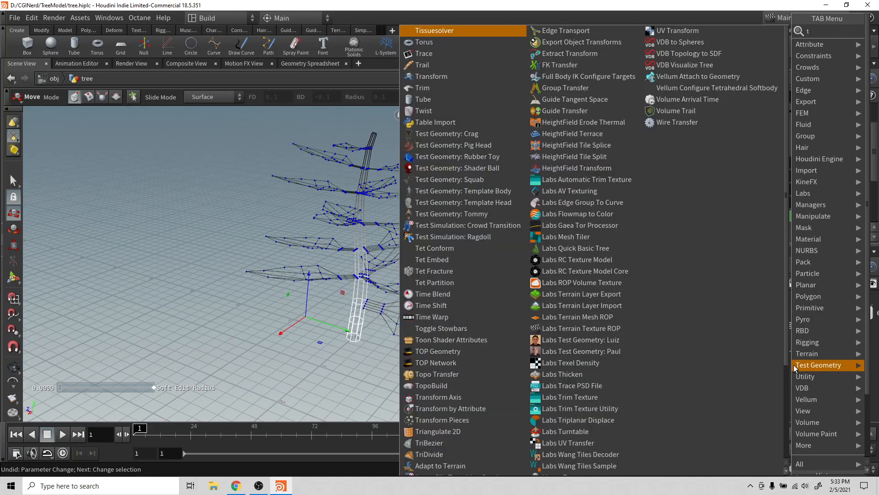
key(BackSpace)
Set leafCopy's X rotation to the expression rand($PT).
click(724, 394)
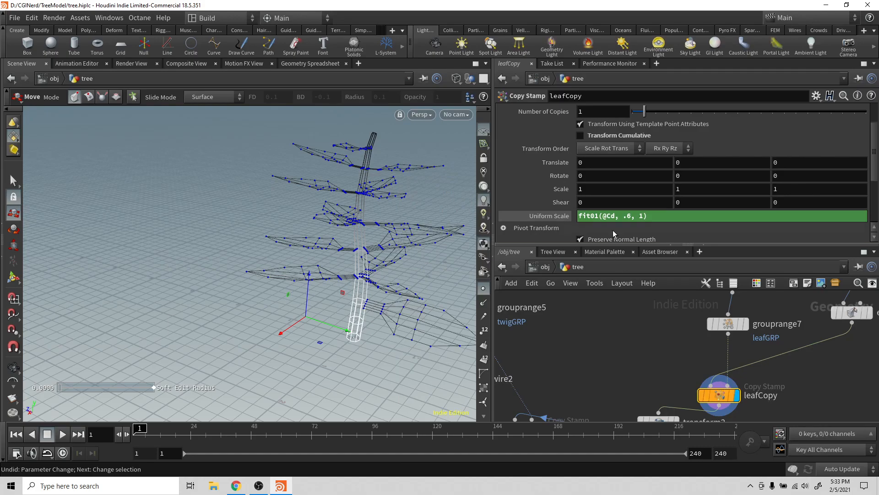
click(599, 178)
text(rand)
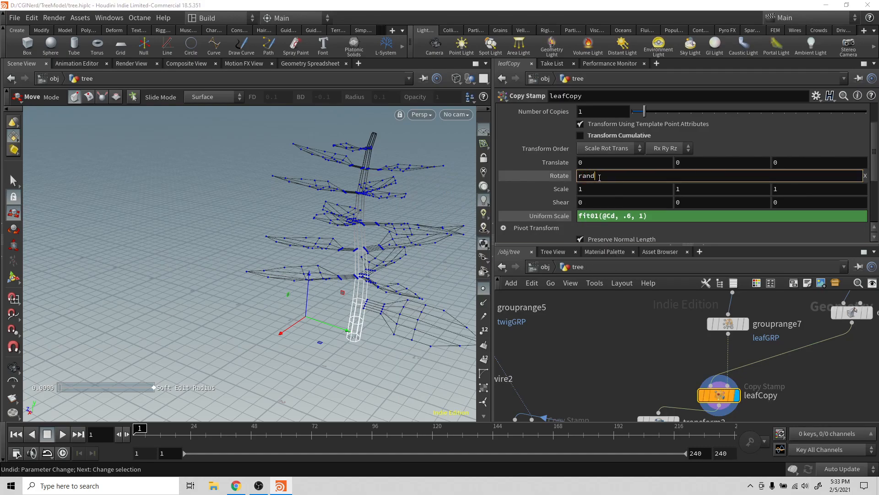
text($PT)
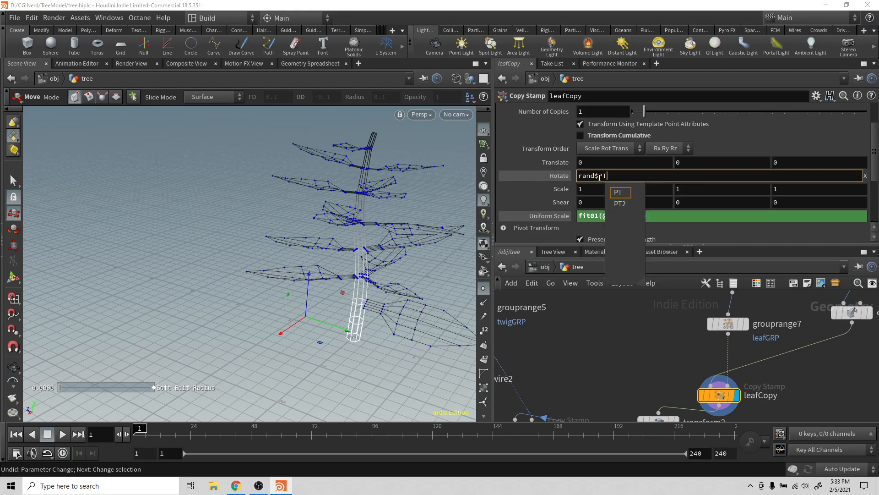
click(600, 177)
text(()
key(End)
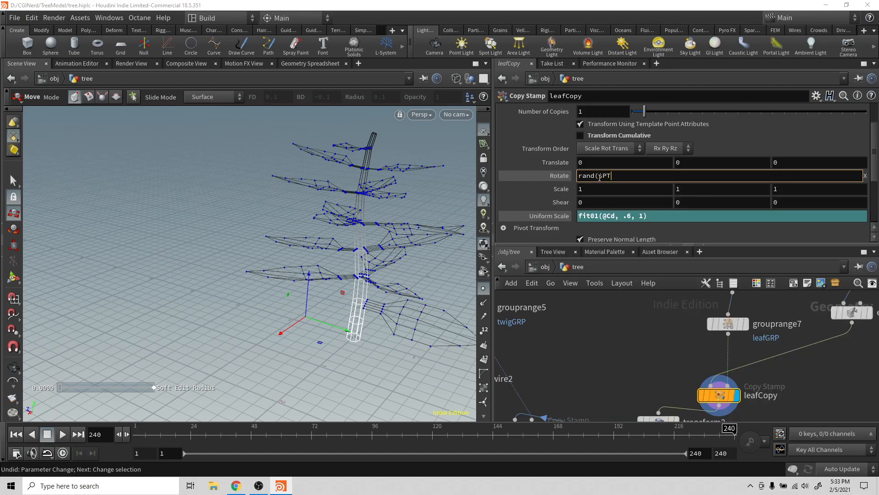
text())
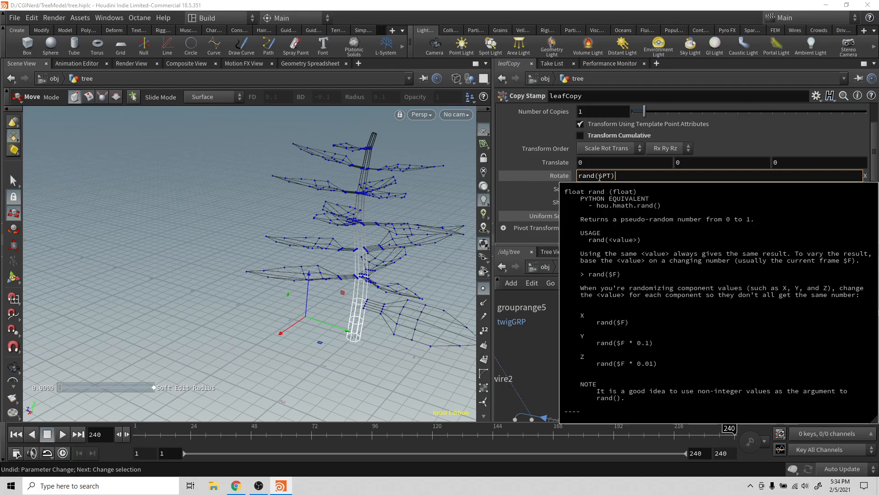
key(Return)
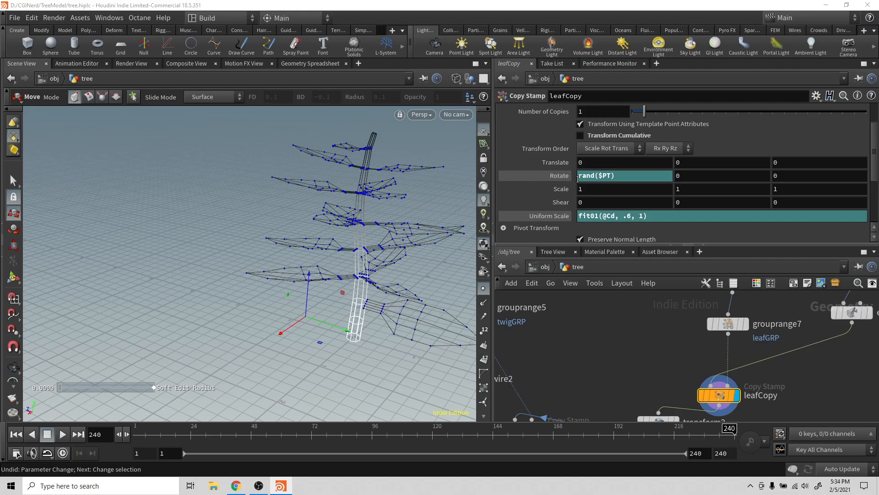
Extend leafCopy's X rotation expression to fit01(rand($PT), 0,360).
click(582, 180)
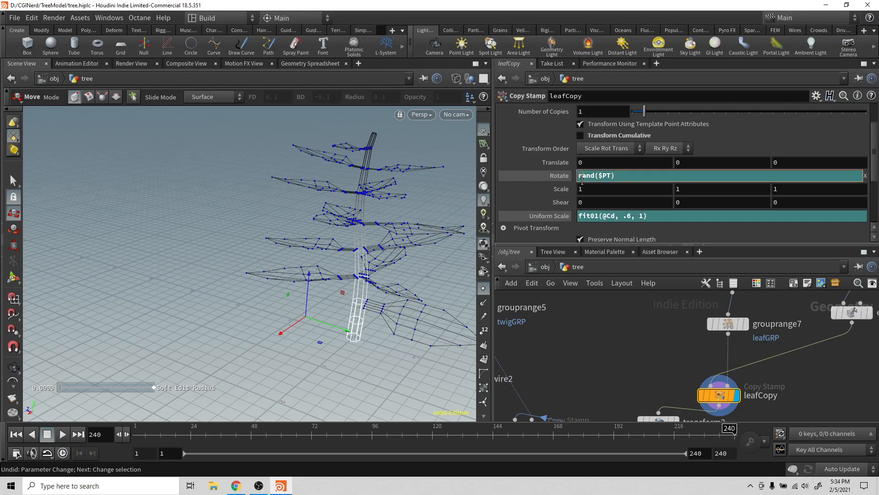
text(fit)
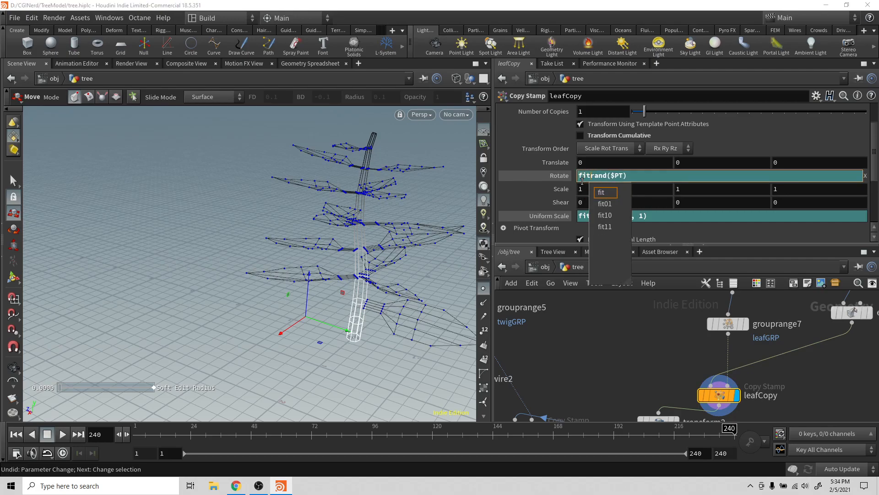
text(01(rand($PT))
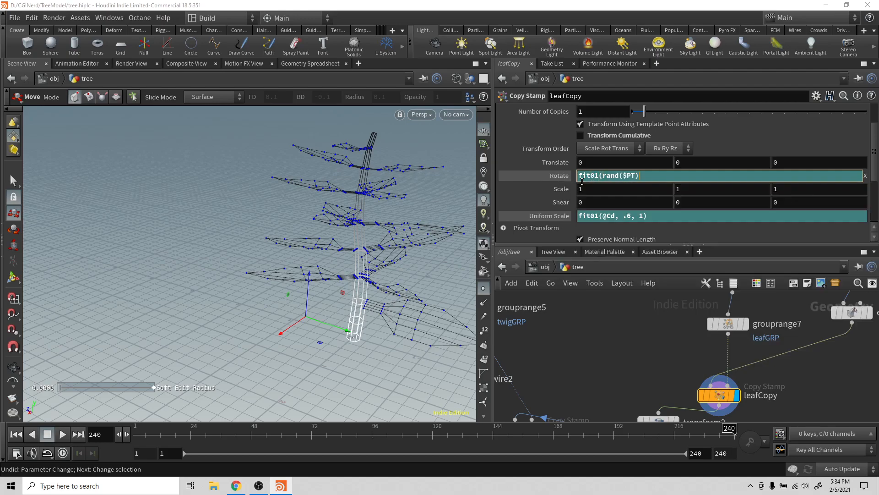
text(, 0)
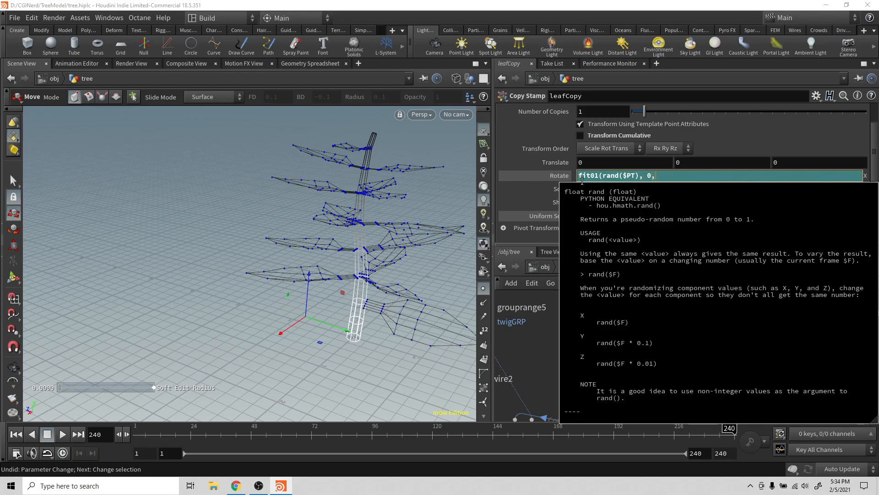
text(,360)
text())
key(Return)
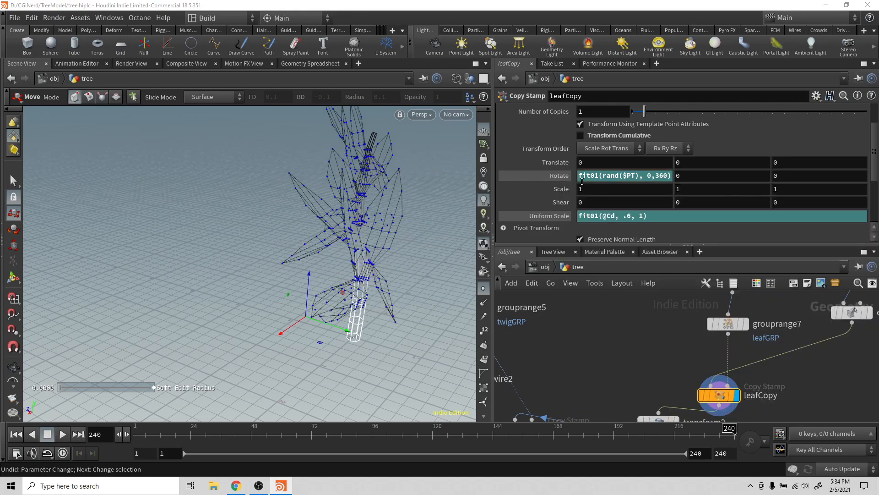
Copy the X rotation expression fit01(rand($PT), 0,360) into leafCopy's Y and Z rotation.
click(593, 178)
click(594, 178)
click(691, 176)
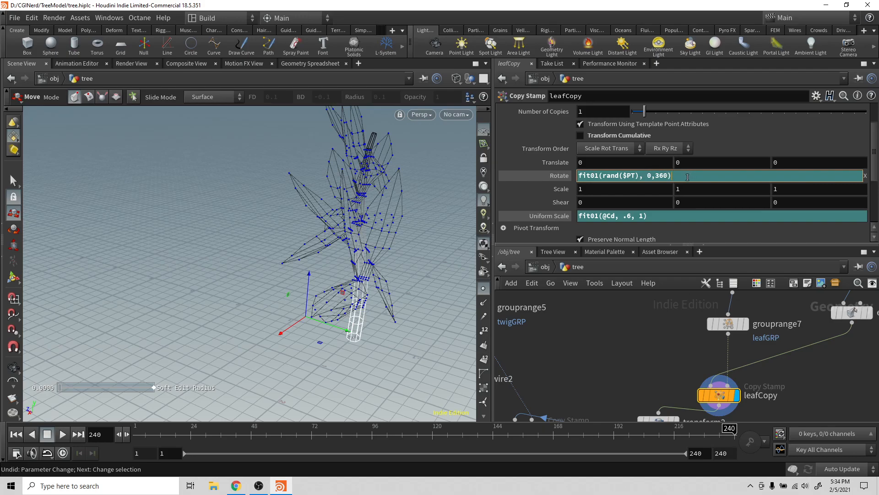
key(ctrl+a)
key(ctrl+c)
text(0)
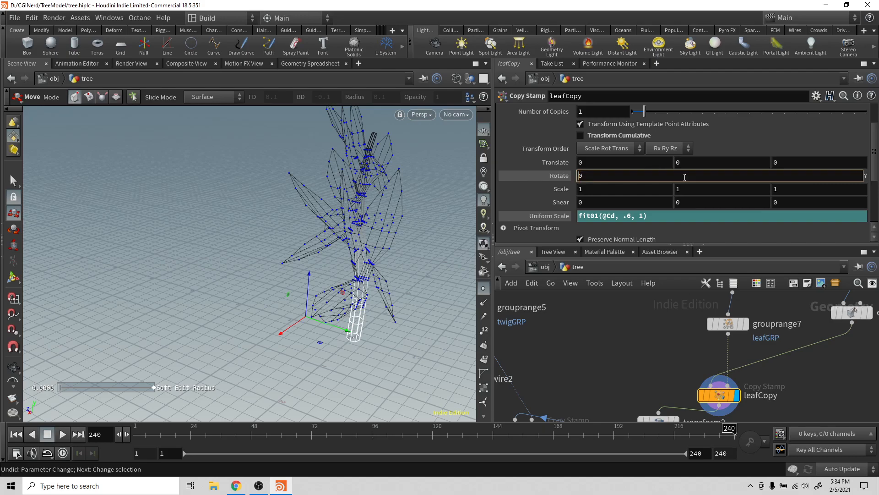
key(ctrl+a)
key(ctrl+v)
key(Tab)
key(ctrl+v)
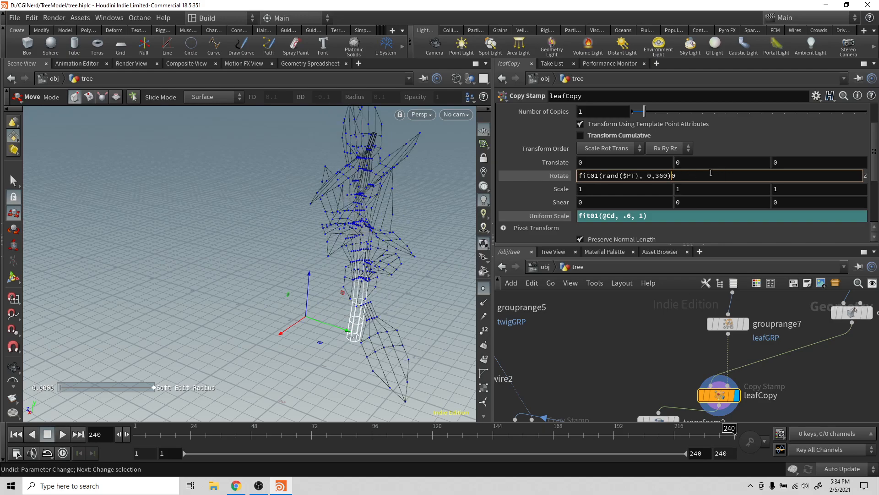
key(ctrl+a)
key(ctrl+v)
key(Return)
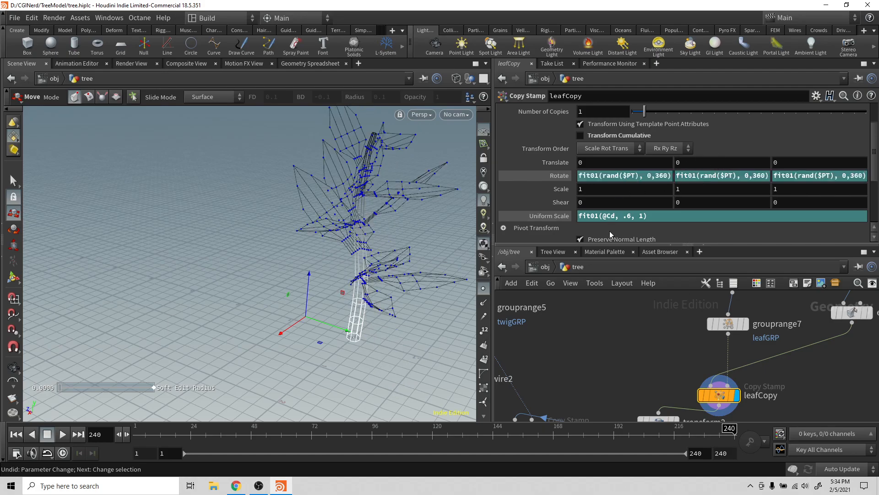
Set grouprange7's range filter to select 1 of 1 points and inspect the denser leaves.
mouse_move(719, 395)
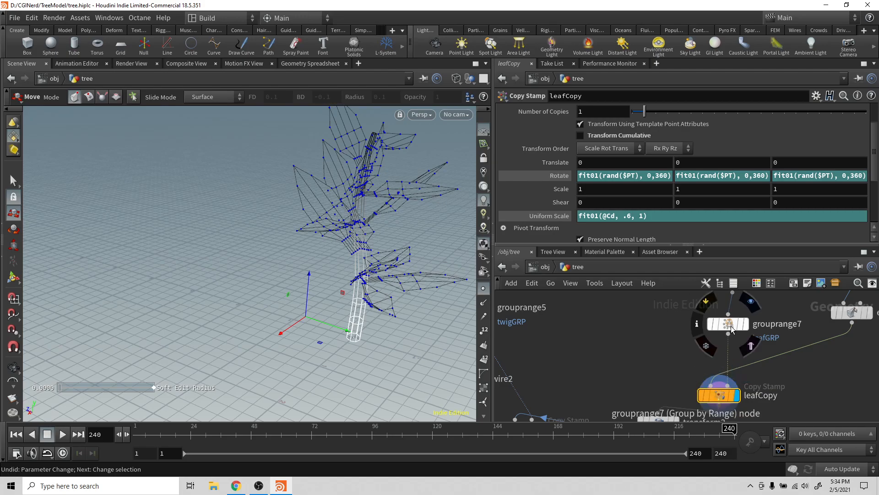
click(728, 324)
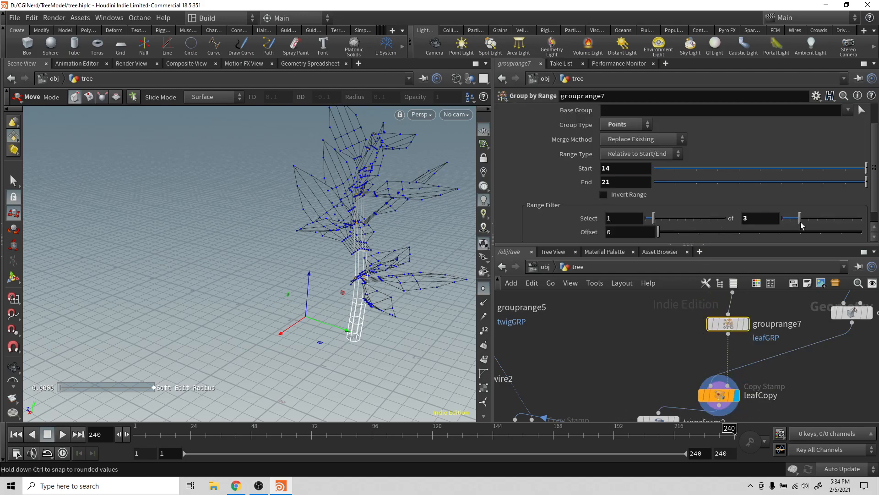
drag(798, 220, 785, 223)
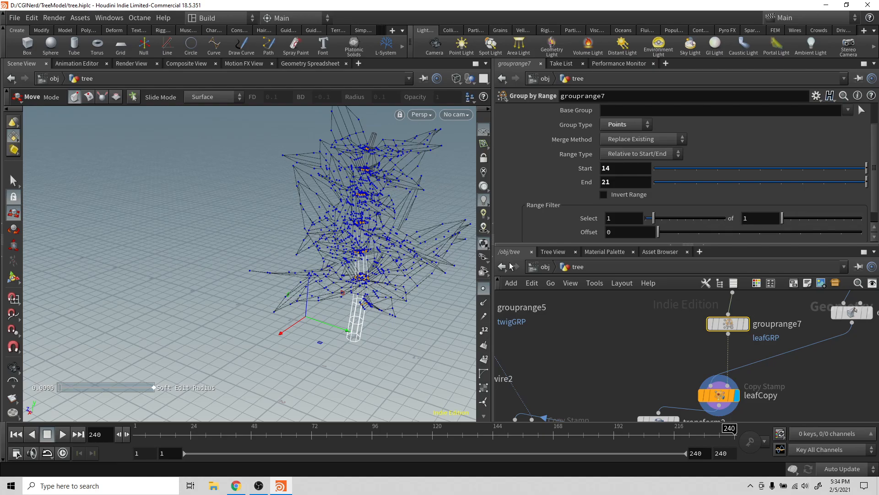
alt+drag(399, 275, 483, 285)
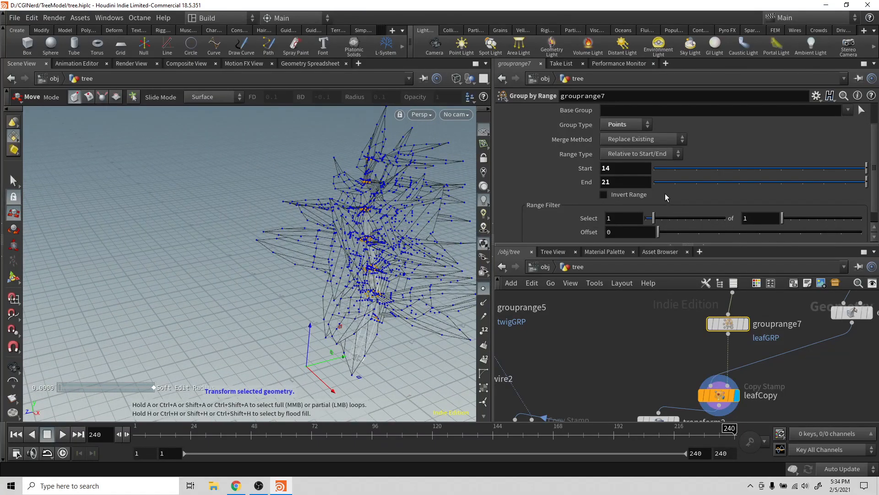
Try an end value of 10 for grouprange7's range, settle on 16, and check the leaves along the twig.
scroll(665, 205, down, 1)
drag(866, 167, 860, 169)
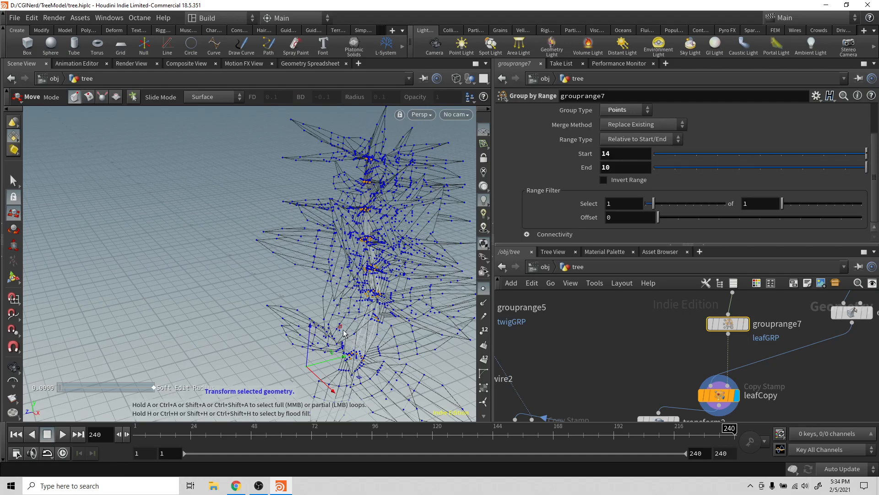
key(Escape)
drag(348, 338, 354, 316)
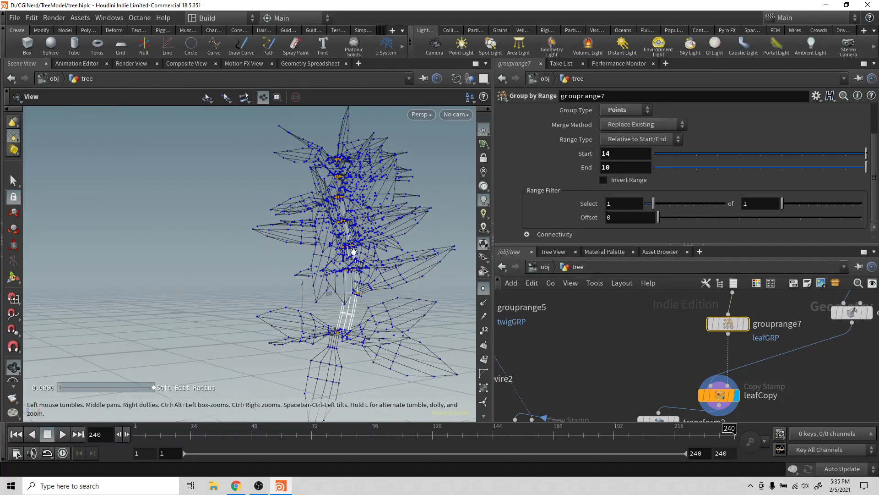
key(Return)
mouse_move(632, 153)
middle_down()
mouse_move(667, 163)
mouse_move(624, 165)
mouse_move(641, 163)
middle_up()
key(Escape)
drag(375, 220, 439, 213)
key(t)
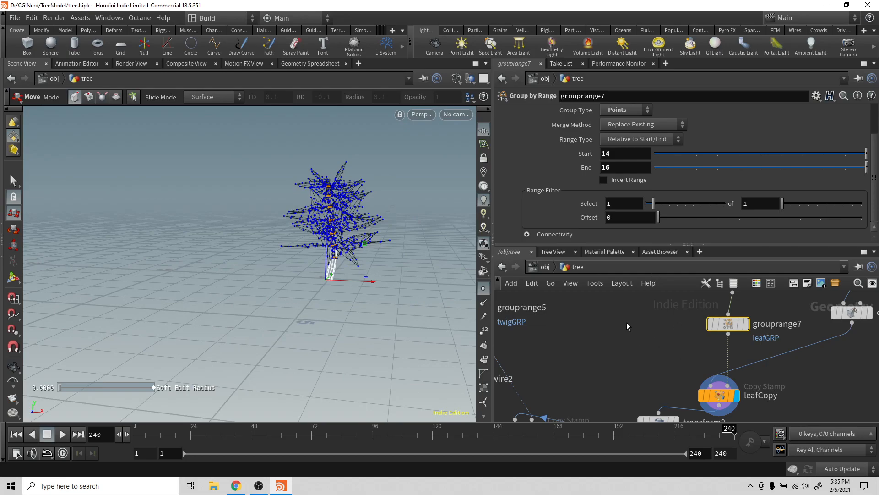
Display the full tree from the final node below boolean2 and hide the point markers in the viewport.
scroll(626, 324, down, 5)
middle_drag(624, 336, 717, 341)
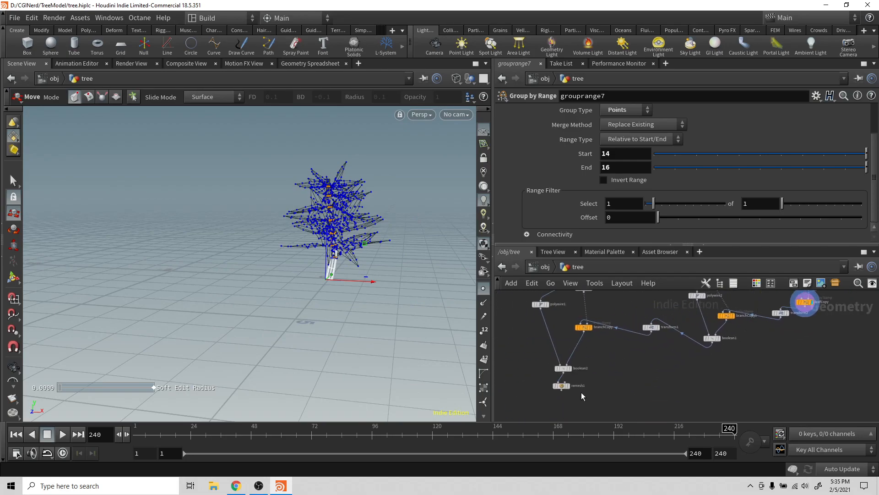
click(570, 386)
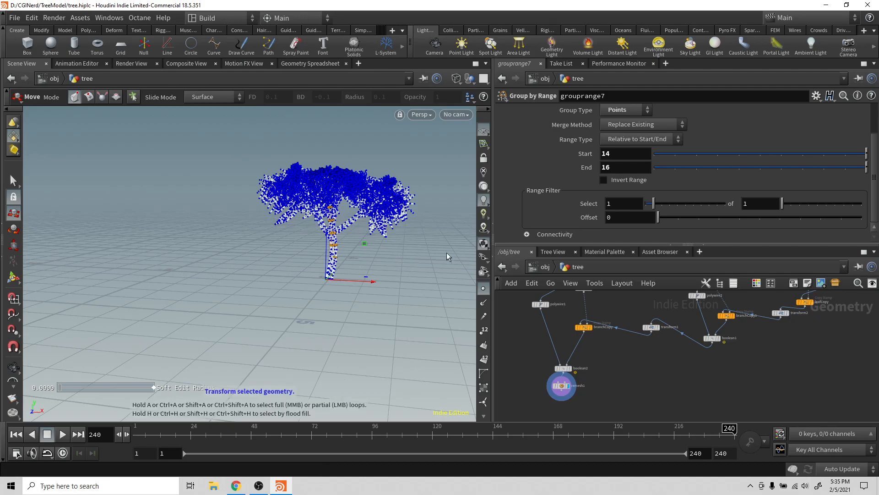
click(402, 265)
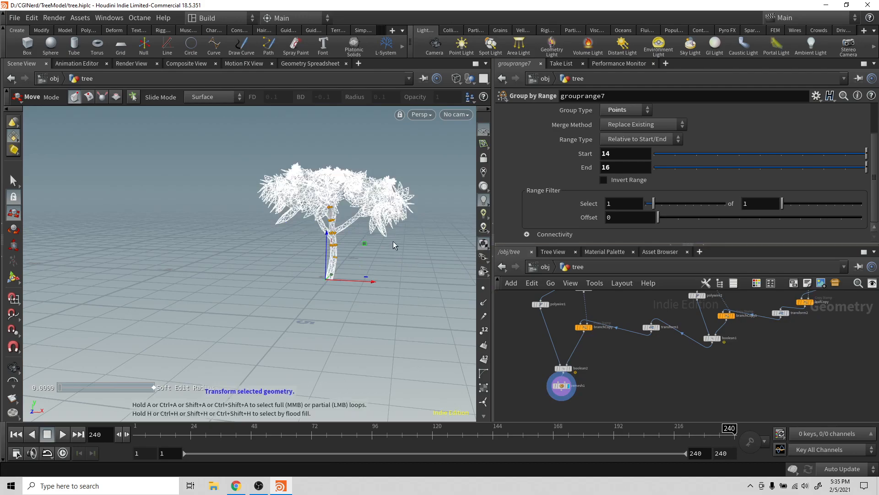
key(Escape)
drag(453, 237, 403, 257)
key(t)
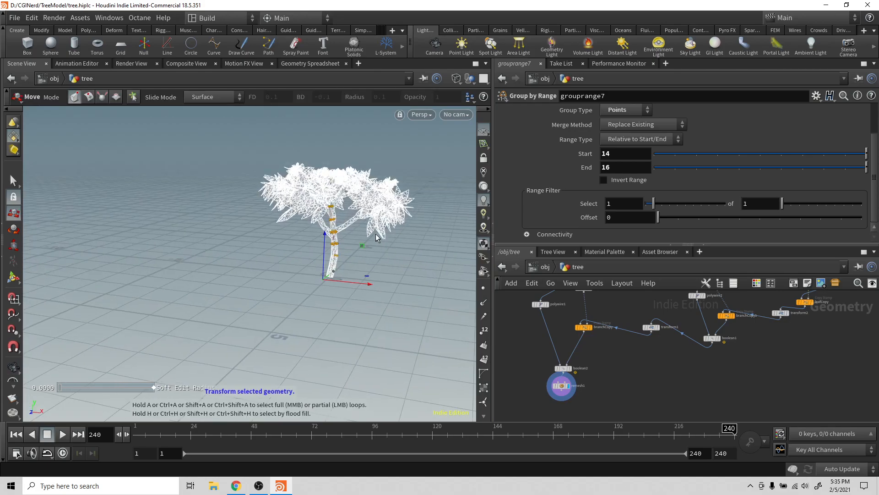
Switch the viewport from wireframe to shaded display and examine the tree with its leaves.
key(w)
key(Escape)
mouse_move(409, 255)
mouse_down()
mouse_move(448, 245)
mouse_move(385, 255)
mouse_move(380, 248)
mouse_move(375, 275)
mouse_move(345, 290)
mouse_move(391, 259)
mouse_up()
key(t)
Review branchCopy's X rotation expression and the stamp expressions on transform1.
click(584, 327)
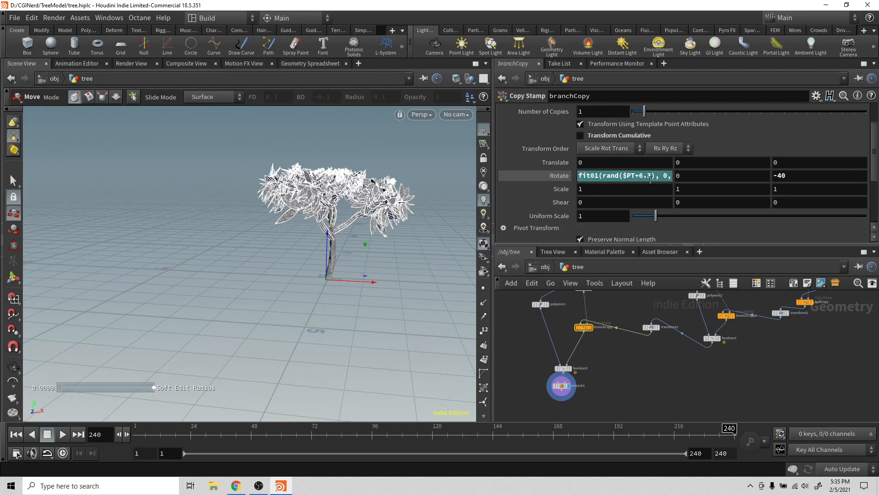
click(655, 176)
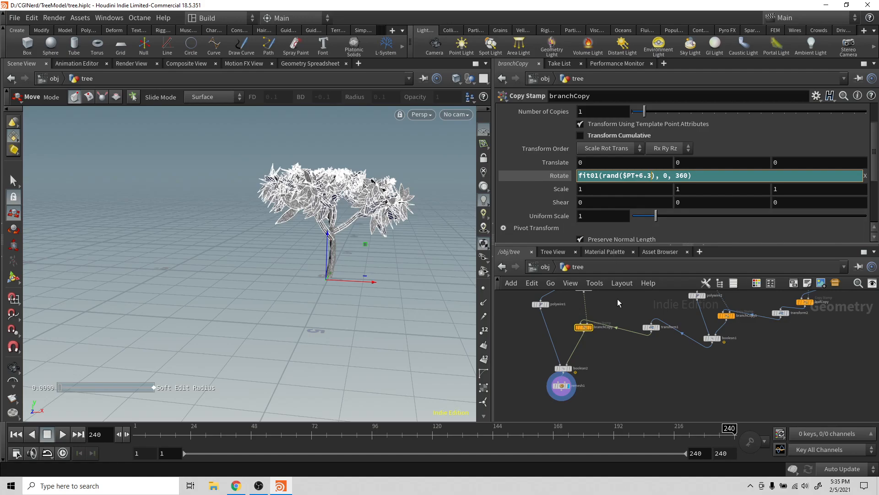
click(654, 327)
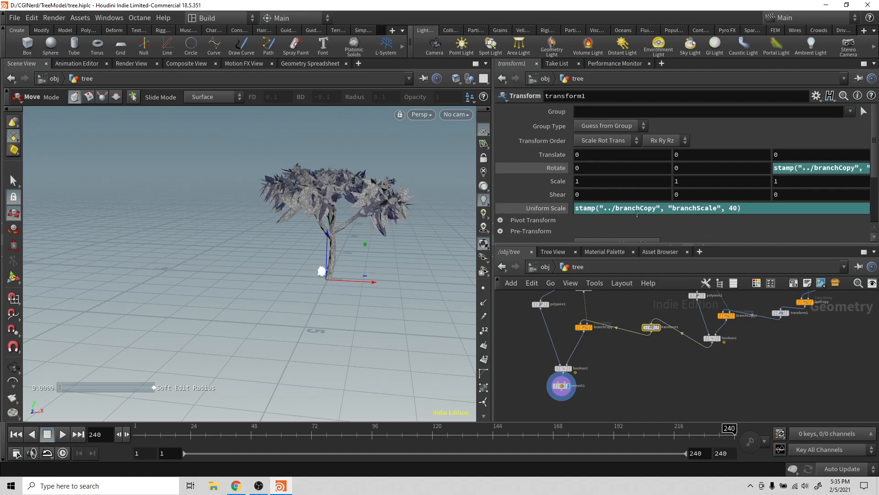
Review transform1's Z rotation stamp expression and try other upper limits, down to -130, in branchCopy's treeBranchAngle expression.
click(814, 168)
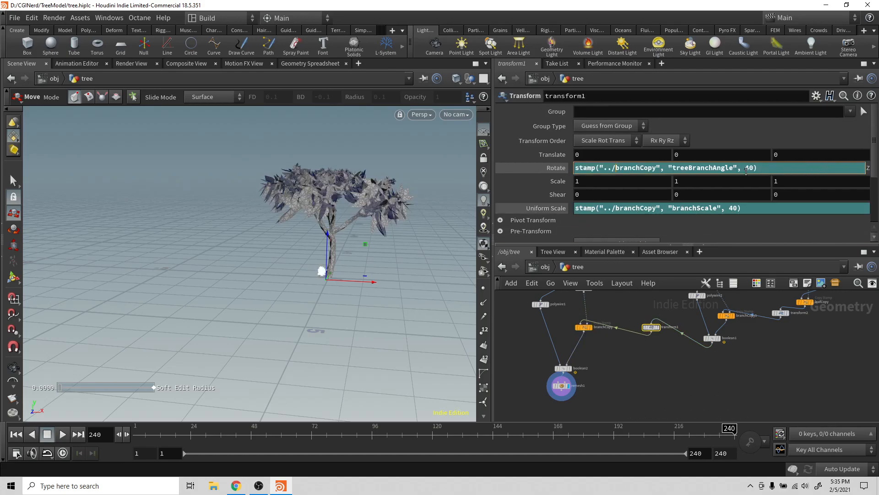
click(585, 327)
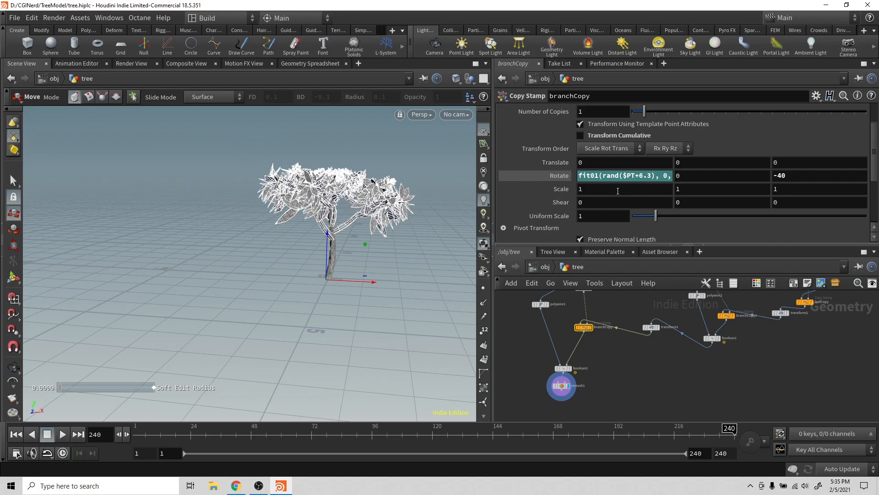
scroll(628, 211, down, 3)
scroll(629, 212, up, 3)
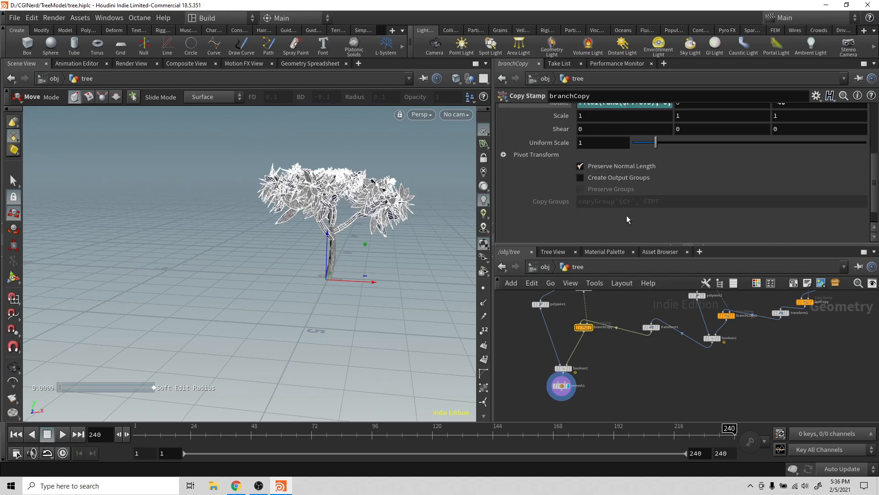
click(533, 140)
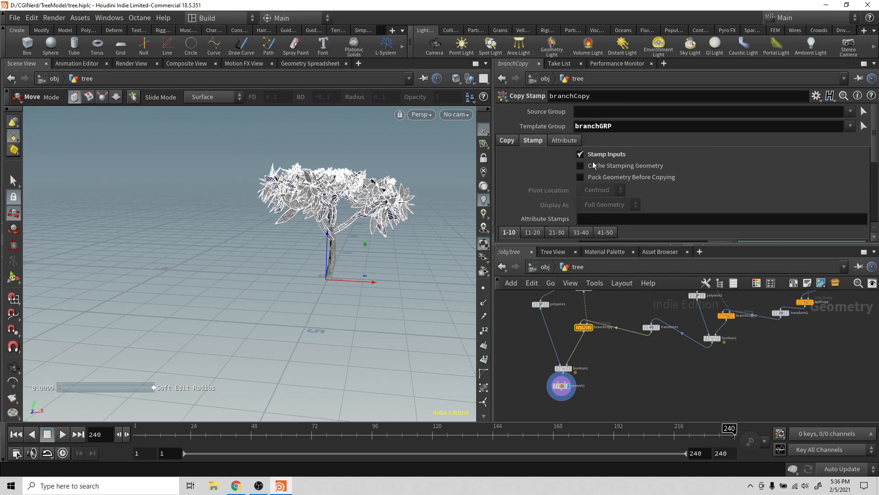
scroll(673, 191, down, 4)
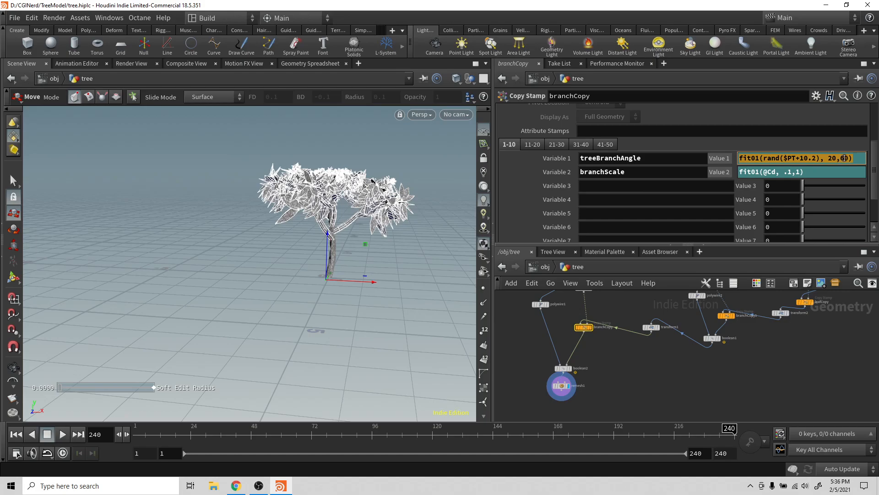
middle_drag(844, 158, 868, 117)
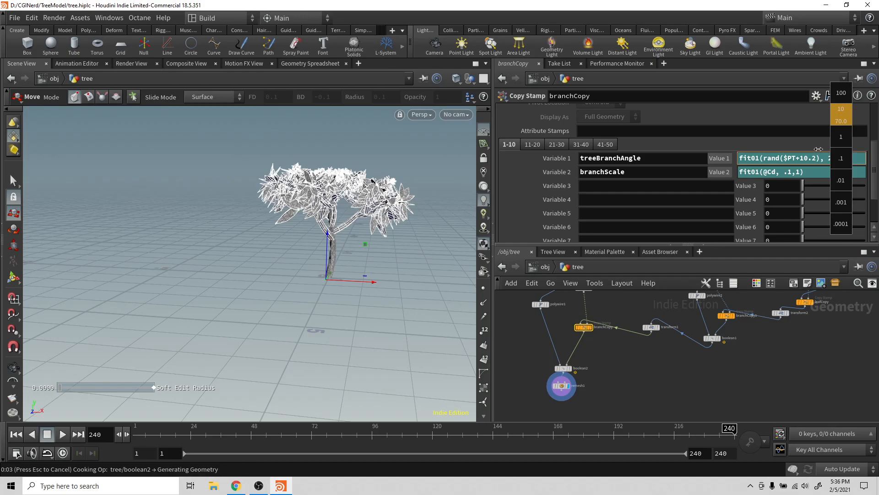
middle_drag(811, 188, 767, 138)
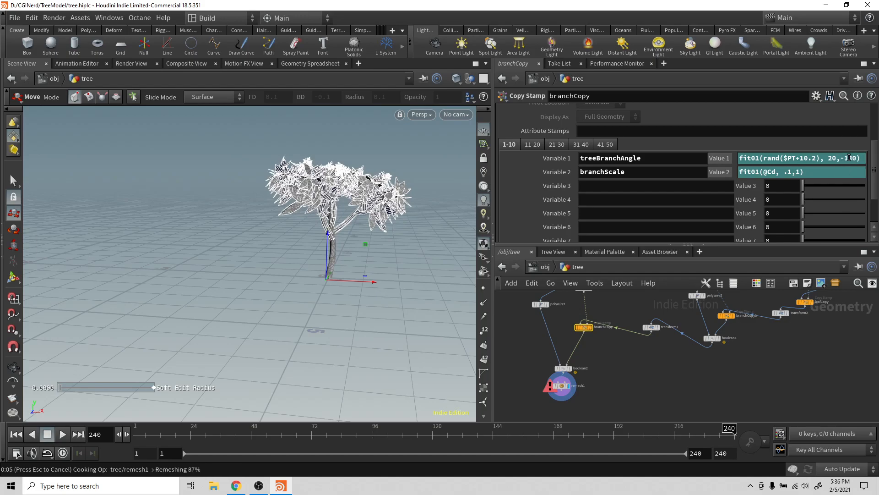
Set the upper limit of branchCopy's treeBranchAngle range to 70.
click(850, 157)
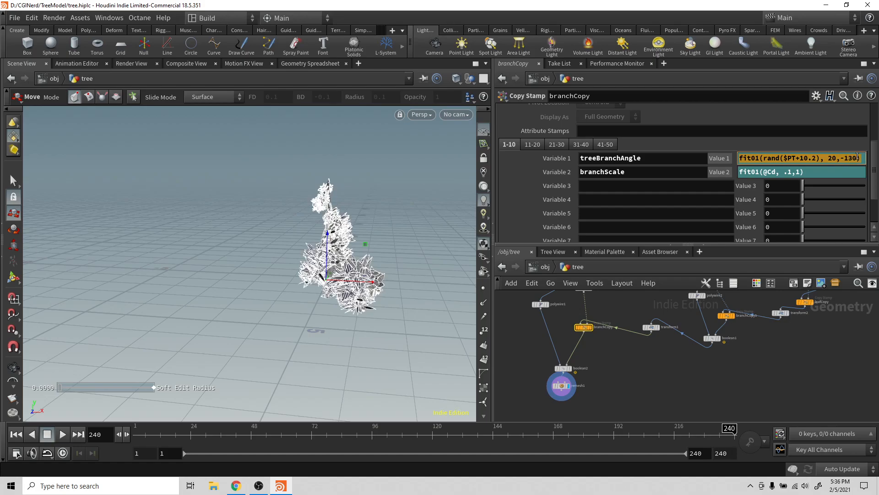
click(857, 158)
double_click(854, 157)
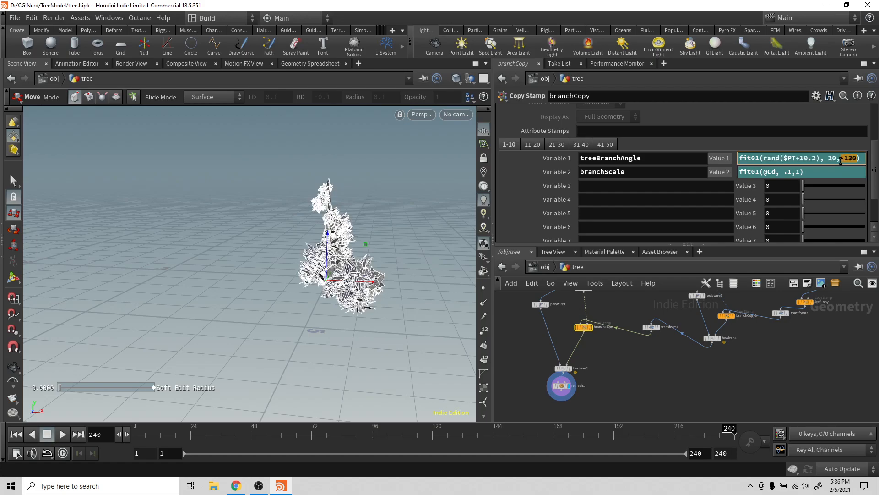
text(70)
key(Return)
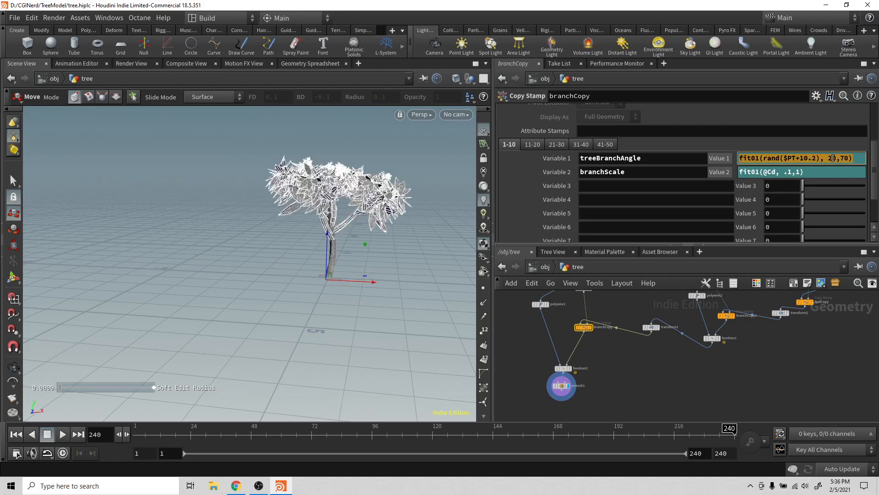
Set the lower limit of branchCopy's treeBranchAngle range to 30.
click(833, 158)
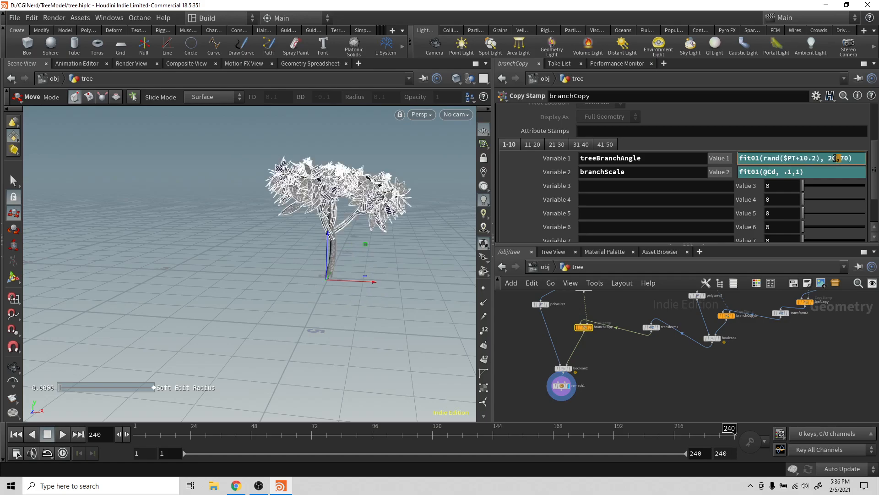
double_click(835, 158)
text(30)
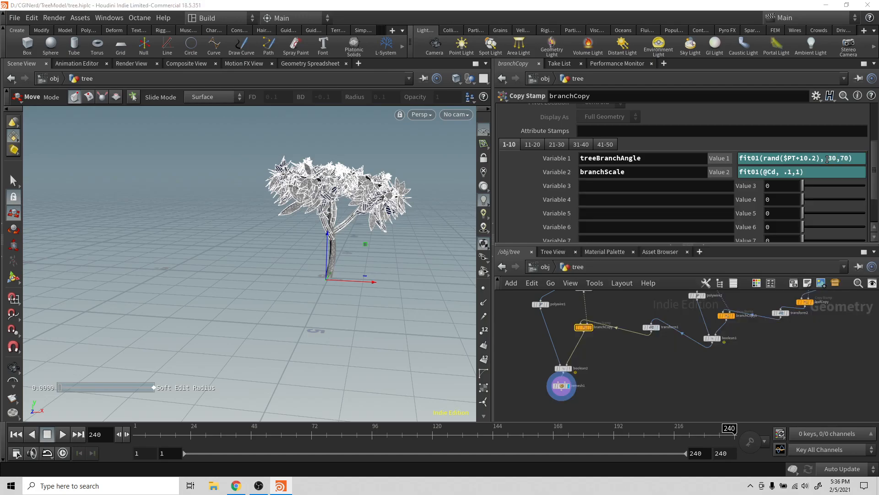
key(Return)
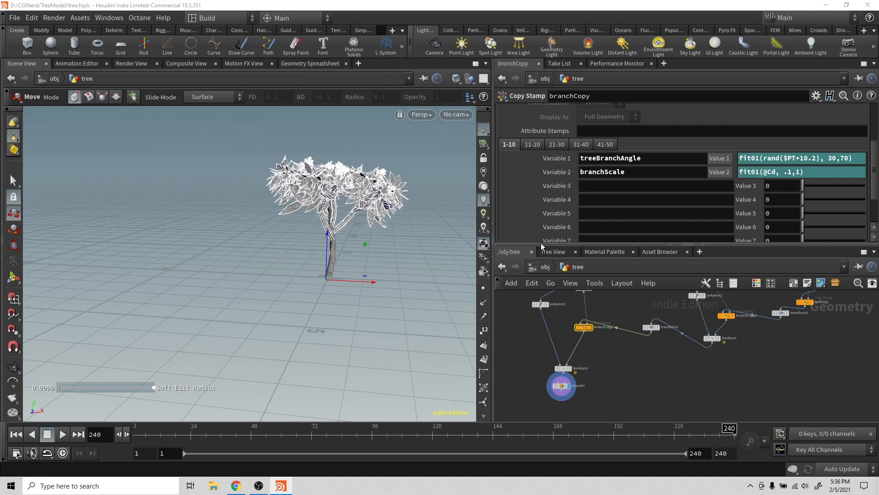
Switch the viewport to shaded display without wires and deselect branchCopy so its highlighting is gone.
key(Escape)
drag(395, 258, 356, 273)
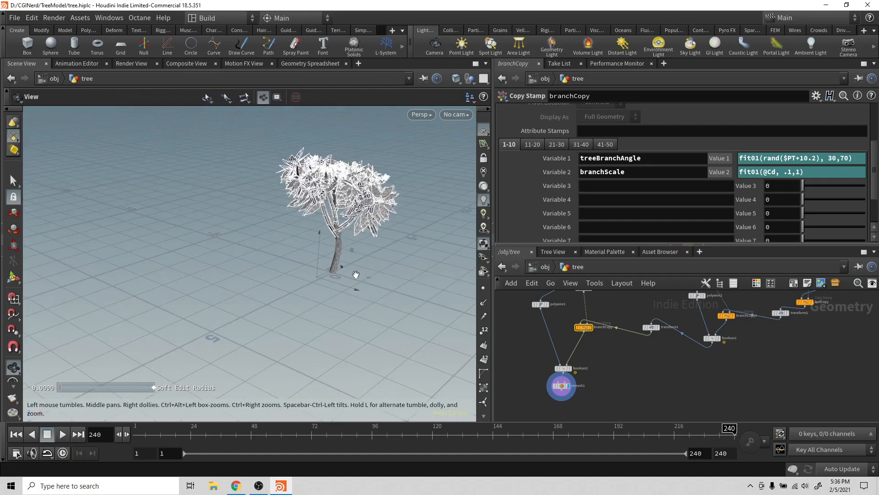
key(t)
click(456, 79)
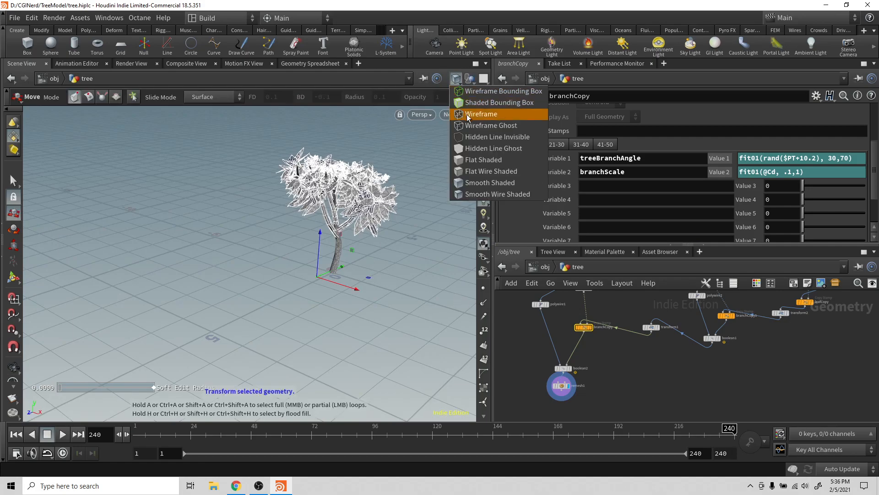
click(470, 172)
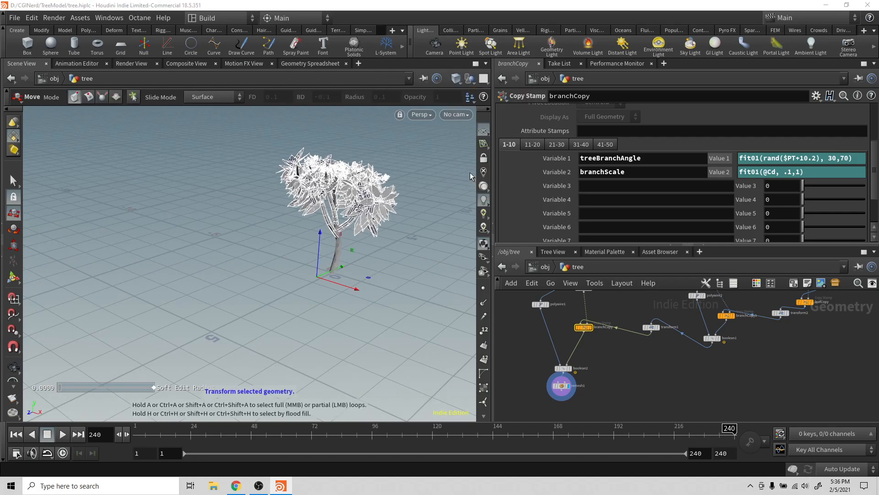
click(539, 352)
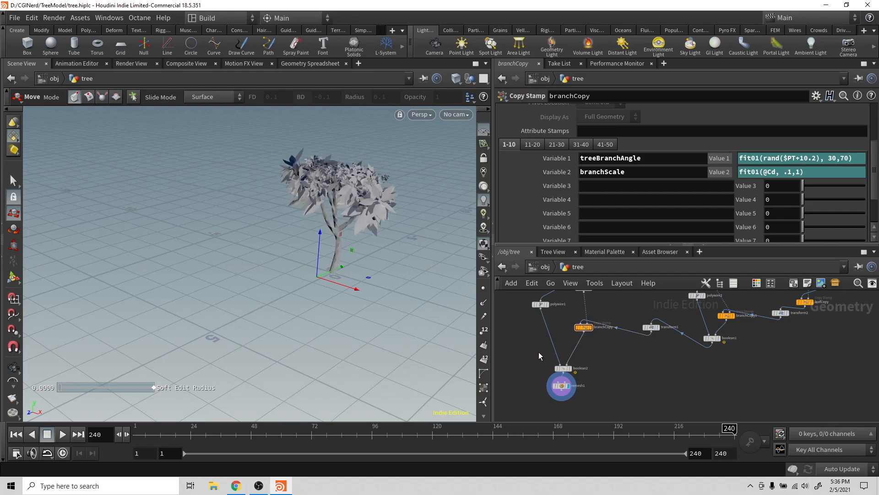
Examine the shaded tree's branches and leaf distribution up close from several angles.
alt+drag(323, 261, 397, 246)
alt+scroll(397, 244, up, 3)
alt+scroll(398, 243, up, 3)
alt+middle_drag(382, 245, 415, 296)
alt+drag(393, 290, 301, 265)
key(t)
key(Escape)
key(t)
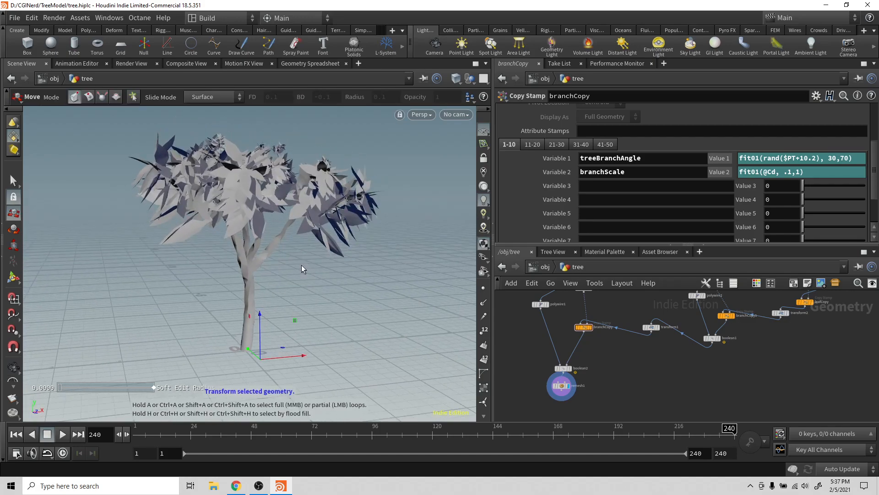
Check leafCopy's stamp variables, and add branchJitter as the third stamp variable on branchCopy.
click(806, 302)
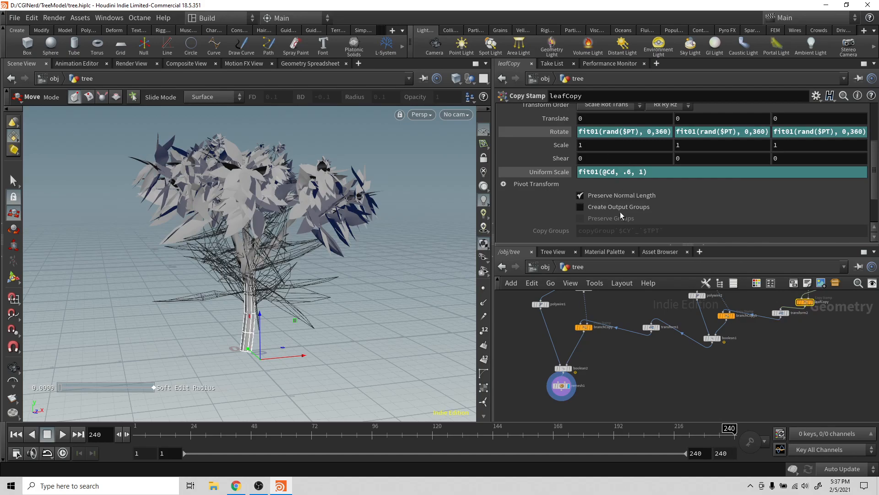
scroll(678, 191, up, 4)
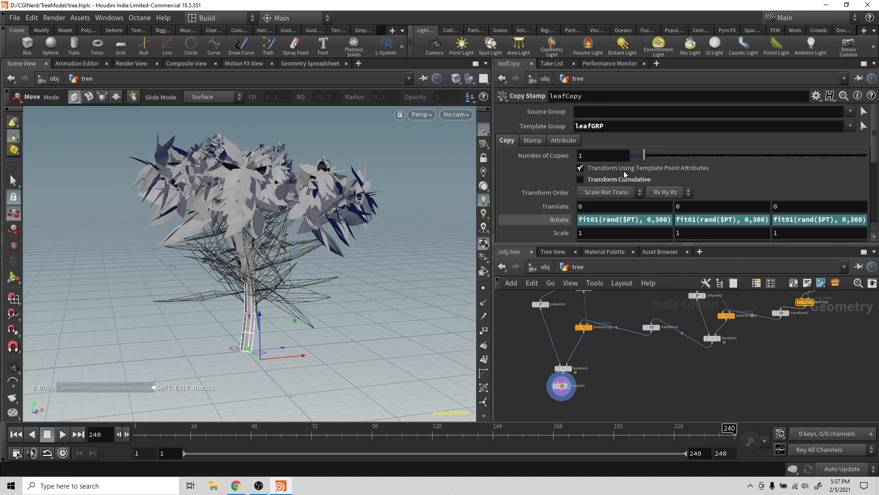
click(533, 141)
scroll(603, 199, down, 3)
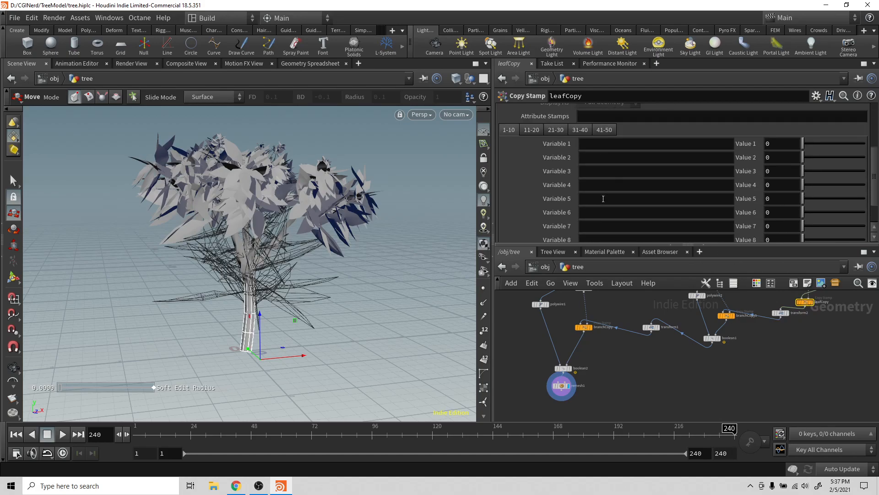
scroll(604, 198, up, 2)
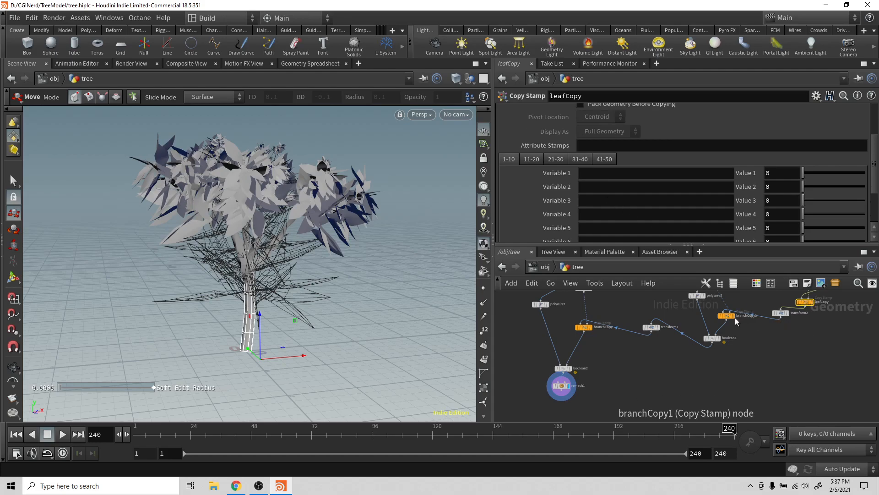
click(583, 326)
click(609, 200)
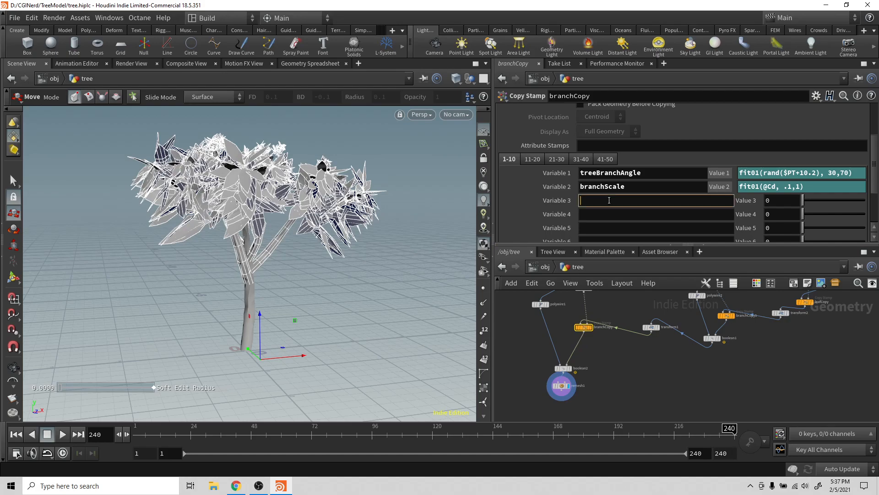
text(branchJitter)
key(Return)
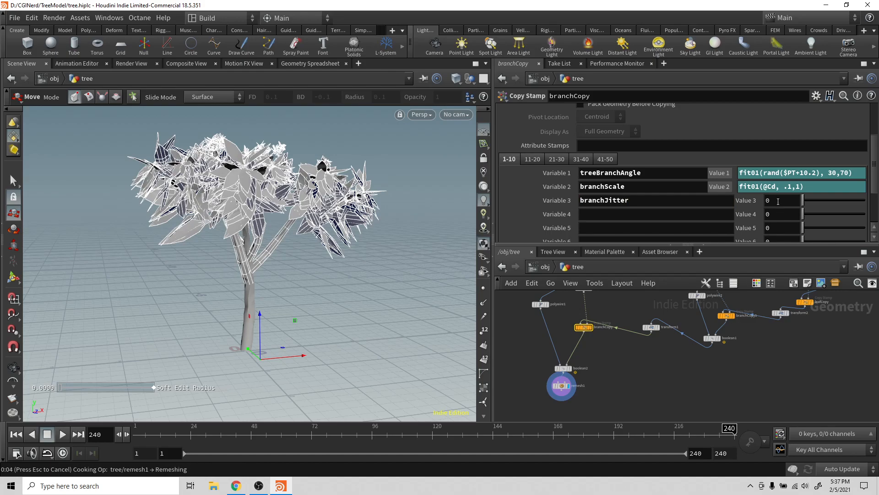
Set the branchJitter stamp variable's value to the expression rand($PT+1)*10.
click(778, 202)
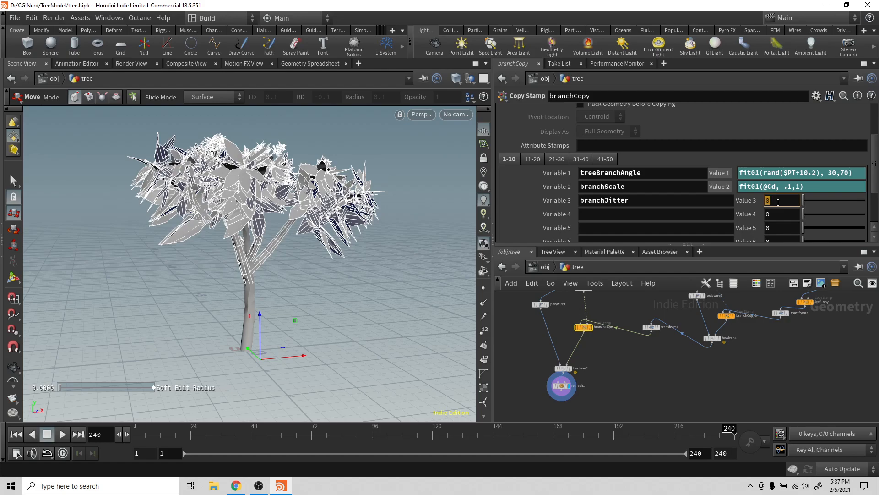
text(rand($PT)
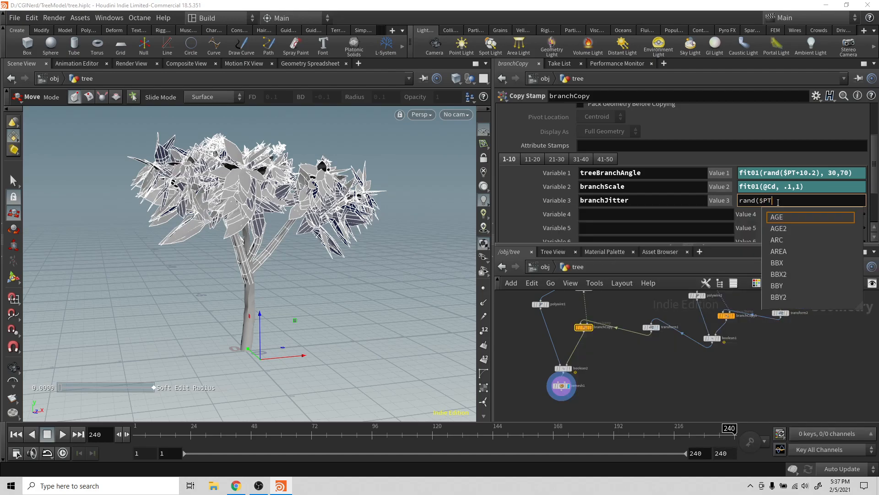
text())
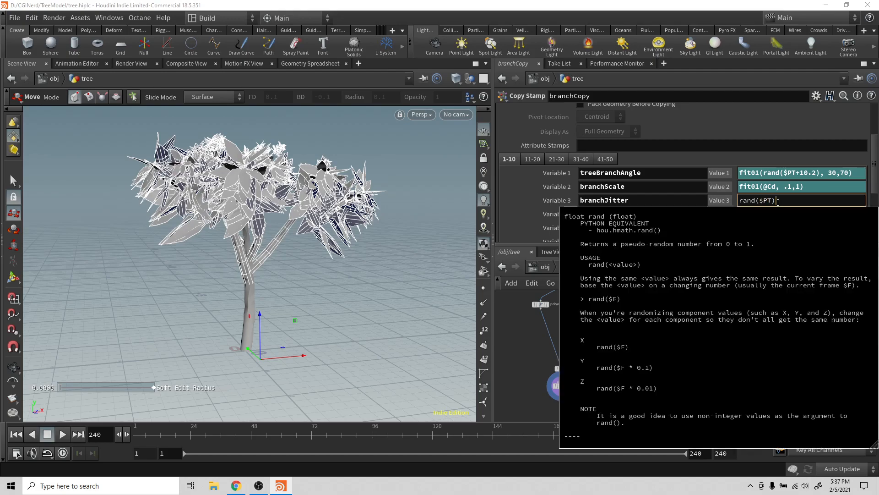
text(*10)
key(Left)
key(Left)
key(Left)
key(Left)
key(Left)
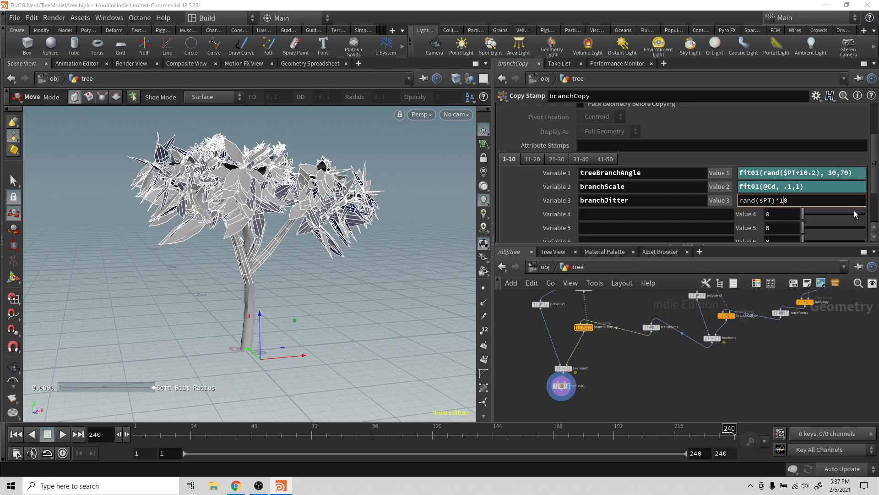
key(Right)
text(+1)
key(Return)
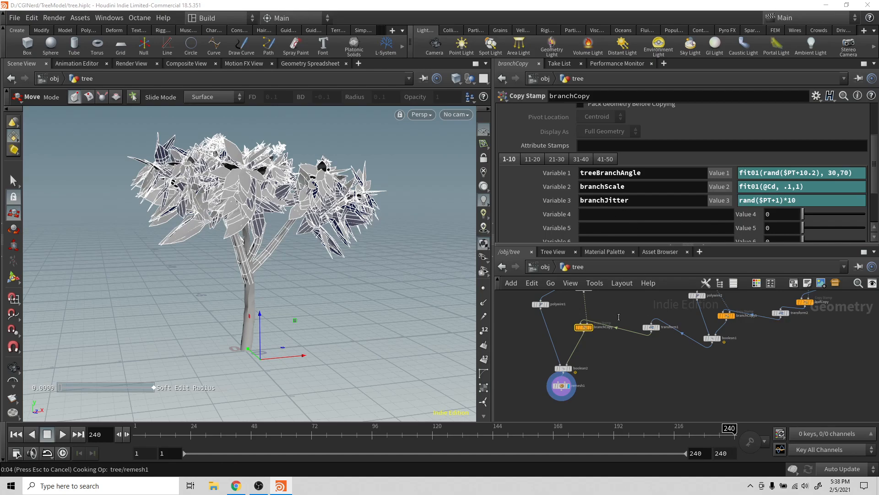
Locate the pointjitter2 node in the branch's node chain and select it to show its parameters.
middle_drag(614, 336, 603, 400)
scroll(609, 331, down, 1)
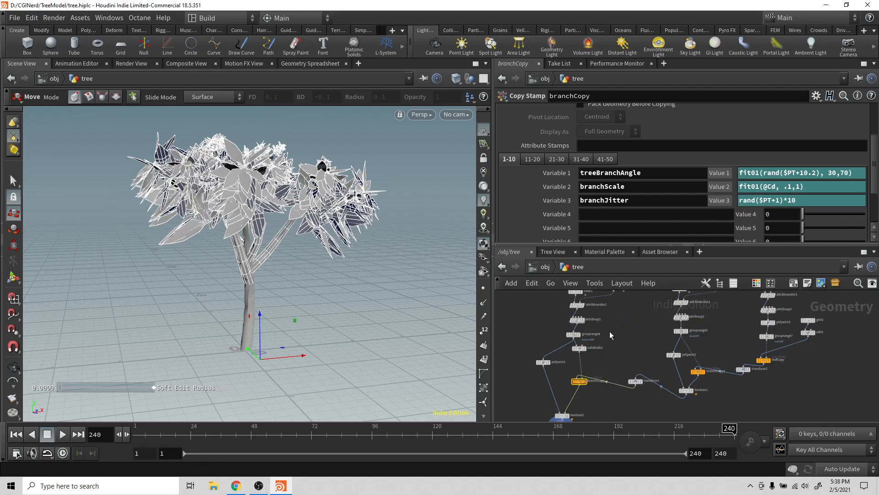
scroll(642, 324, up, 3)
scroll(641, 324, down, 2)
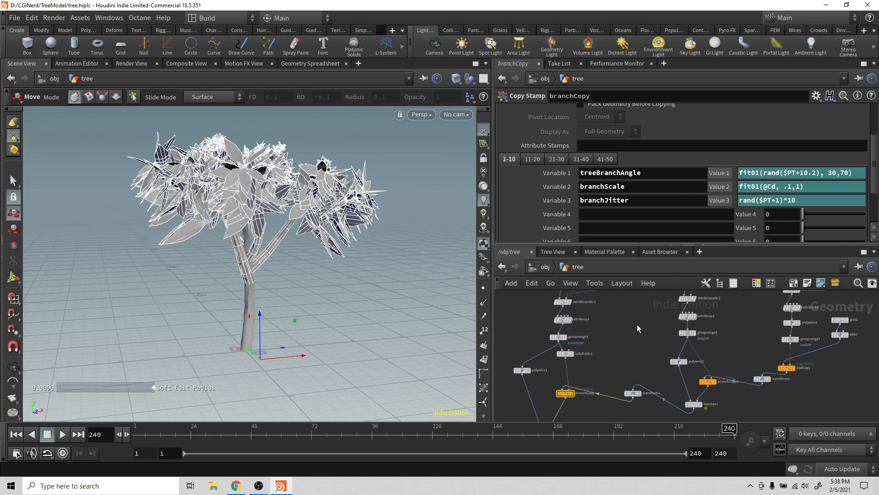
middle_drag(646, 315, 612, 363)
scroll(631, 350, up, 1)
scroll(629, 351, up, 1)
scroll(627, 353, up, 1)
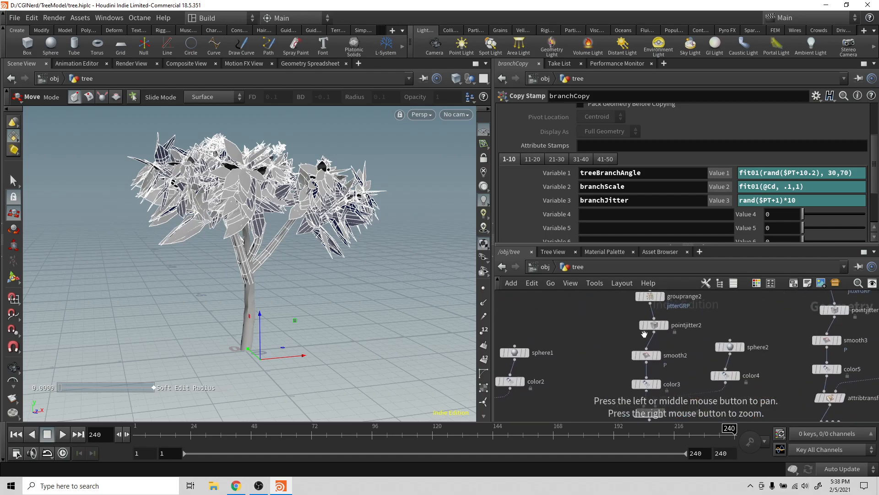
click(655, 325)
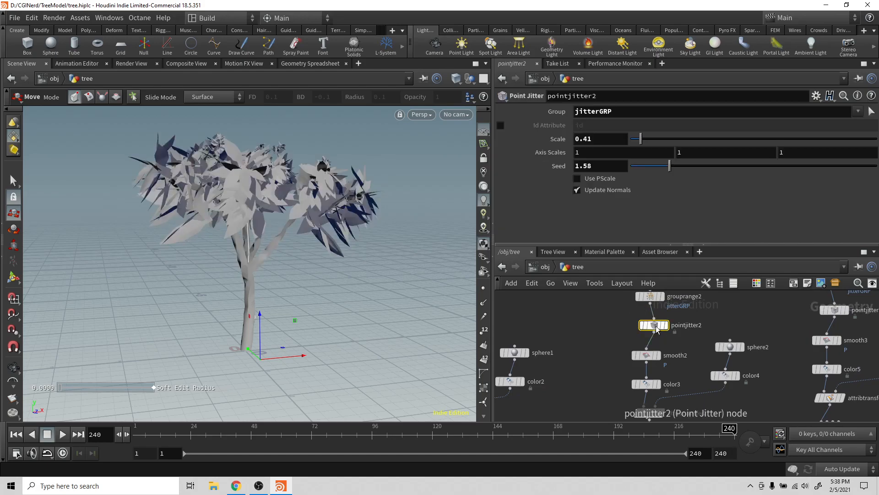
Replace pointjitter2's Seed value with the start of a stamp expression, stamp("..//branch, and check the copy node's name in the network.
double_click(610, 167)
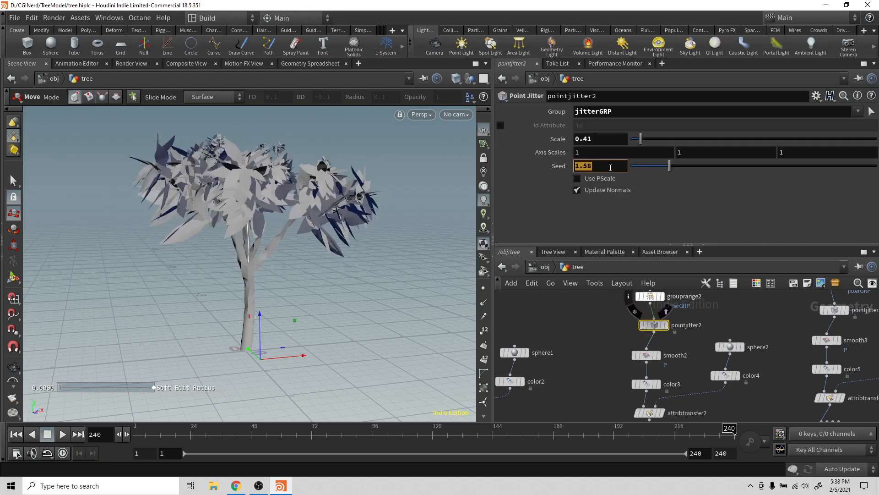
right_click(610, 167)
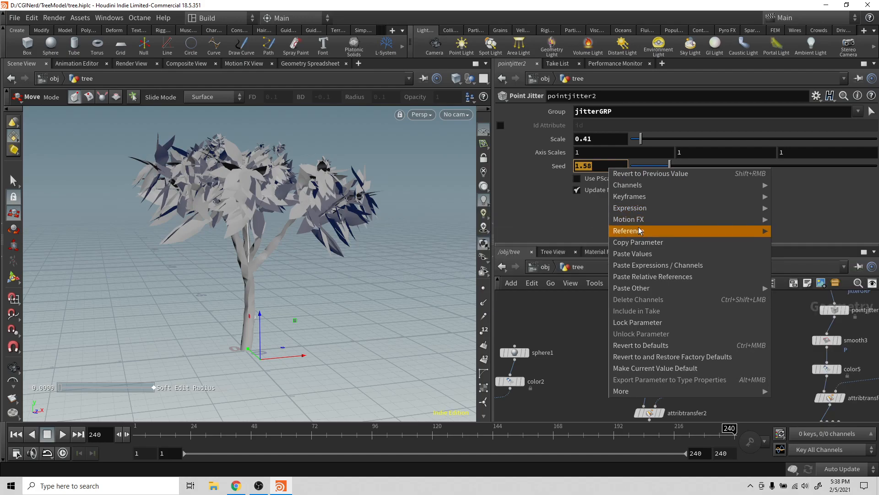
mouse_move(634, 202)
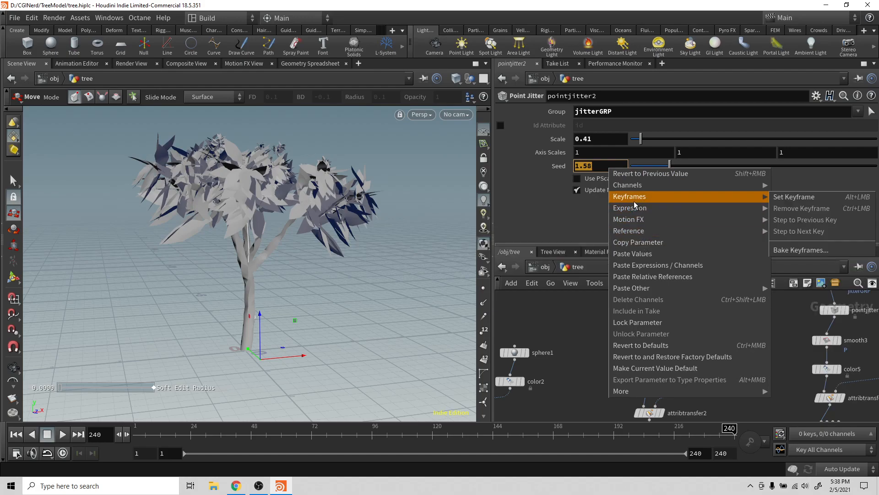
click(595, 168)
key(ctrl+a)
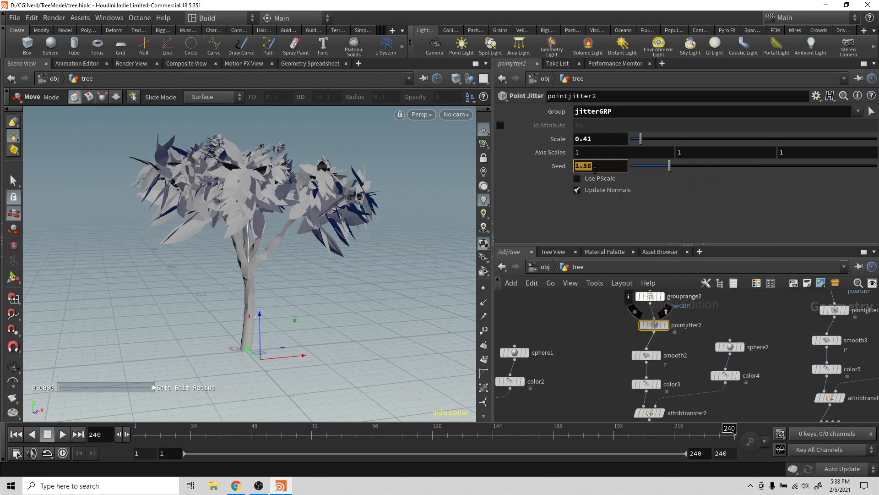
text(sta)
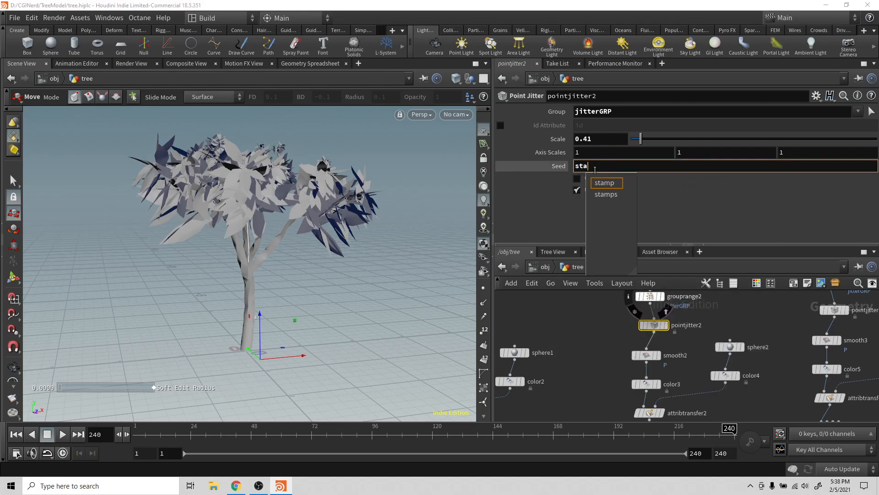
text(mp)
text(()
text(../)
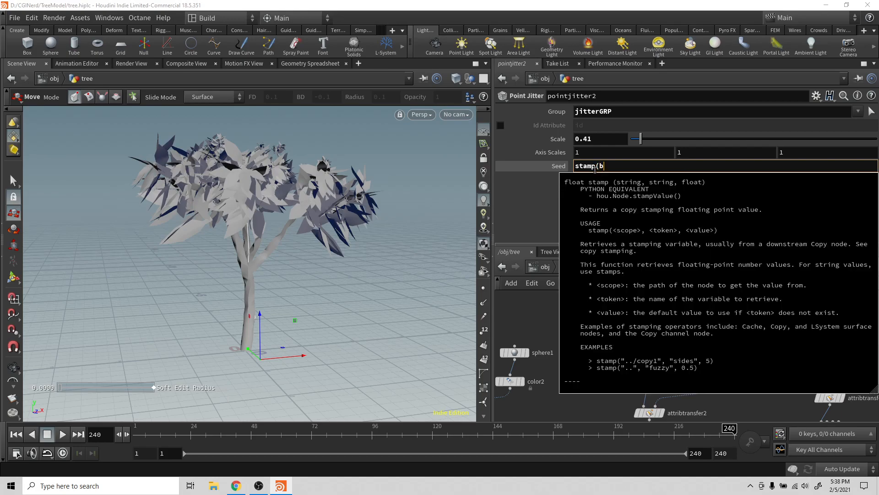
text(/)
key(Left)
key(Left)
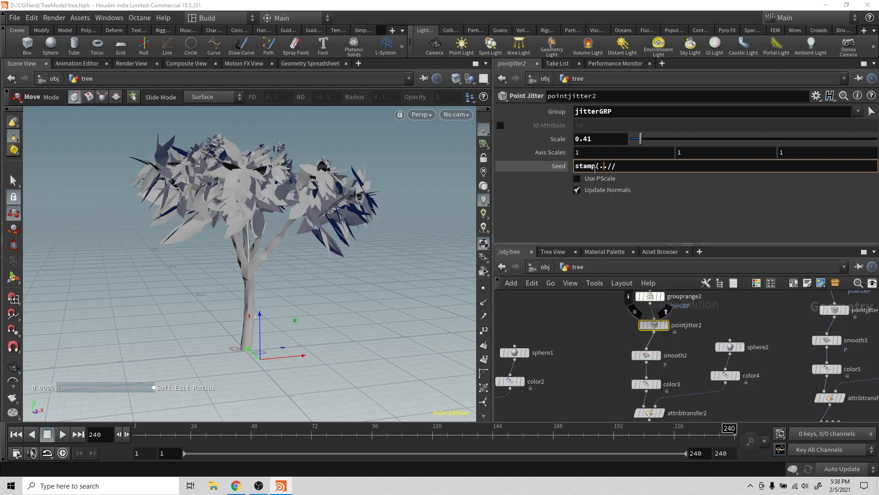
text(')
key(BackSpace)
text("..//branch)
scroll(584, 304, down, 5)
middle_drag(584, 304, 577, 286)
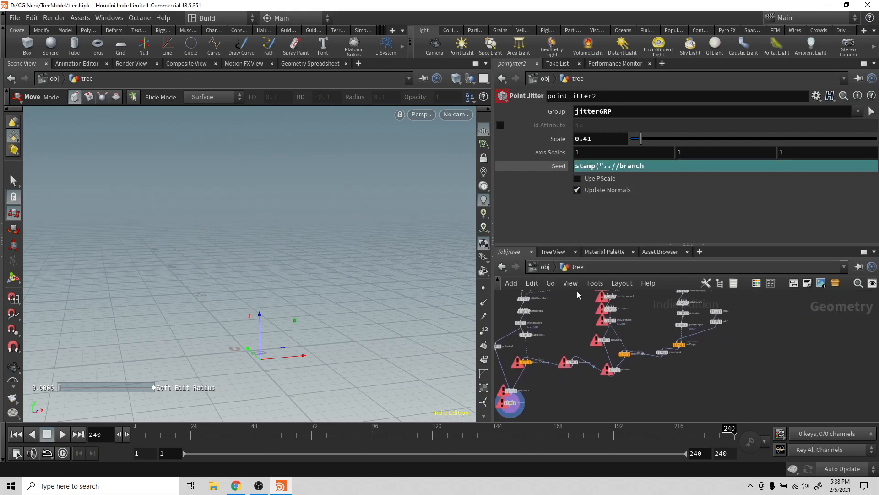
scroll(575, 330, up, 1)
scroll(516, 366, up, 4)
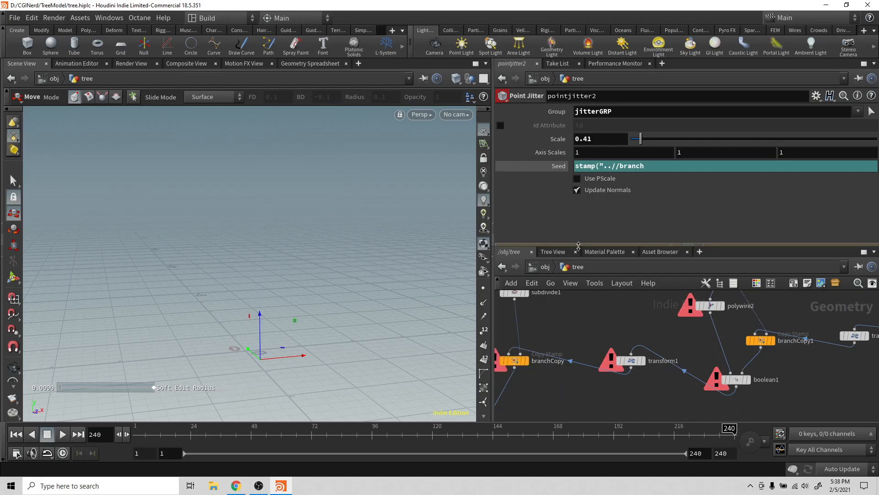
click(654, 169)
key(BackSpace)
key(BackSpace)
key(BackSpace)
key(BackSpace)
key(BackSpace)
key(BackSpace)
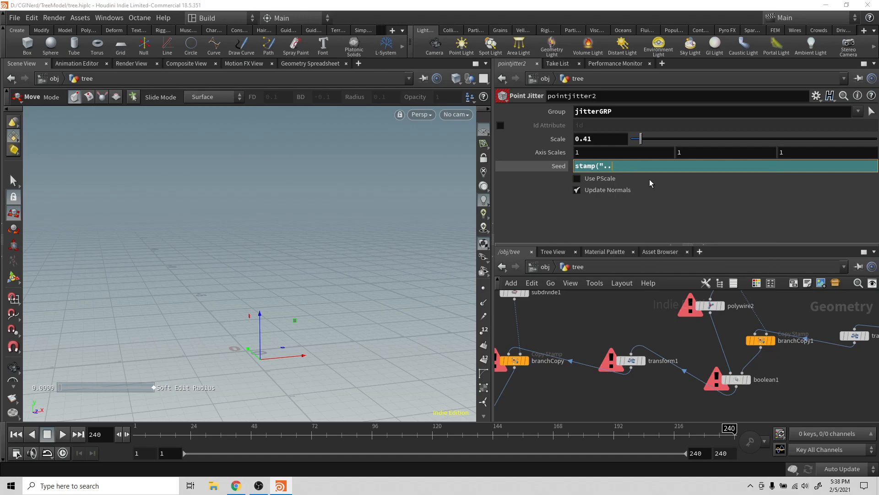
text(/bran)
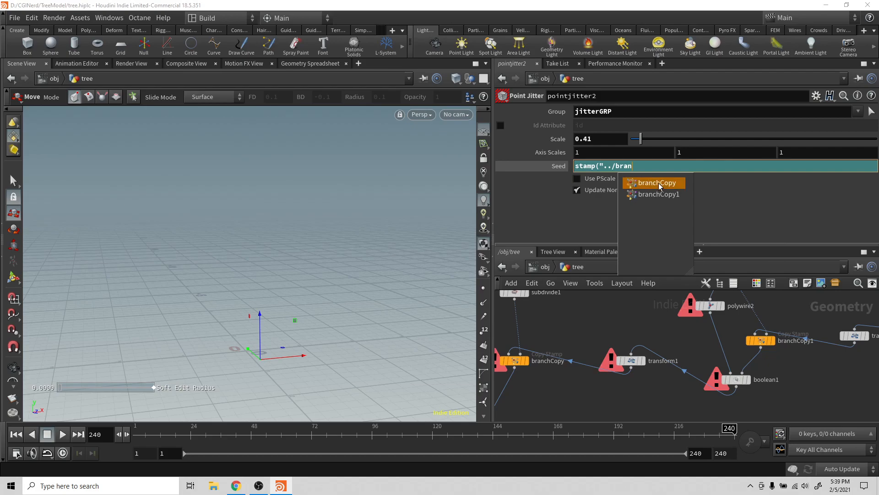
click(658, 183)
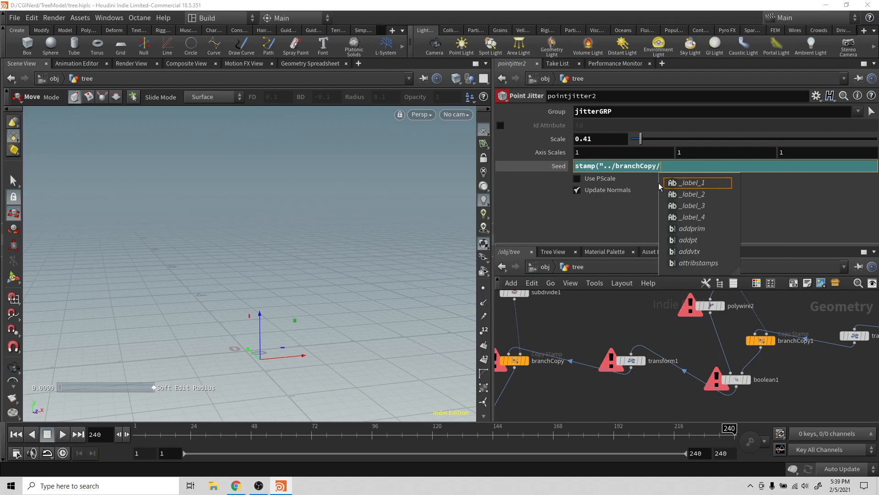
text(",)
key(ctrl+v)
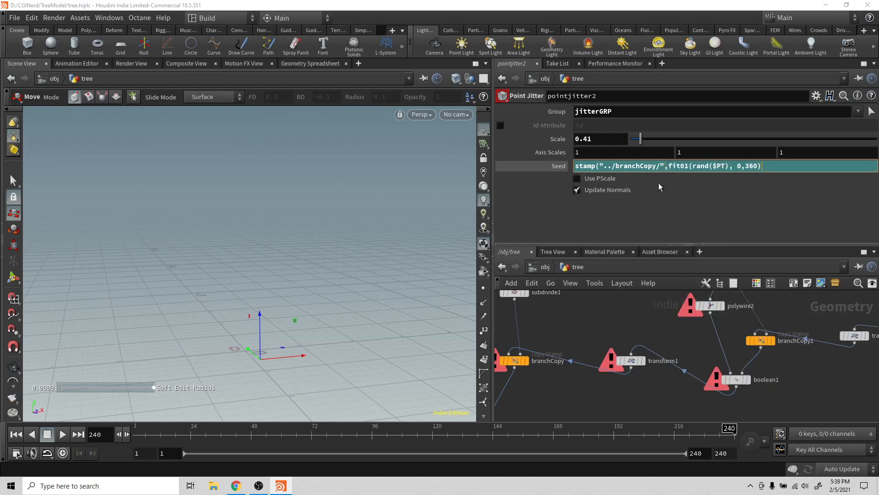
key(ctrl+z)
key(ctrl+z)
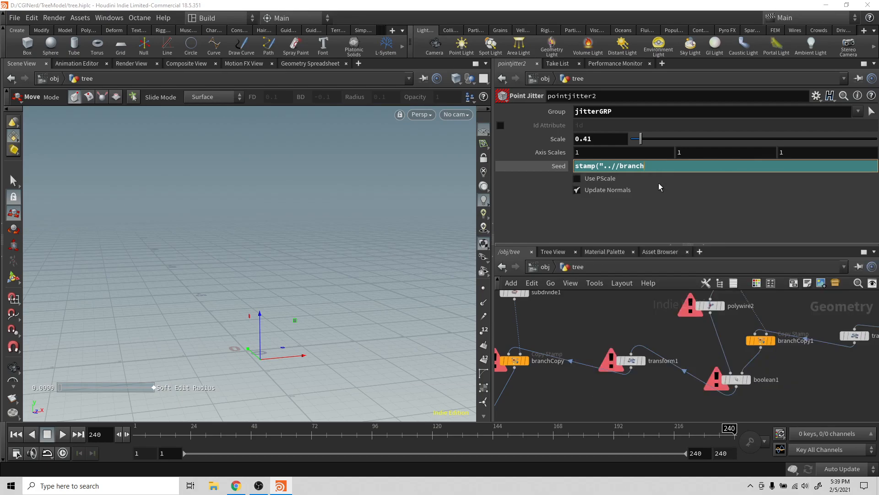
Correct and complete pointjitter2's Seed expression as stamp("../branchCopy/","branchJitter", 1).
key(BackSpace)
key(BackSpace)
key(BackSpace)
key(BackSpace)
key(BackSpace)
text(bran)
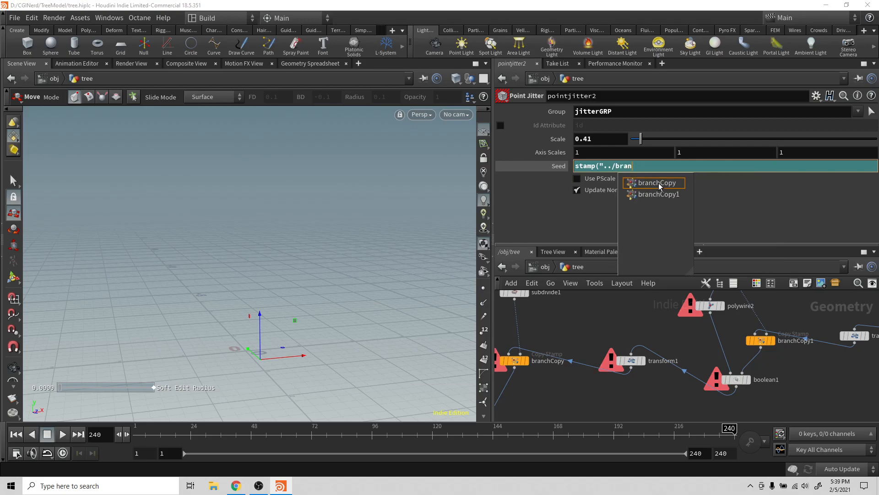
click(659, 183)
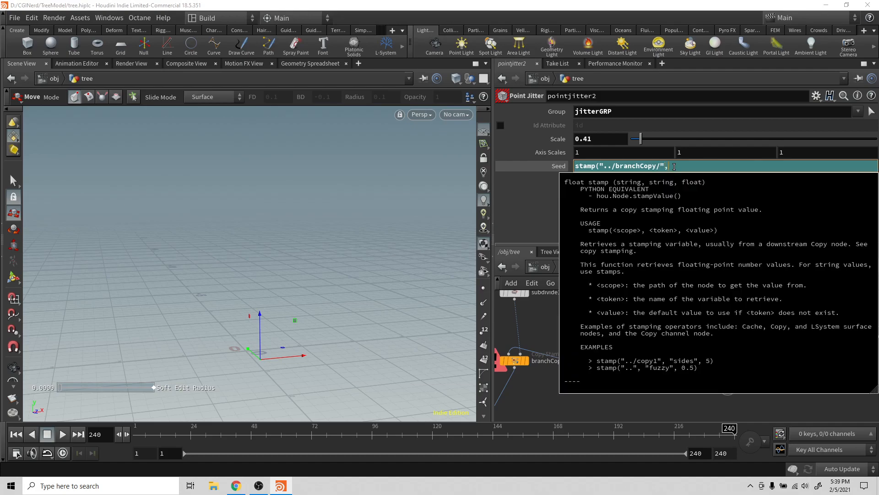
text("branc)
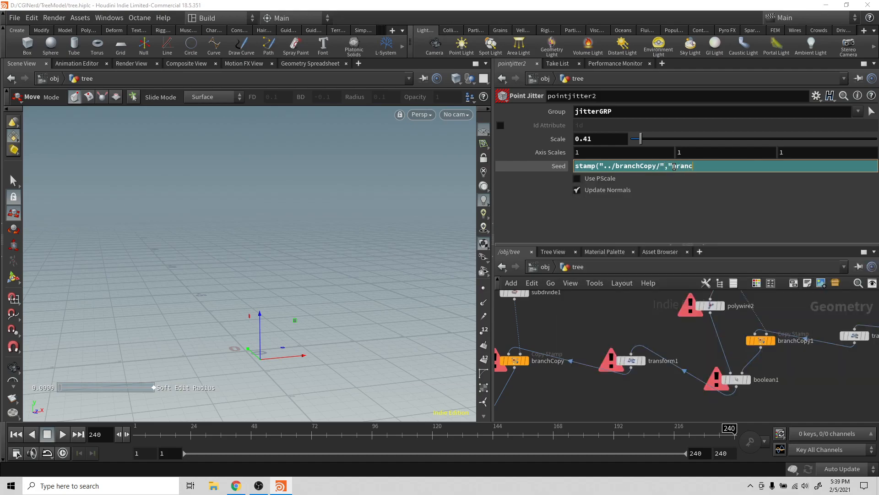
text(hJitter)
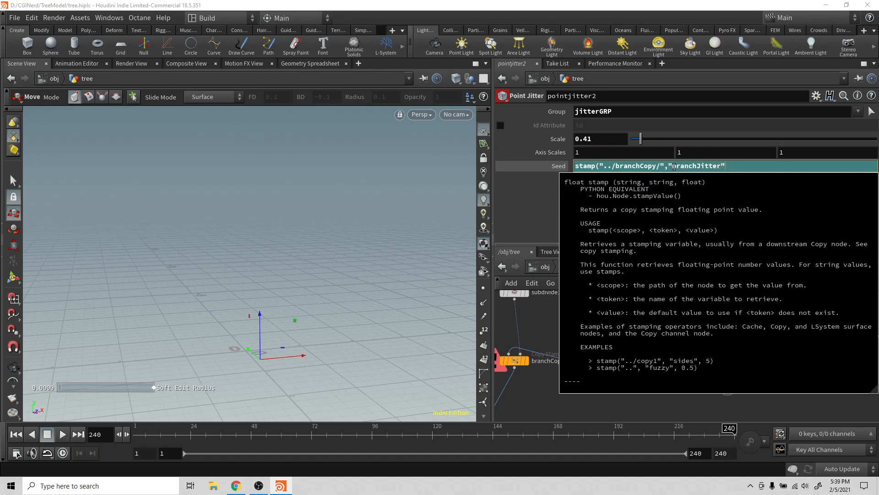
text(", 1)
key(Return)
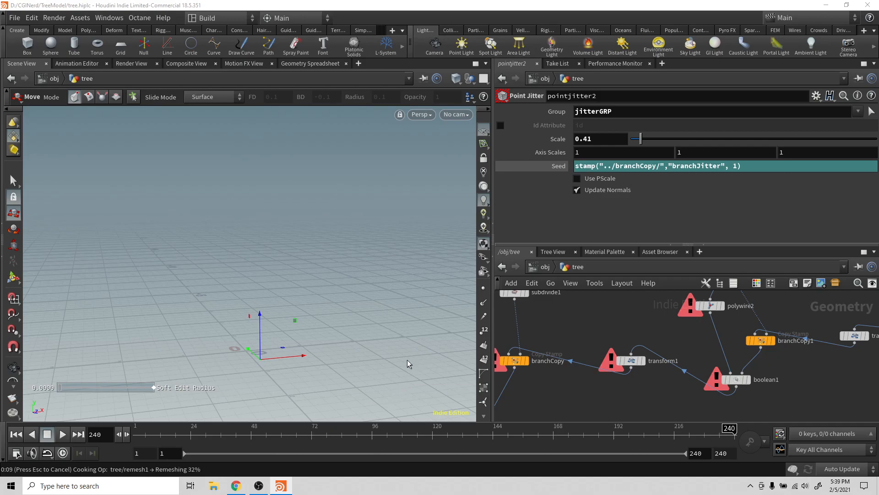
Display the branchCopy node's output in the viewport and select the node to show its stamp variables.
alt+drag(319, 287, 377, 279)
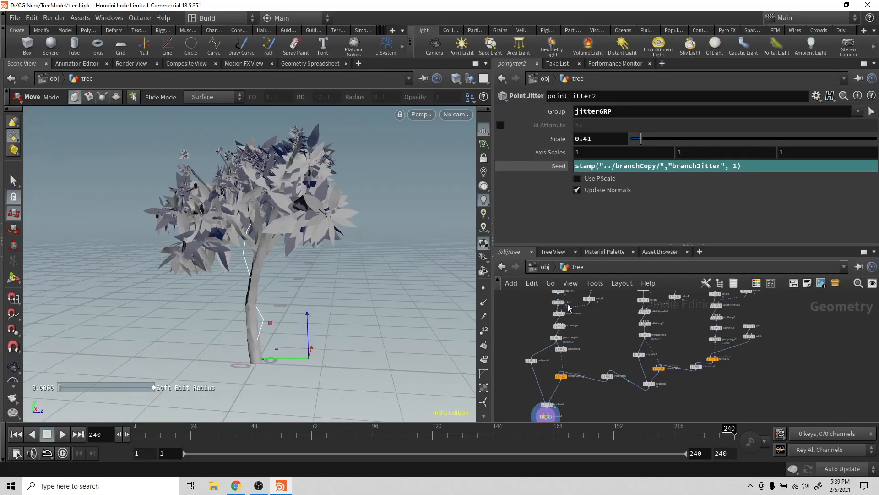
middle_drag(599, 318, 608, 362)
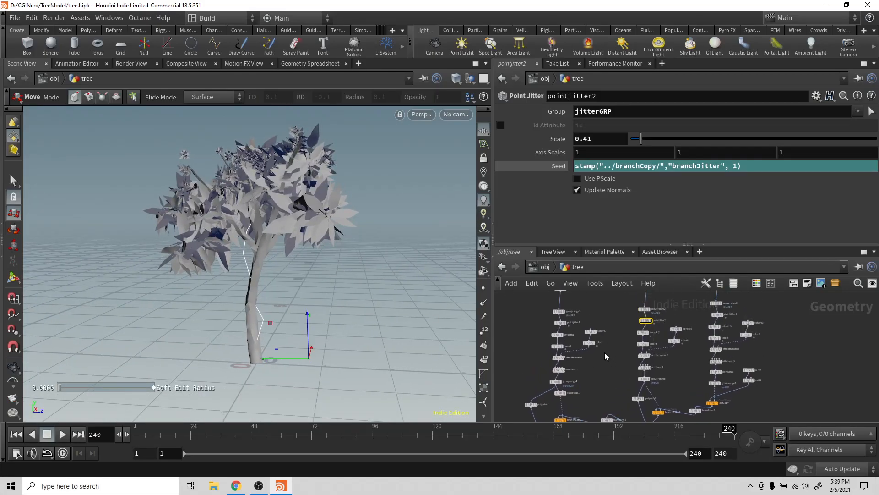
mouse_move(649, 322)
middle_drag(595, 394, 588, 325)
scroll(571, 350, up, 3)
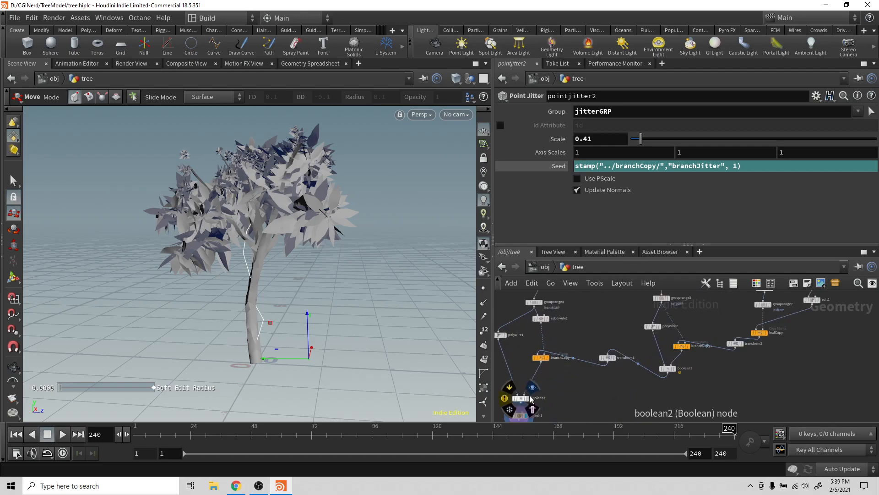
click(549, 357)
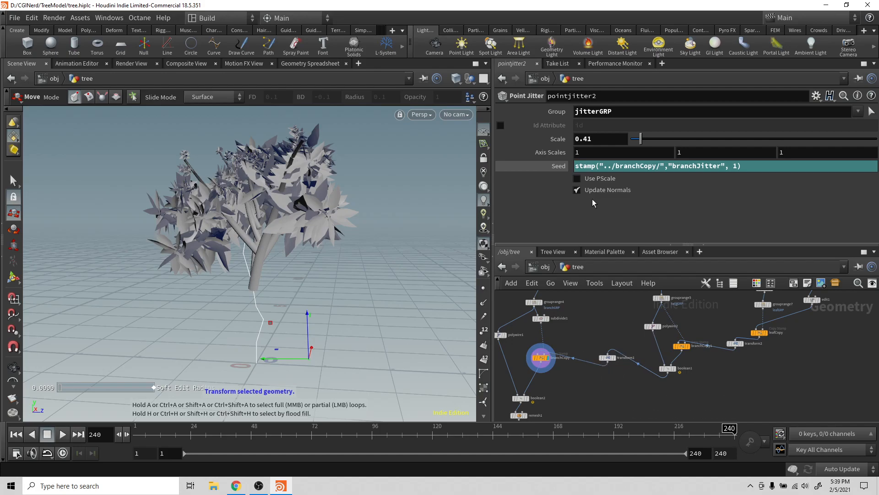
click(541, 357)
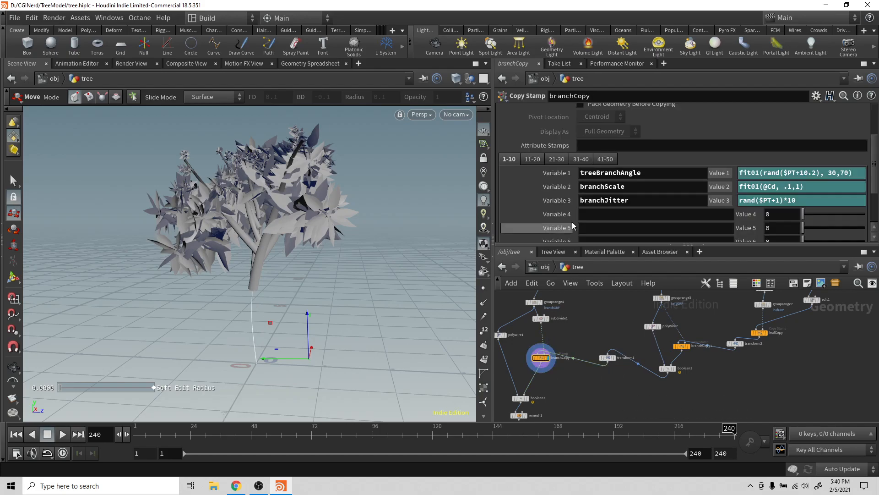
Try different multipliers in the branchJitter stamp expression and set its value to rand($PT+1)*2.
middle_drag(796, 200, 811, 179)
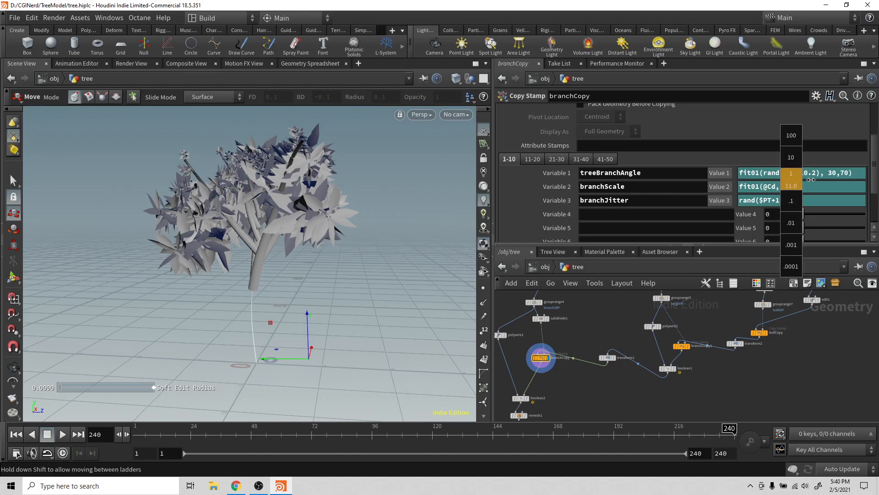
middle_drag(317, 275, 263, 289)
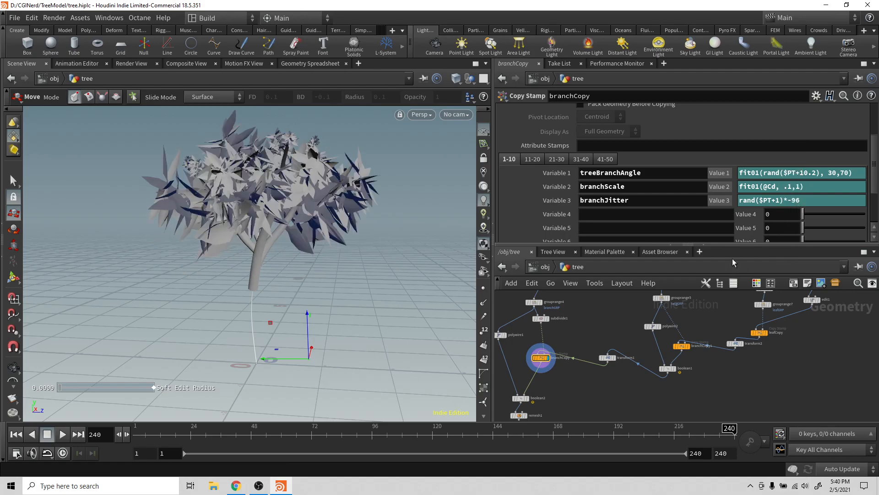
double_click(797, 201)
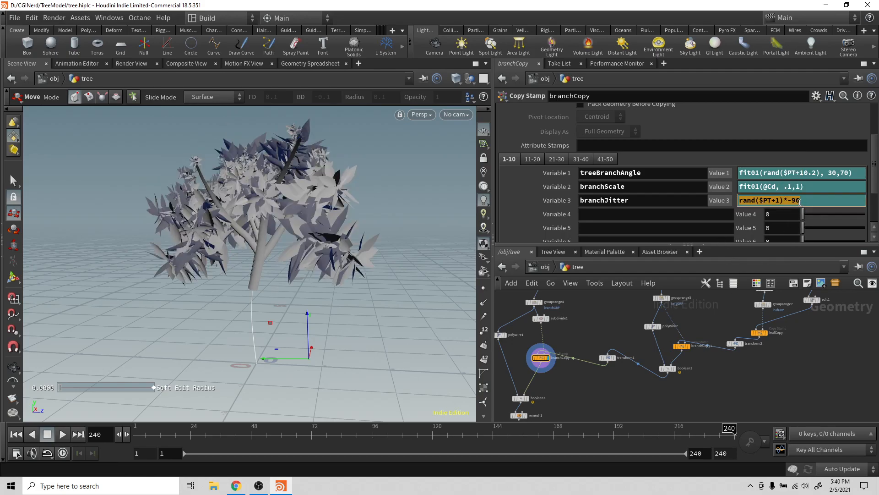
drag(807, 201, 787, 204)
text(2)
key(Return)
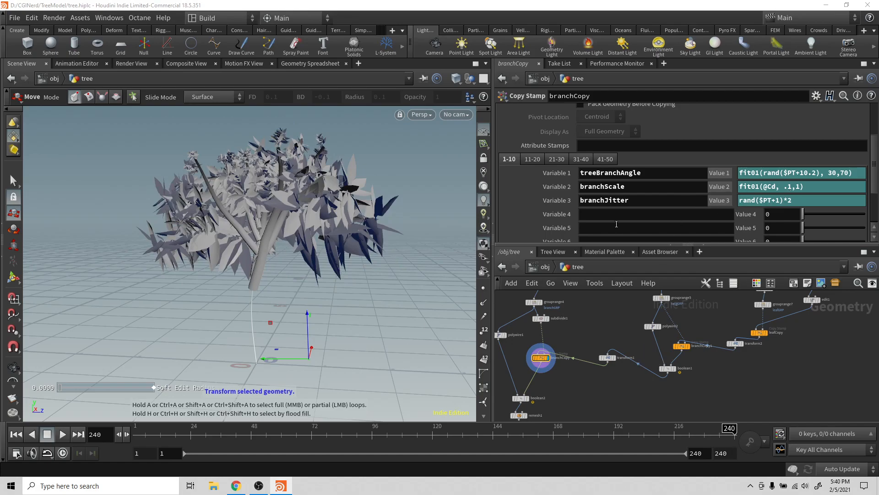
Display the remesh1 node's output, select the node, and examine the whole tree from a slightly different angle.
middle_drag(595, 401, 604, 350)
mouse_move(532, 367)
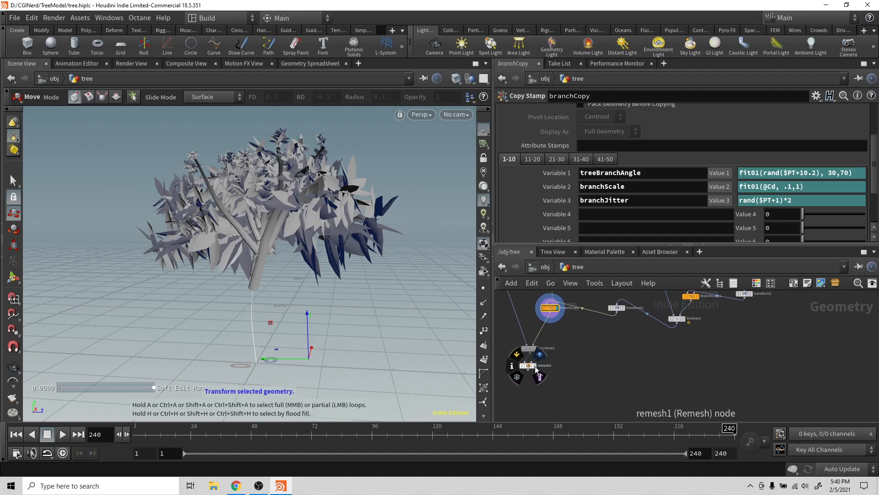
click(540, 376)
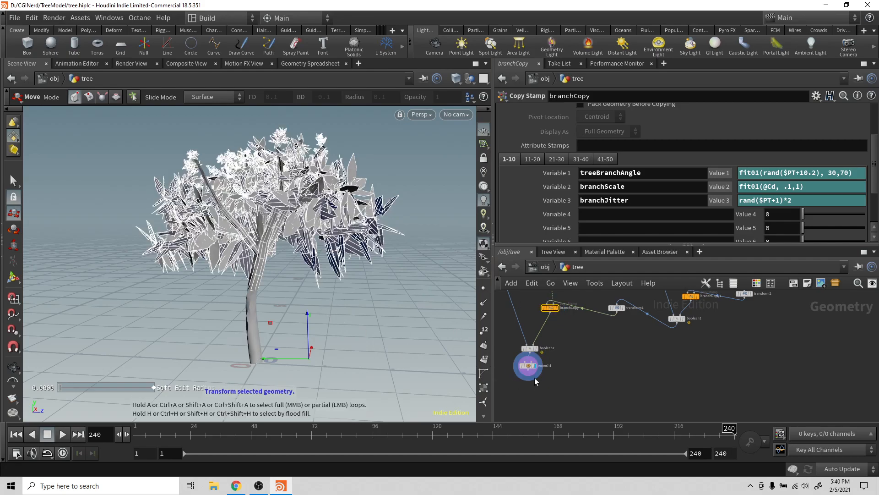
click(528, 365)
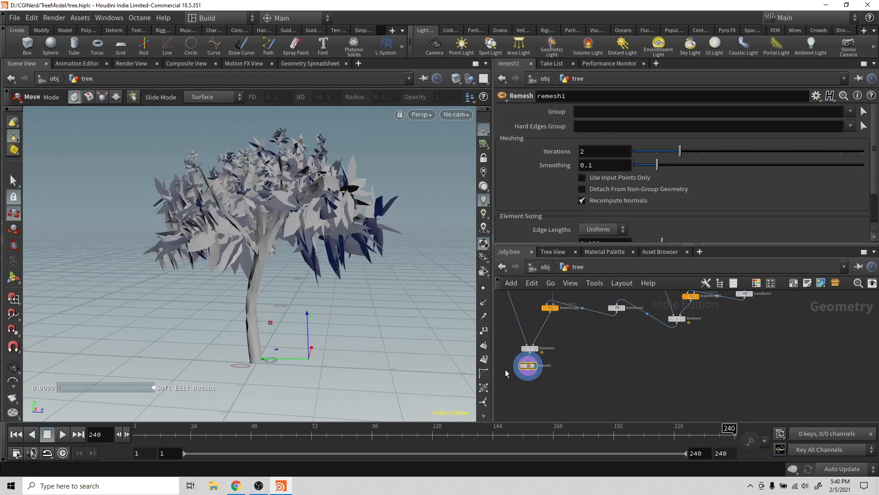
key(Escape)
mouse_move(317, 297)
mouse_down()
mouse_move(414, 316)
mouse_move(293, 302)
mouse_move(331, 305)
mouse_up()
key(t)
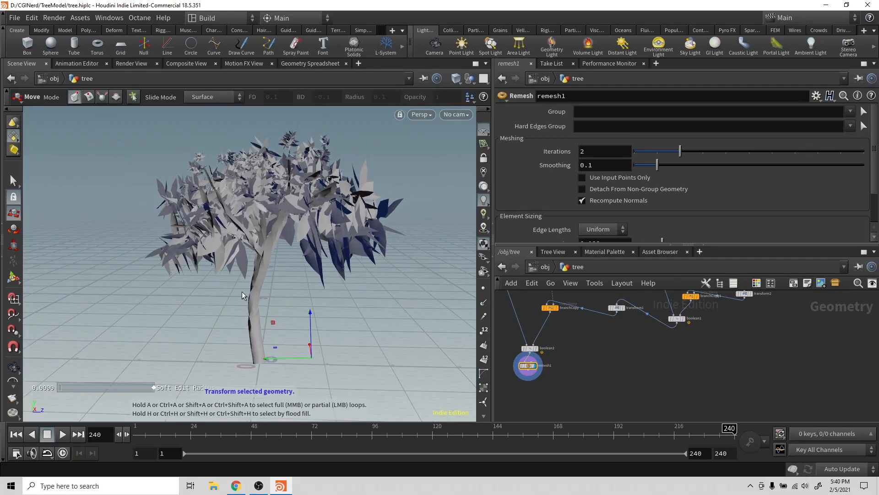
drag(310, 277, 296, 263)
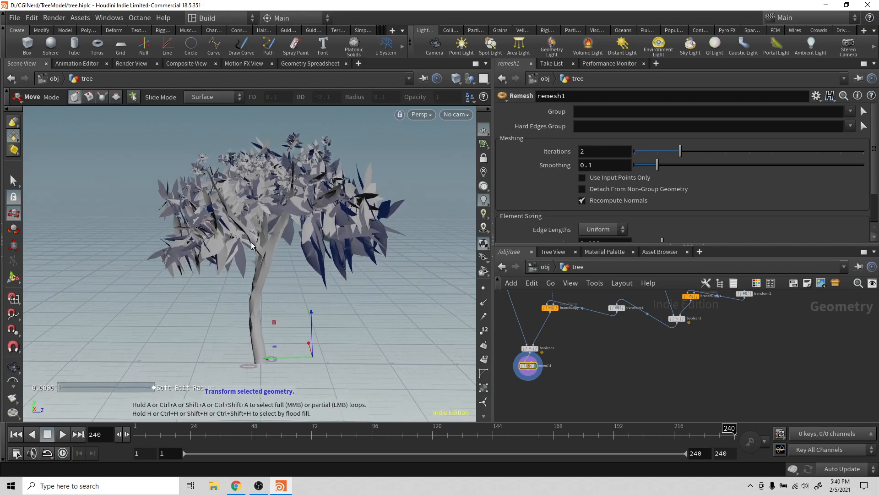